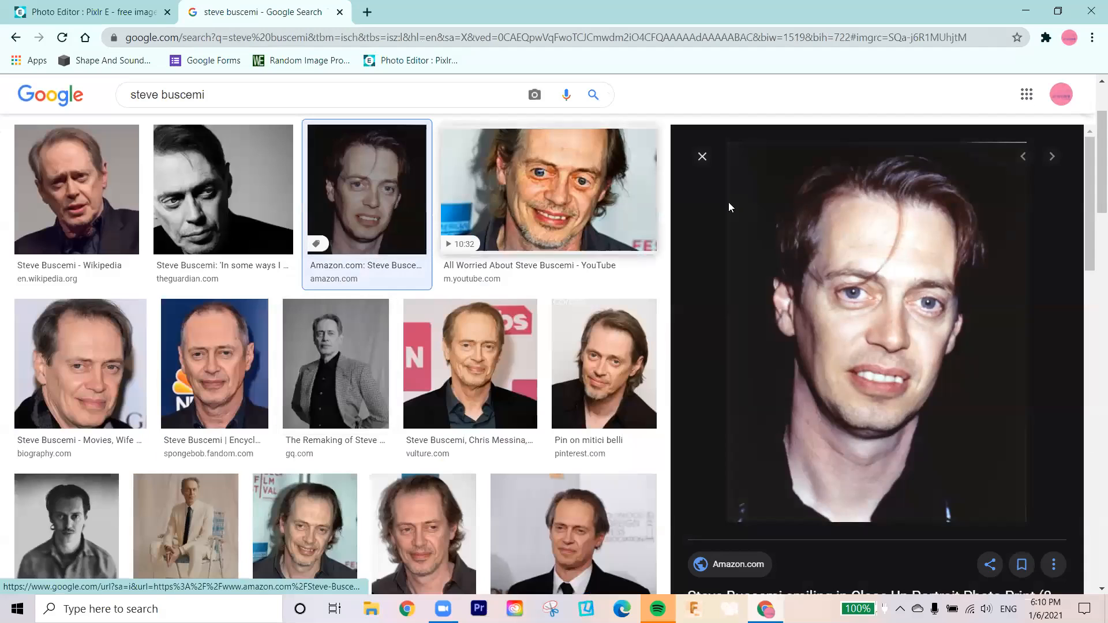
Open the enlarged Steve Buscemi portrait from the image results in its own browser tab and switch to it
right_click(845, 223)
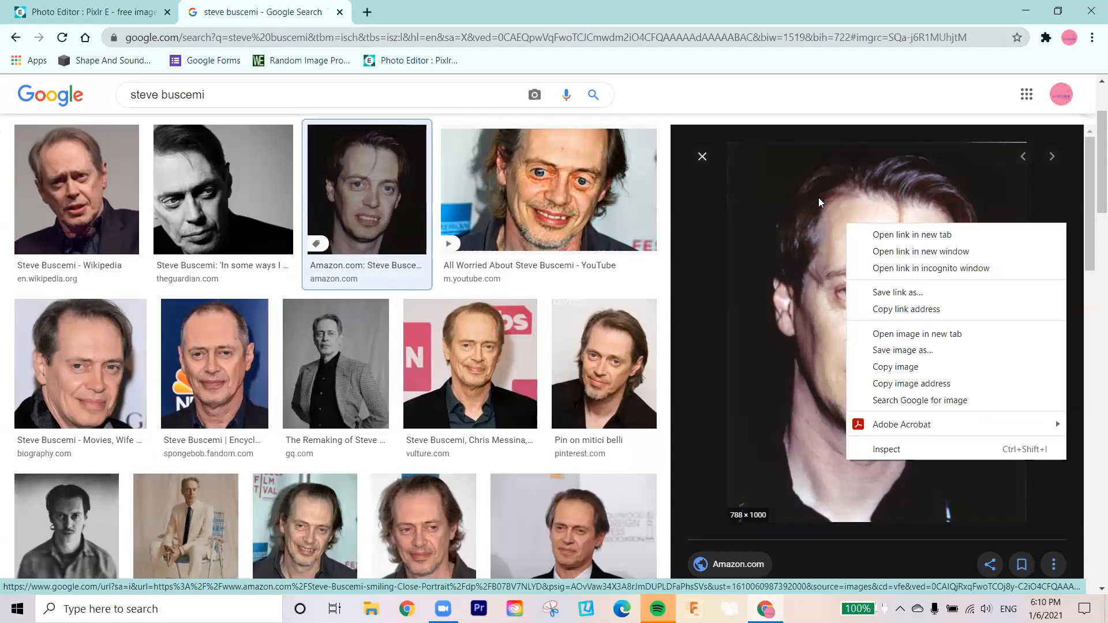
left_click(674, 96)
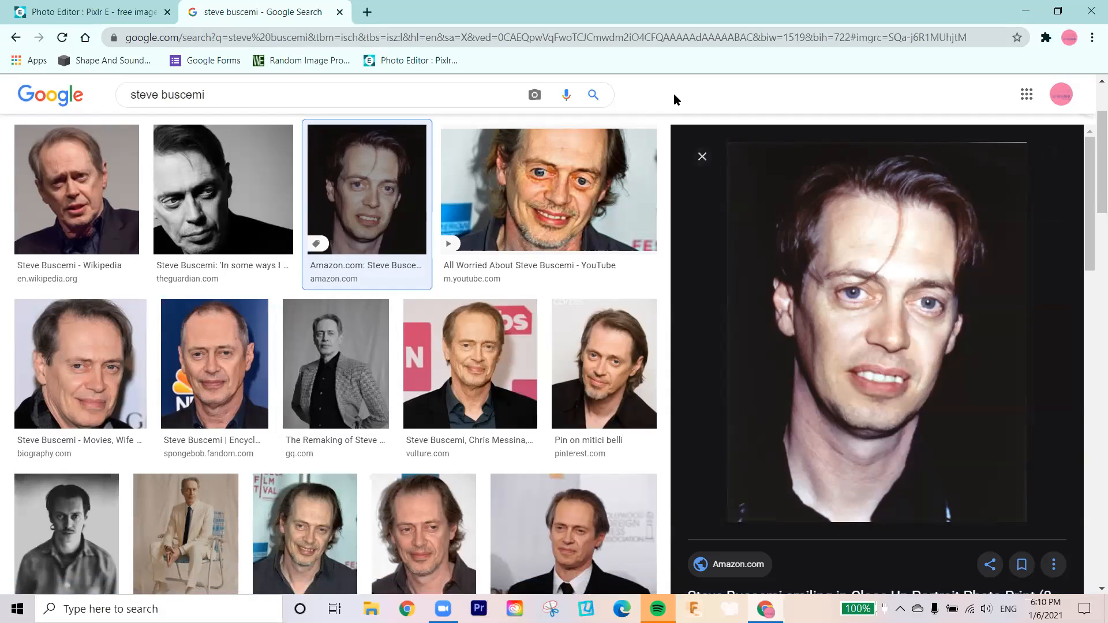
right_click(820, 234)
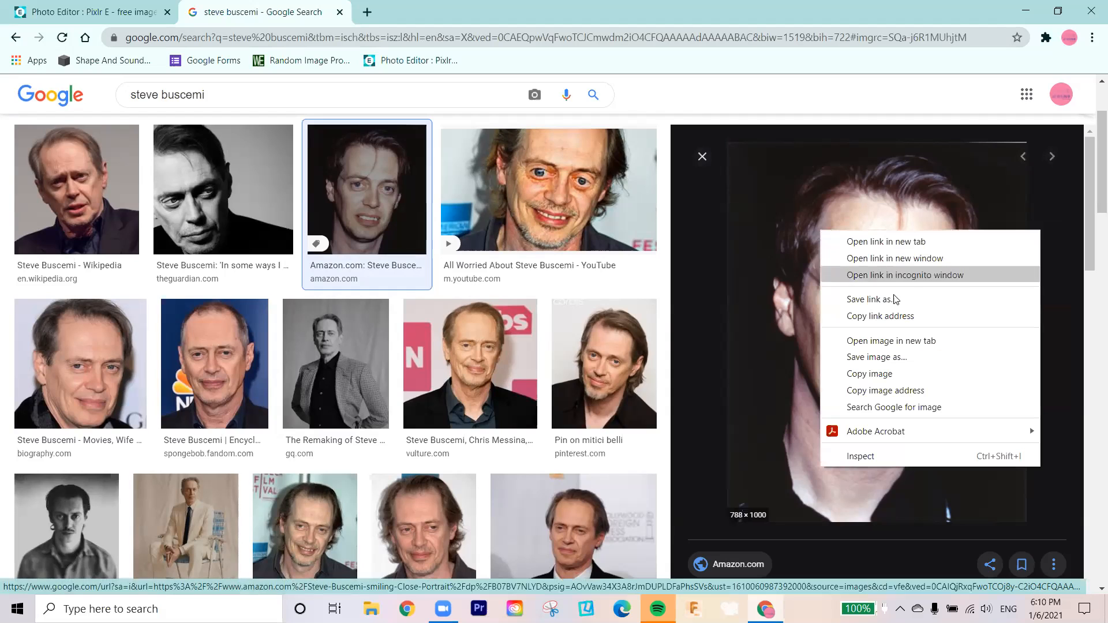
left_click(920, 340)
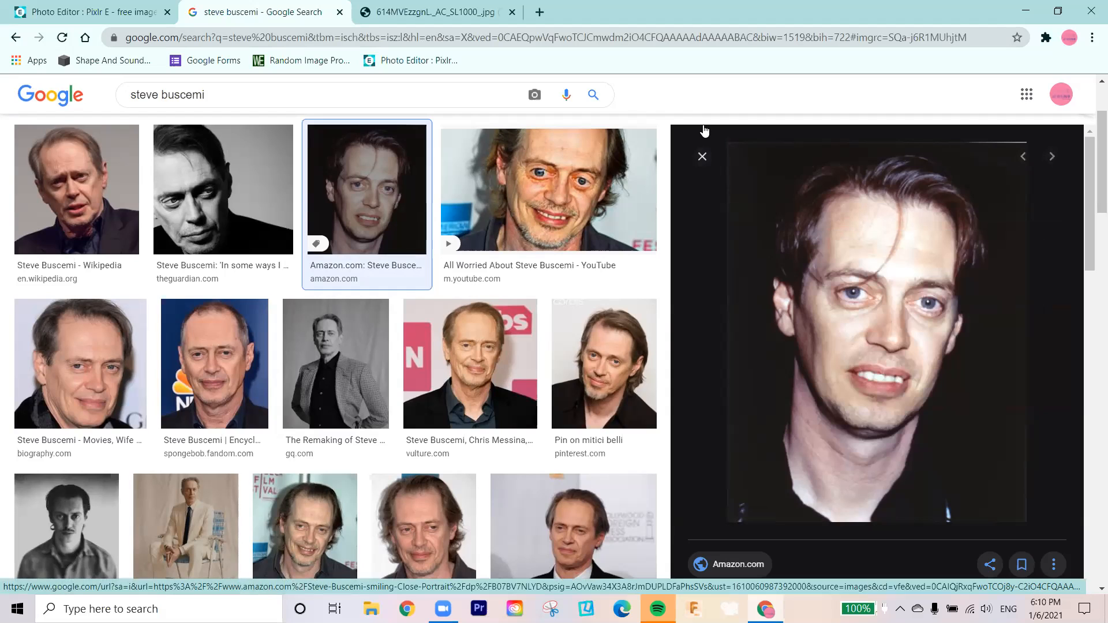
key("ctrl+Tab")
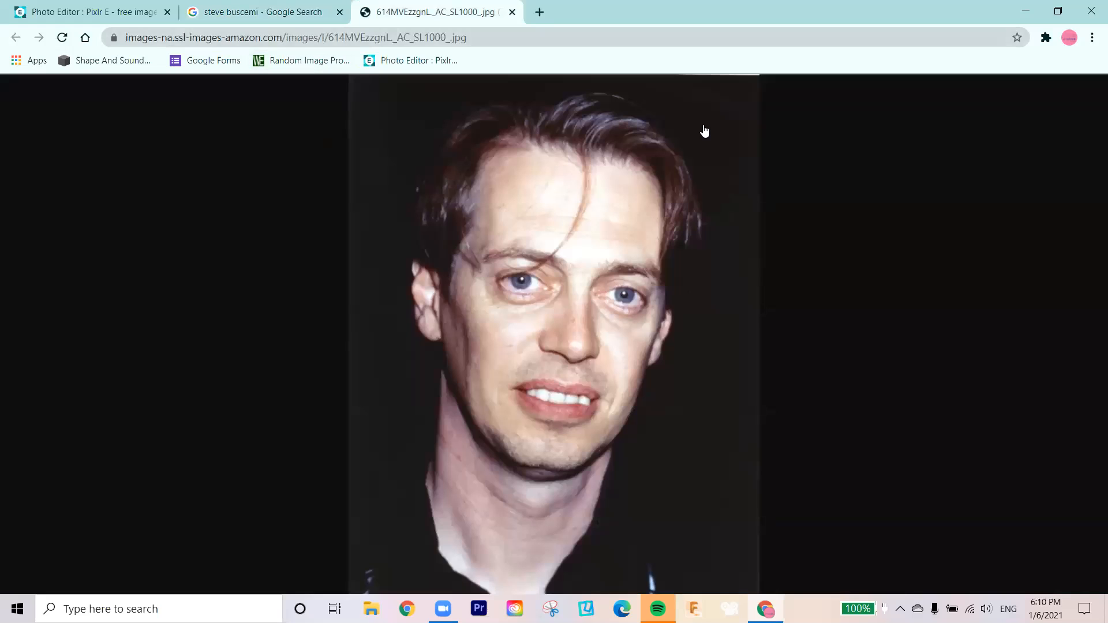
Copy the full web address of the portrait image
key("ctrl+l")
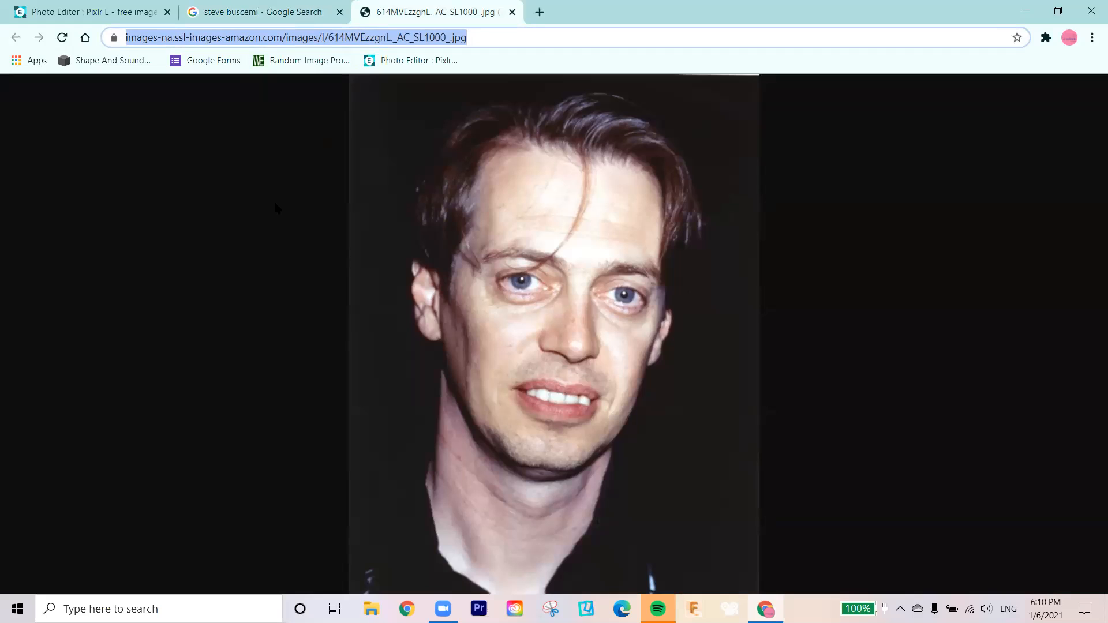
triple_click(277, 38)
key("ctrl+c")
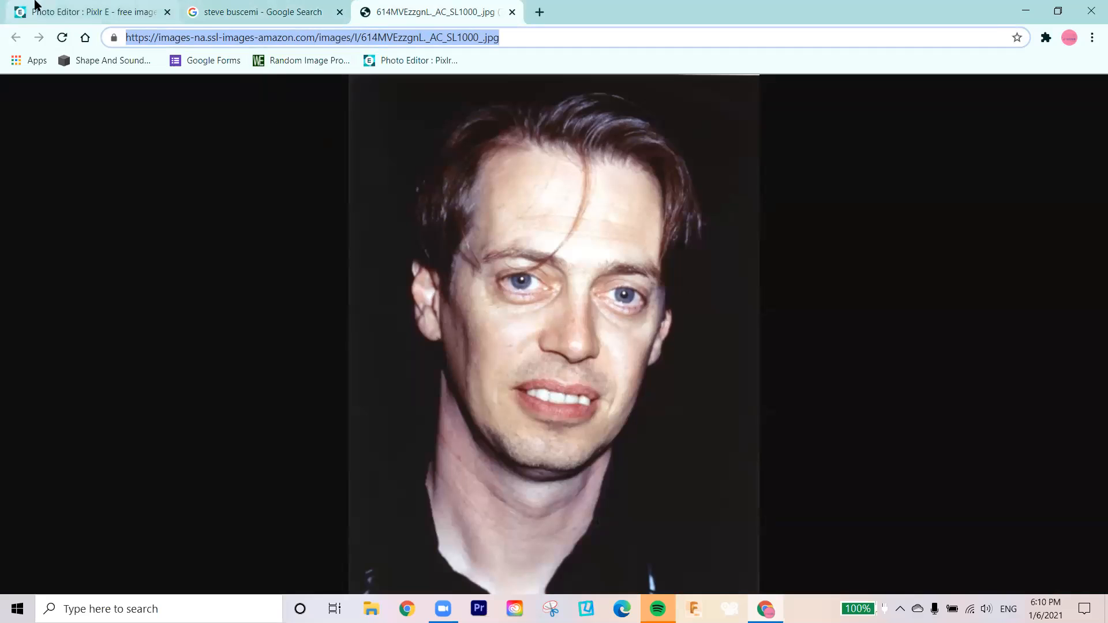
Switch to Pixlr E and load the portrait from the copied image URL as a separate document
left_click(54, 8)
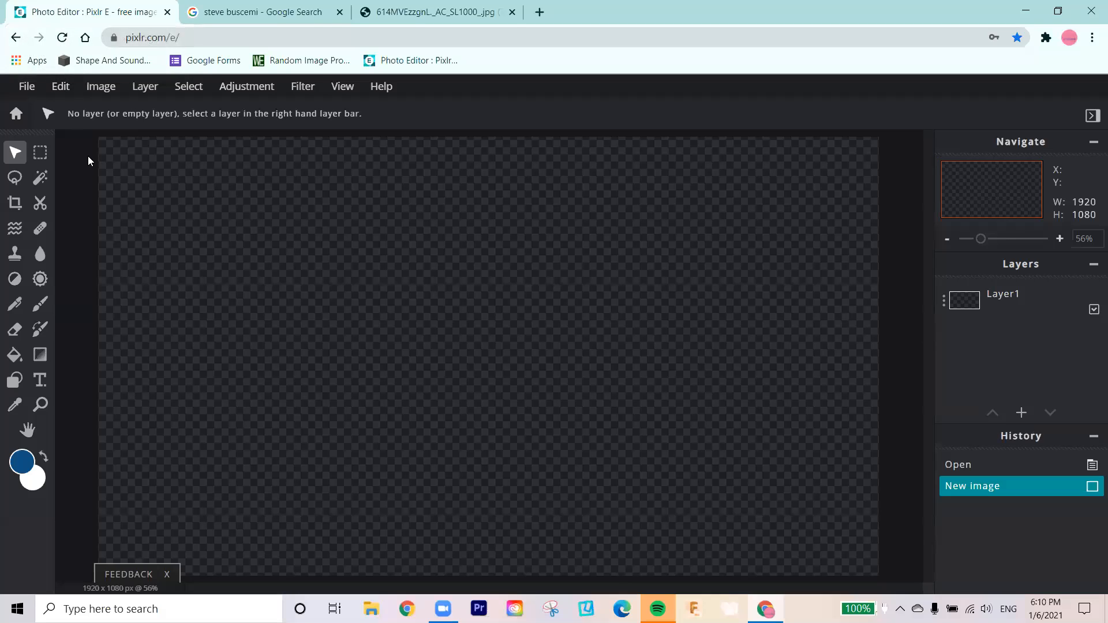
left_click(21, 87)
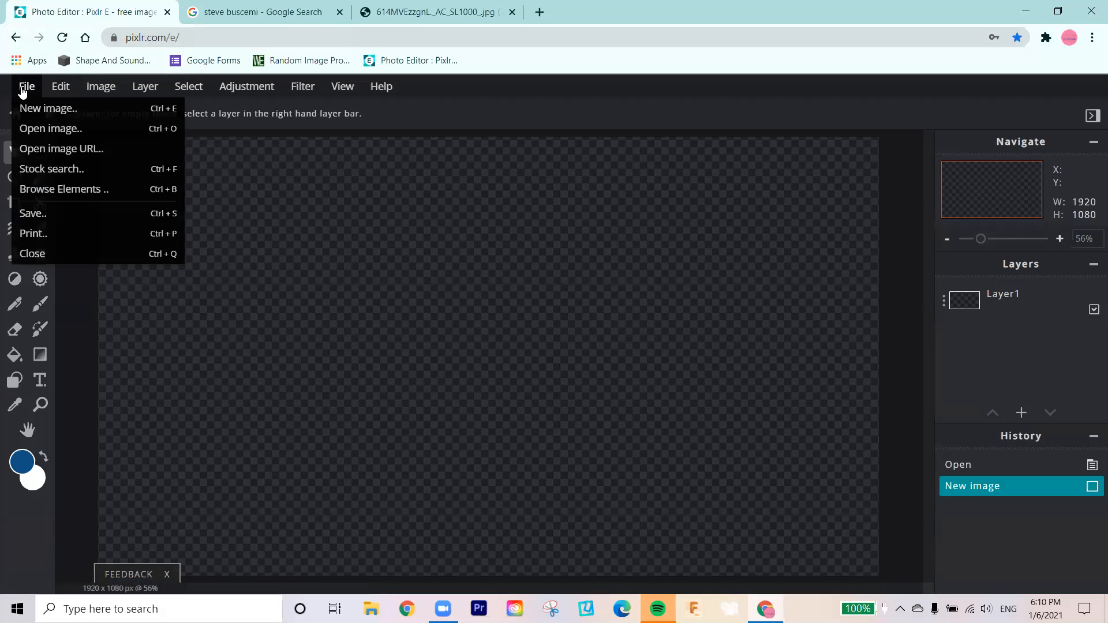
left_click(55, 115)
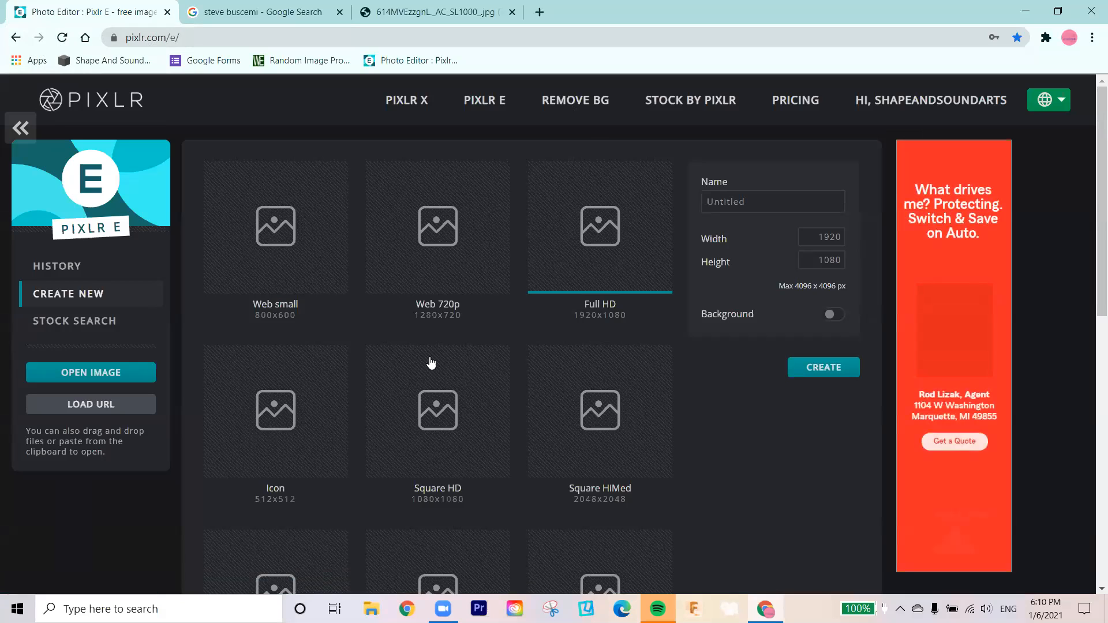
left_click(81, 405)
left_click(488, 339)
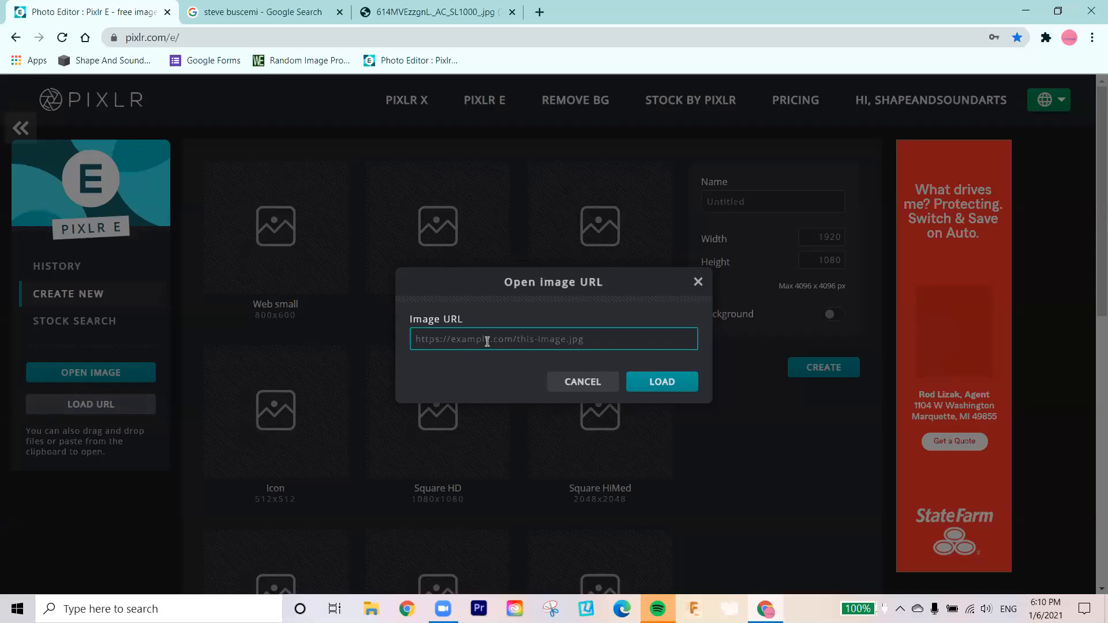
key("ctrl+v")
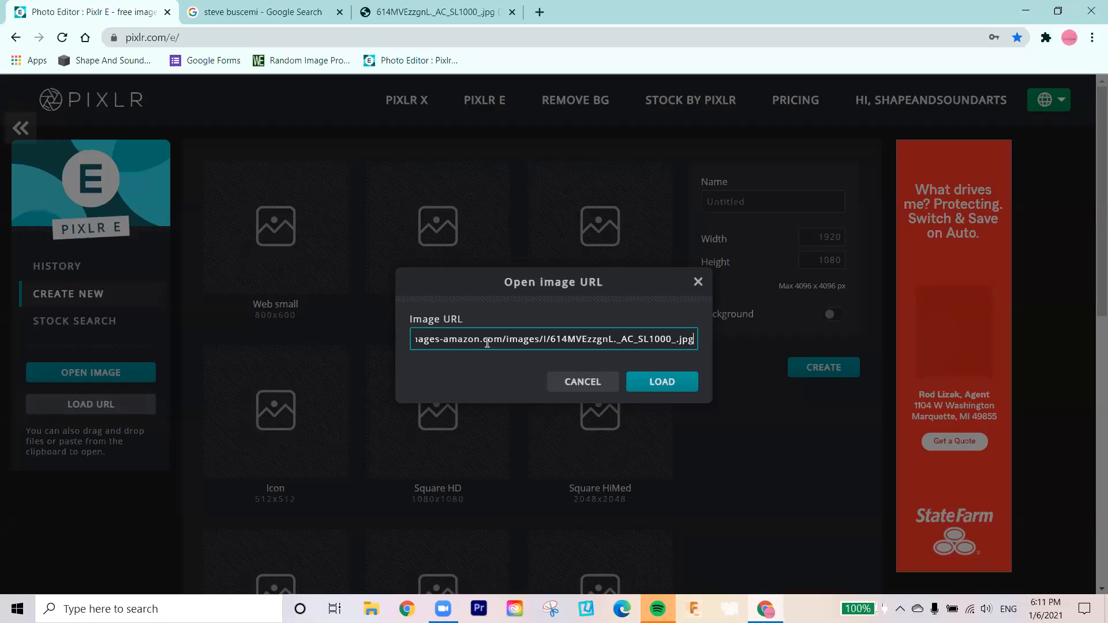
left_click(677, 382)
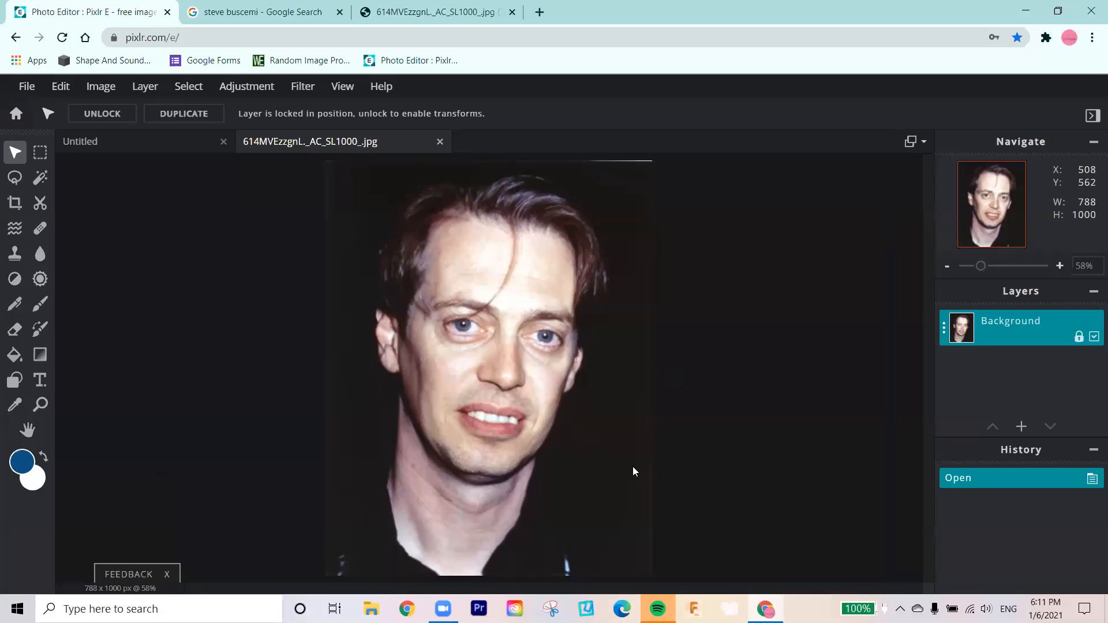
Compare the blank Untitled document with the loaded portrait document, ending on the portrait
left_click(76, 139)
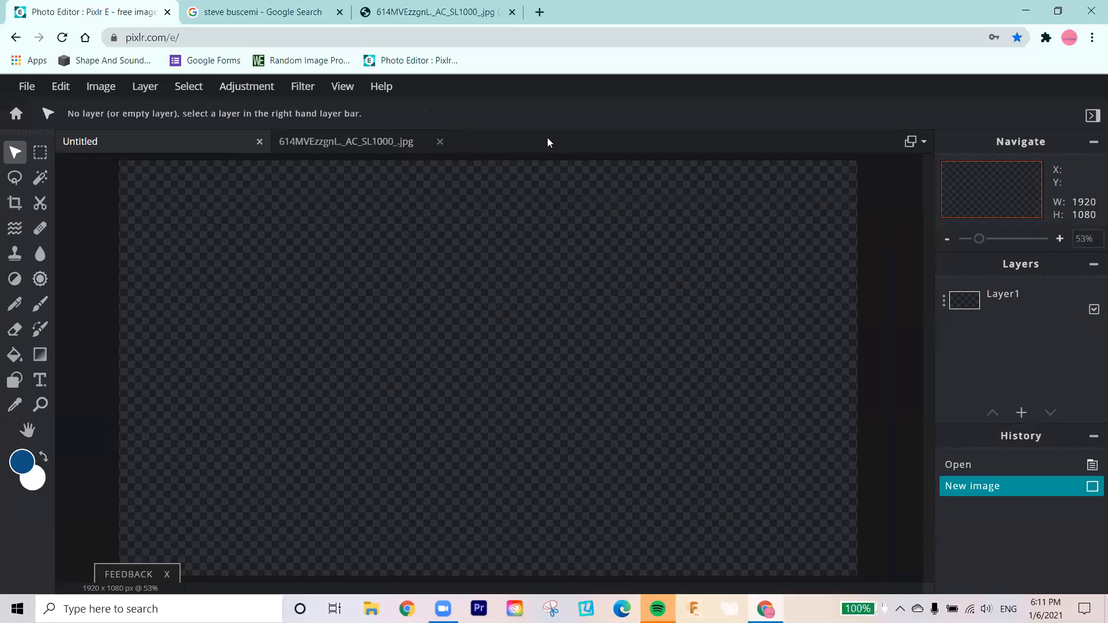
left_click(391, 143)
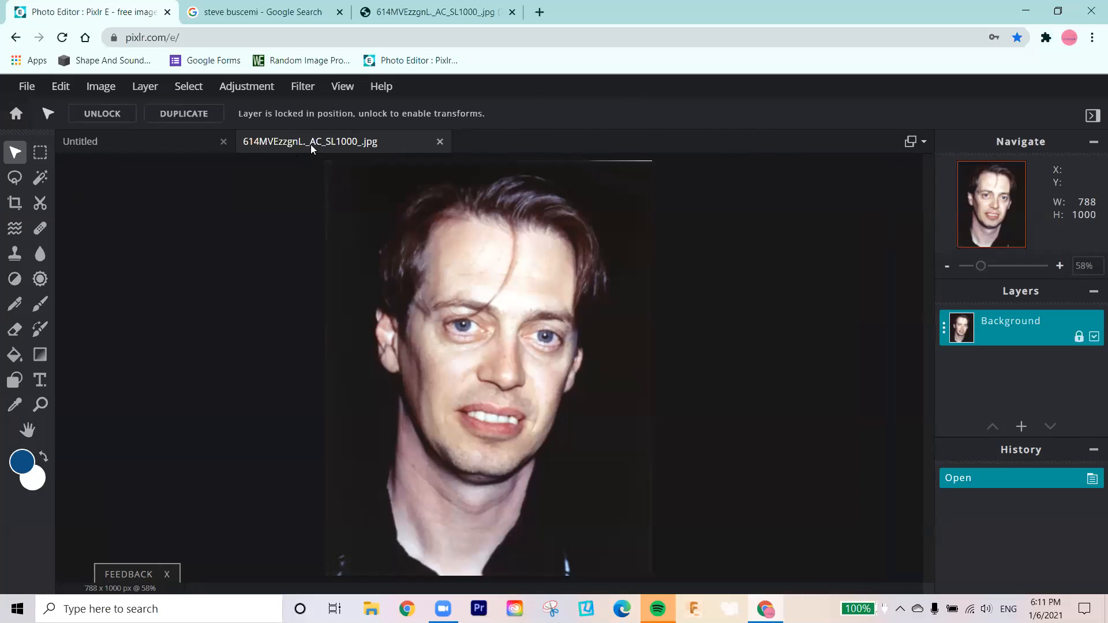
left_click(165, 143)
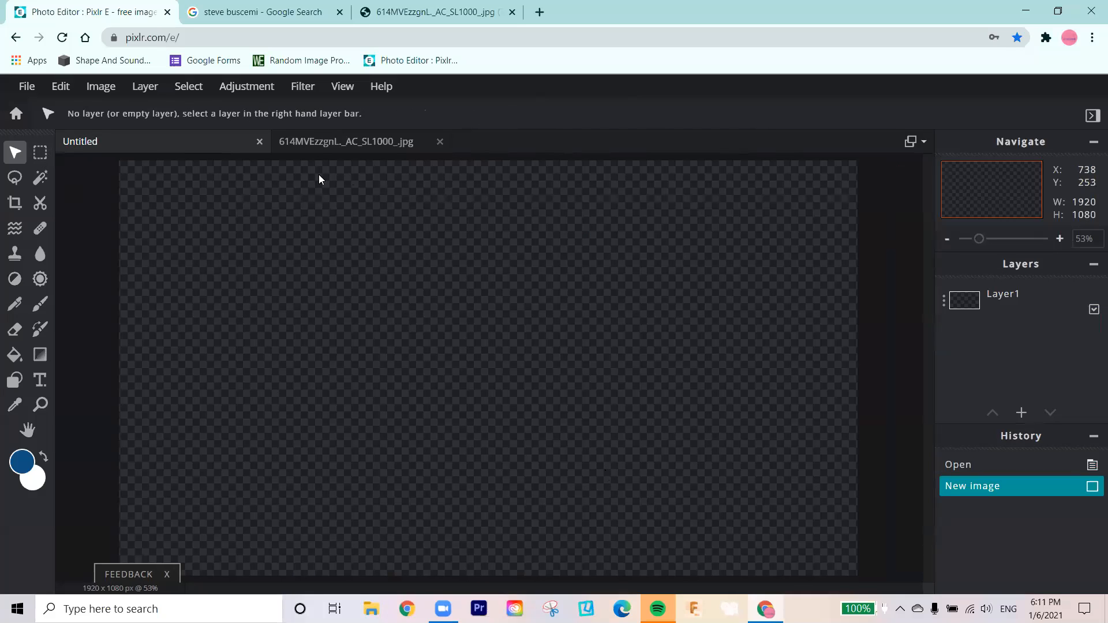
left_click(315, 144)
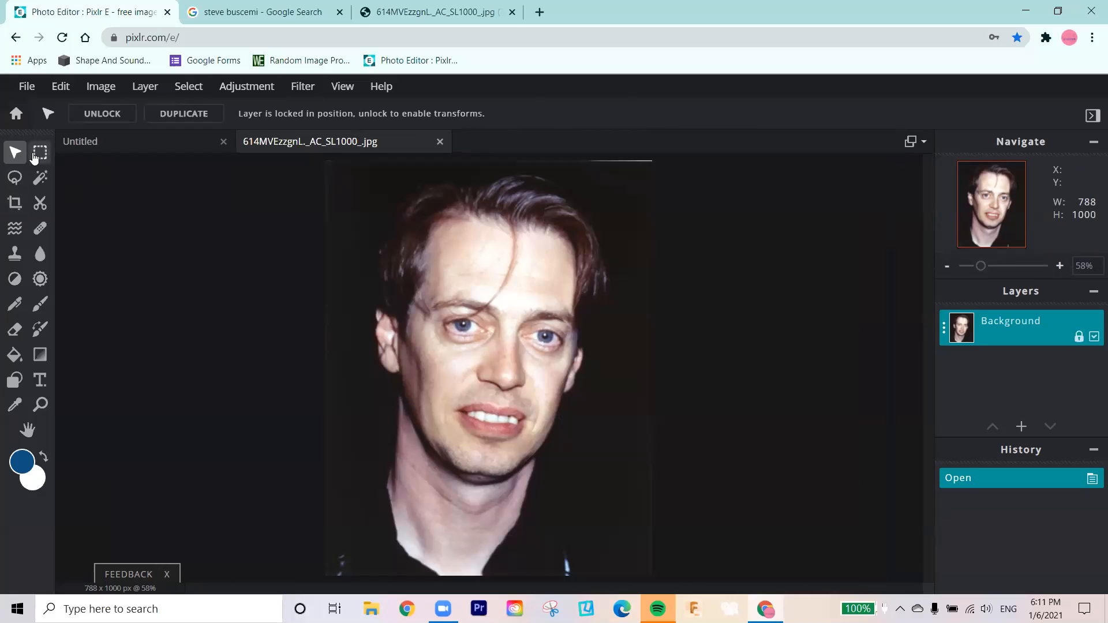
left_click(34, 157)
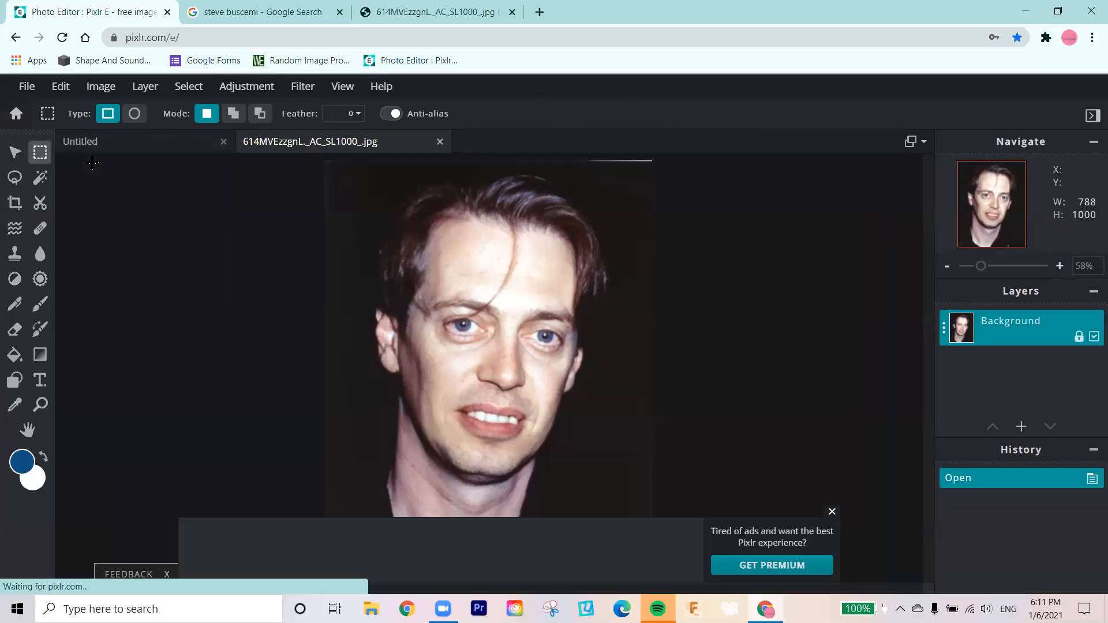
left_click_drag(326, 160, 663, 492)
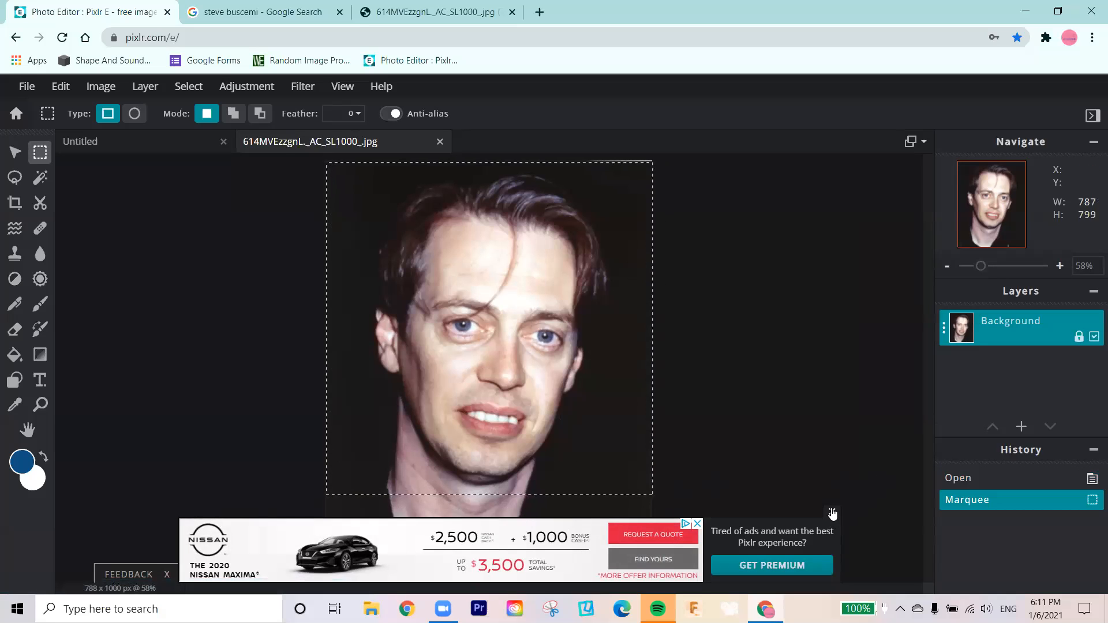
mouse_move(834, 519)
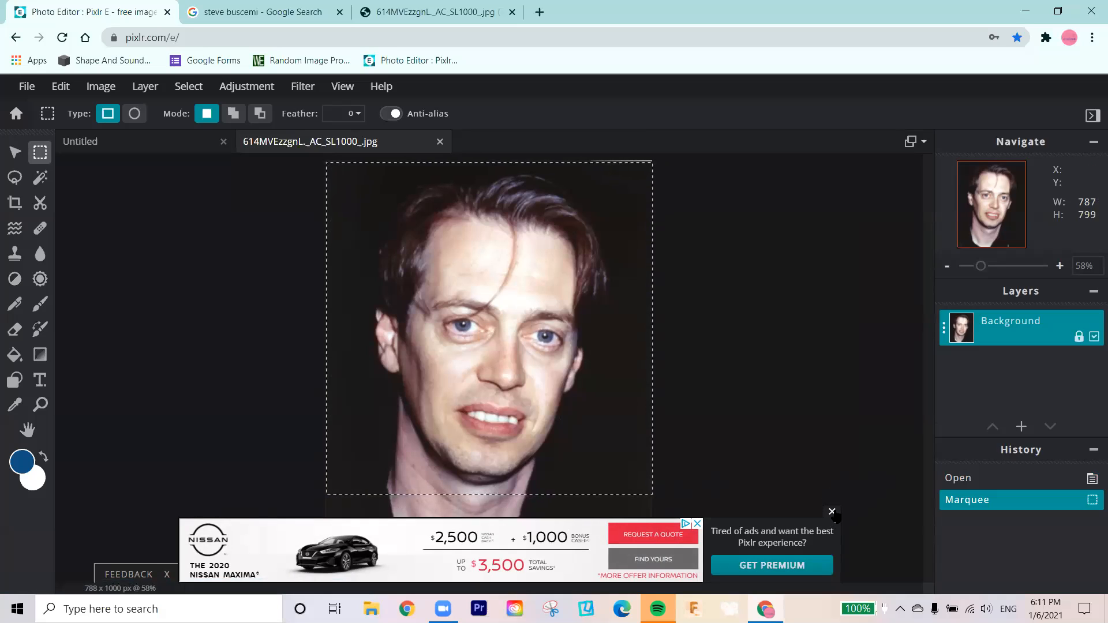
left_click(832, 512)
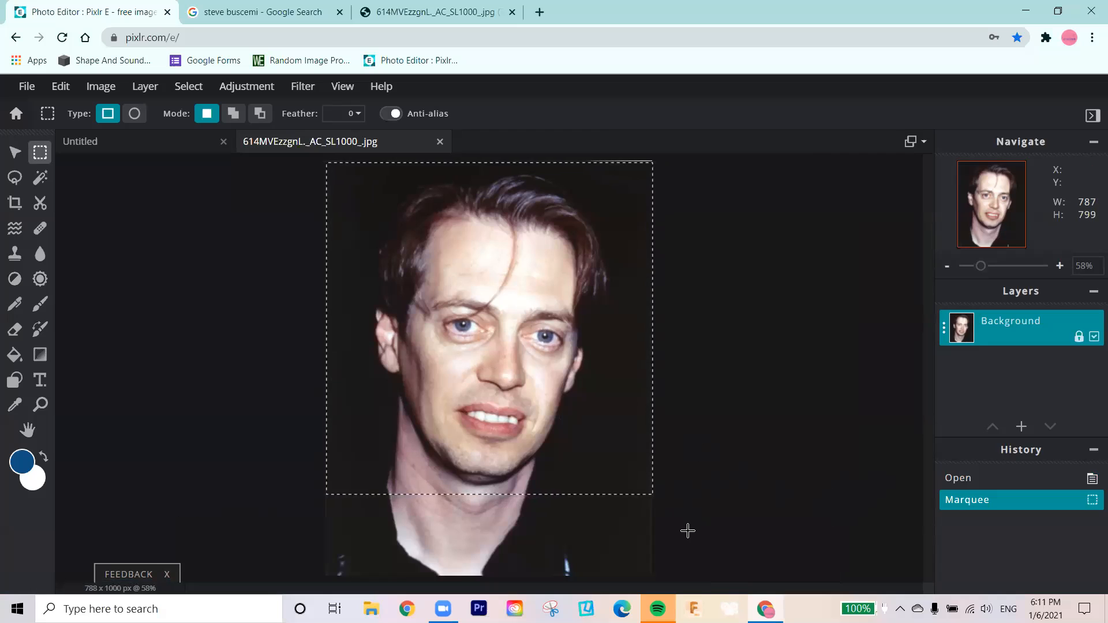
left_click_drag(326, 170, 623, 522)
left_click(206, 390)
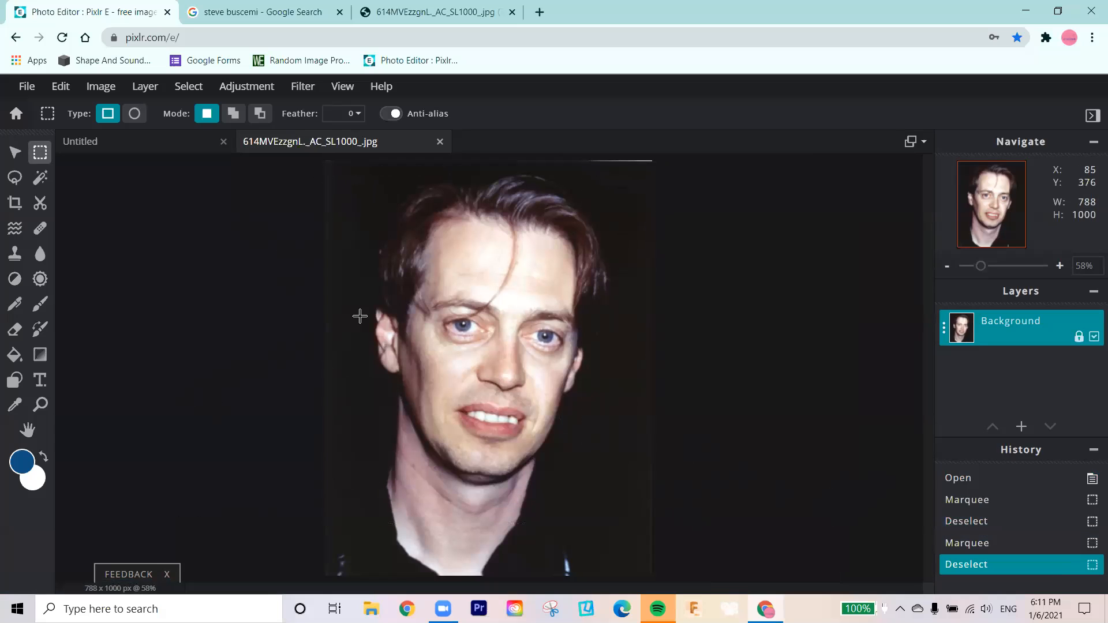
left_click(179, 88)
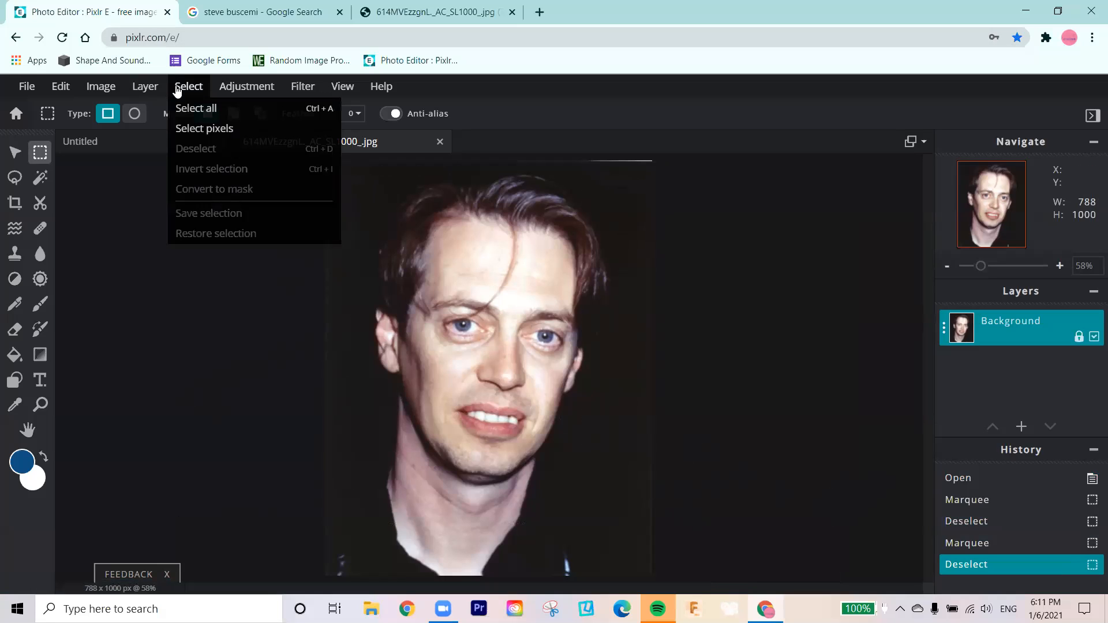
left_click(206, 109)
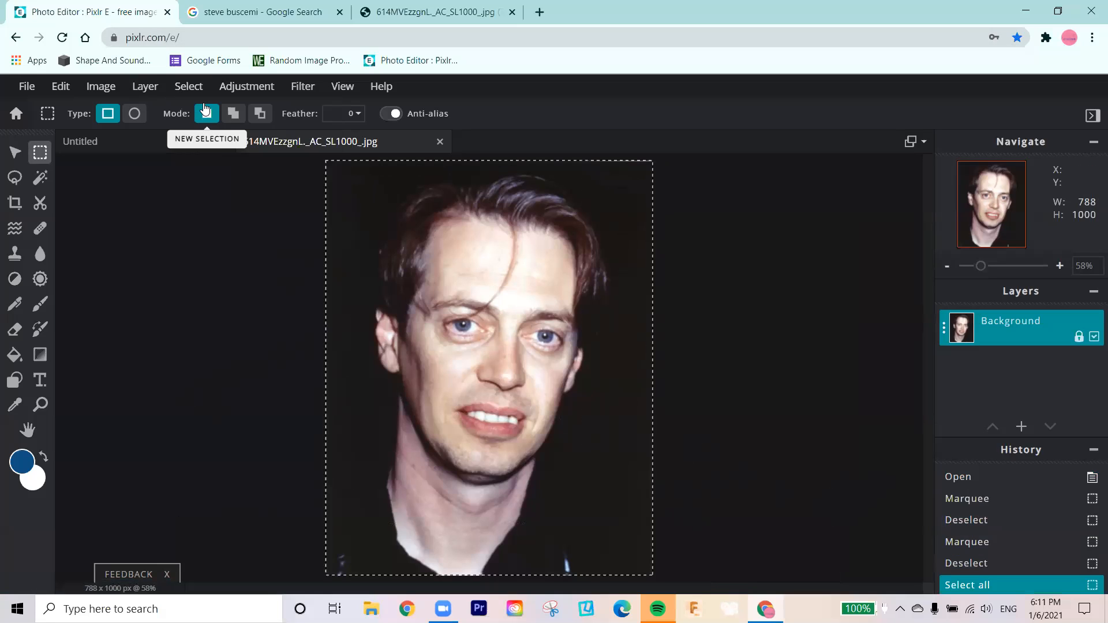
left_click(209, 279)
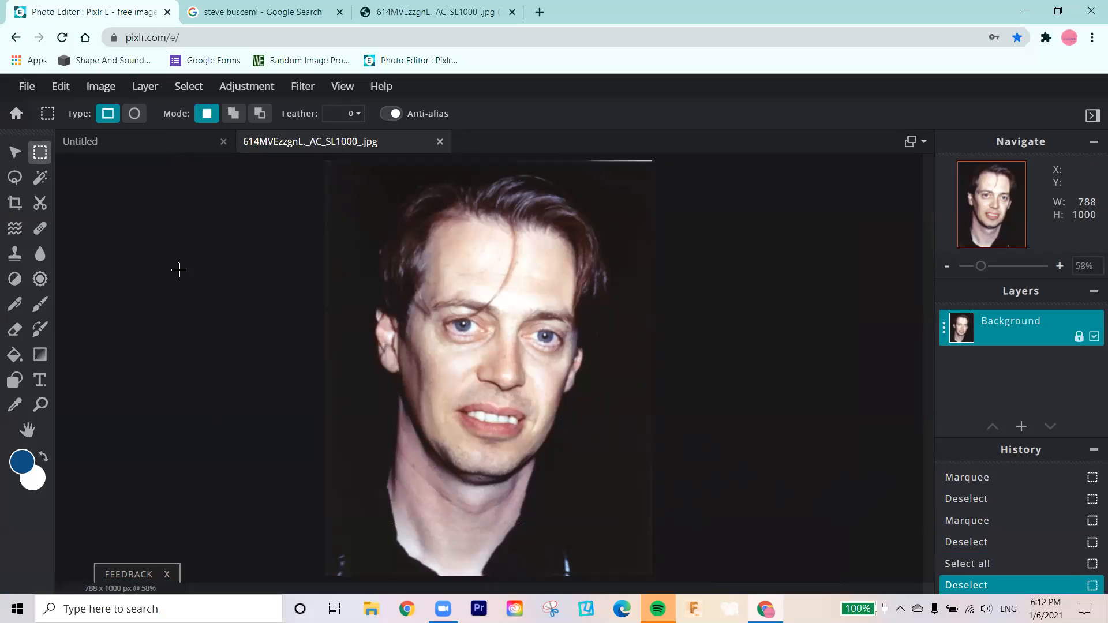
Select and copy the entire portrait, and paste it into the blank Untitled document as a new layer
key("ctrl+a")
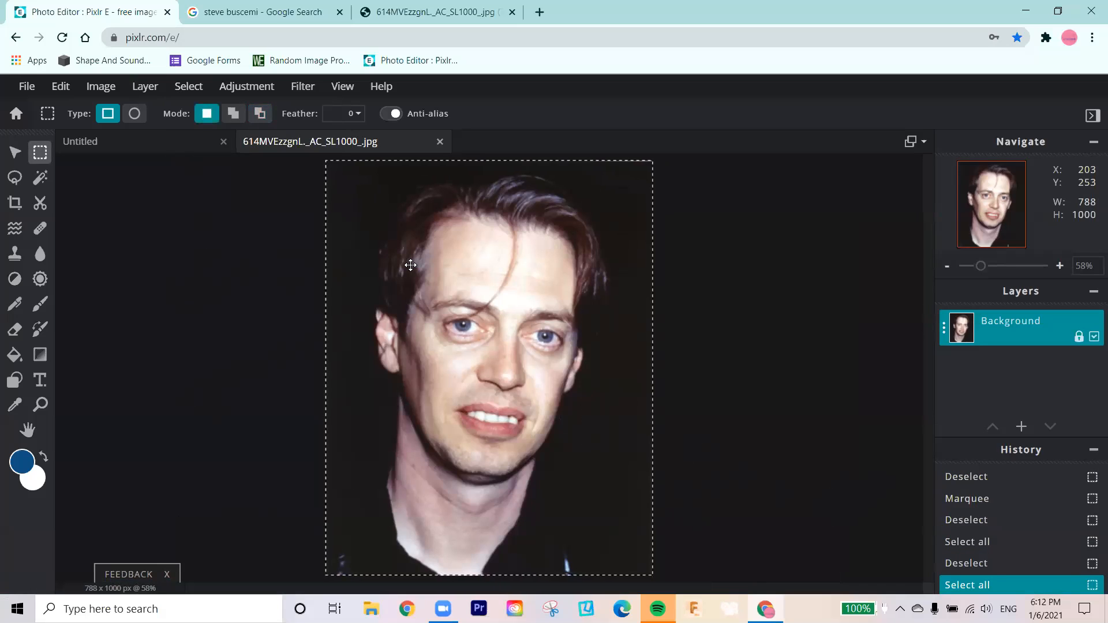
key("ctrl+c")
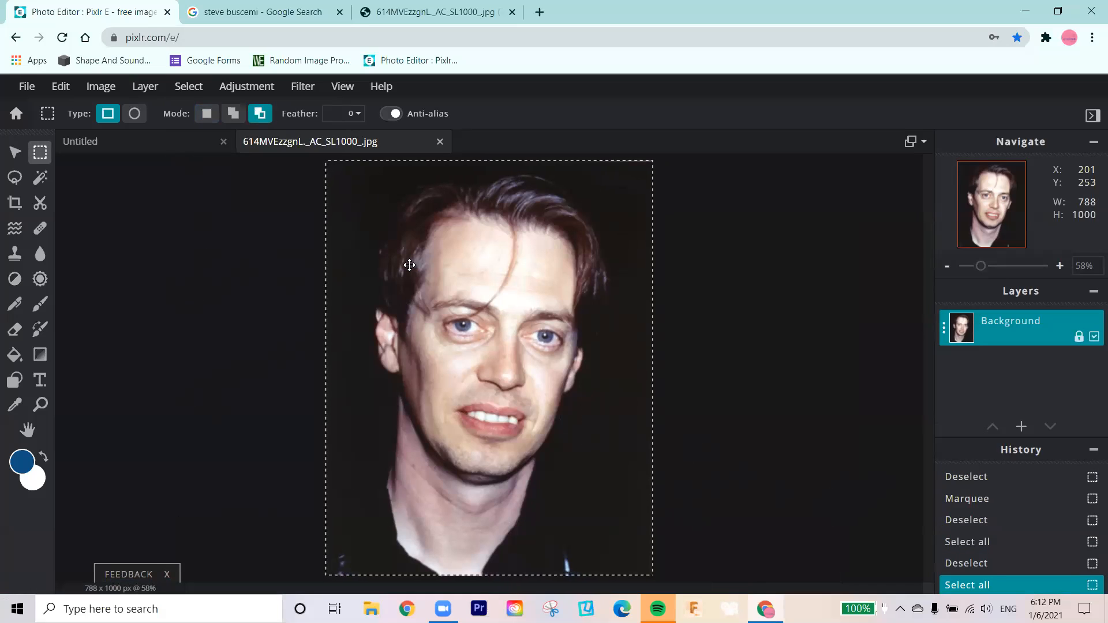
key("ctrl+c")
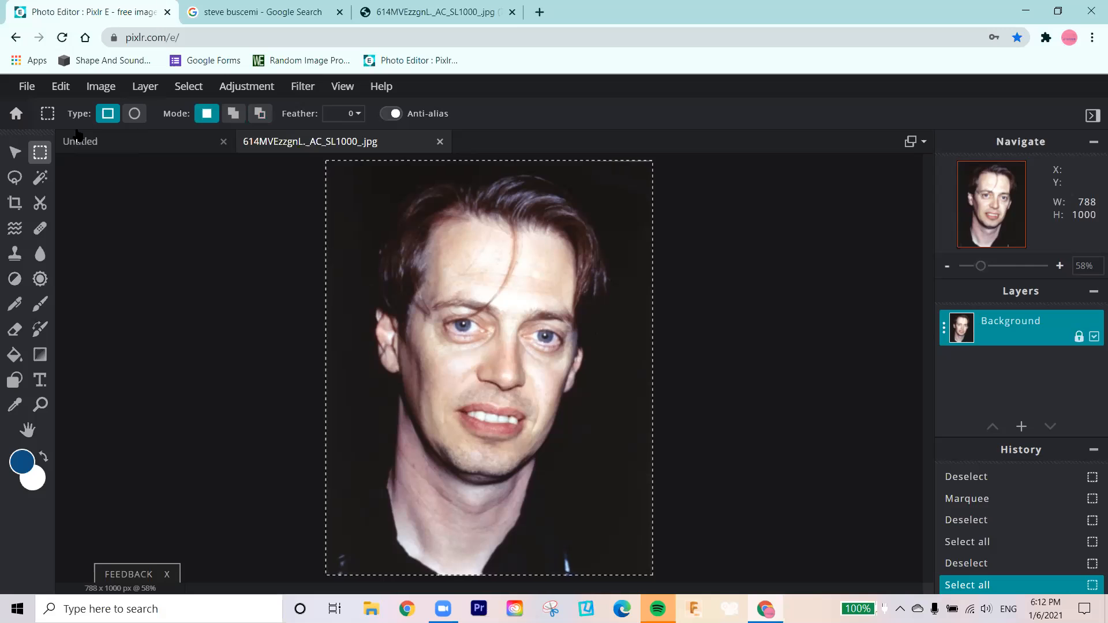
left_click(99, 142)
key("ctrl+v")
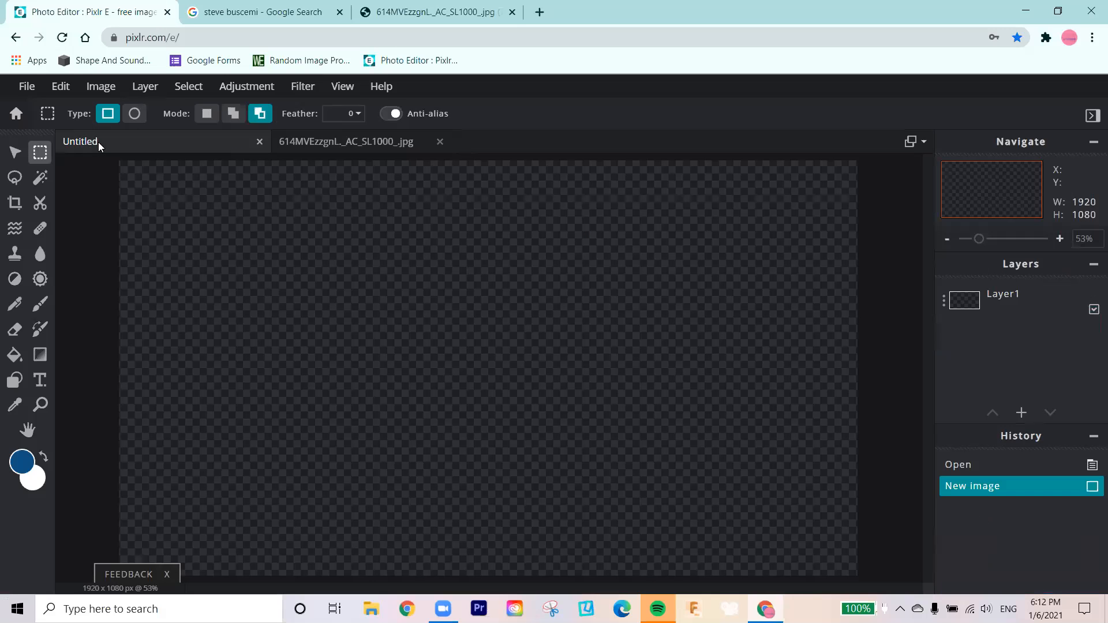
key("ctrl+v")
key("ctrl+v")
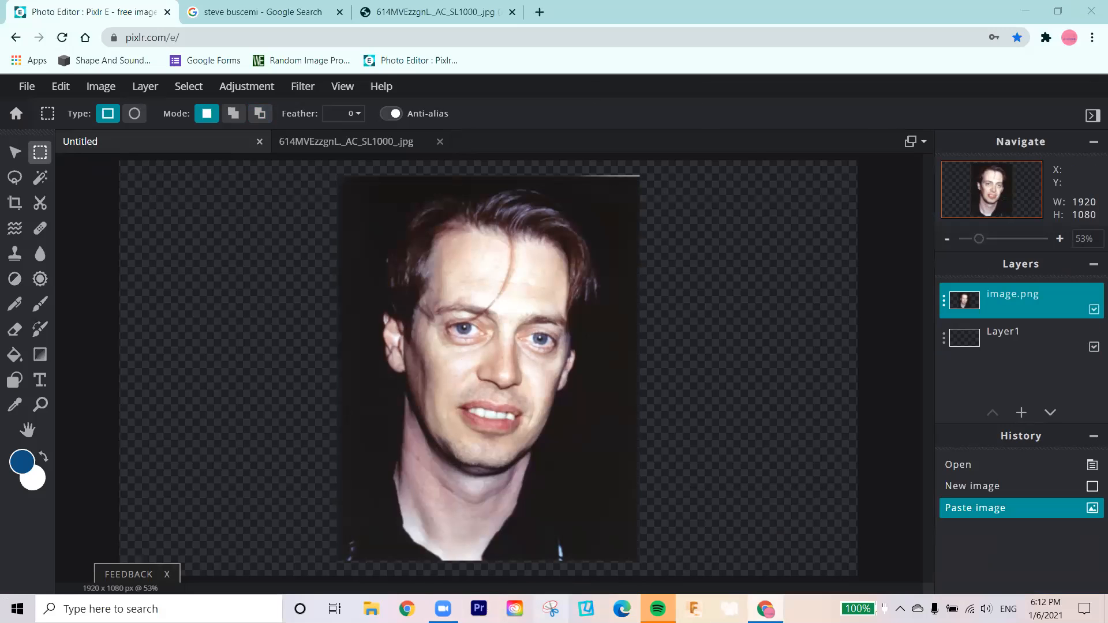
left_click(765, 609)
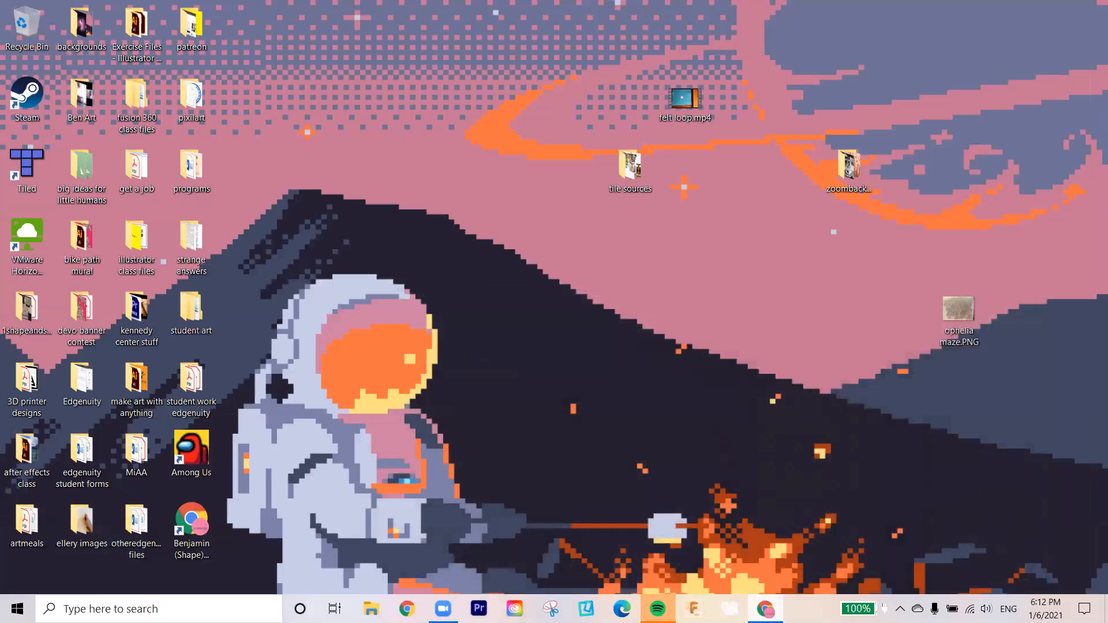
left_click(765, 609)
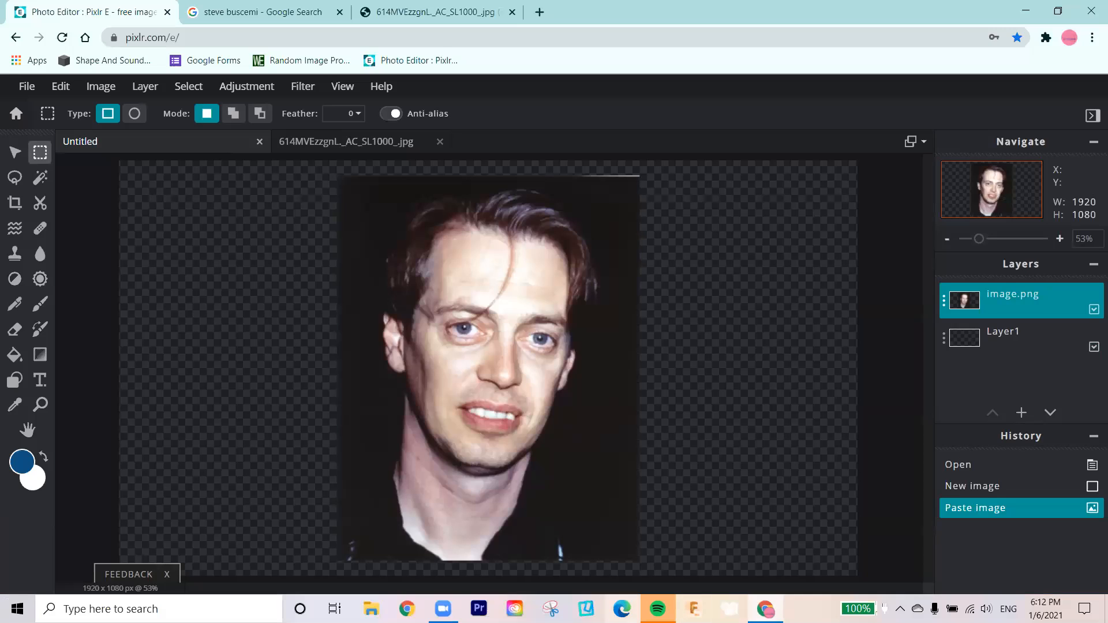
mouse_move(443, 609)
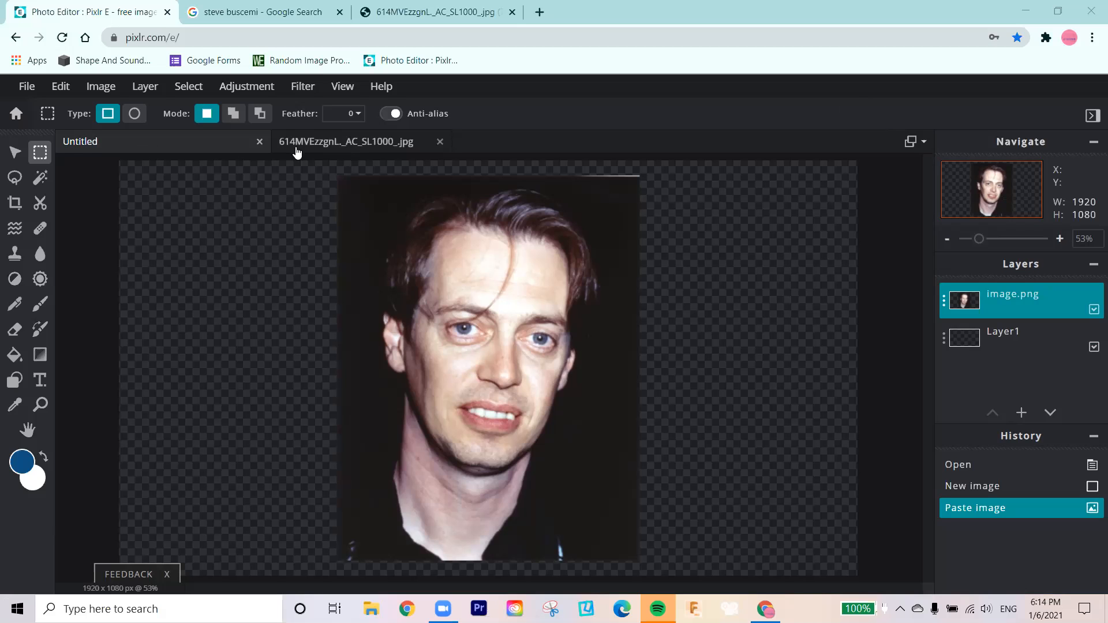
Save the Untitled document as a PNG named "funny face" and dismiss the download confirmation and advertisement
left_click(331, 143)
left_click(178, 142)
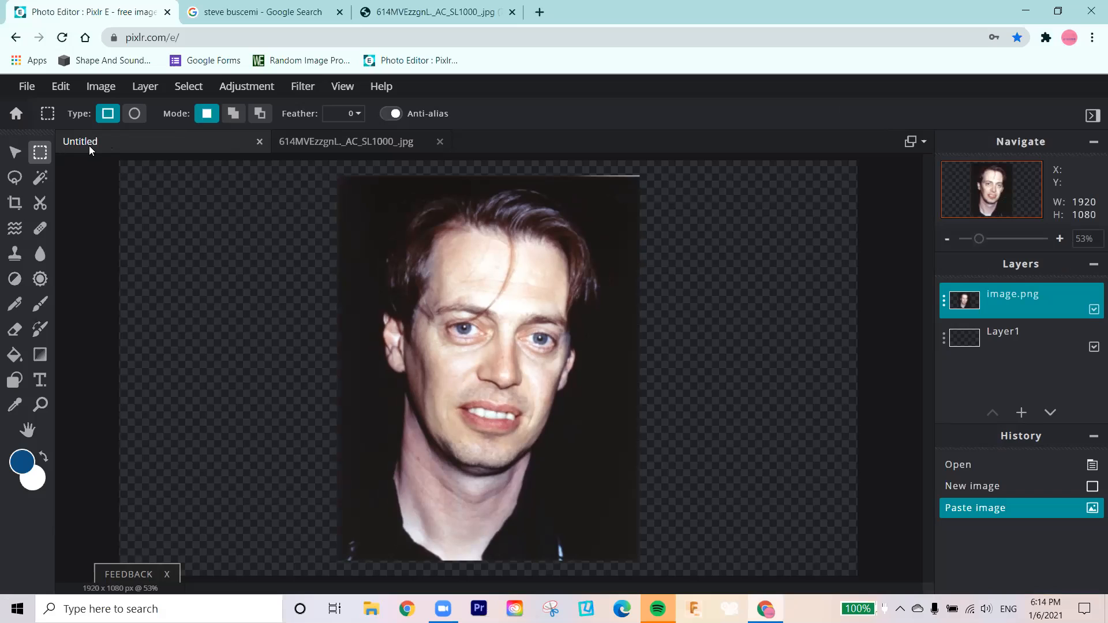
left_click(30, 88)
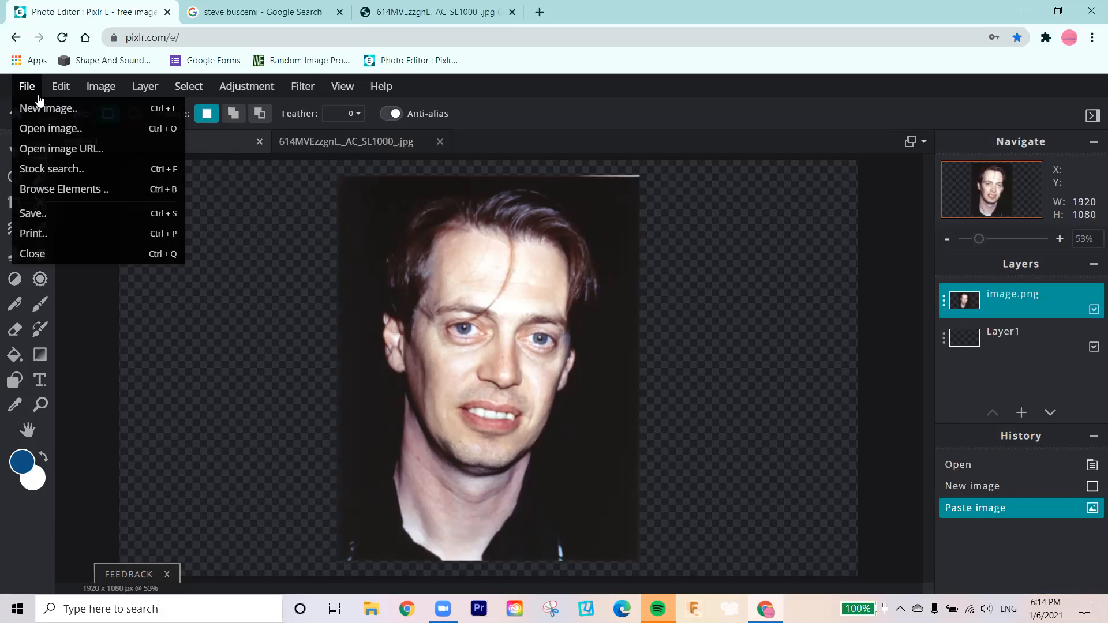
left_click(51, 214)
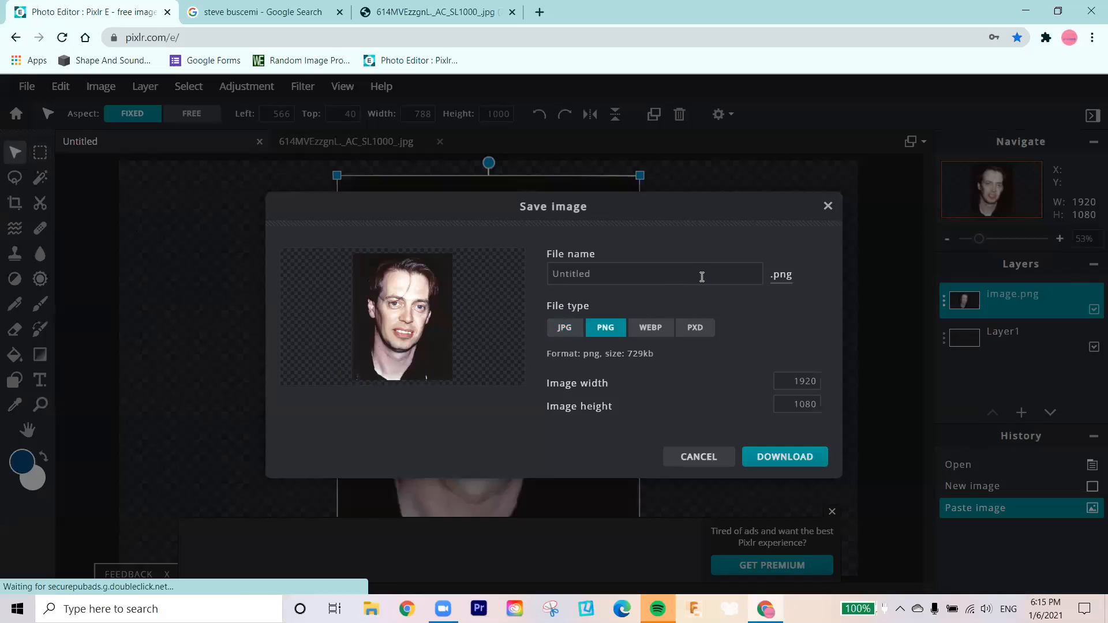
left_click(571, 273)
type("funny face")
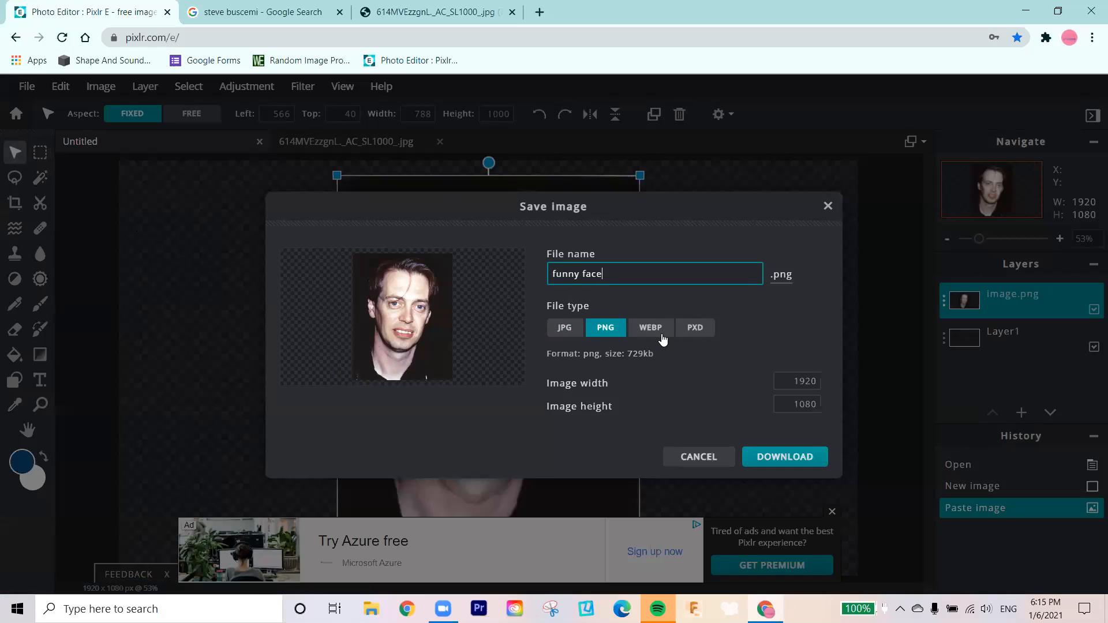
left_click(745, 457)
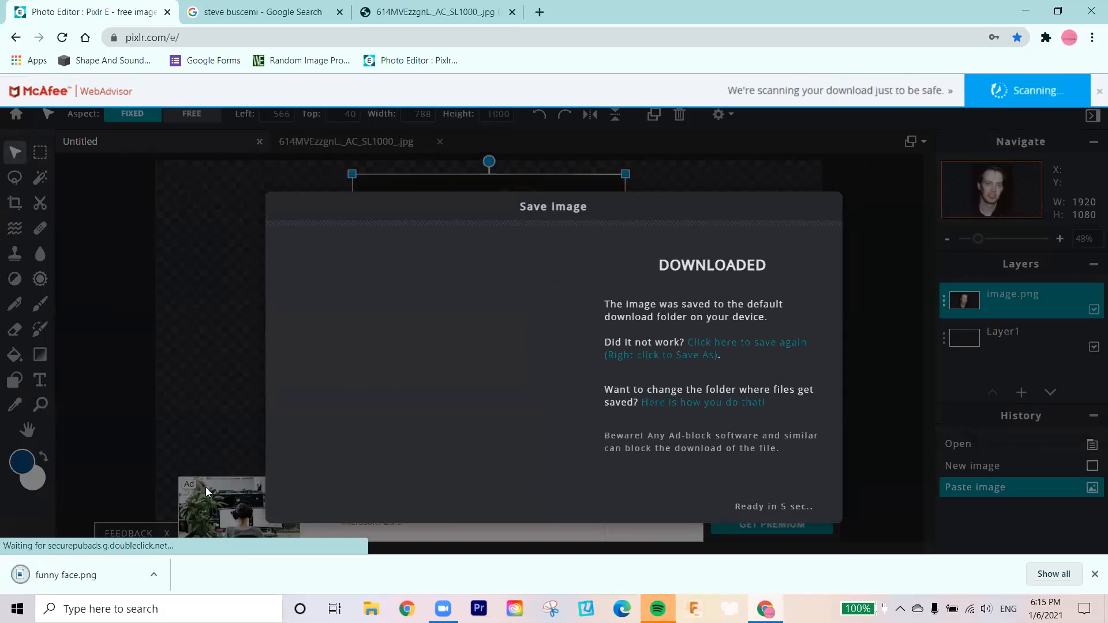
left_click_drag(576, 206, 468, 196)
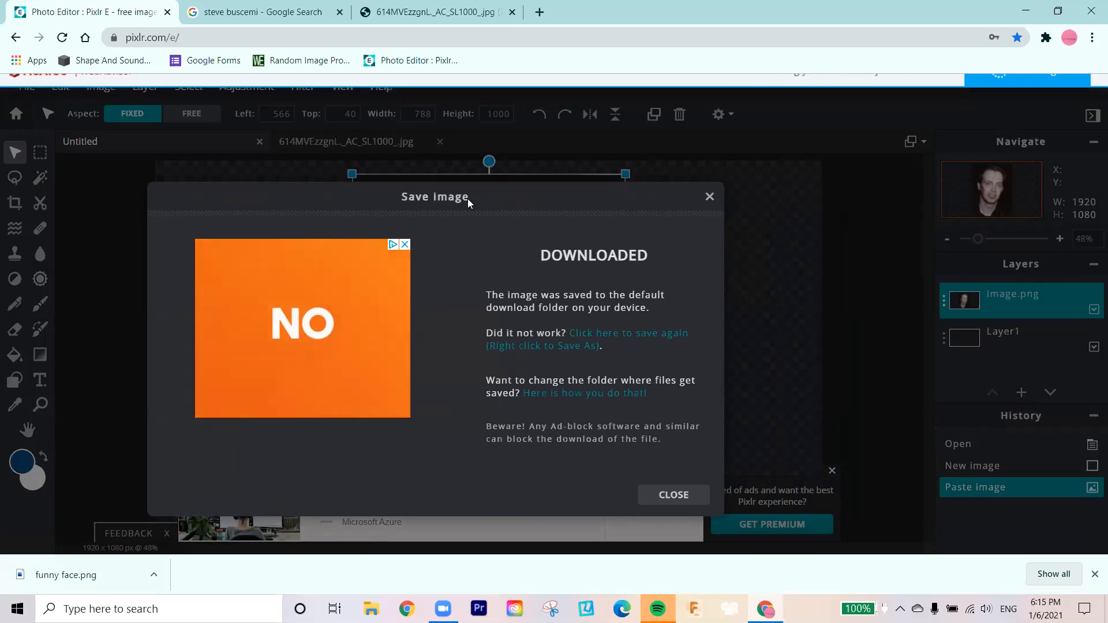
left_click(710, 197)
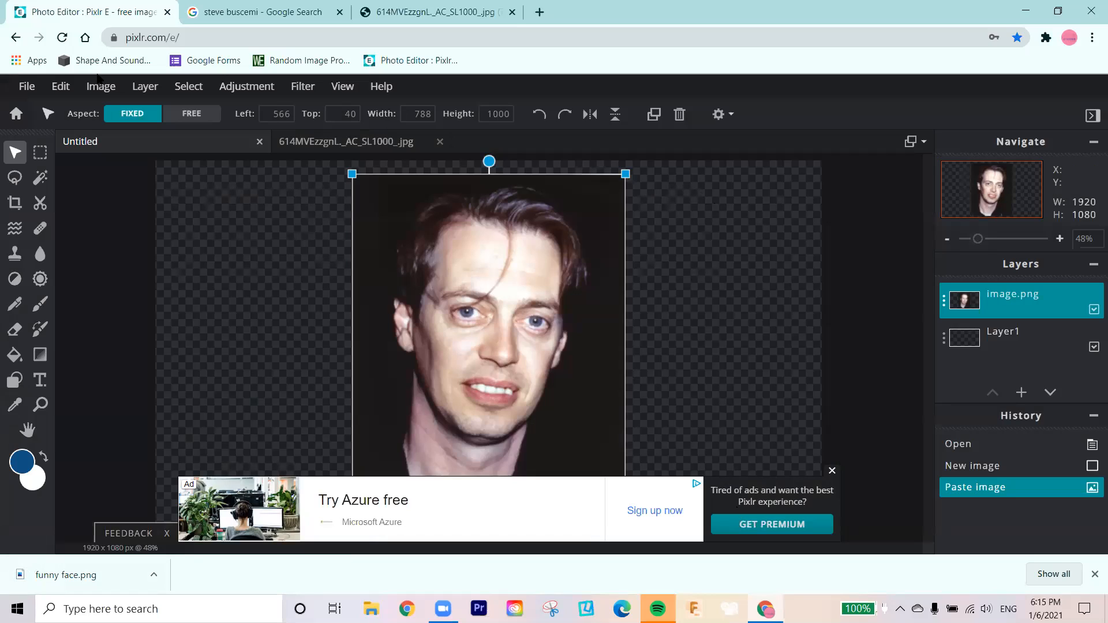
left_click(832, 471)
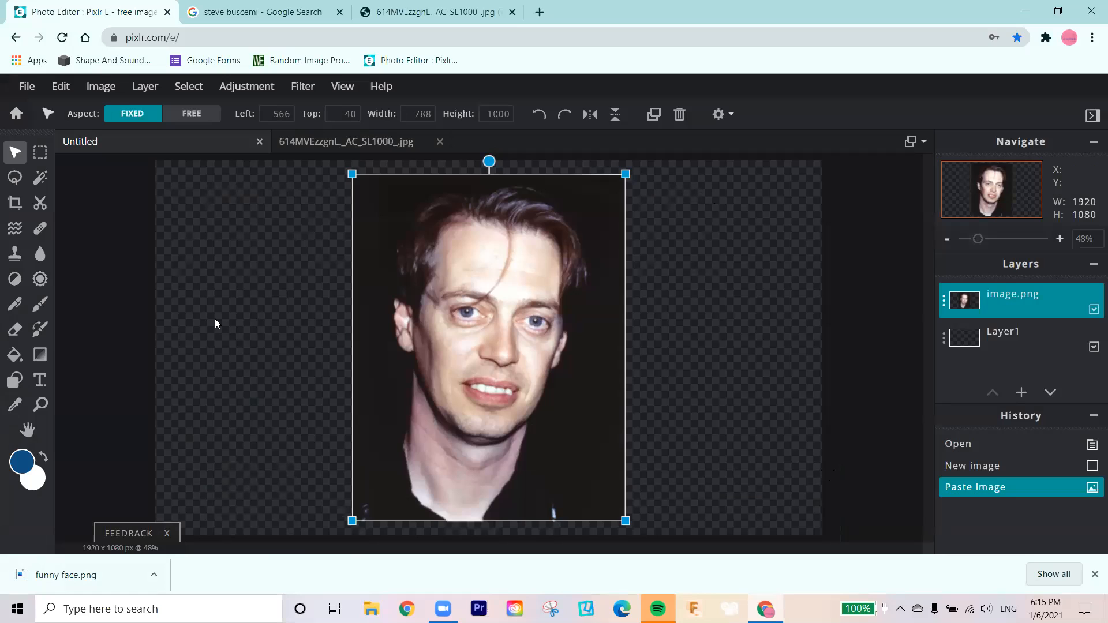
Move the portrait layer toward the right side of the canvas and scale it down proportionally to about 742 × 942 px
left_click(317, 292)
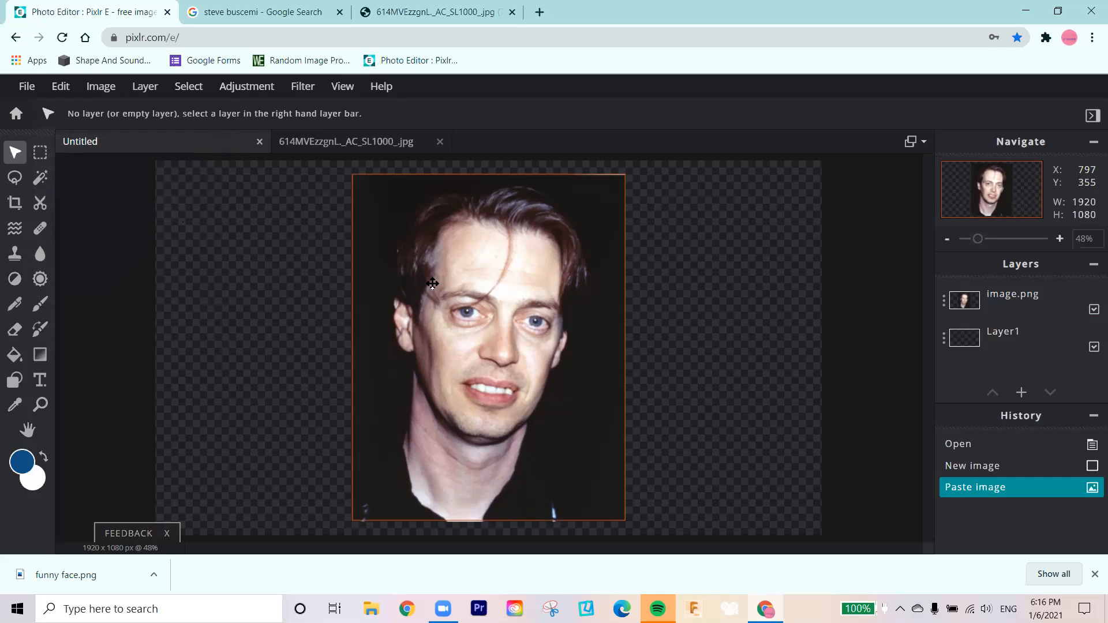
left_click_drag(497, 289, 529, 286)
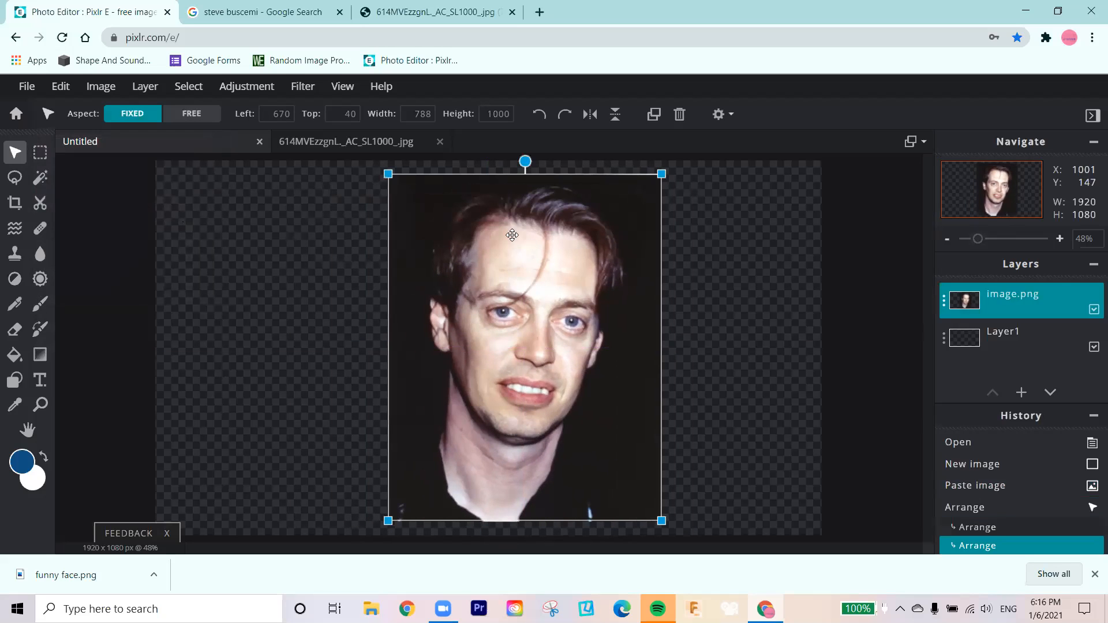
left_click_drag(388, 173, 404, 194)
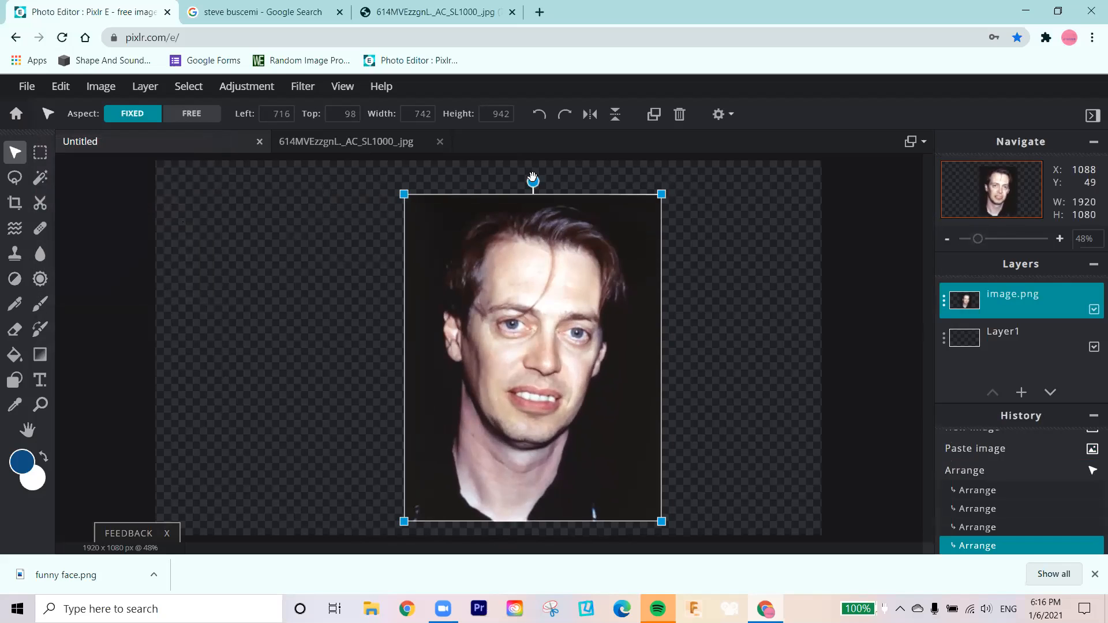
mouse_move(532, 182)
left_mouse_down()
mouse_move(640, 188)
mouse_move(482, 174)
mouse_move(533, 181)
left_mouse_up()
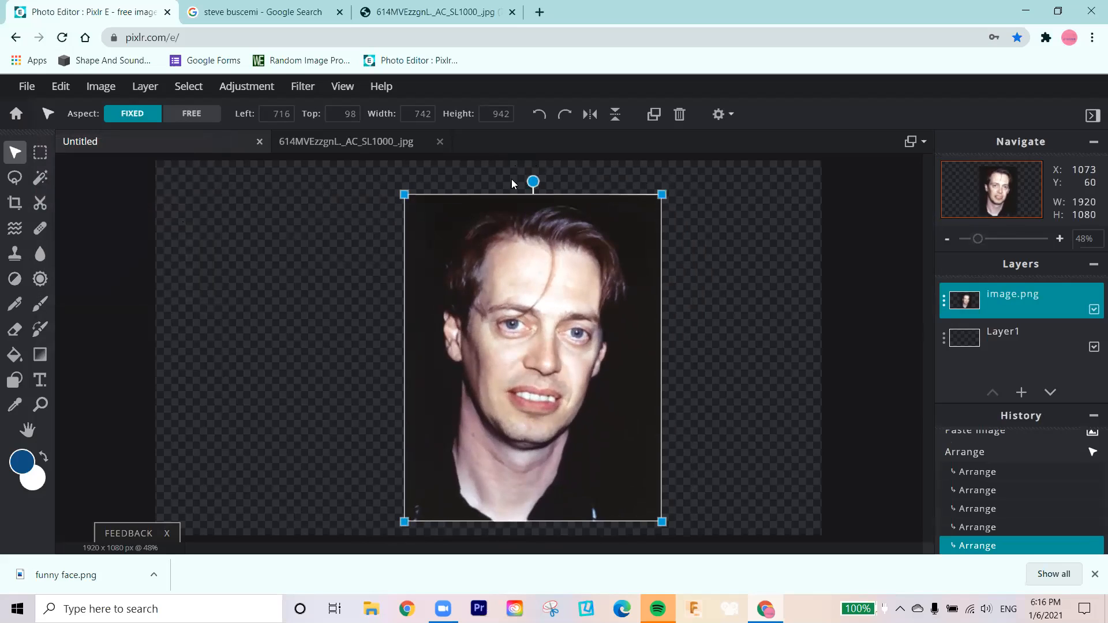
left_click(14, 205)
left_click(15, 253)
left_click(15, 304)
left_click(14, 354)
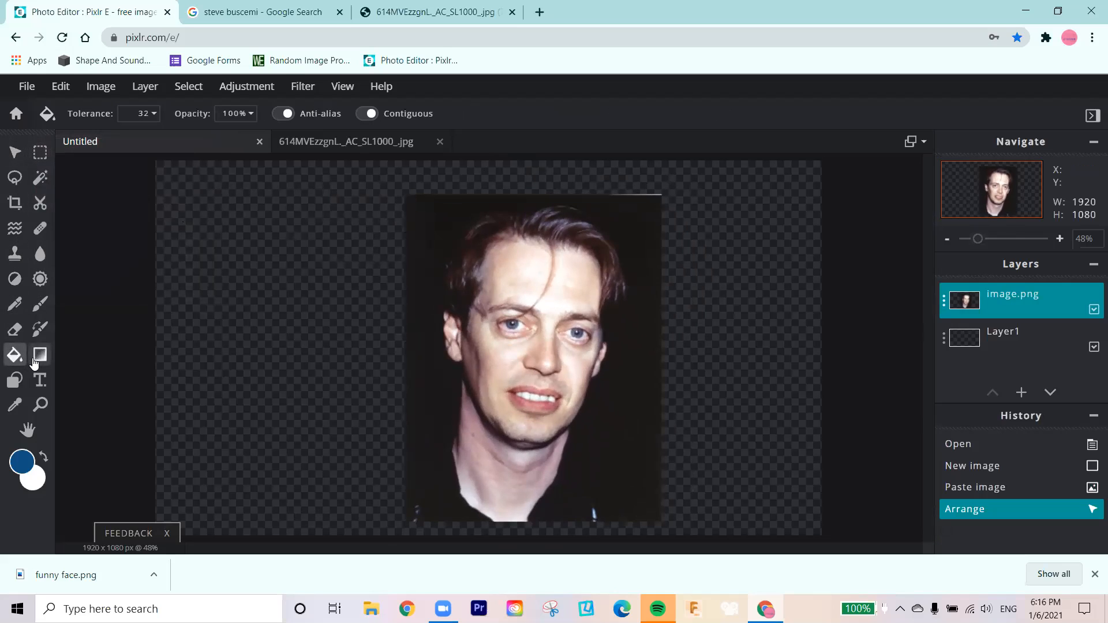
left_click(40, 354)
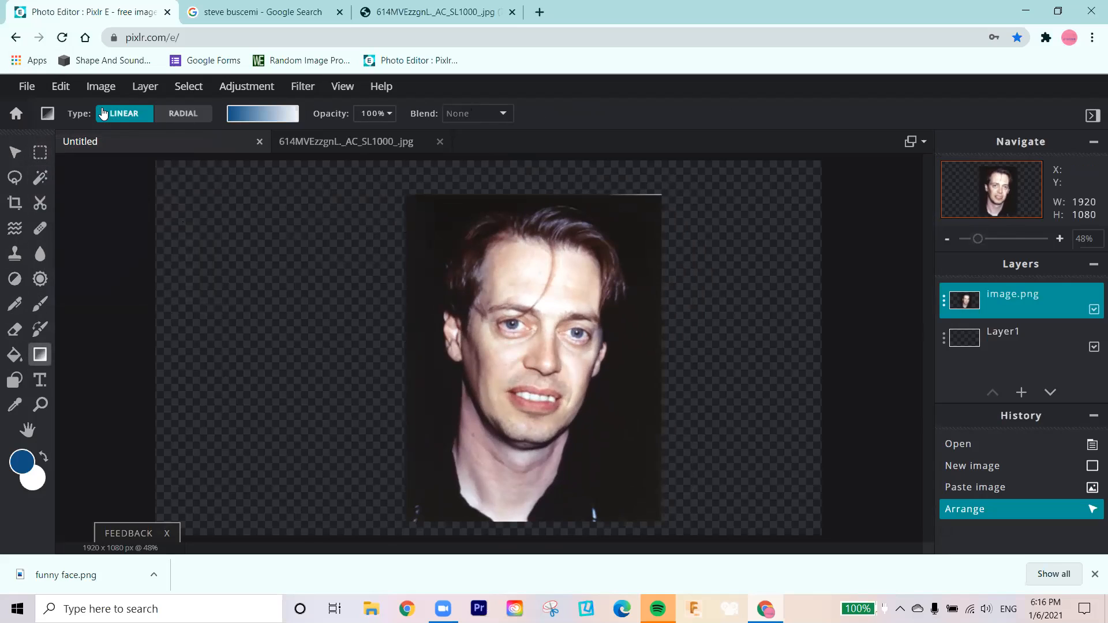
Rotate the portrait layer left through a full turn with the Arrange tool, and flip it vertically twice
left_click(14, 152)
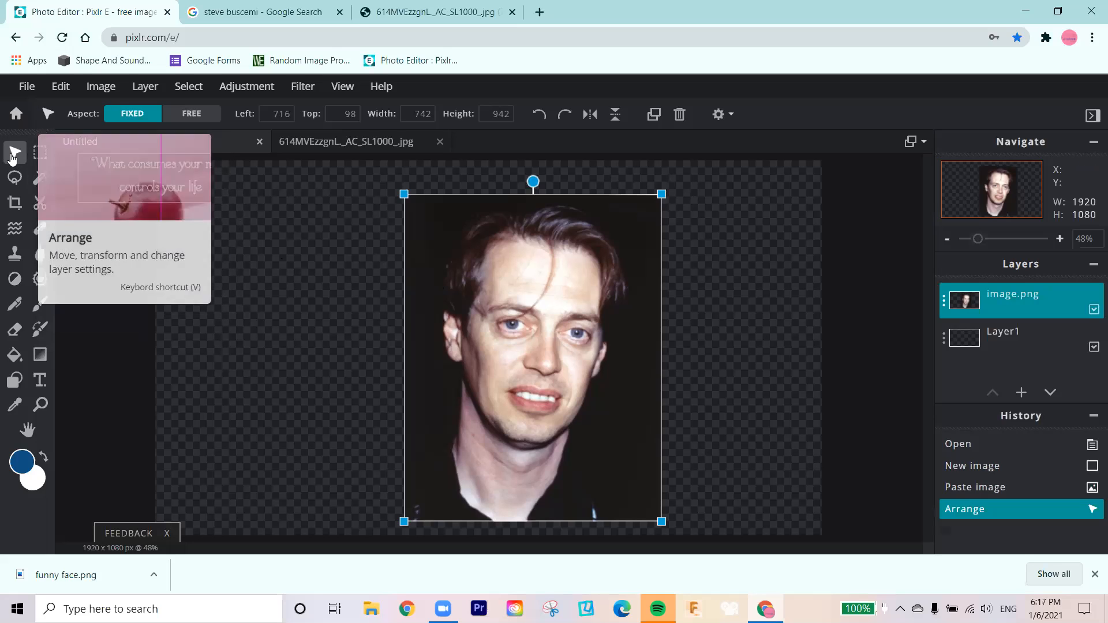
left_click(538, 114)
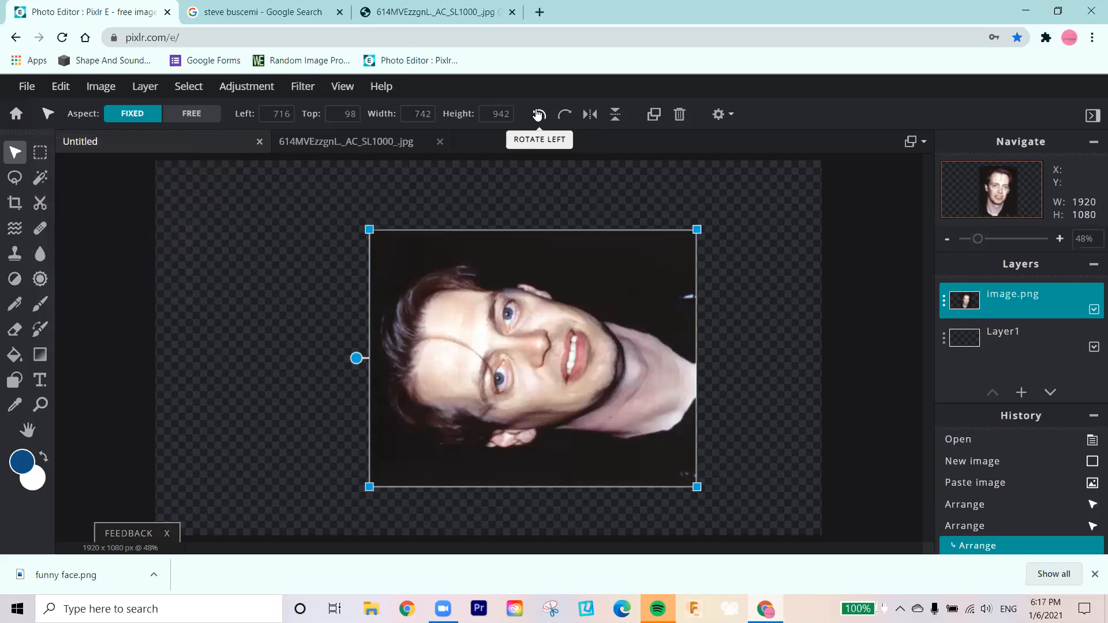
left_click(538, 114)
left_click(538, 114)
left_click(539, 115)
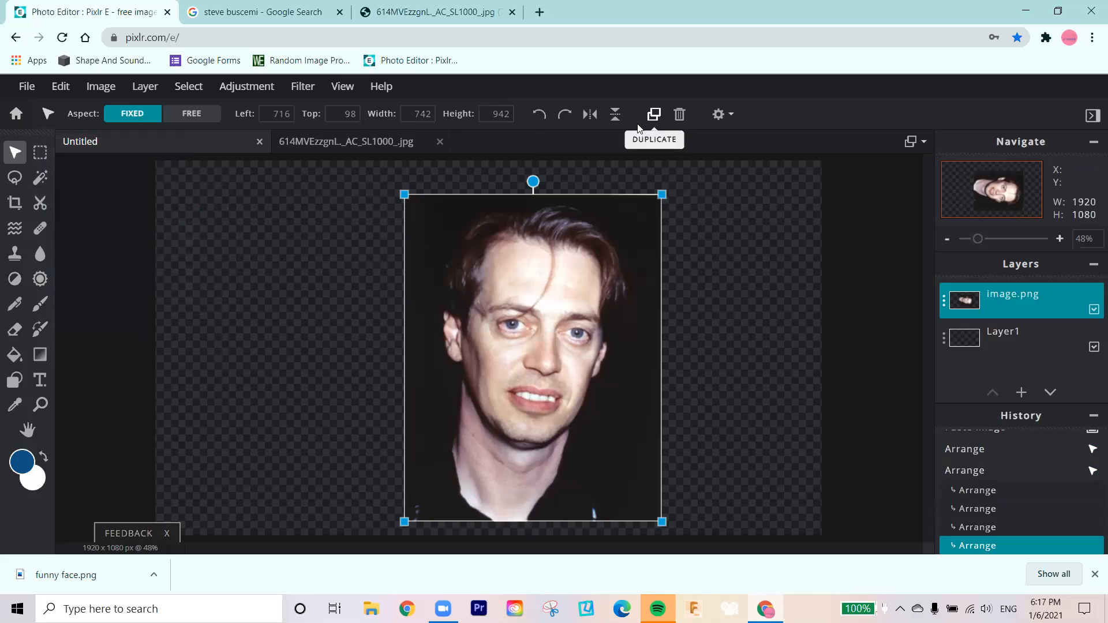
left_click(615, 115)
left_click(614, 115)
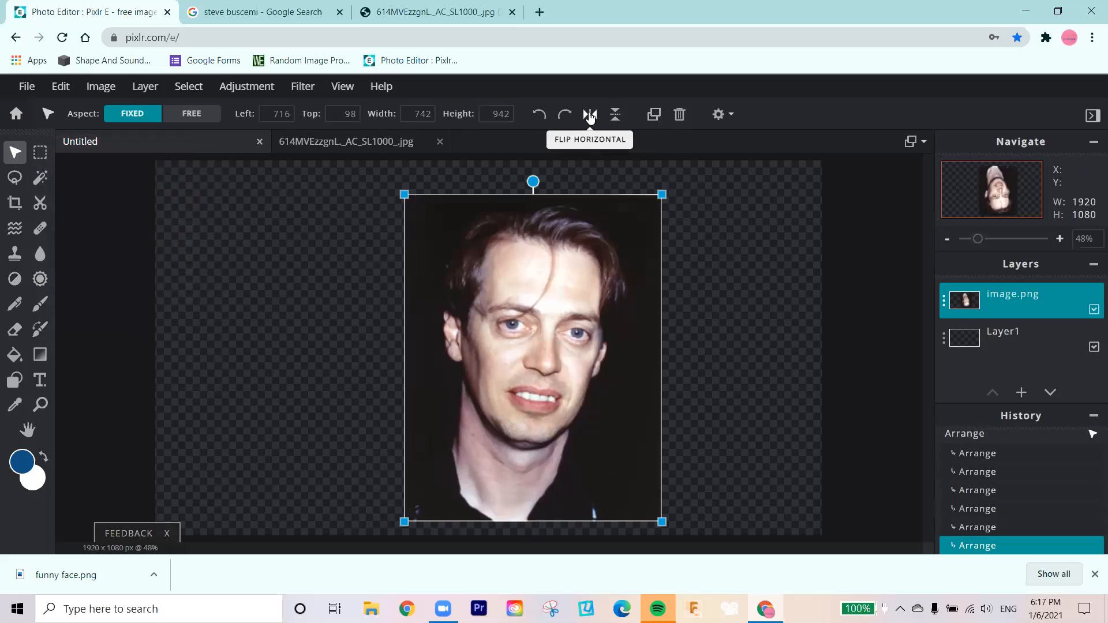
Enlarge the portrait layer proportionally to about 796 × 1011 px
left_click_drag(404, 194, 394, 182)
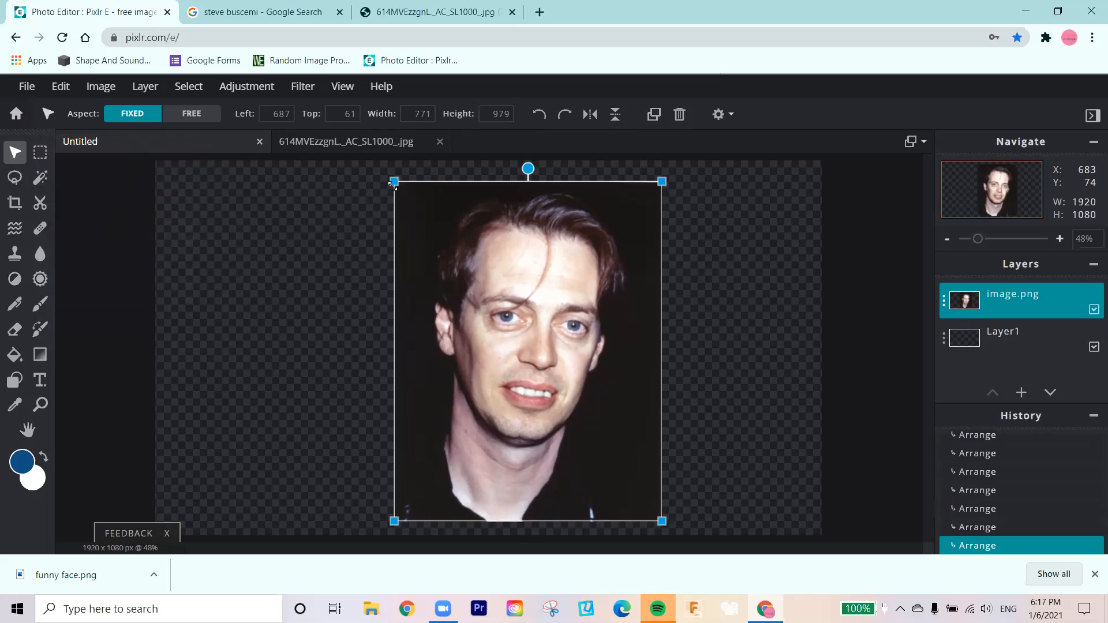
mouse_move(394, 182)
left_mouse_down()
mouse_move(522, 344)
mouse_move(386, 171)
left_mouse_up()
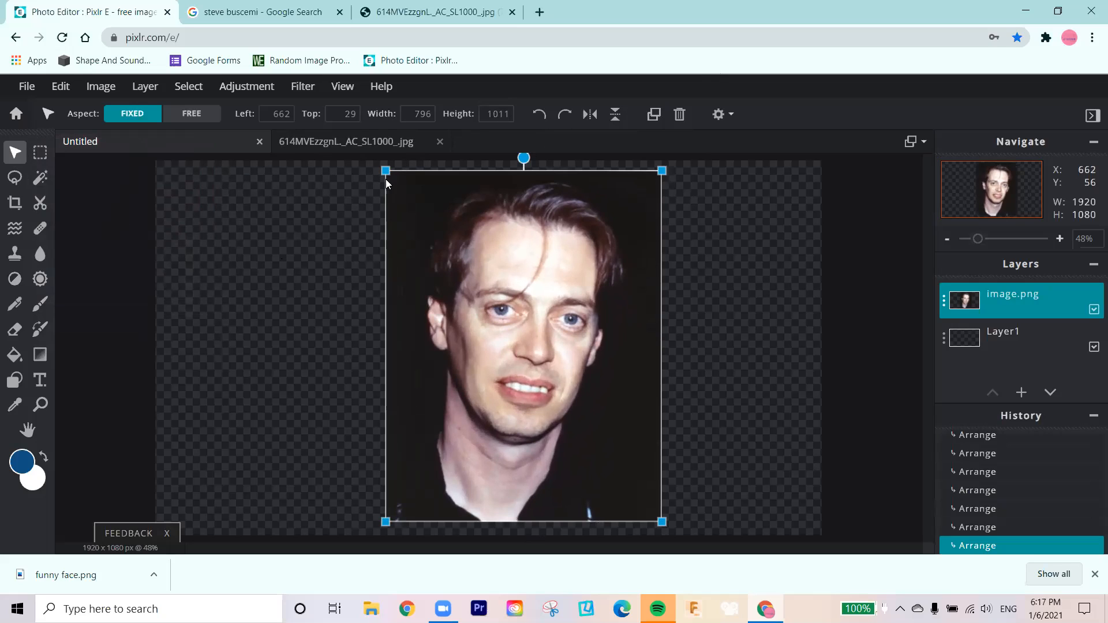
Stretch the portrait layer with free aspect to about 1739 × 1015 px, undo the stretch and deselect the layer
left_click(192, 114)
left_click_drag(386, 171, 76, 172)
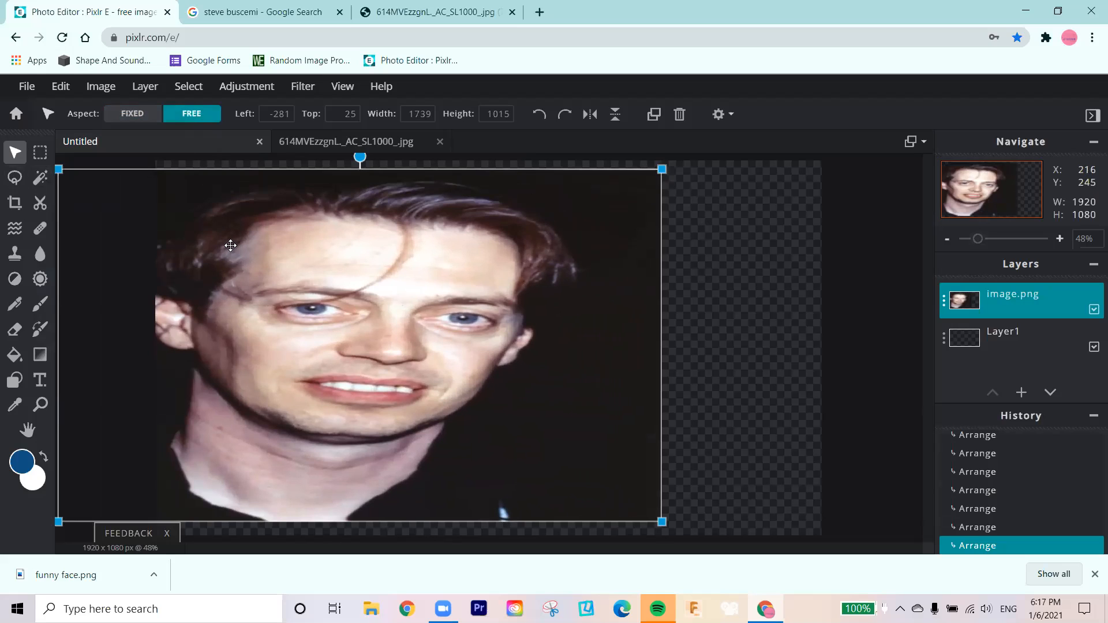
key("ctrl+z")
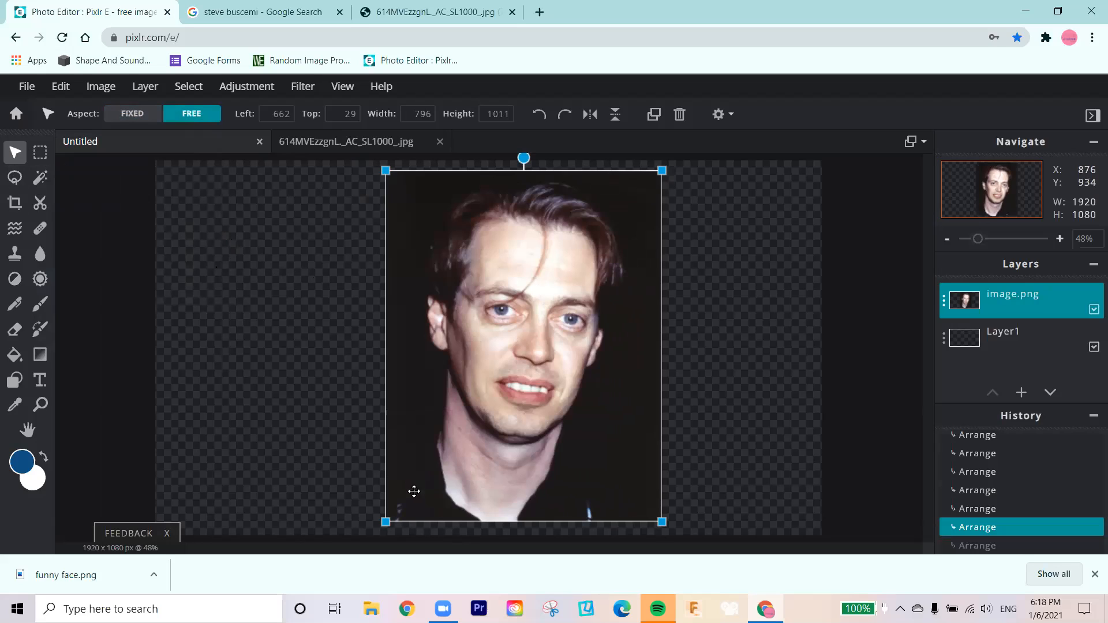
left_click(369, 381)
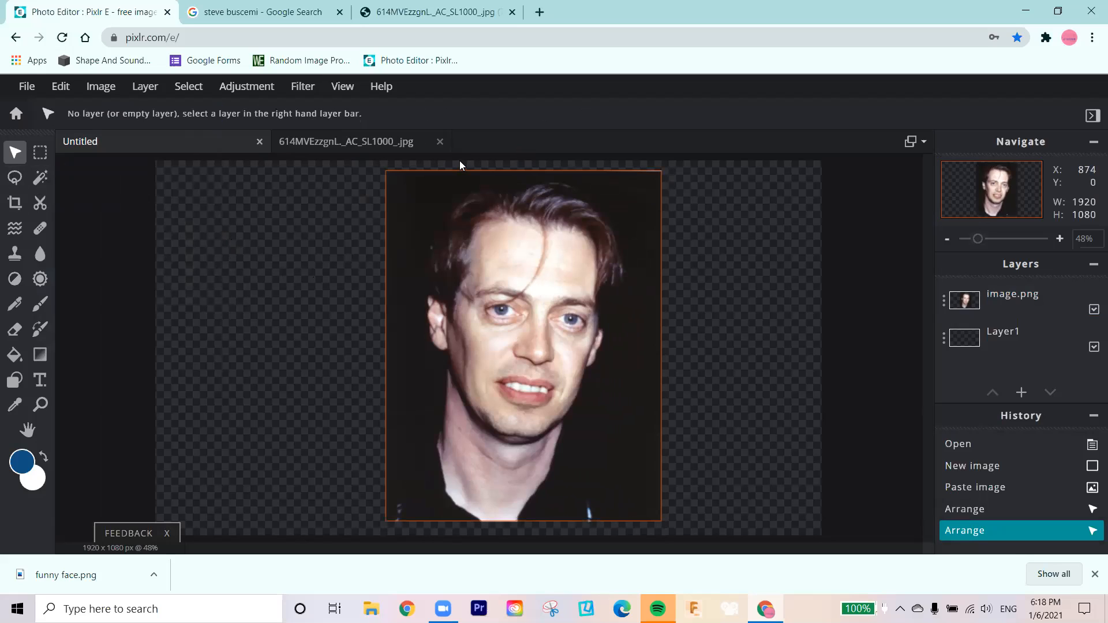
Search Google Images for "green jello" in a new browser tab
key("ctrl+t")
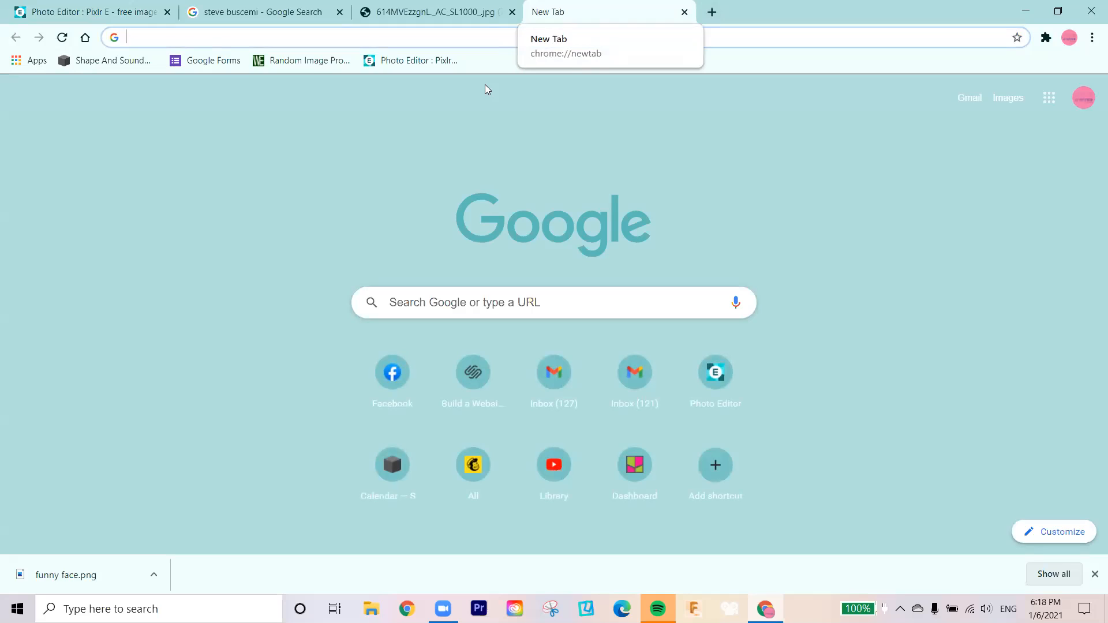
key("Down")
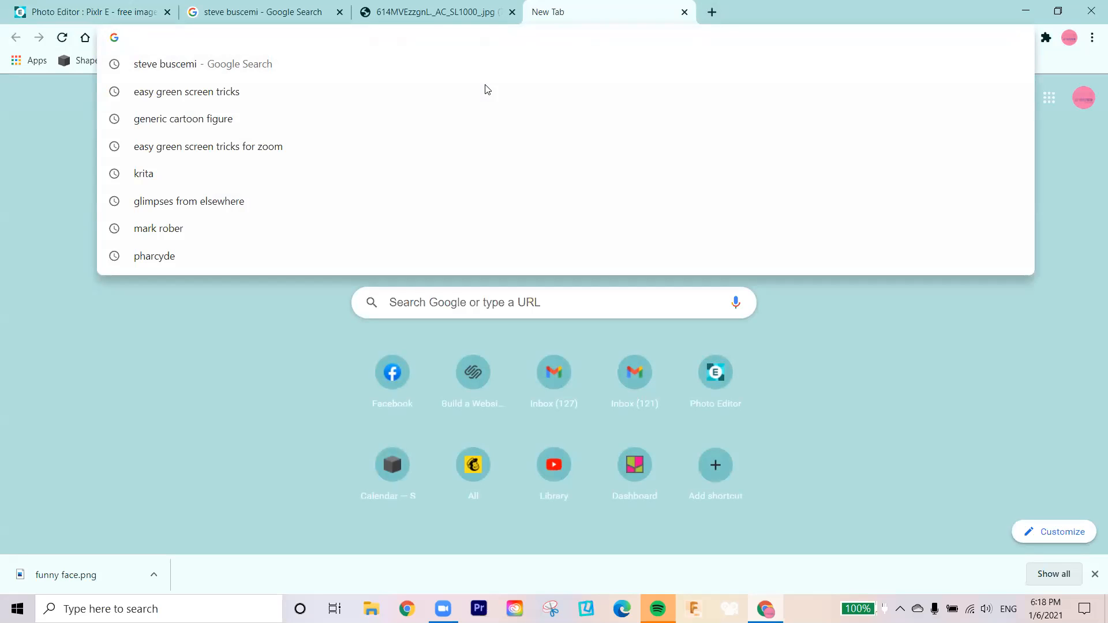
type("green hell")
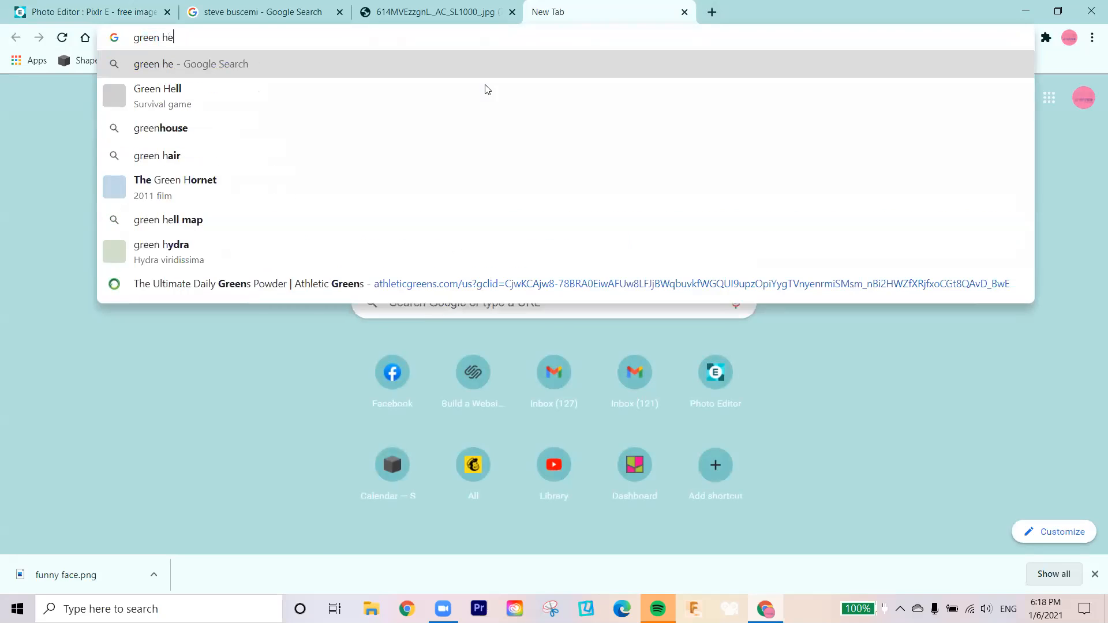
key("BackSpace")
key("BackSpace")
key("BackSpace")
key("BackSpace")
type("h")
key("BackSpace")
type("jello")
key("Return")
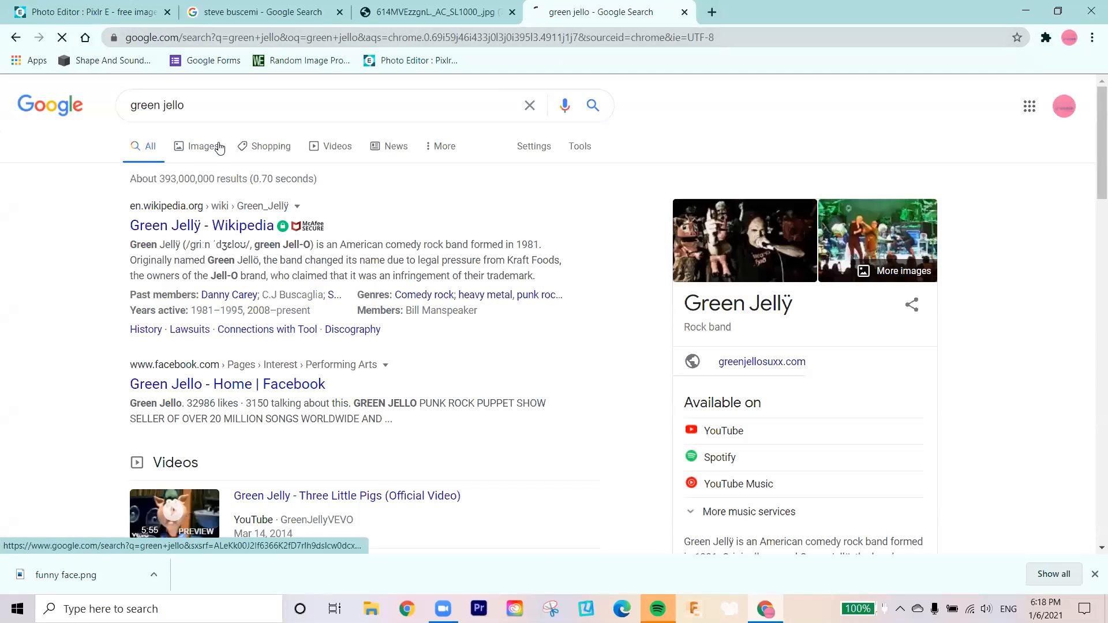
left_click(218, 147)
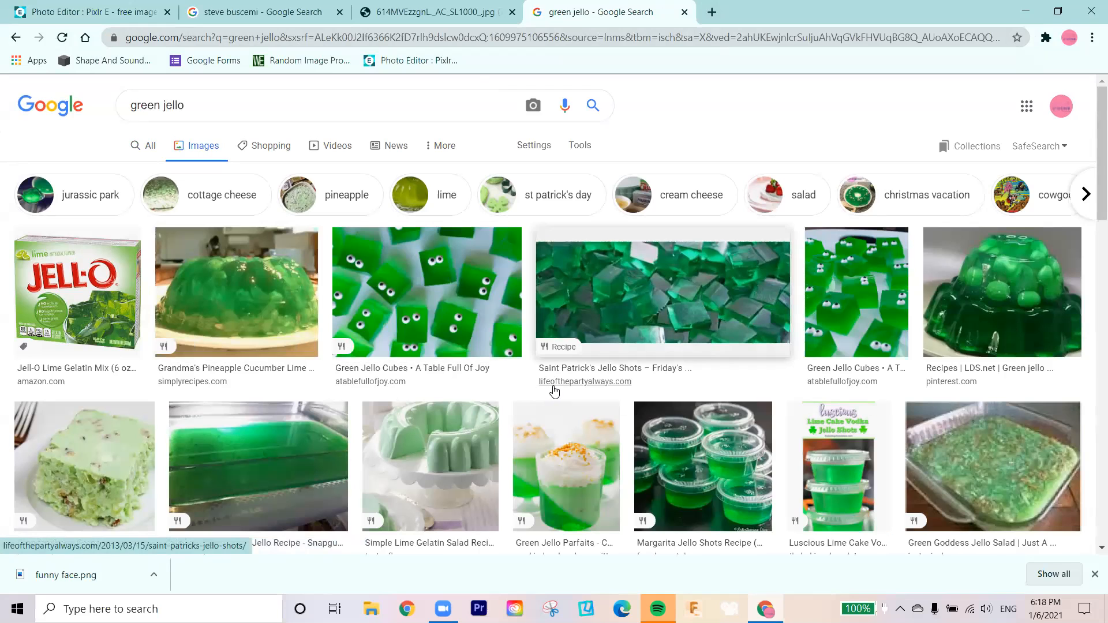
Open the molded green jello picture from Pinterest at full size in its own browser tab
scroll(1045, 190, "down", 1)
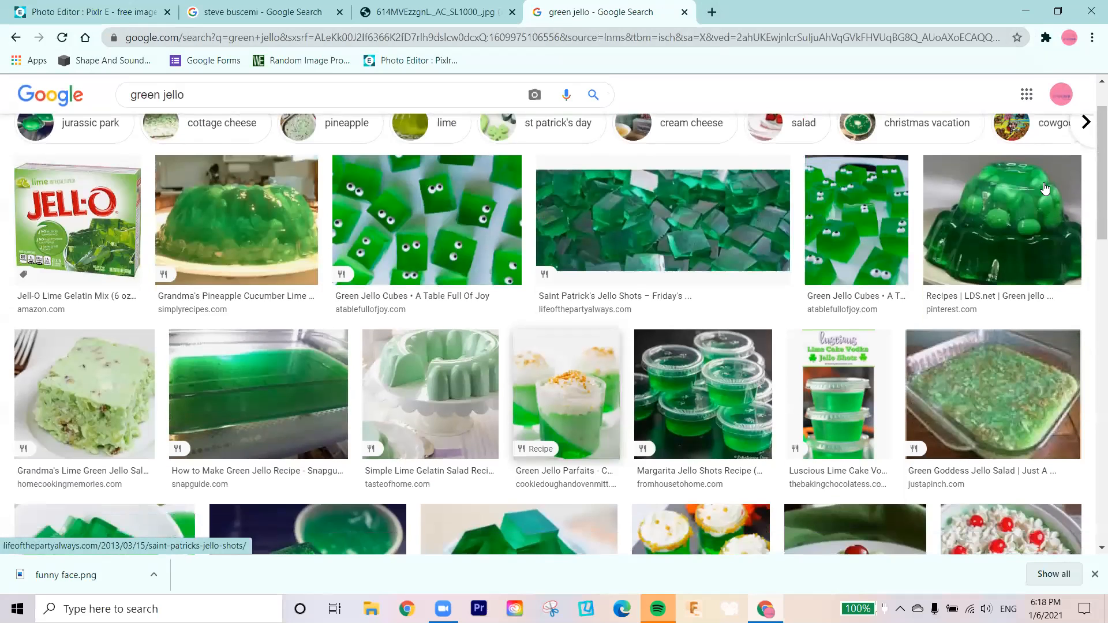
left_click(1037, 206)
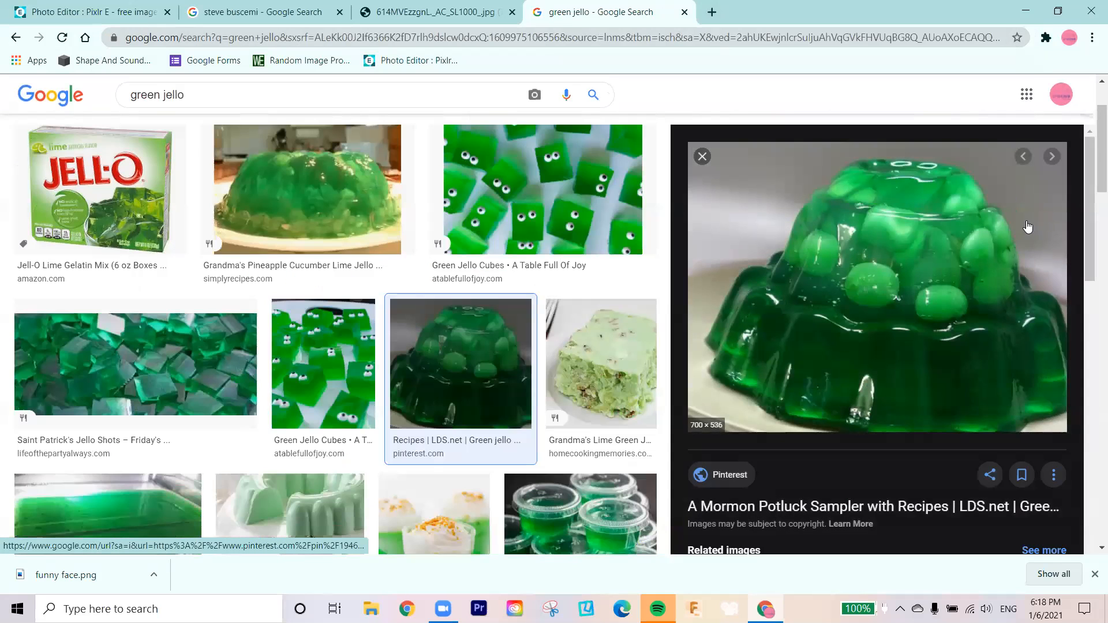
right_click(750, 224)
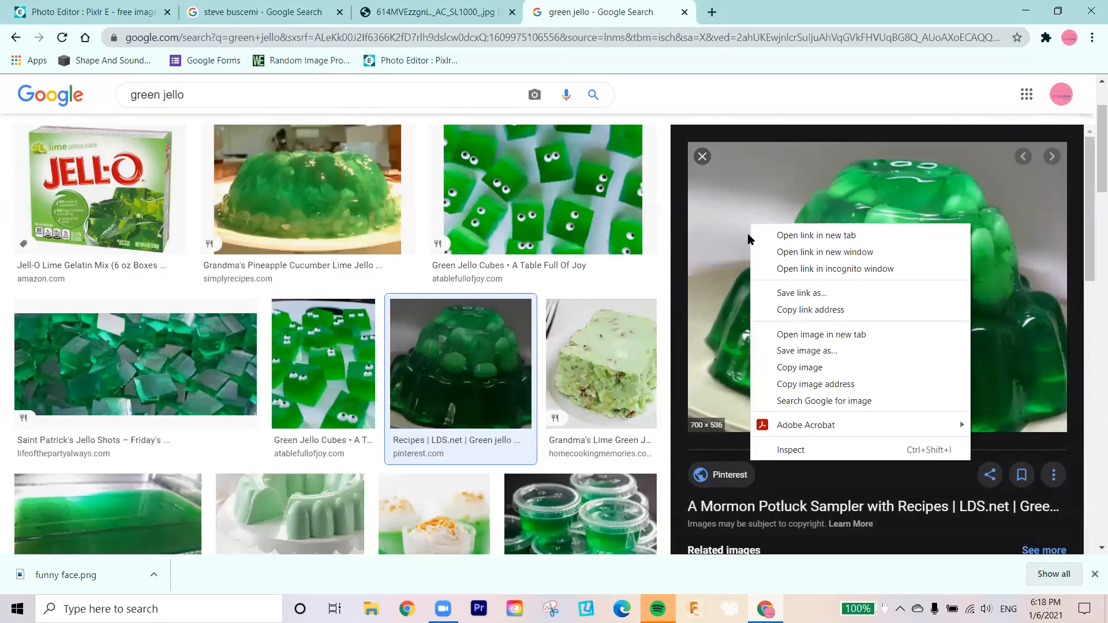
left_click(799, 340)
key("ctrl+Tab")
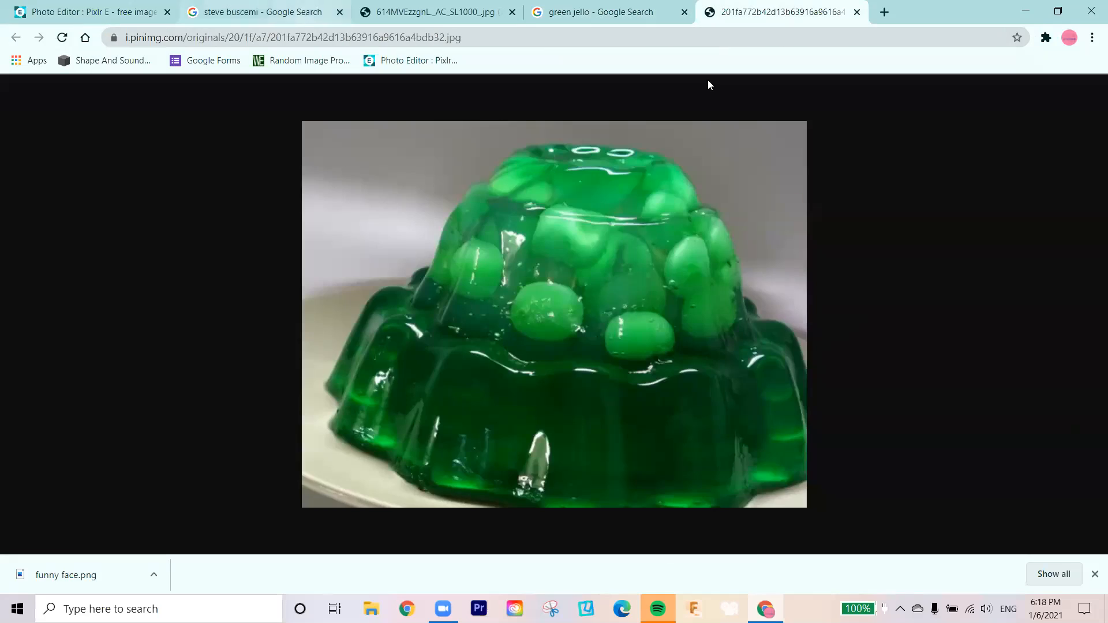
Copy the address of the full-size green jello image and load it by URL as a document in Pixlr E
key("ctrl+l")
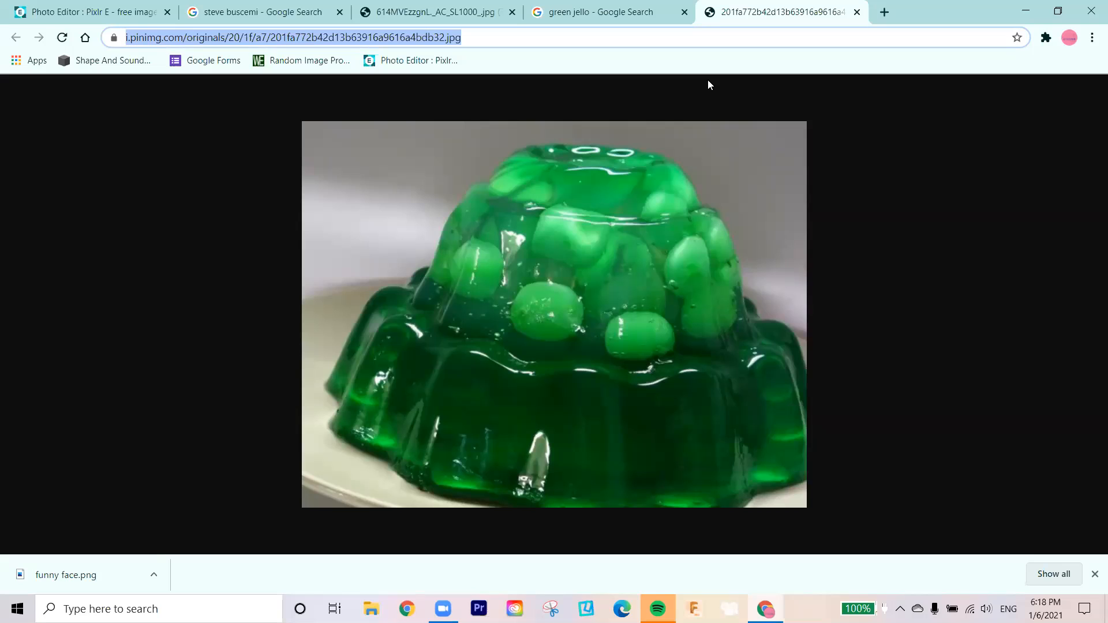
left_click(68, 15)
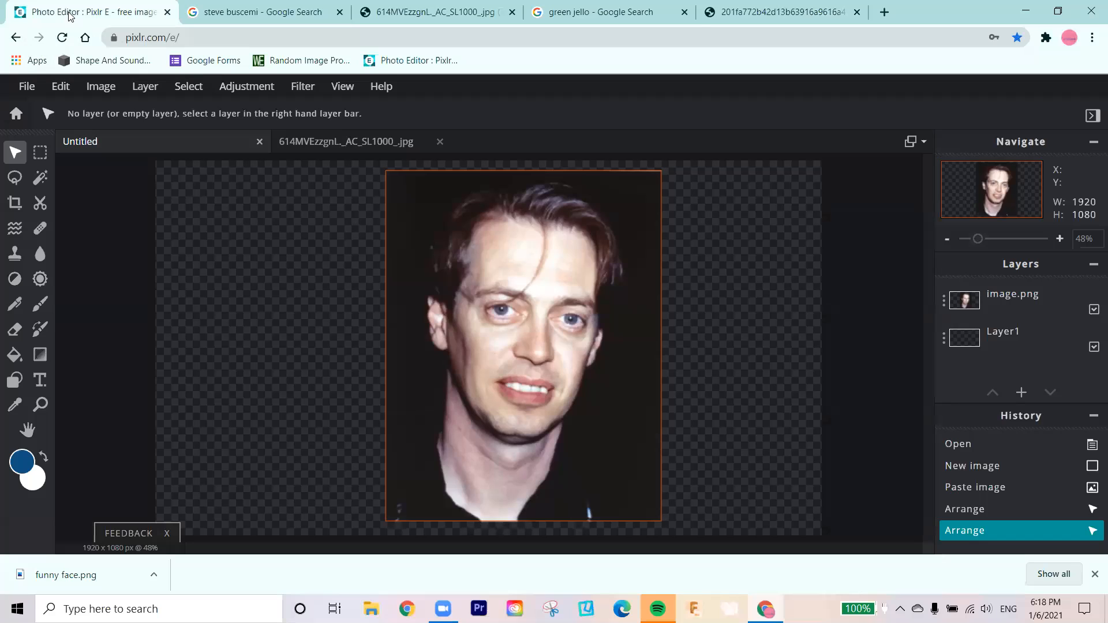
left_click(27, 86)
left_click(41, 109)
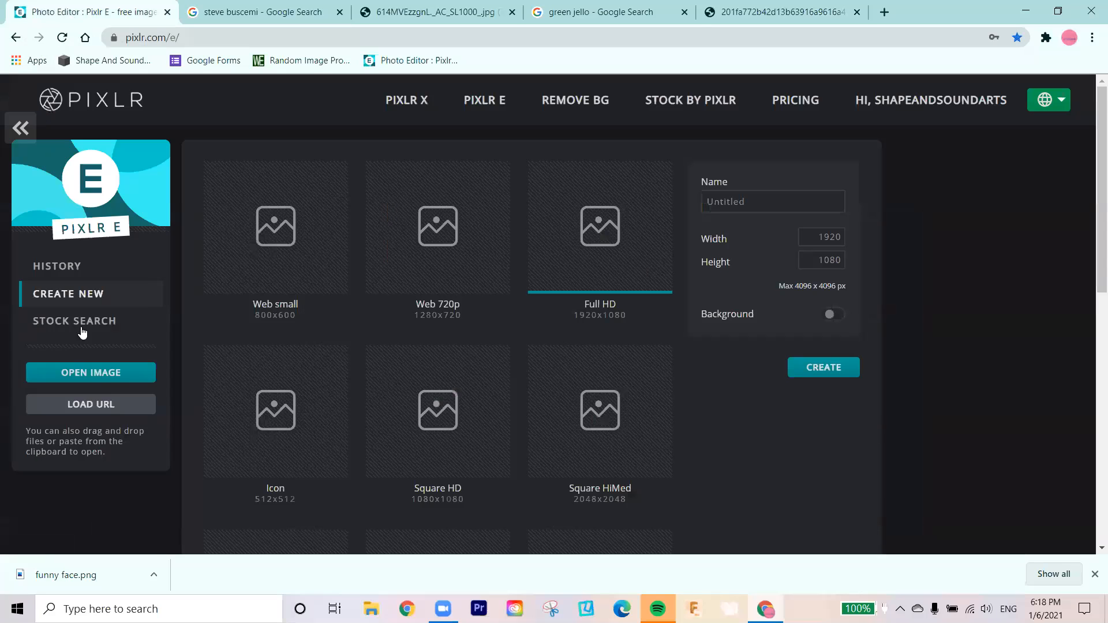
left_click(89, 410)
left_click(400, 353)
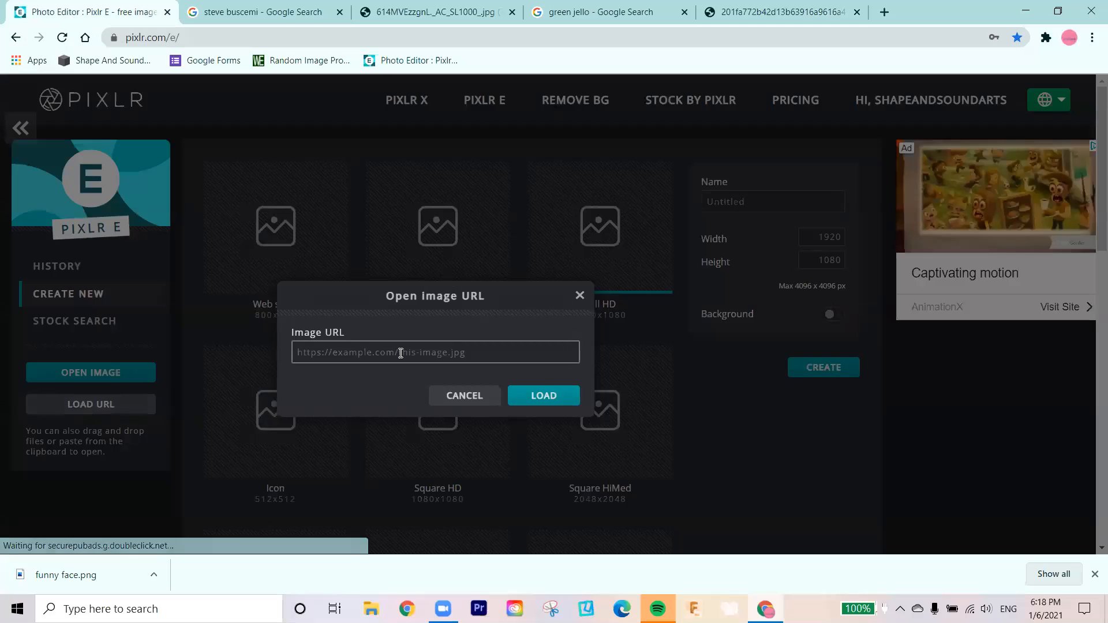
key("ctrl+v")
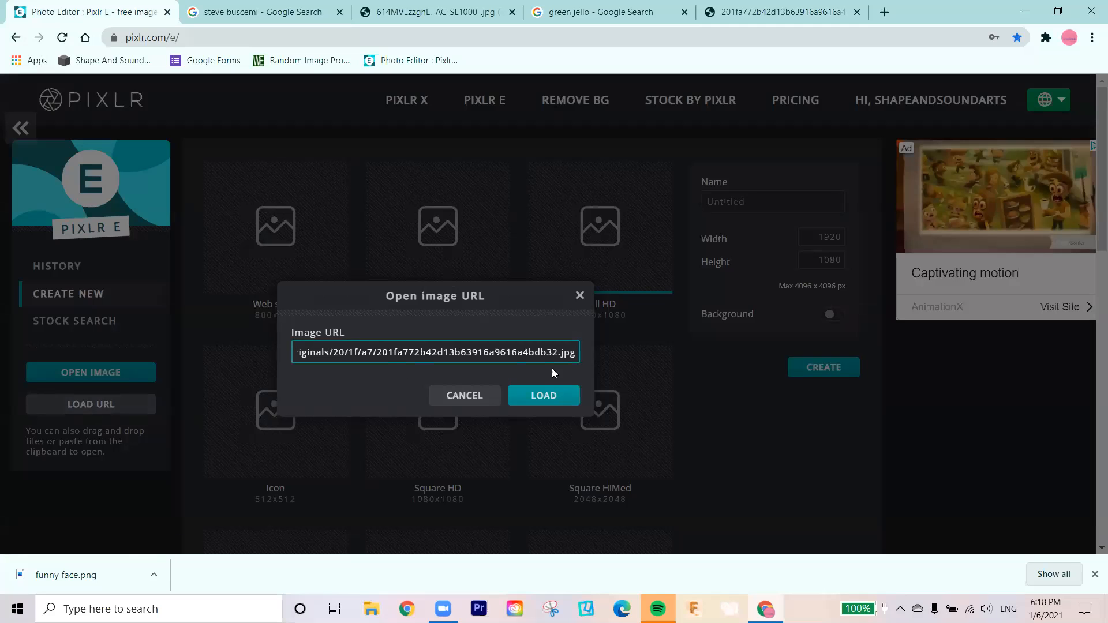
left_click(557, 395)
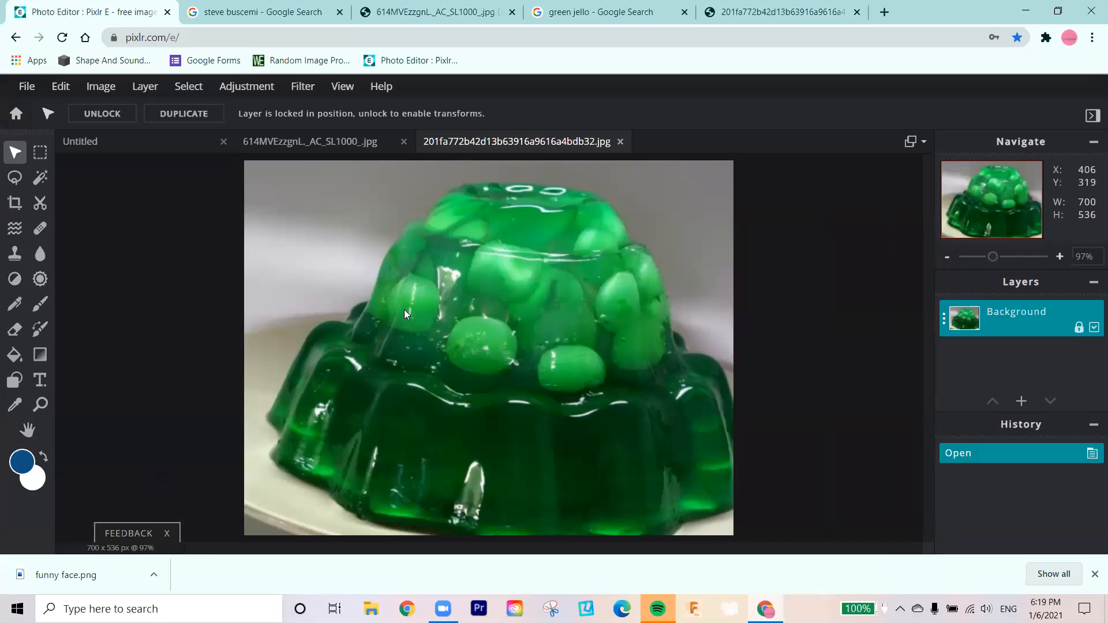
left_click(147, 144)
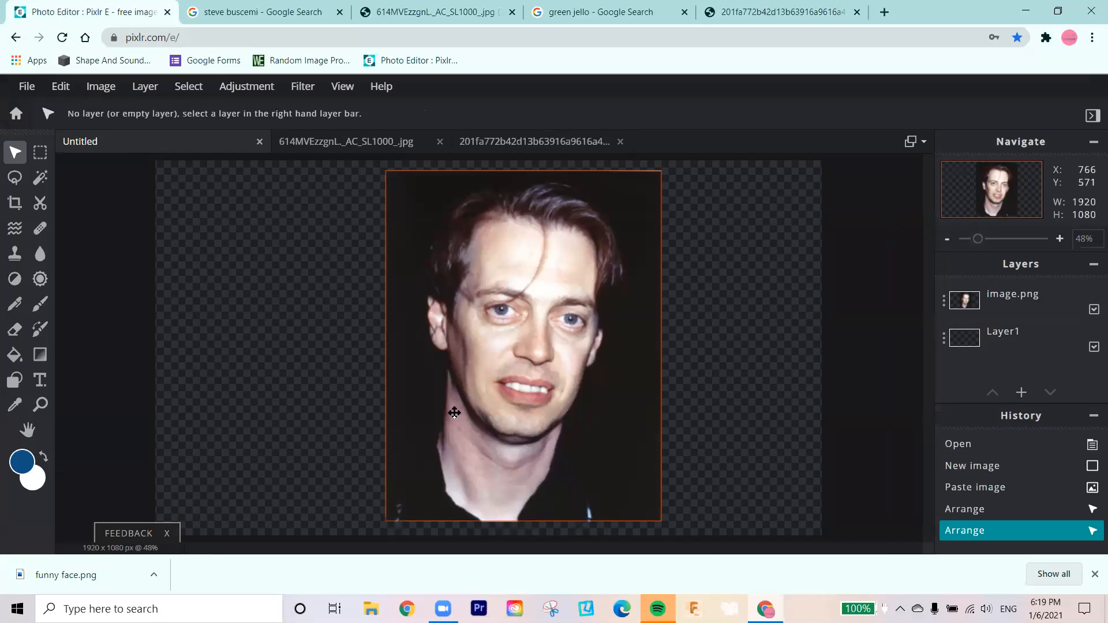
left_click(343, 137)
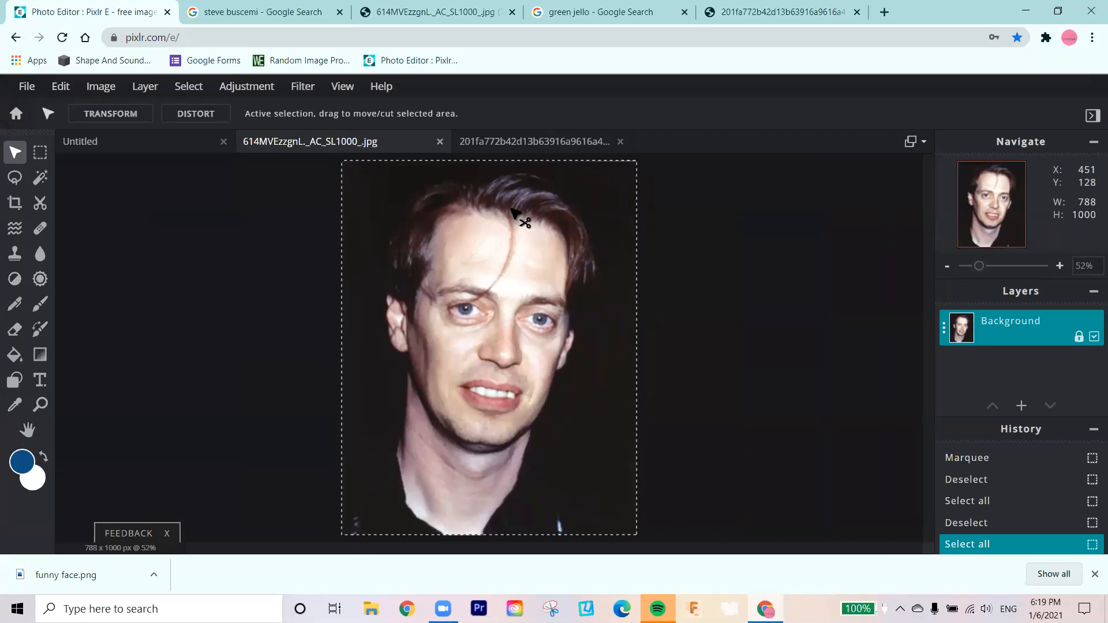
left_click(535, 142)
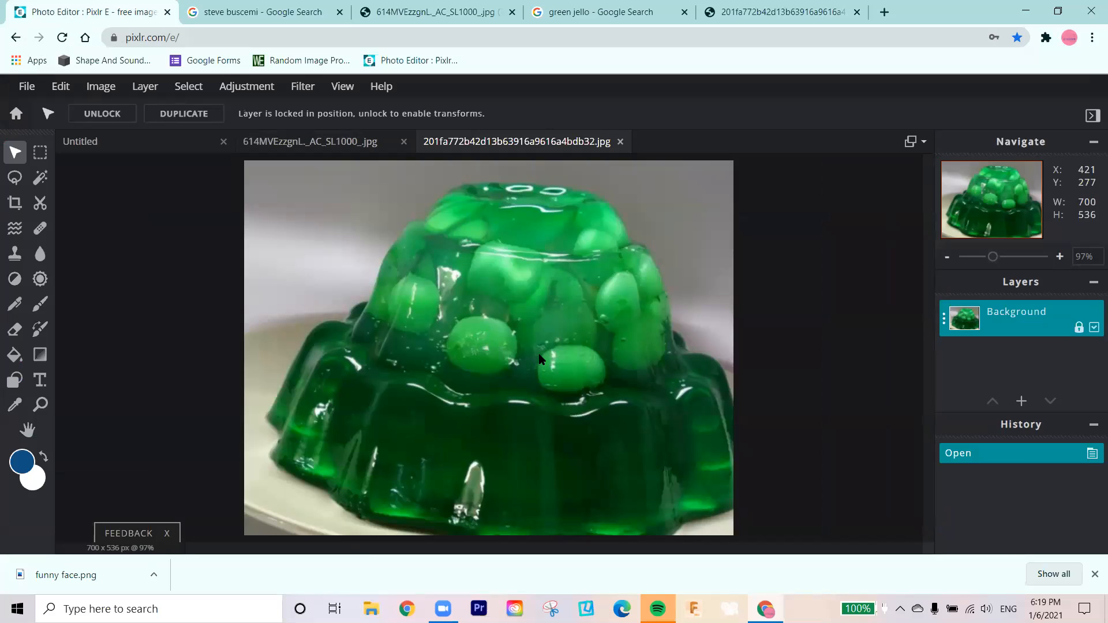
Select a freehand lasso area about 252 × 217 px in the upper part of the jello and cut it out
left_click(16, 180)
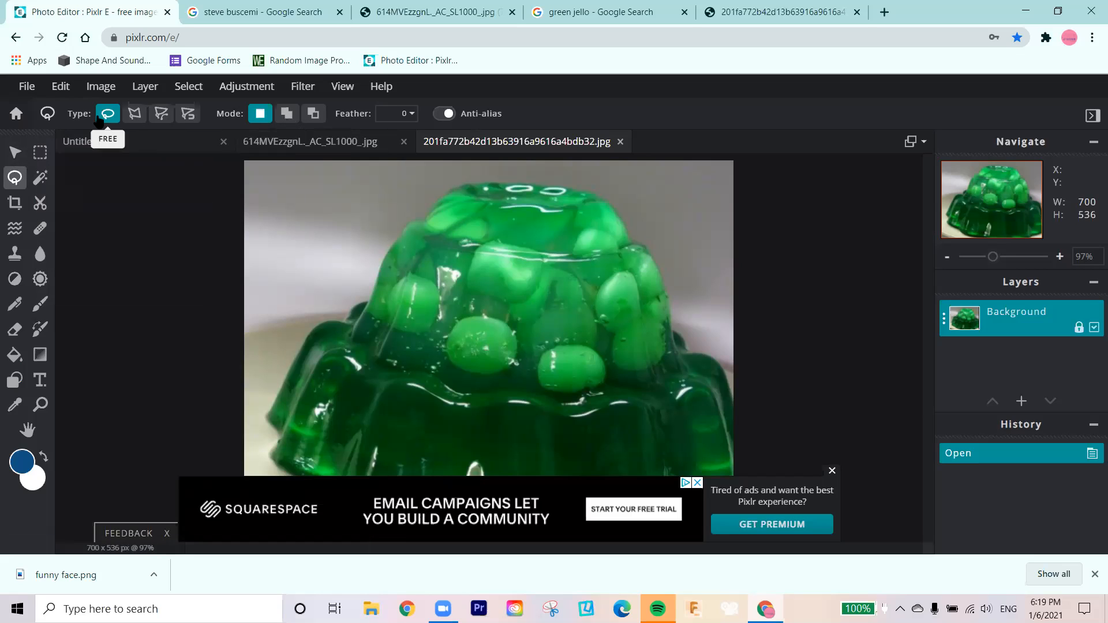
mouse_move(421, 239)
left_mouse_down()
mouse_move(409, 303)
mouse_move(438, 343)
mouse_move(526, 352)
mouse_move(578, 309)
mouse_move(579, 251)
mouse_move(528, 214)
mouse_move(456, 210)
mouse_move(419, 241)
left_mouse_up()
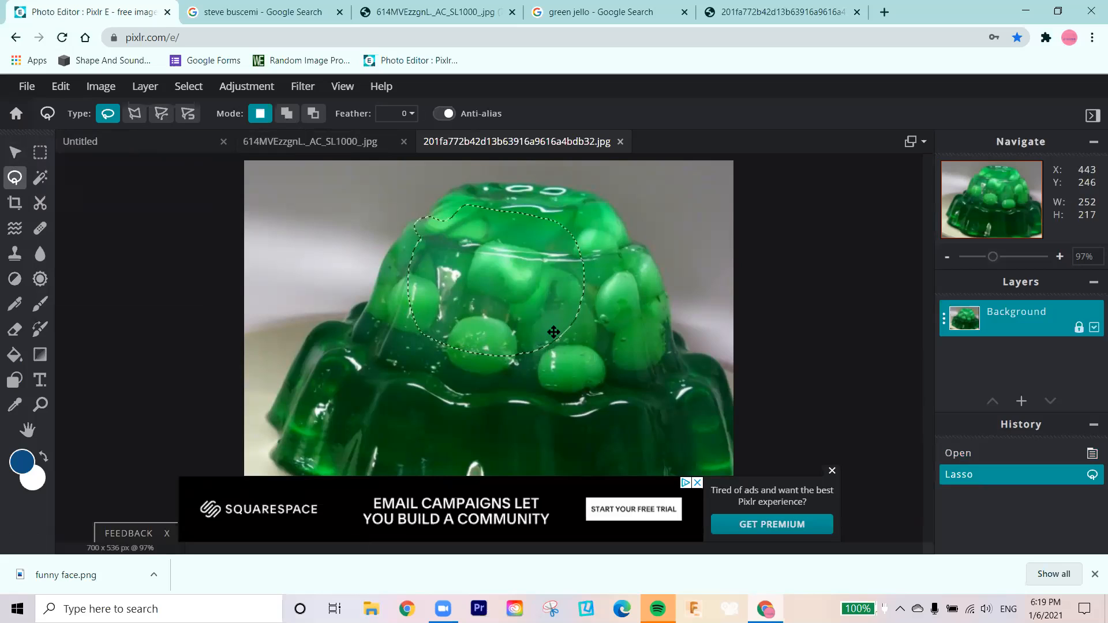
key("ctrl+c")
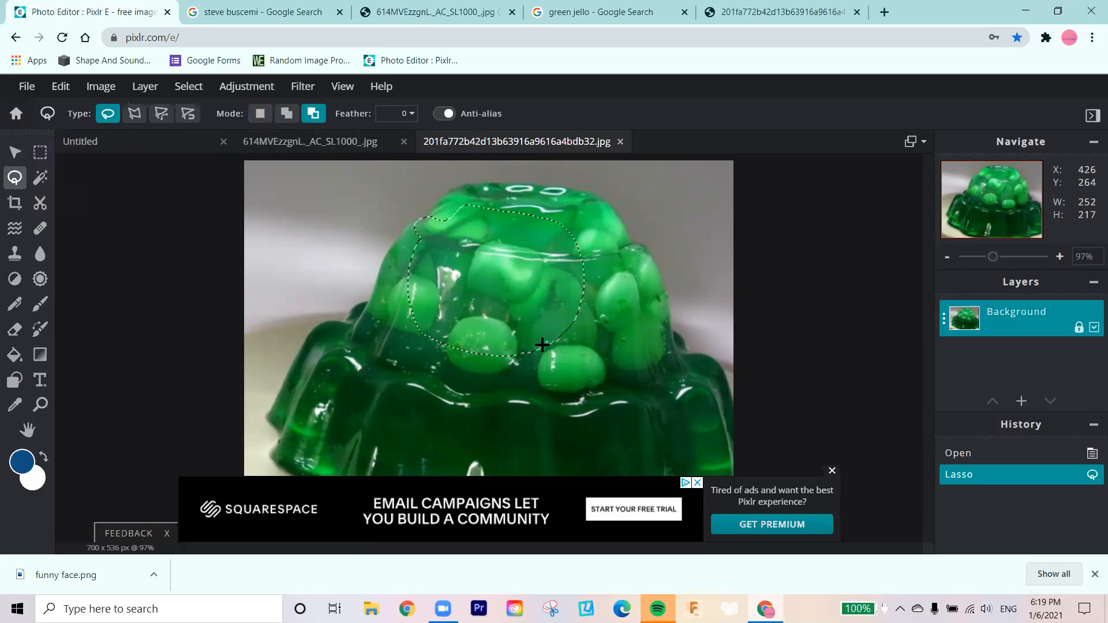
key("ctrl+x")
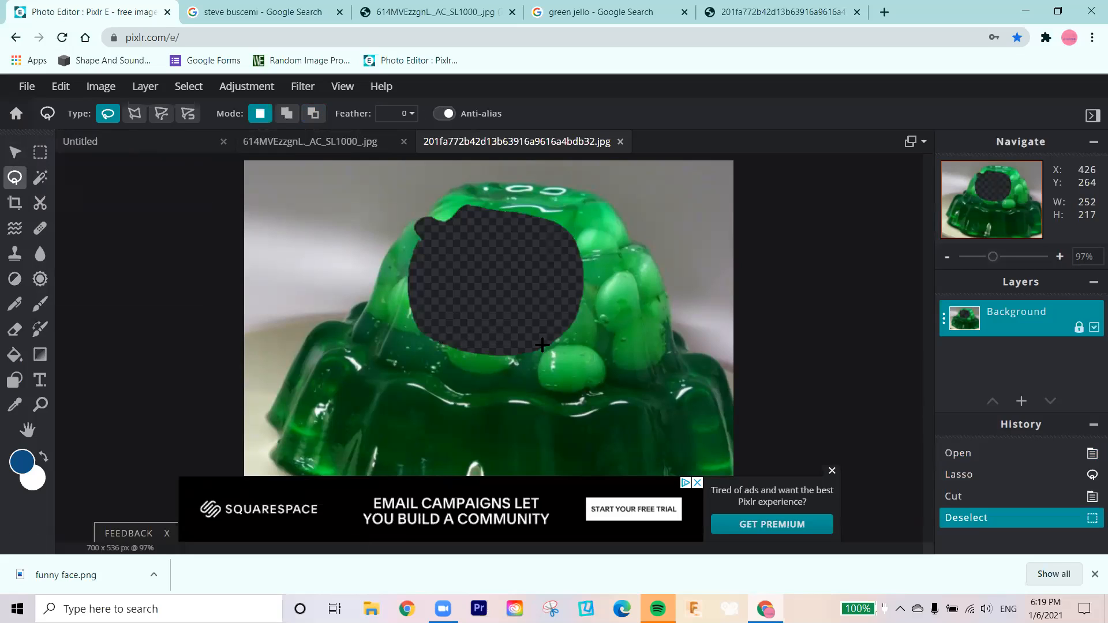
key("ctrl")
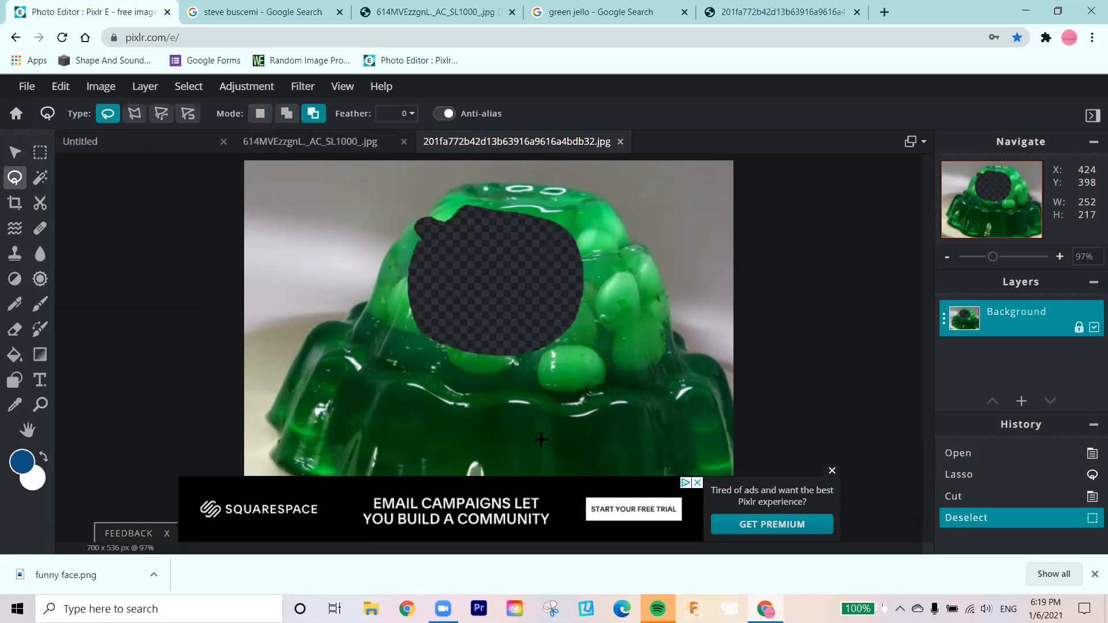
Undo the cut and the freehand lasso selection on the jello image
key("ctrl+z")
key("ctrl+z")
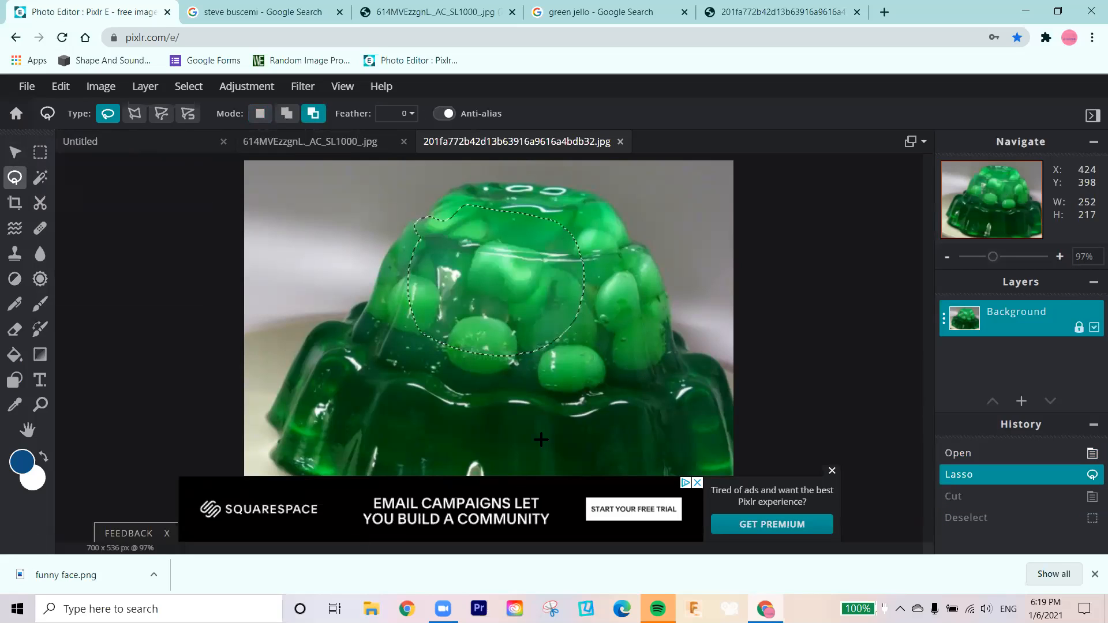
key("ctrl+z")
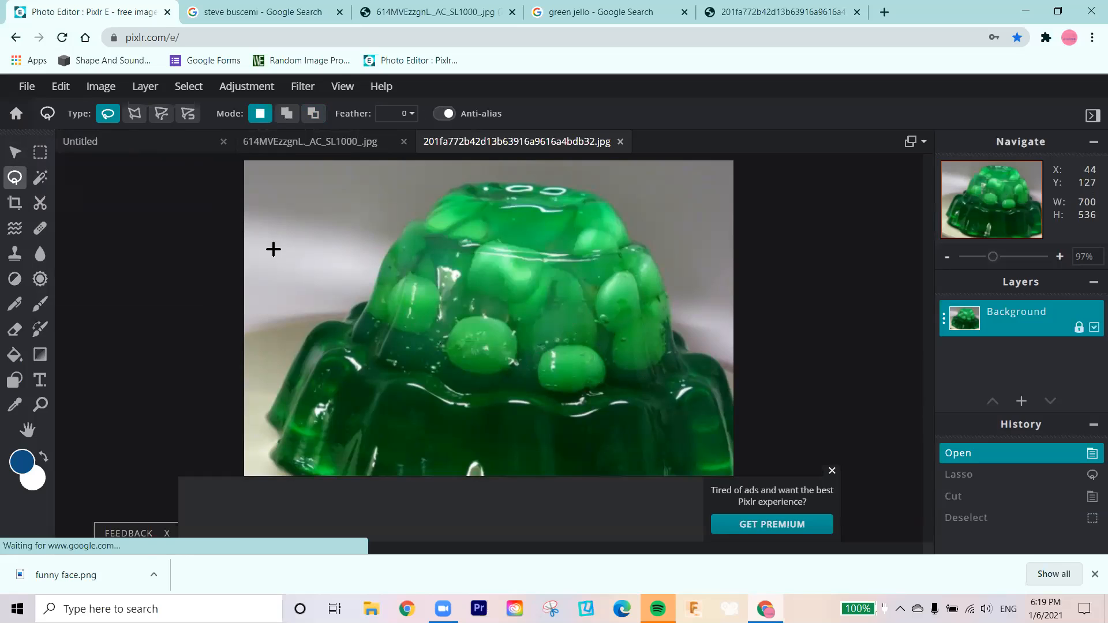
Outline an area about 124 × 171 px at the jello's upper left edge with the polygon lasso, and deselect it
left_click(132, 115)
mouse_move(373, 288)
left_mouse_down()
mouse_move(383, 234)
mouse_move(388, 245)
mouse_move(437, 191)
mouse_move(460, 185)
left_mouse_up()
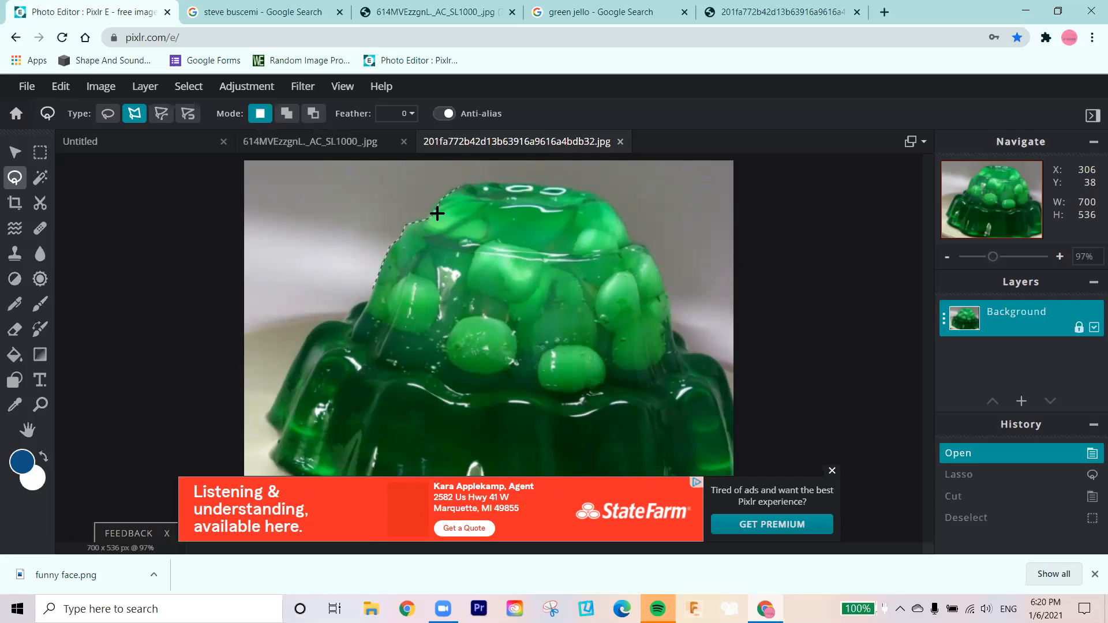
double_click(427, 304)
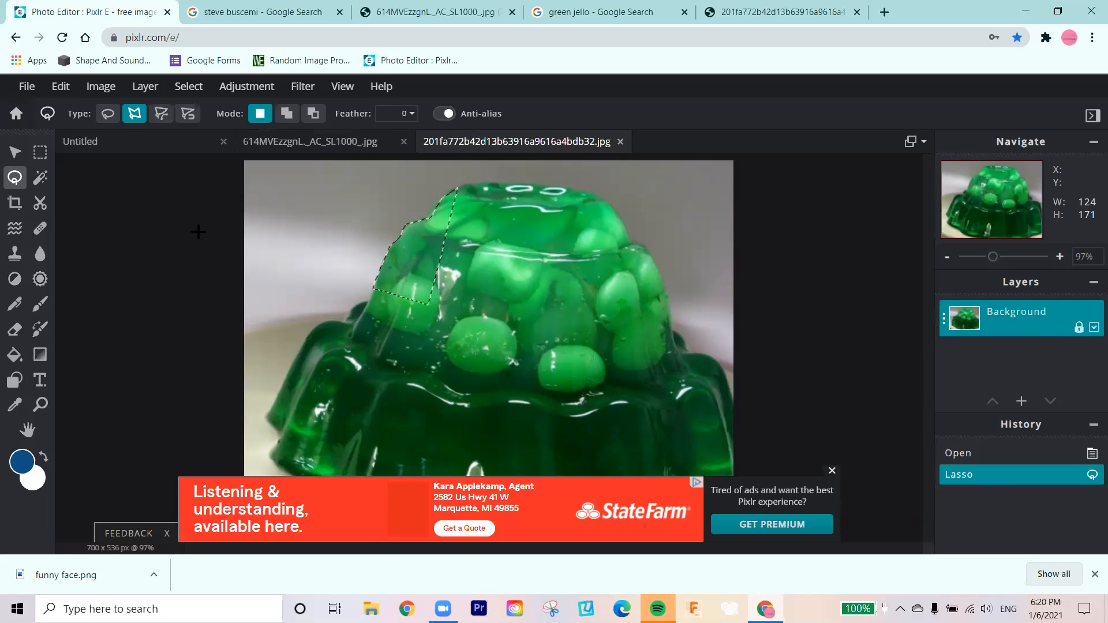
key("ctrl+d")
Try the Bezier lasso along the jello's left side, selecting an area about 295 × 330 px, and deselect it
left_click(161, 113)
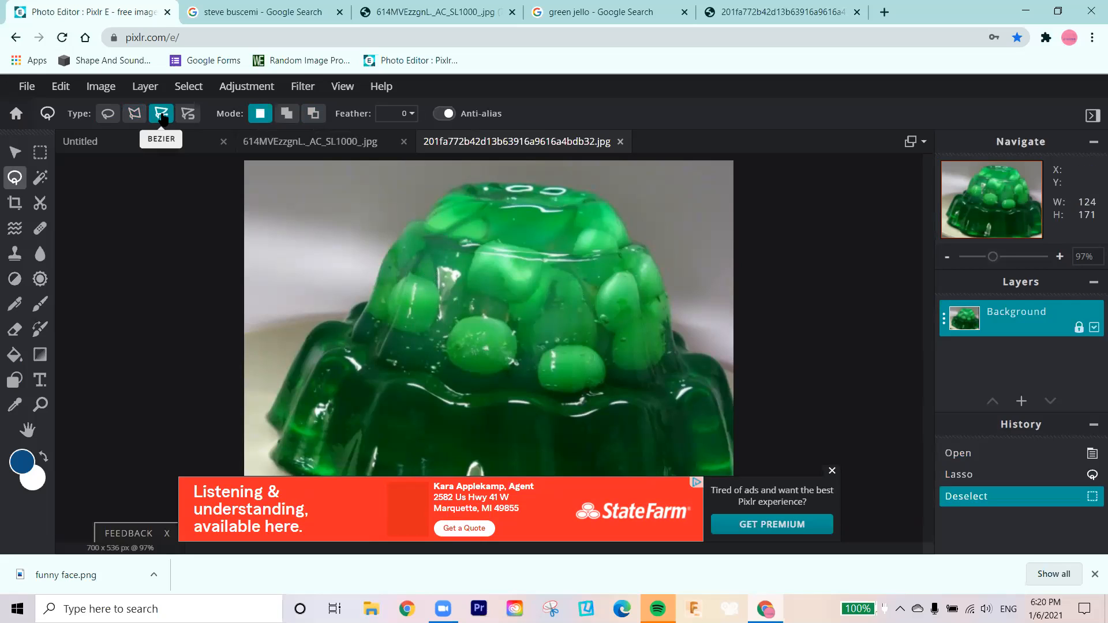
left_click(267, 412)
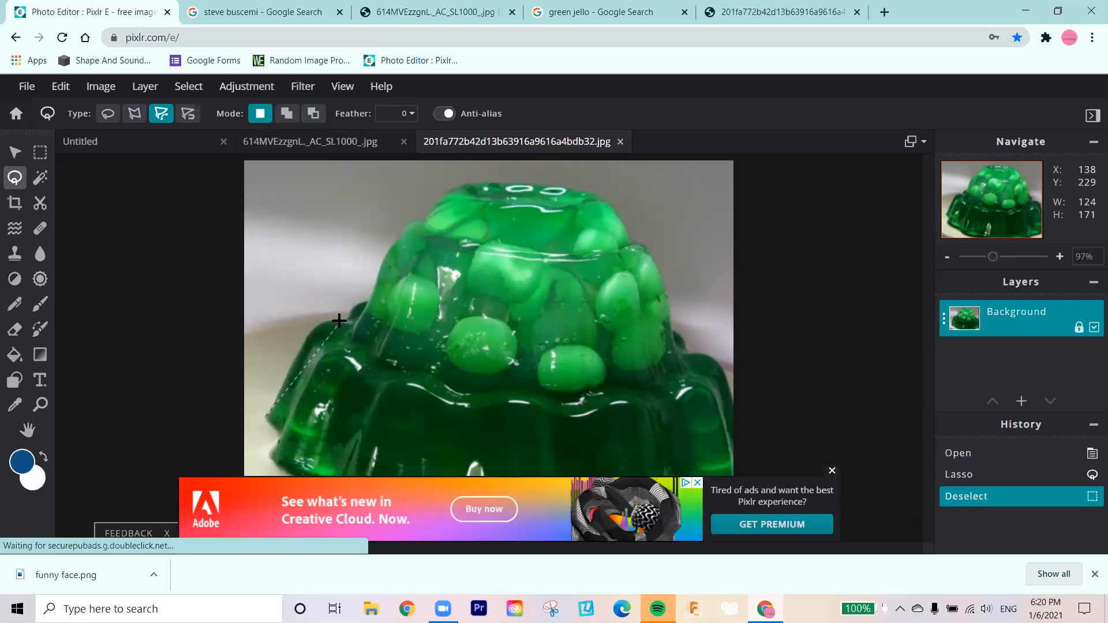
mouse_move(320, 335)
left_mouse_down()
mouse_move(329, 336)
mouse_move(301, 301)
mouse_move(311, 308)
left_mouse_up()
left_click(311, 308)
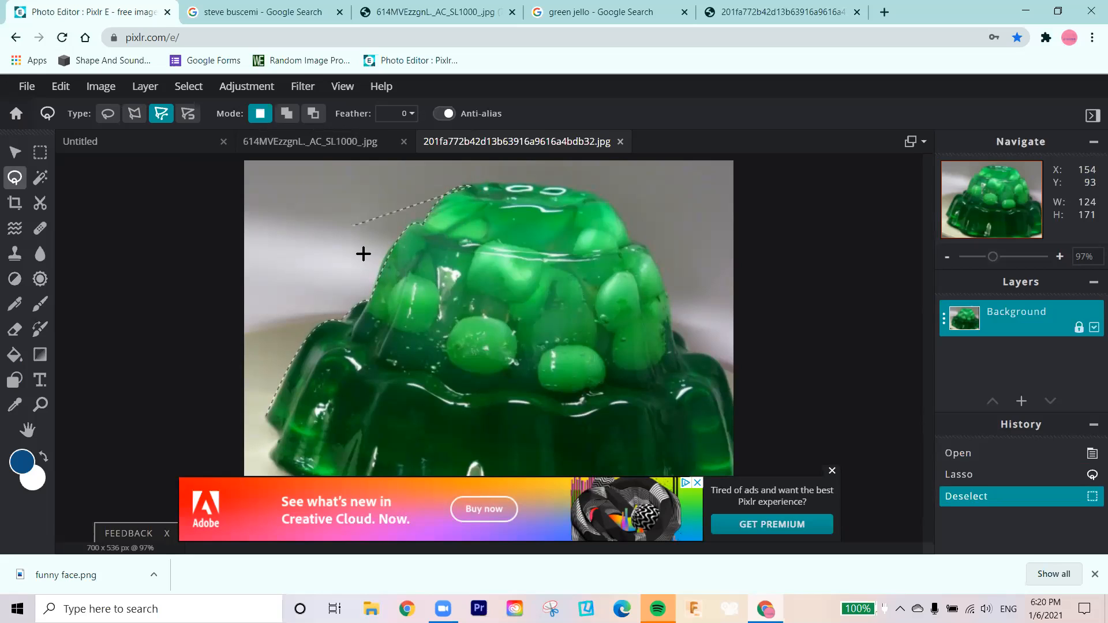
left_click(266, 416)
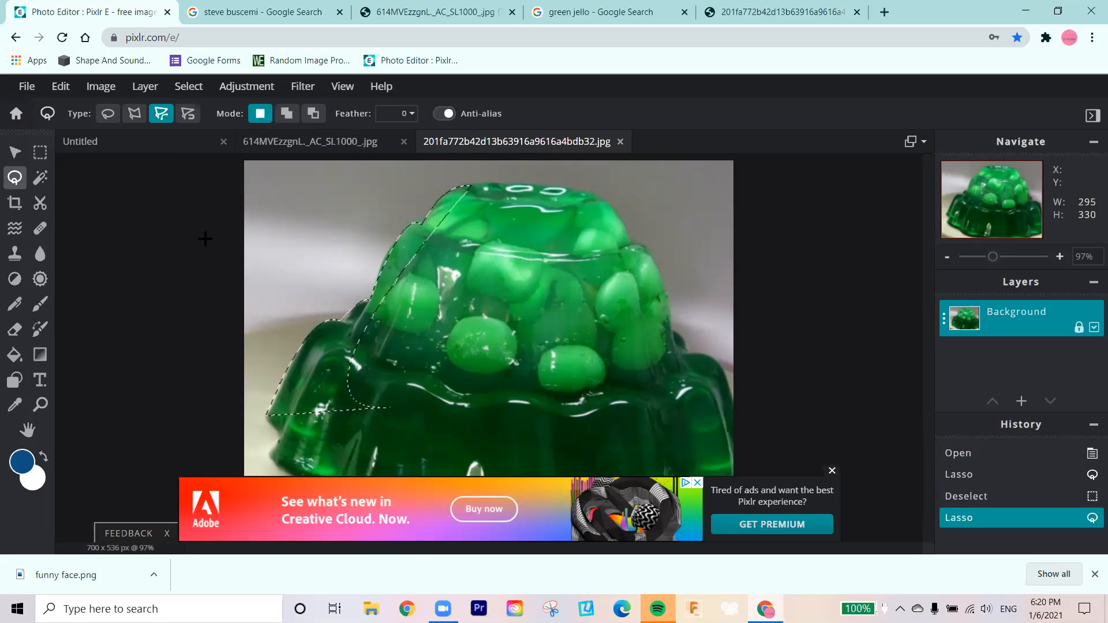
key("ctrl+d")
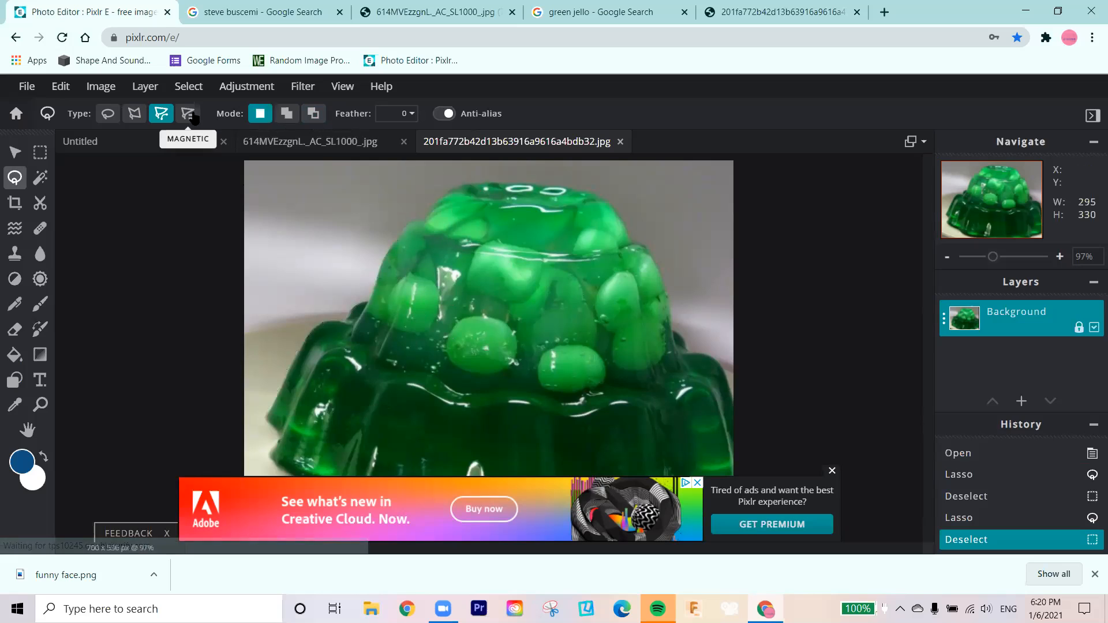
Trace around the jello with the magnetic lasso, making a selection about 657 × 418 px
left_click(191, 114)
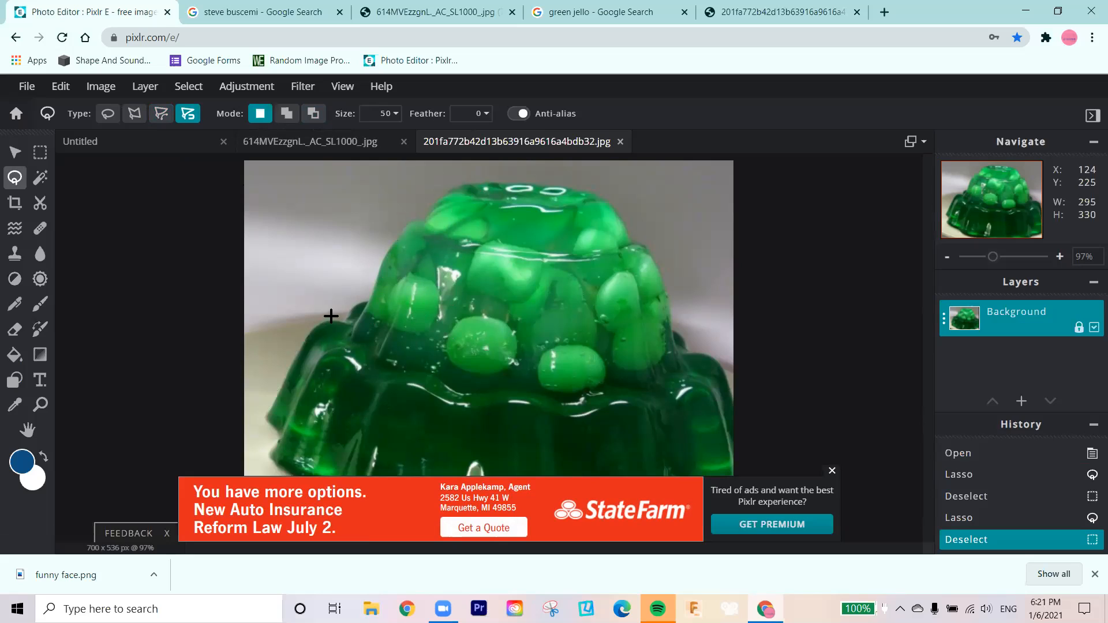
mouse_move(372, 289)
left_mouse_down()
mouse_move(393, 233)
mouse_move(430, 220)
mouse_move(465, 183)
mouse_move(526, 179)
mouse_move(603, 199)
mouse_move(652, 254)
mouse_move(682, 350)
mouse_move(705, 353)
mouse_move(725, 381)
mouse_move(719, 457)
mouse_move(710, 466)
mouse_move(294, 459)
mouse_move(276, 411)
mouse_move(313, 334)
mouse_move(383, 283)
mouse_move(424, 398)
mouse_move(412, 314)
mouse_move(372, 291)
left_mouse_up()
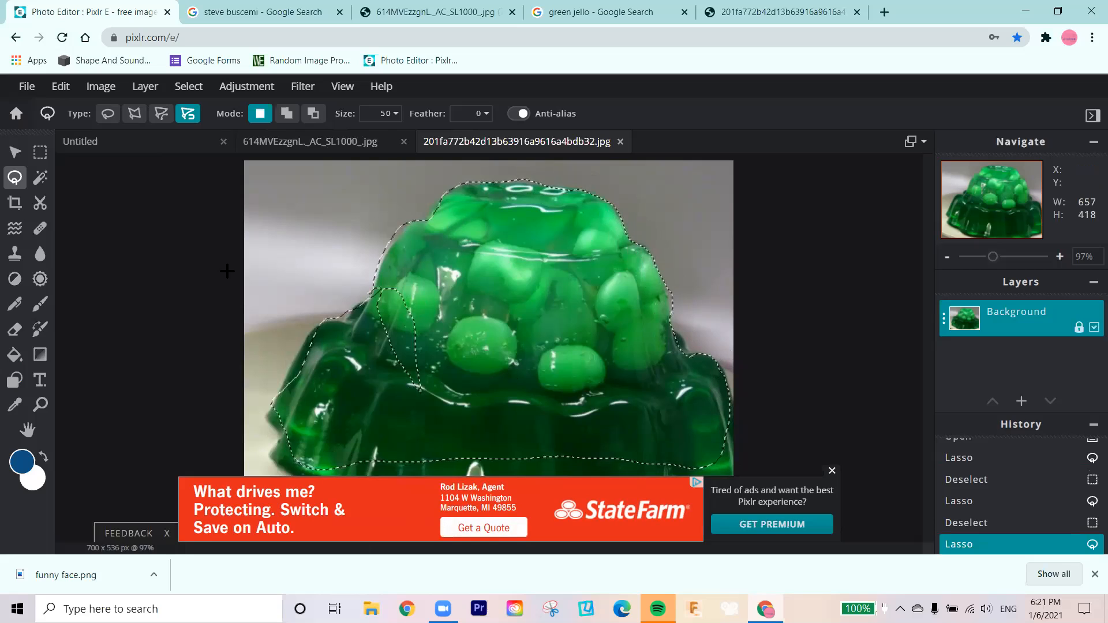
Try to outline the jello's lower left edge with the polygon lasso
left_click(135, 115)
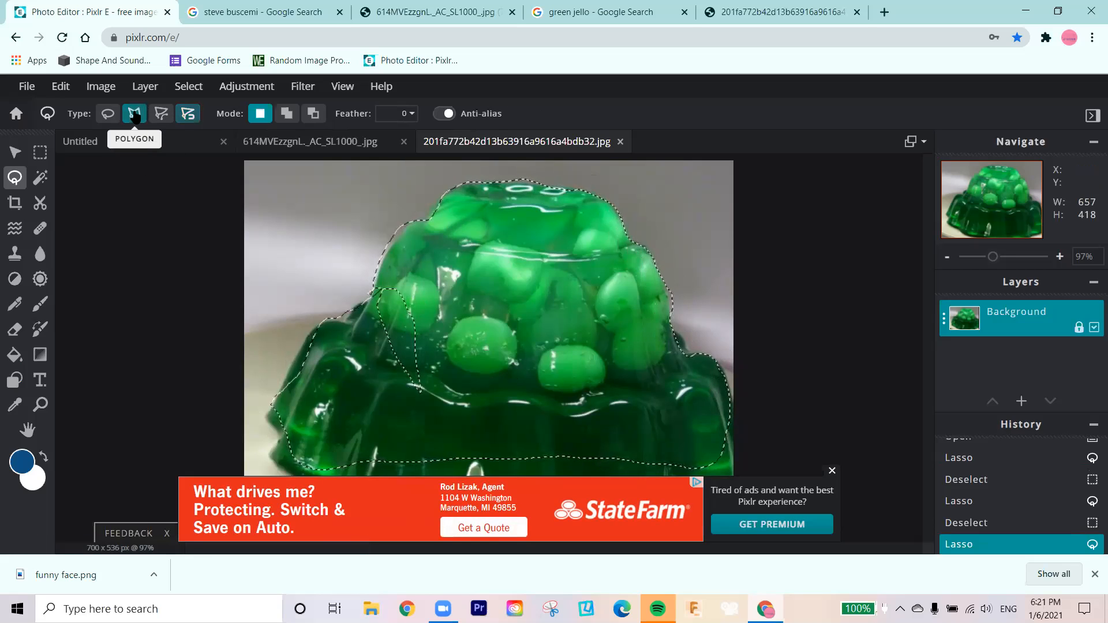
left_click(245, 358)
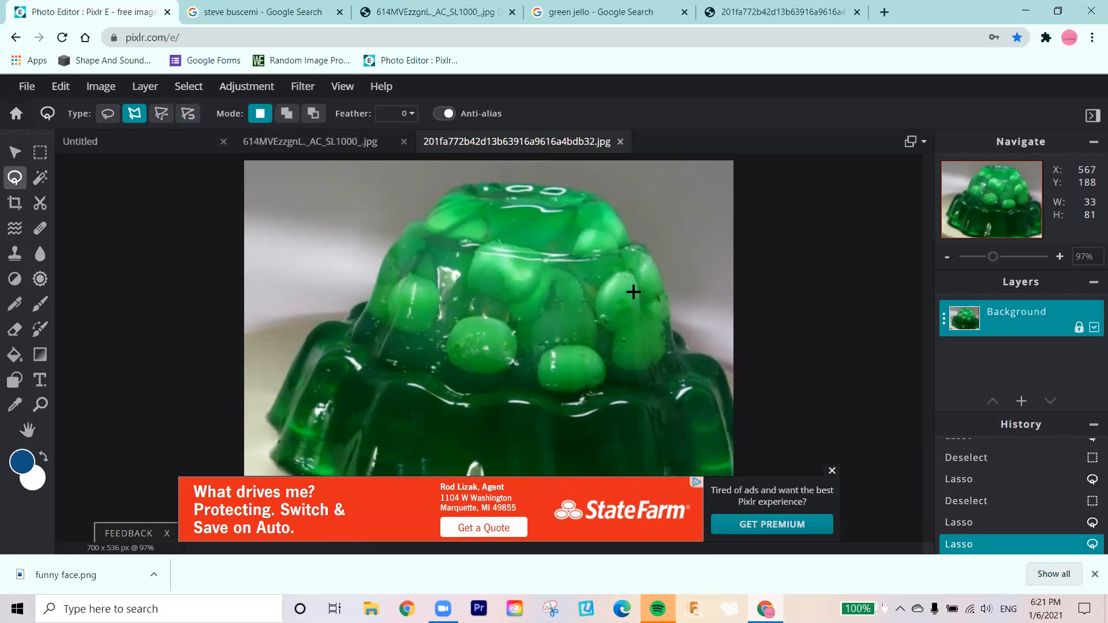
left_click(265, 416)
left_click(315, 325)
left_click(342, 322)
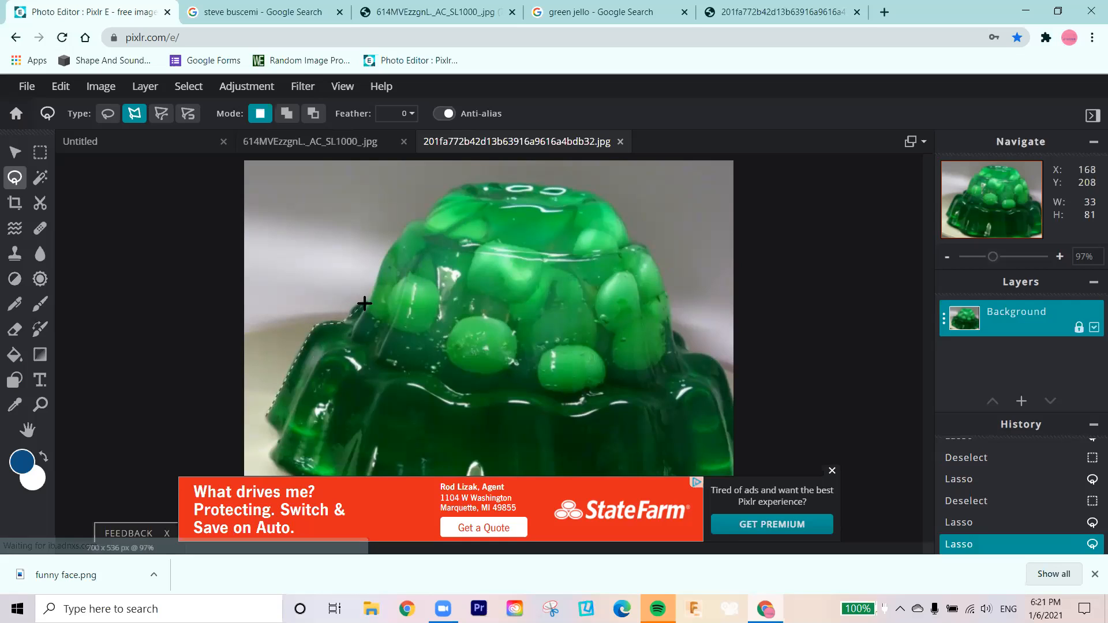
In the untitled composite, outline a polygonal selection about 300 × 166 px, undo it together with the last portrait arrangement, and deselect
left_click(118, 145)
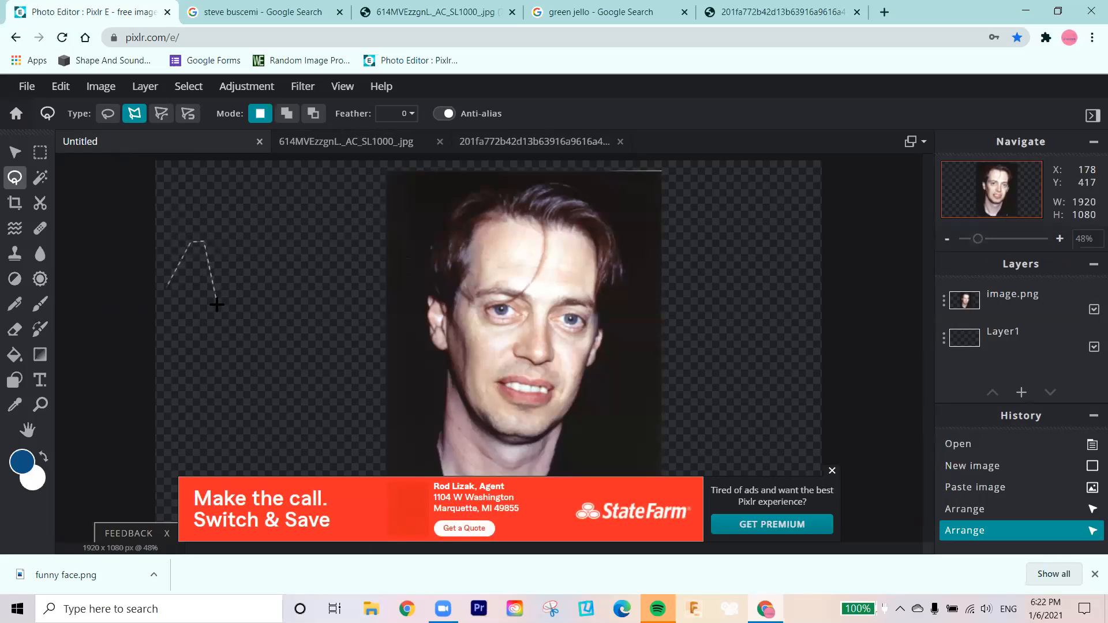
double_click(270, 297)
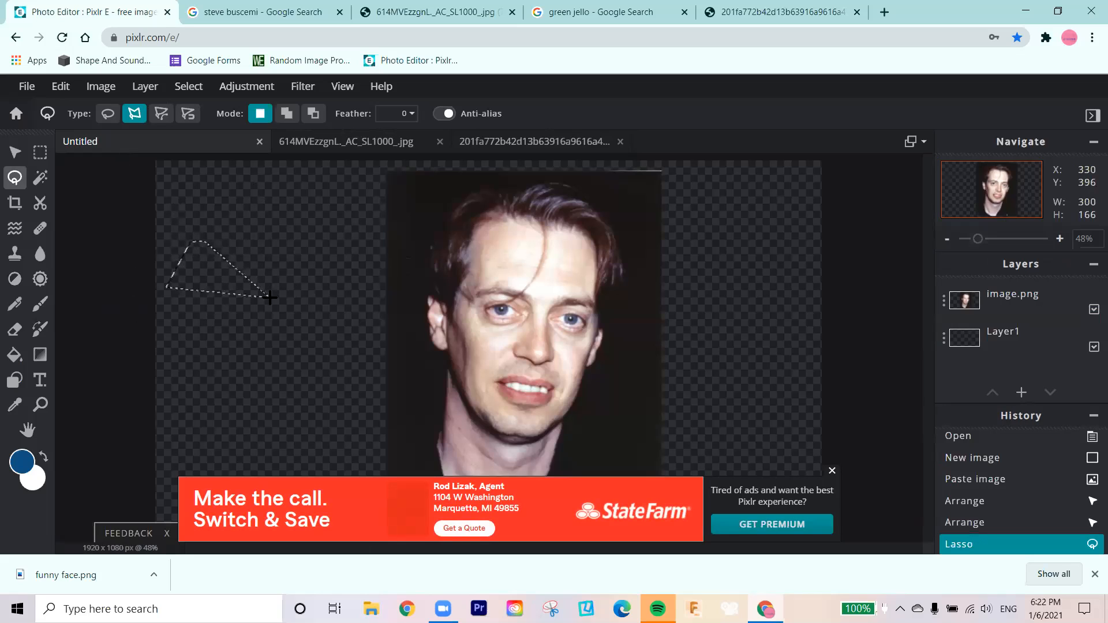
key("ctrl+z")
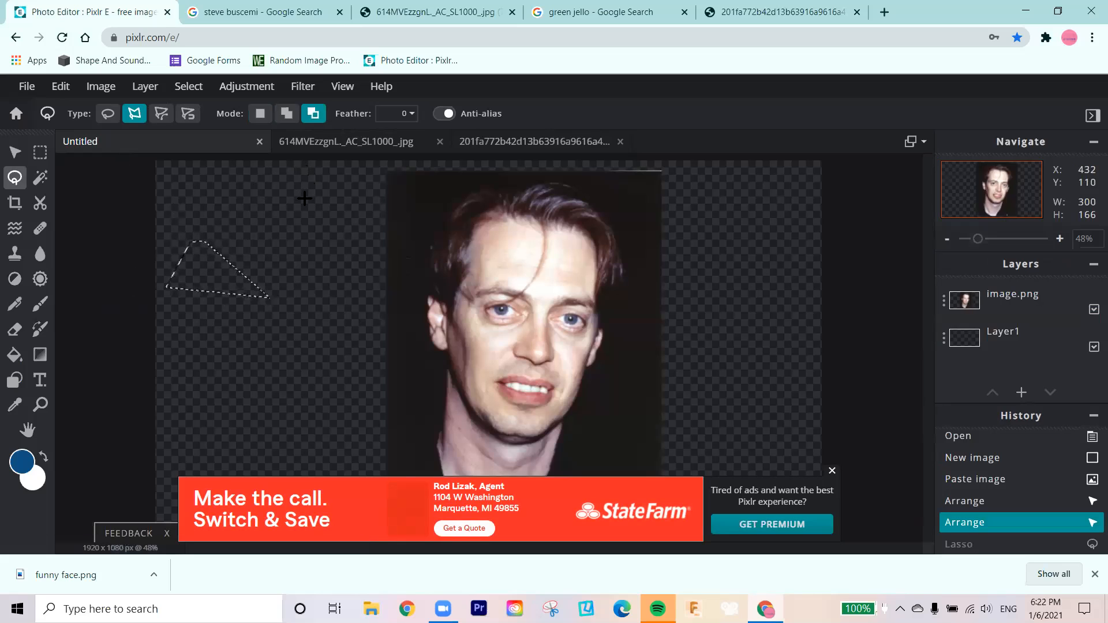
key("ctrl+z")
key("ctrl+d")
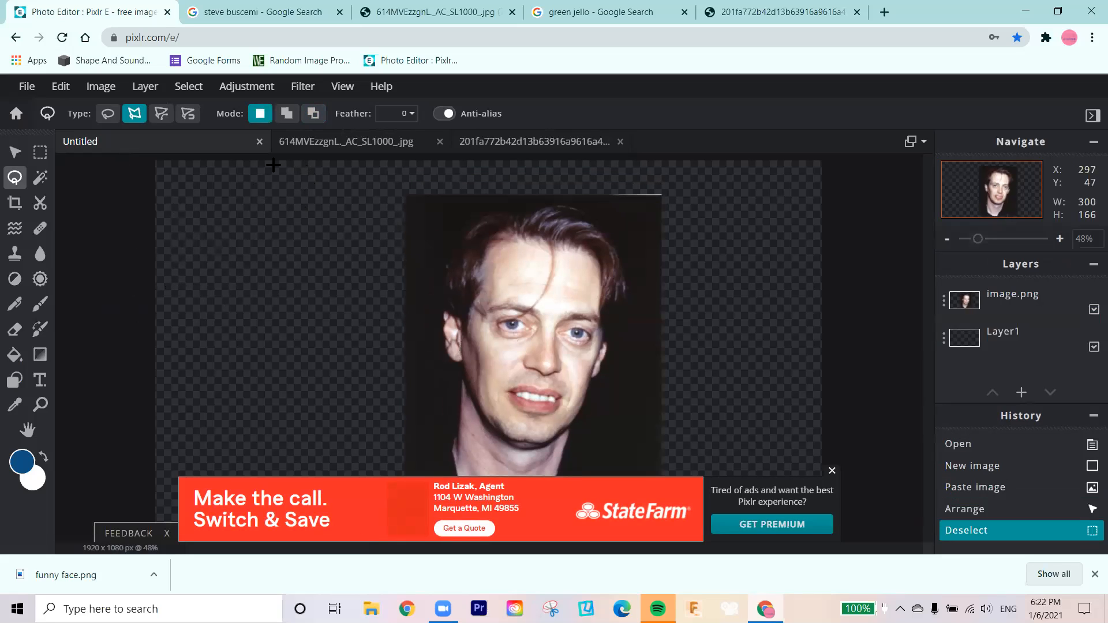
In the green jello image, outline the jello with the polygon lasso, closing a selection about 666 × 416 px
left_click(508, 141)
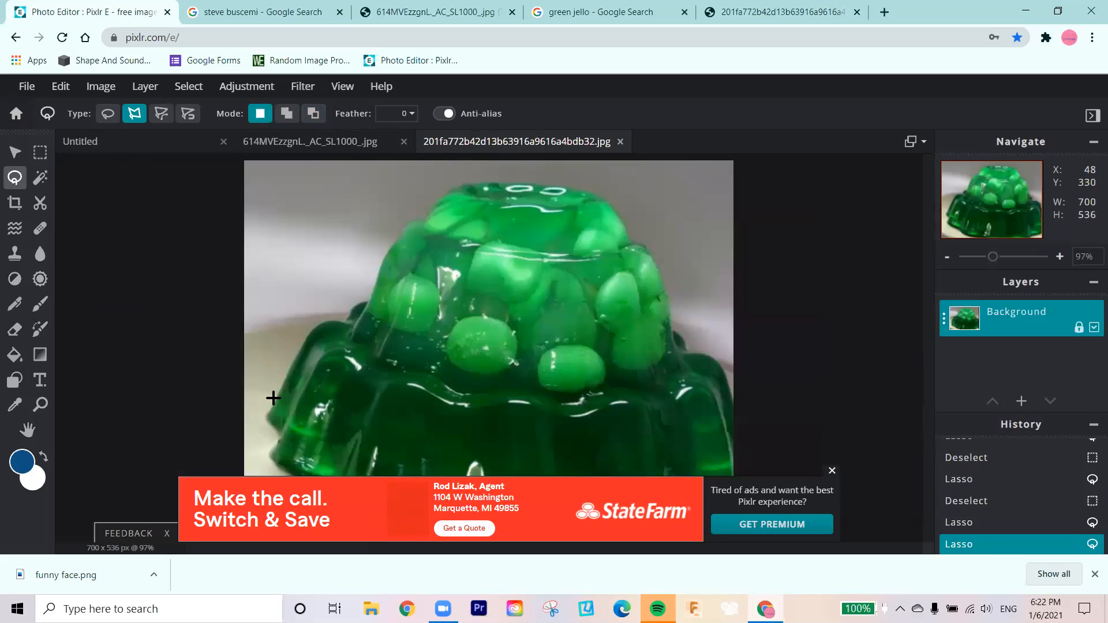
left_click(266, 416)
left_click(370, 300)
left_click(394, 244)
left_click(462, 185)
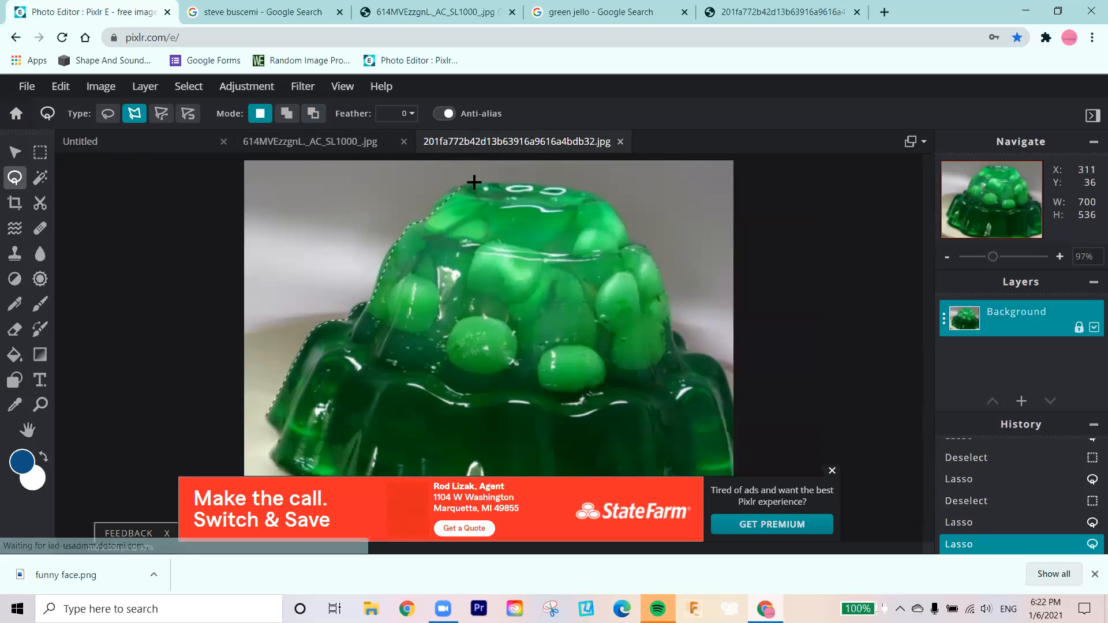
left_click(576, 187)
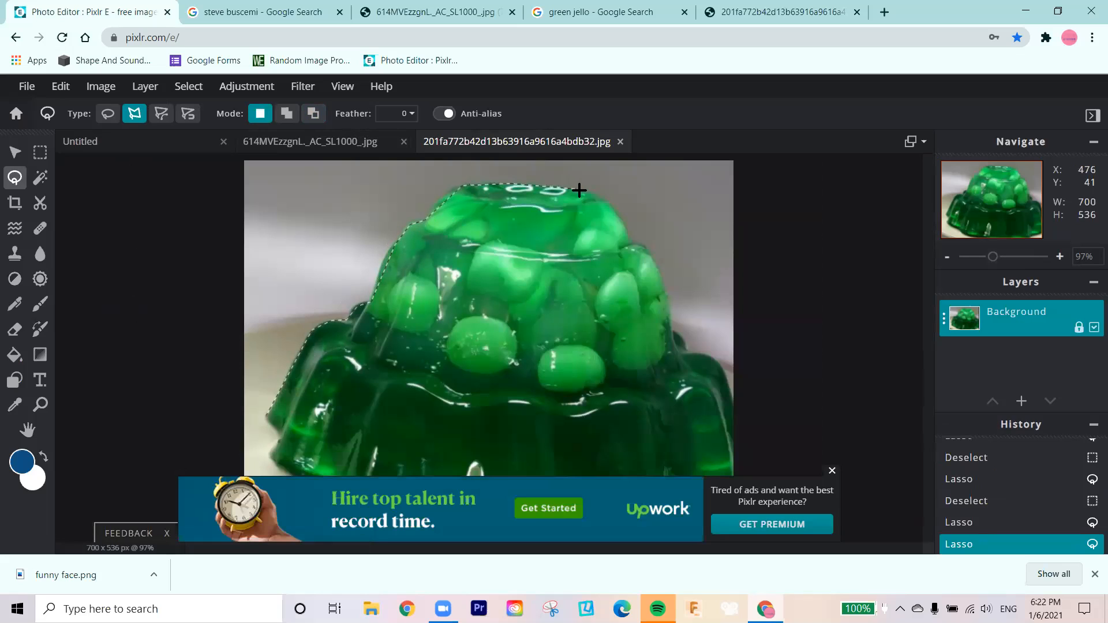
left_click(625, 217)
left_click(668, 285)
left_click(679, 334)
left_click(726, 368)
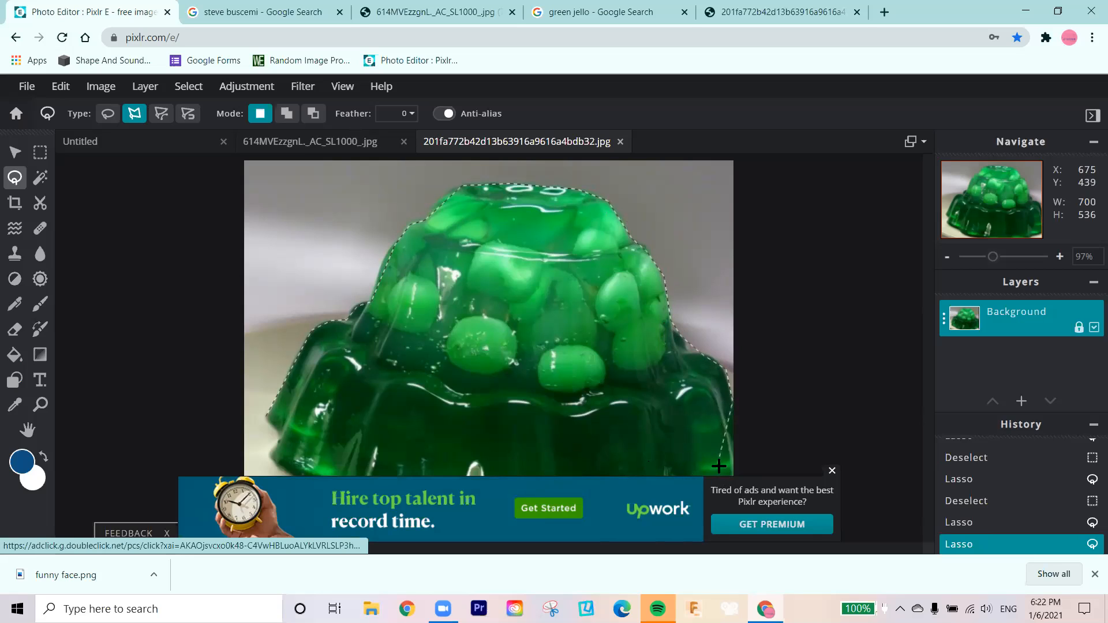
left_click(729, 472)
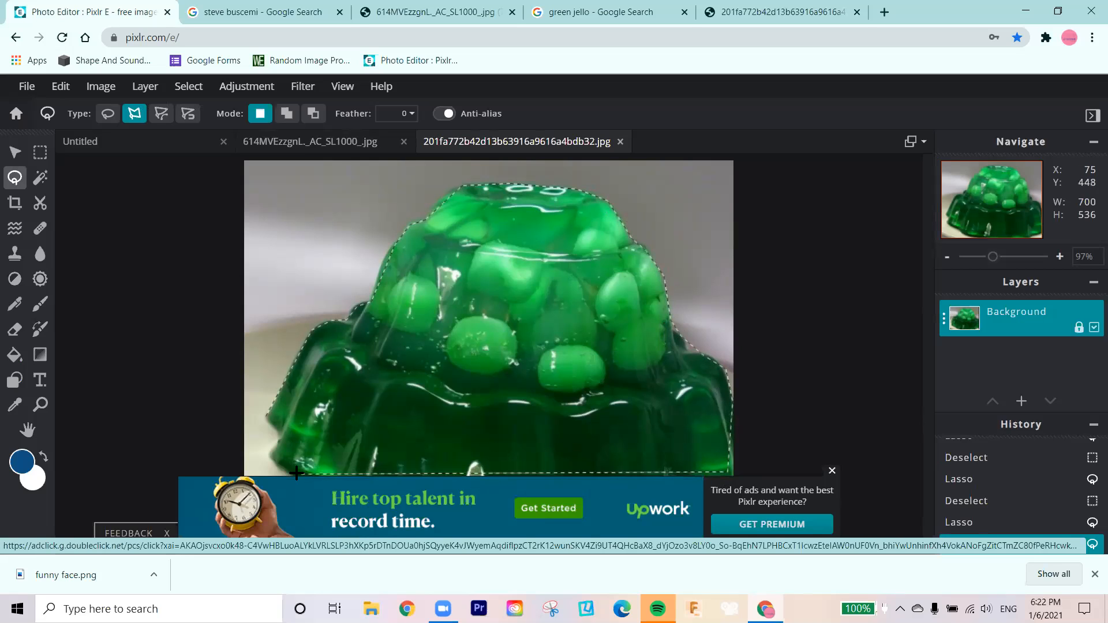
left_click(273, 460)
double_click(266, 413)
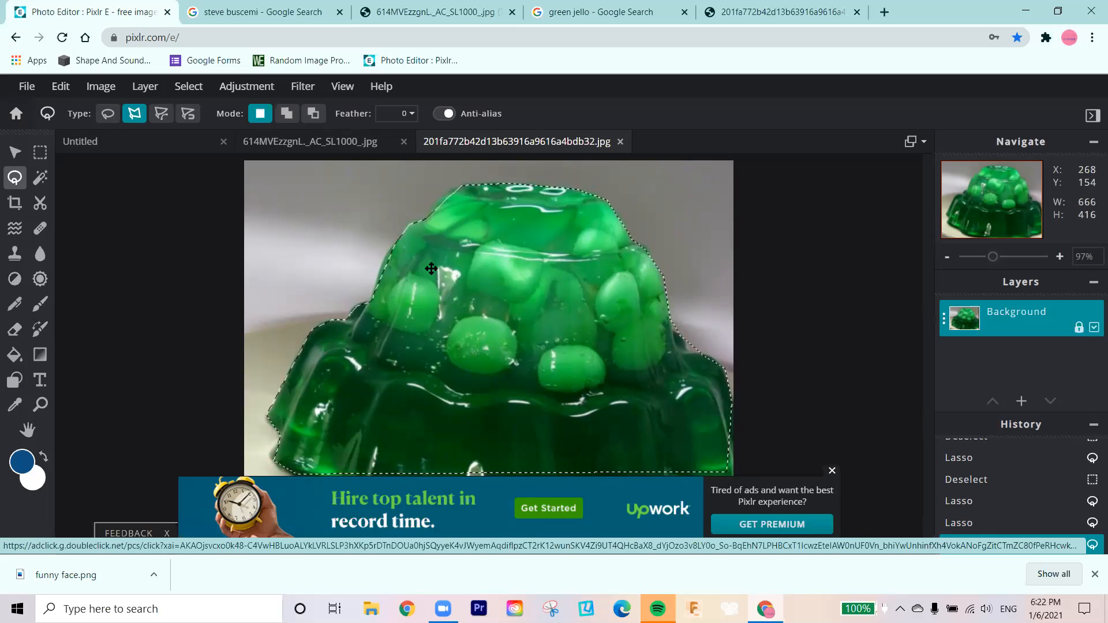
Paste a copy of the selected jello into the untitled composite and move it beside the portrait, at about left 166, top 311
key("ctrl+c")
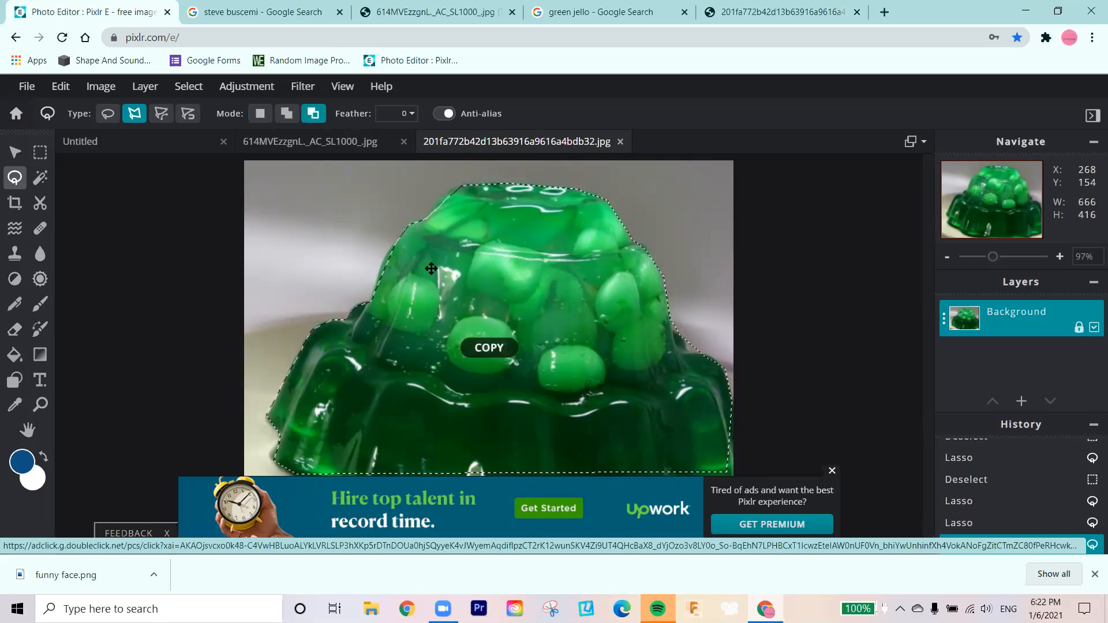
left_click(84, 147)
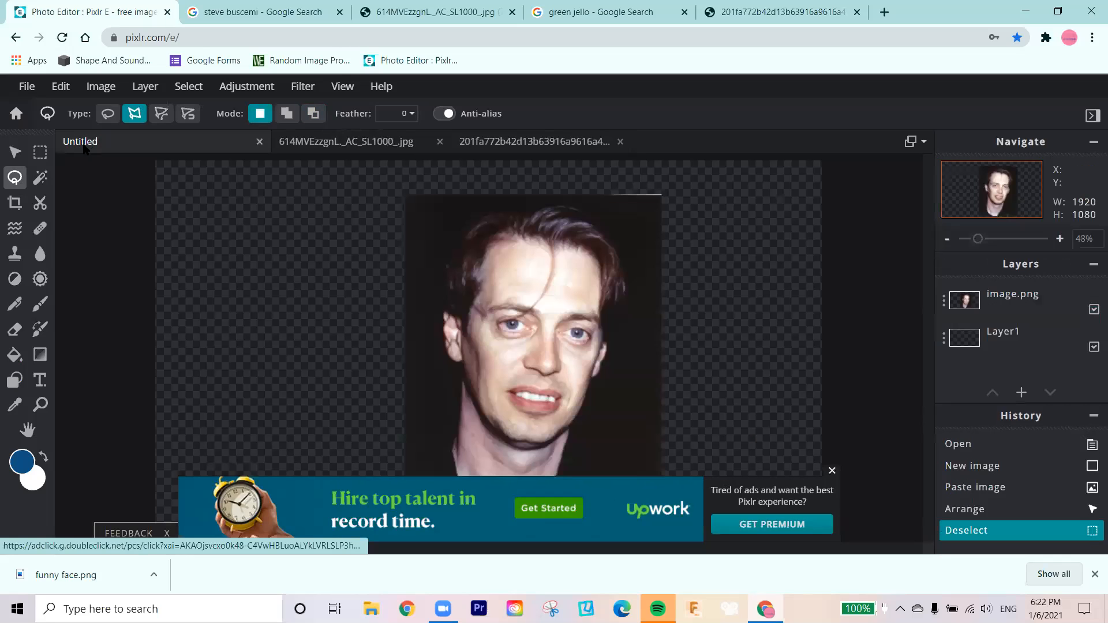
key("ctrl+v")
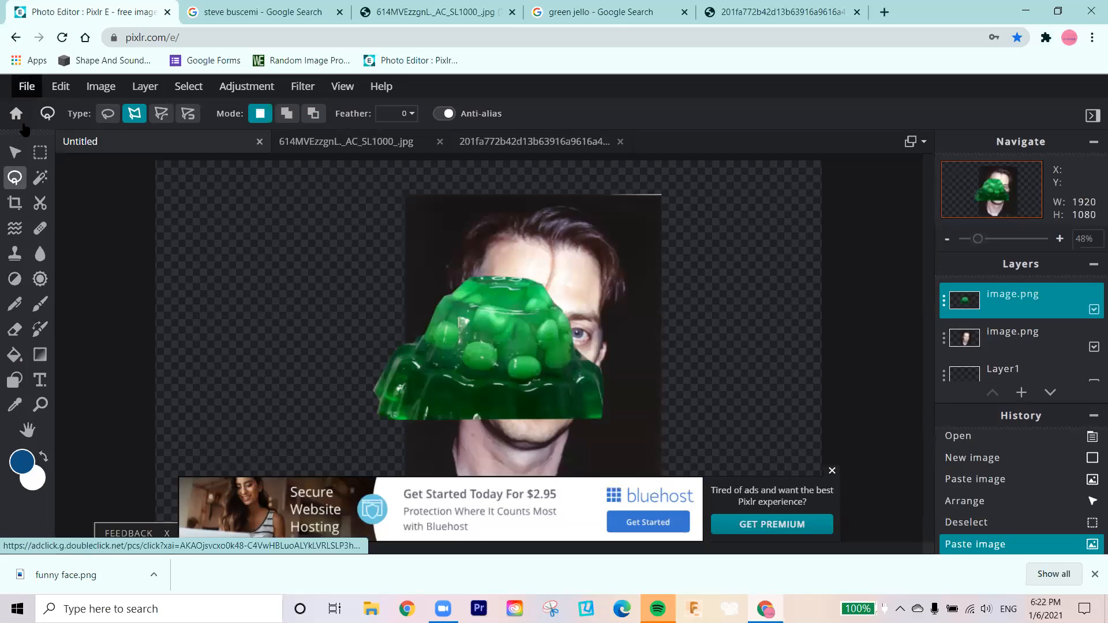
left_click(15, 151)
left_click_drag(418, 349, 314, 323)
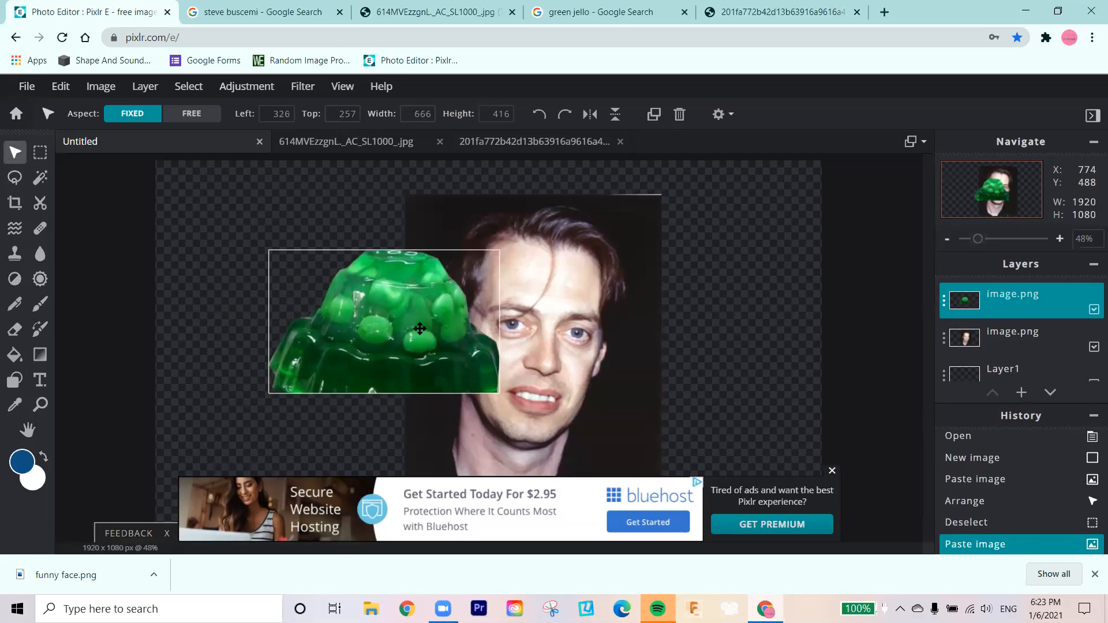
left_click_drag(419, 328, 380, 318)
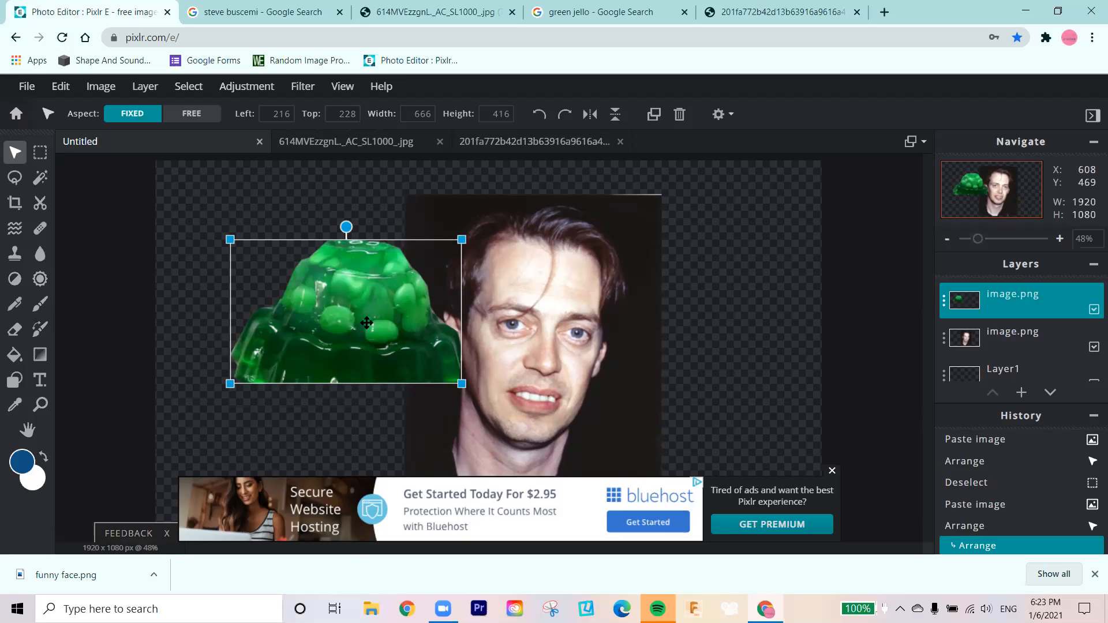
left_click_drag(367, 322, 345, 355)
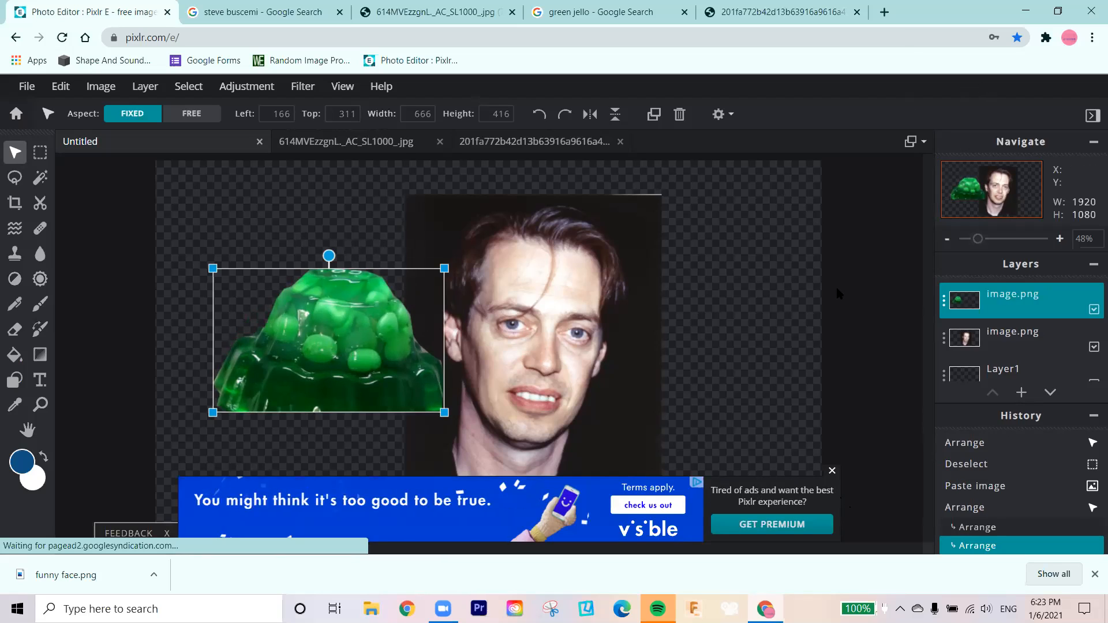
Dismiss the ad banner and switch the portrait layer's visibility off and back on
left_click(831, 471)
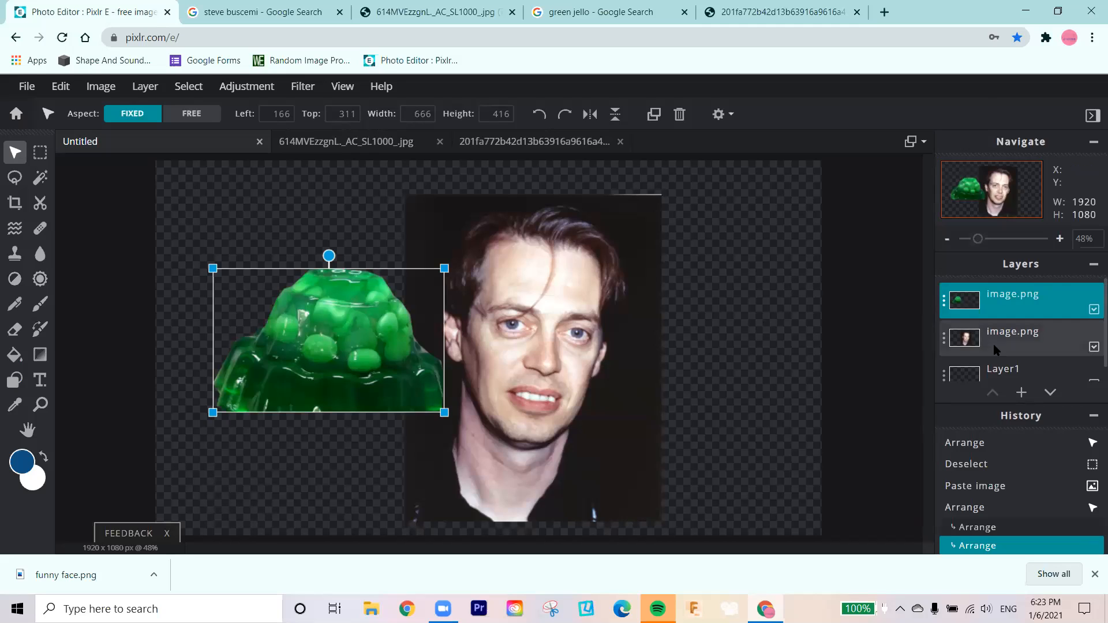
scroll(992, 345, "down", 1)
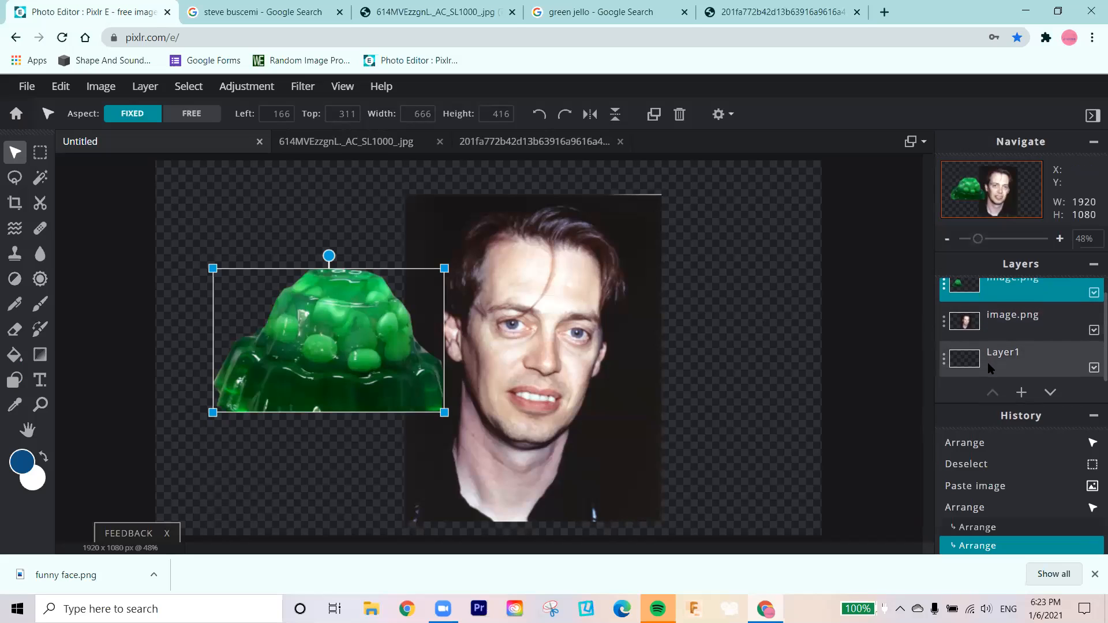
left_click(1094, 330)
left_click(1093, 330)
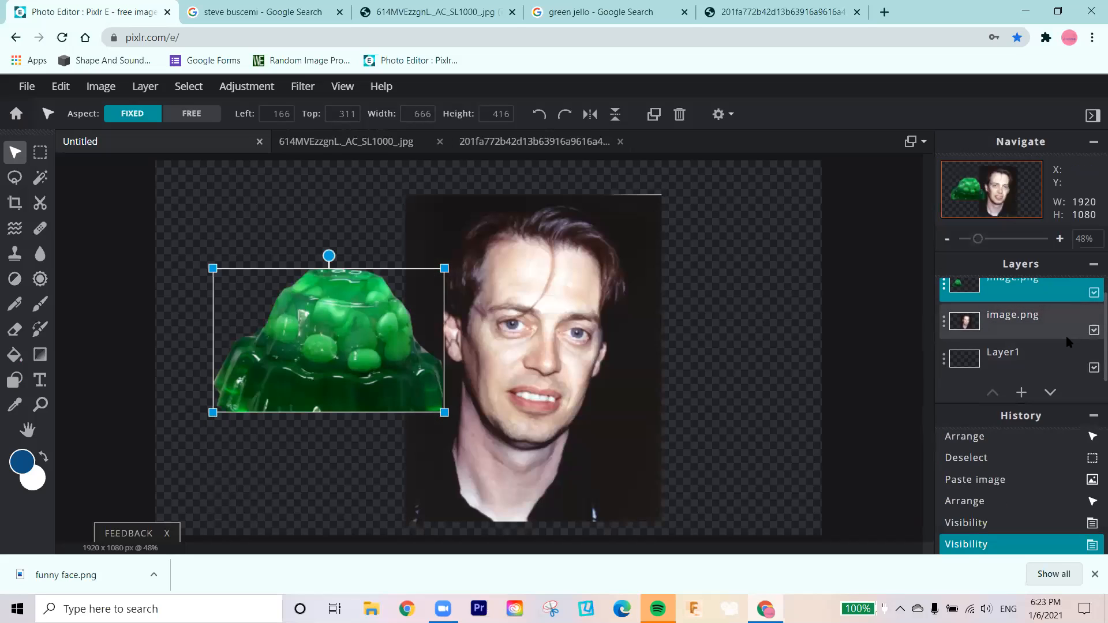
scroll(1057, 343, "up", 1)
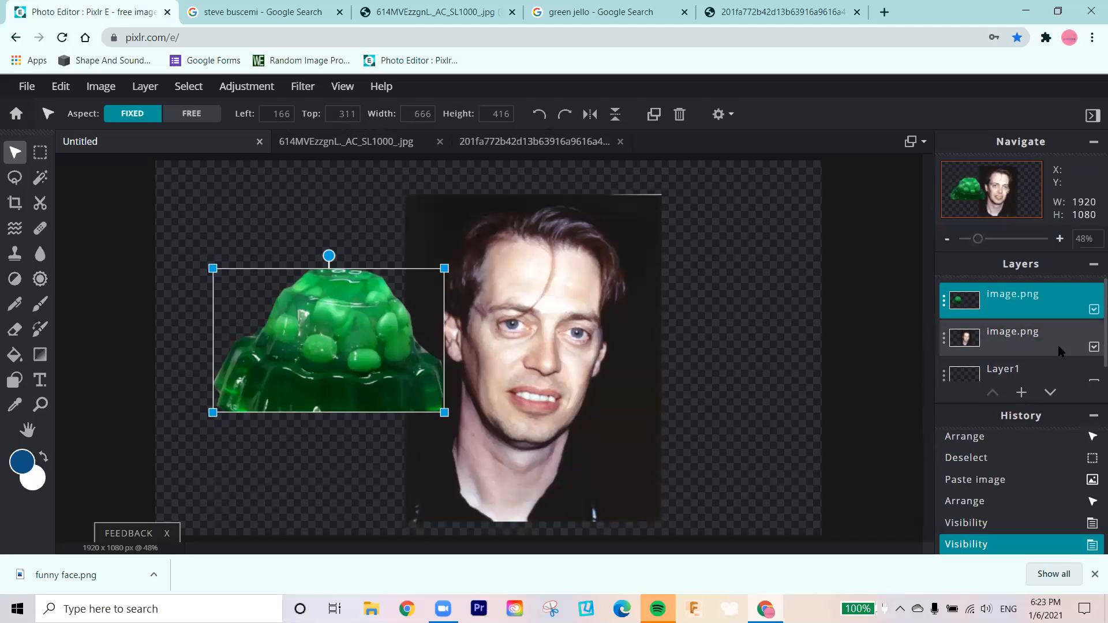
scroll(1063, 348, "down", 1)
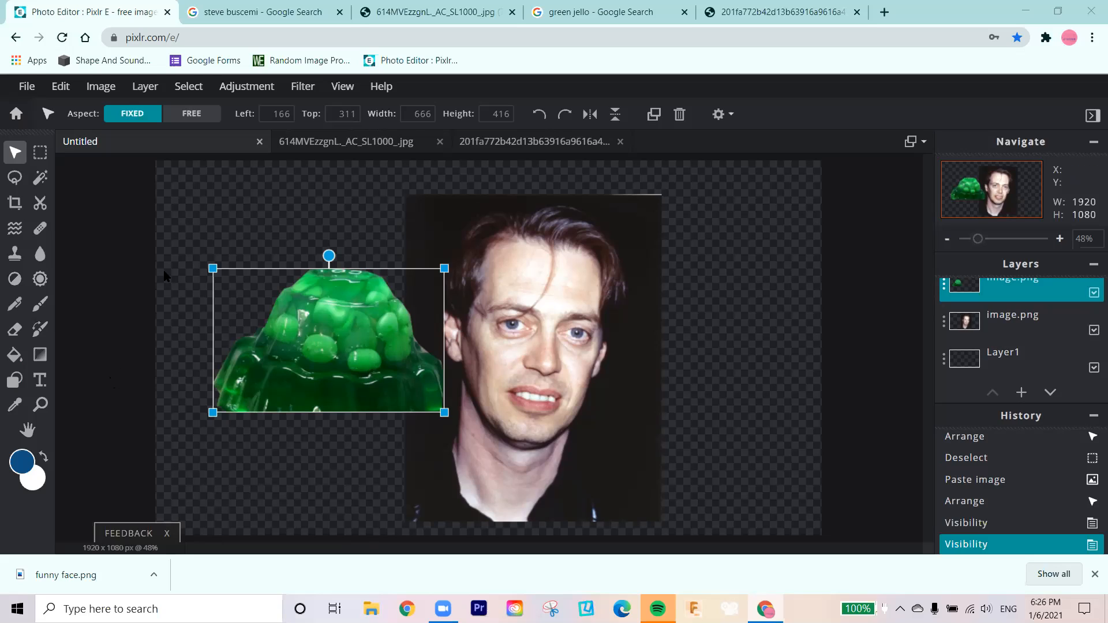
Move the jello to about left 23, top 203, and check the original jello image before returning to the composite
left_click_drag(315, 354, 266, 317)
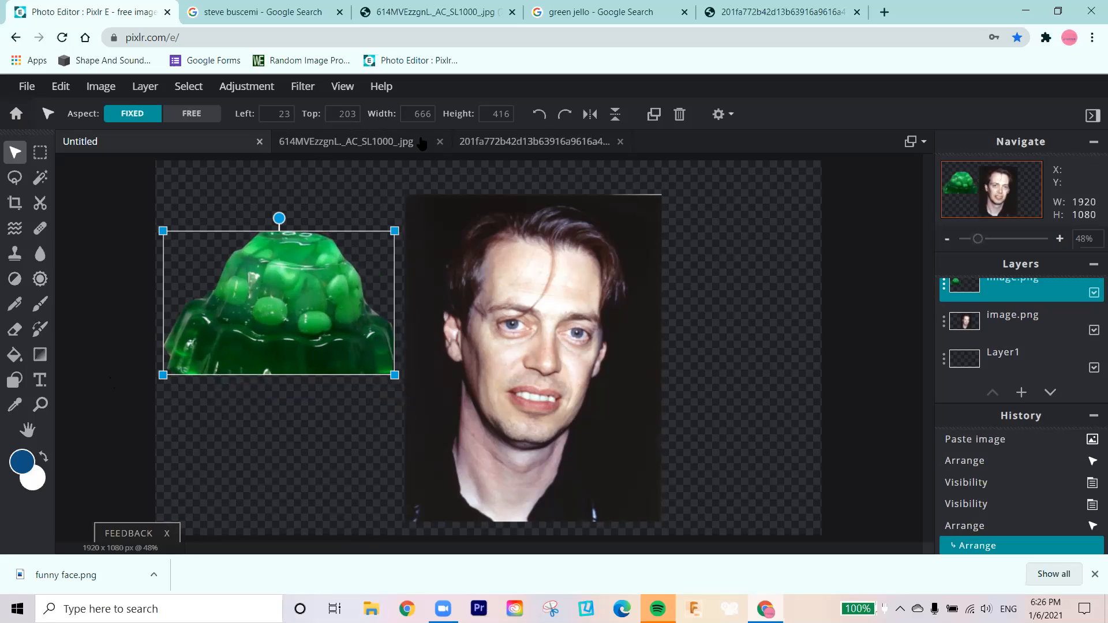
left_click(480, 145)
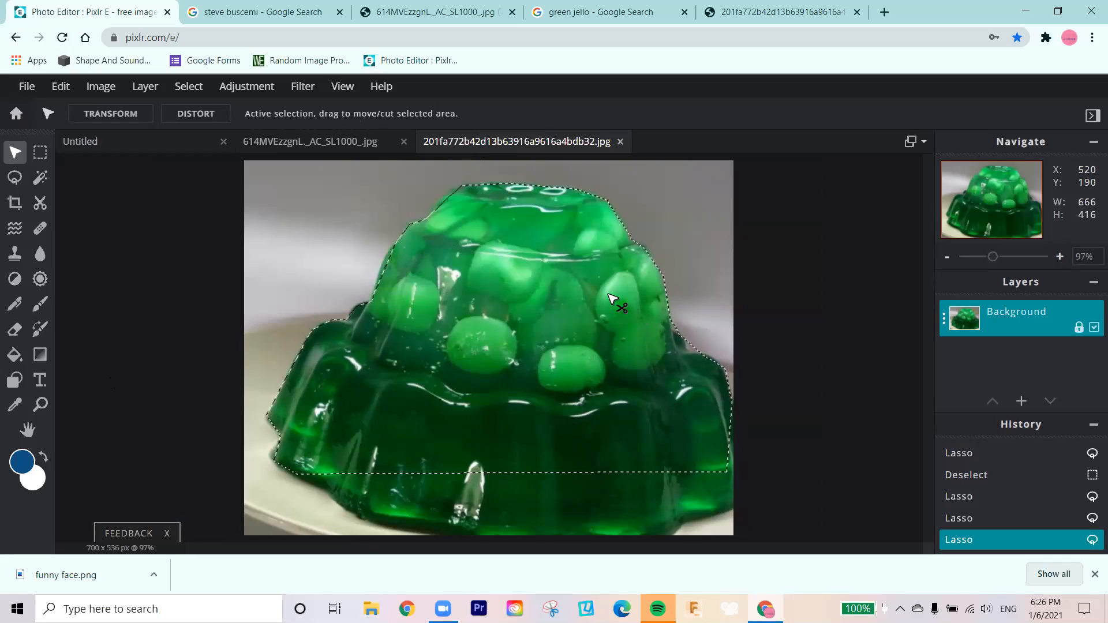
left_click(156, 146)
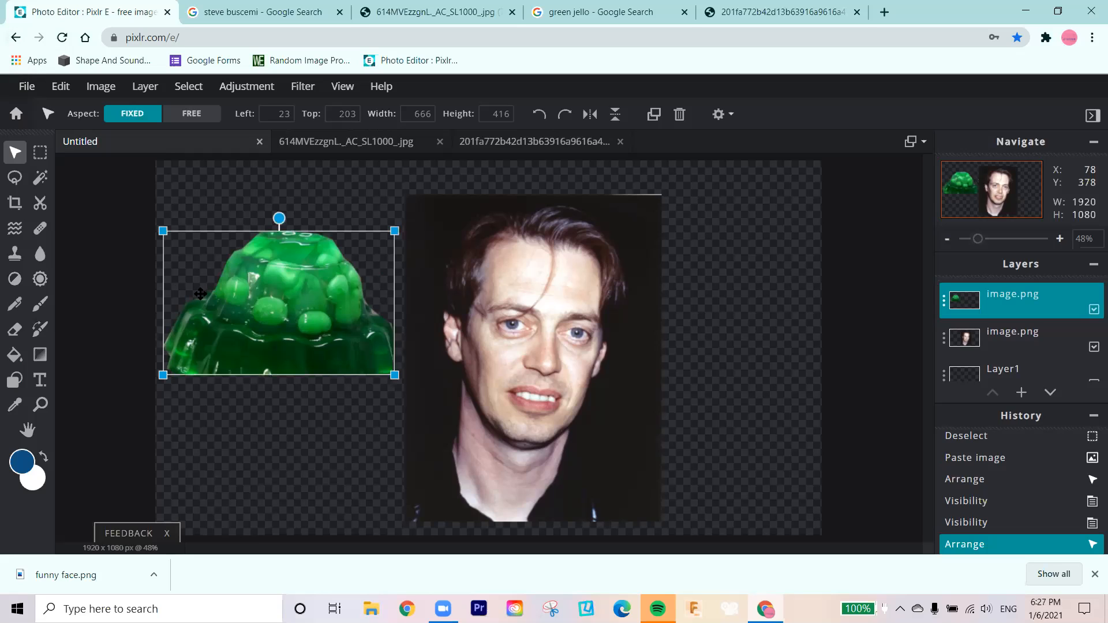
Shift the jello around beside and partly over the portrait, ending at about left 349, top 277
left_click_drag(241, 297, 271, 315)
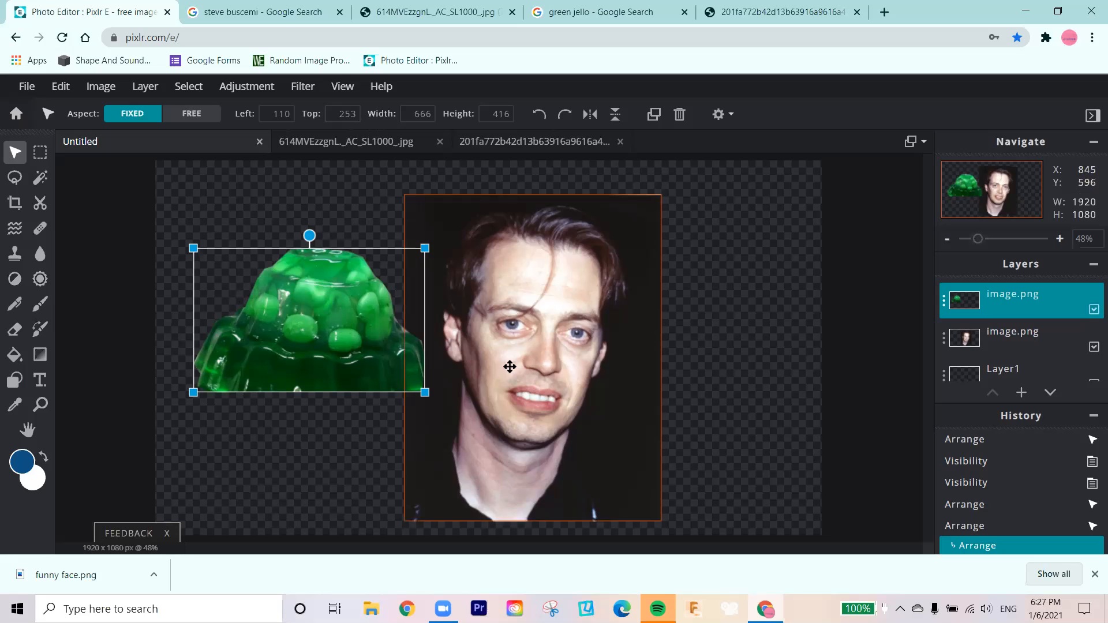
left_click(354, 479)
left_click_drag(328, 330, 378, 334)
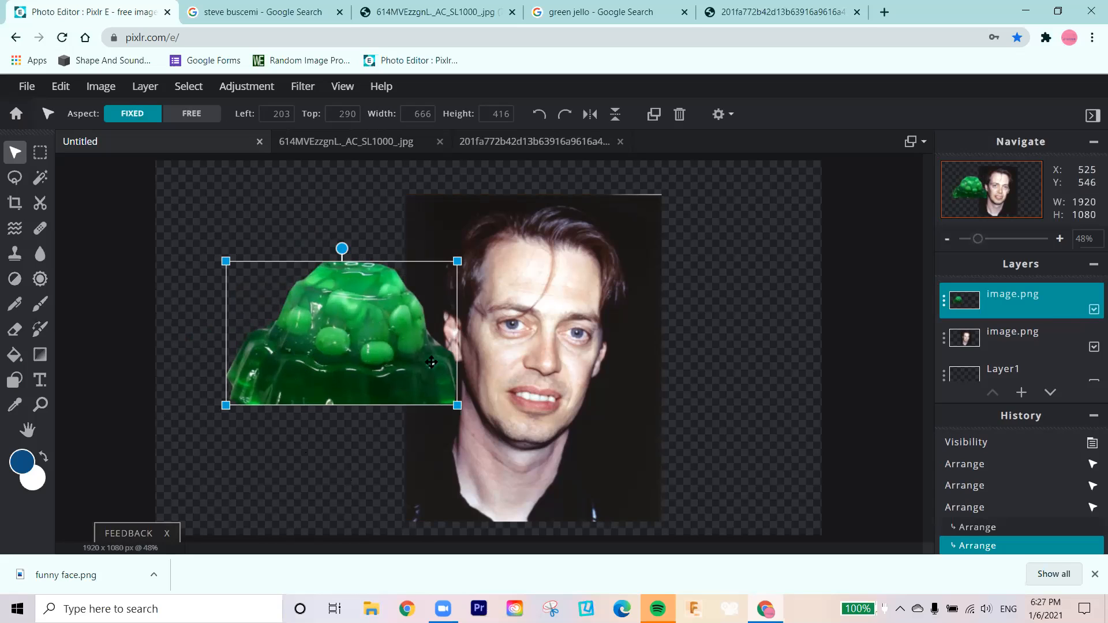
left_click_drag(374, 373, 310, 319)
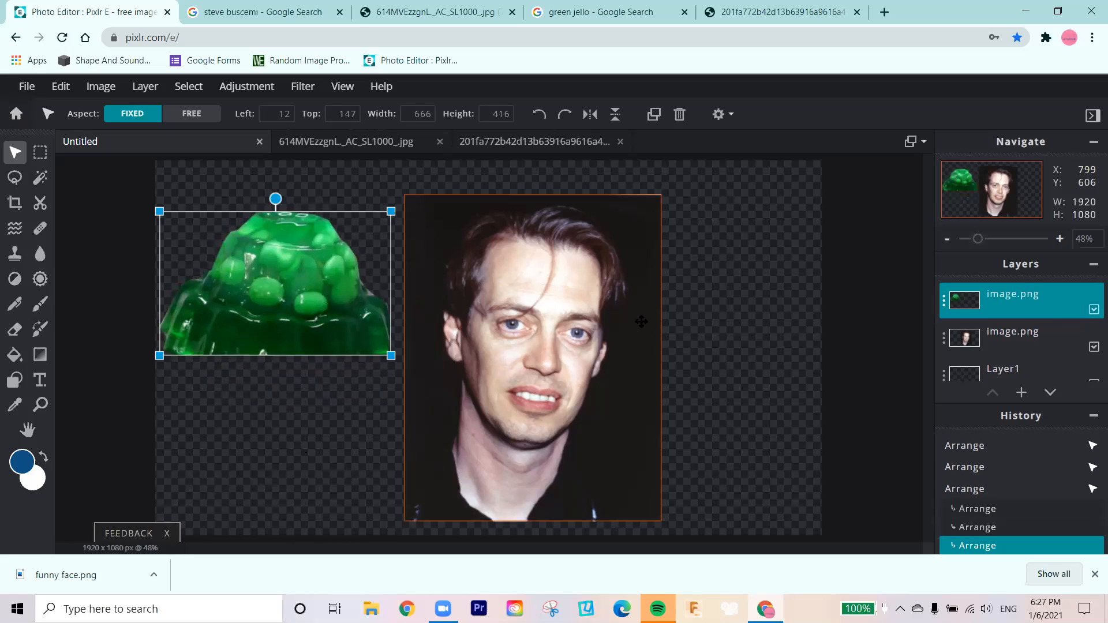
left_click_drag(241, 242, 332, 291)
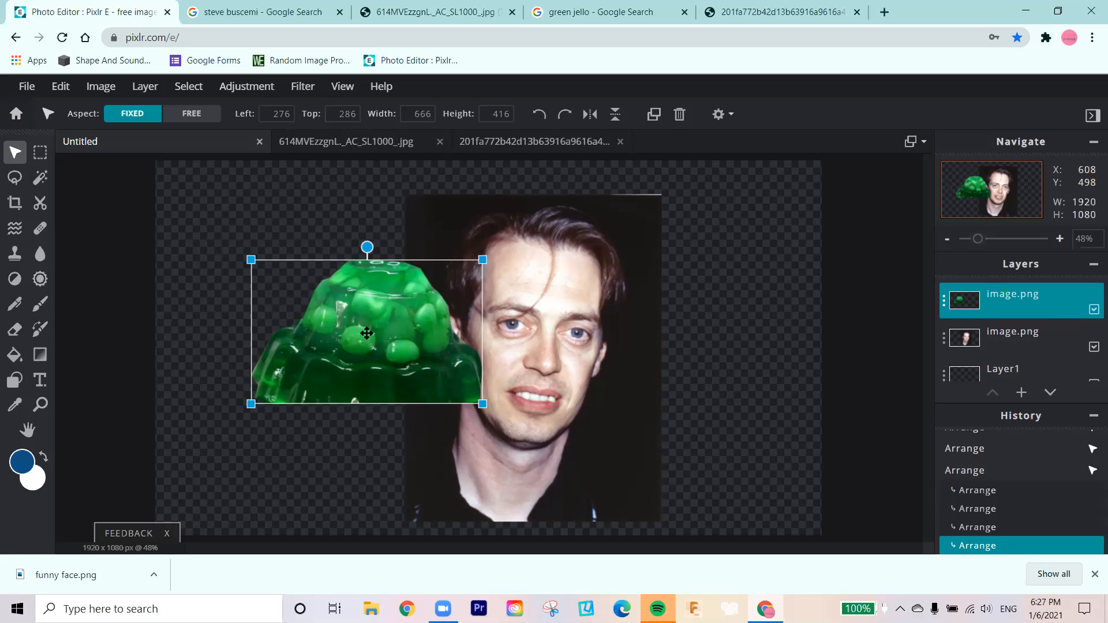
left_click_drag(374, 296, 403, 254)
left_click(615, 358)
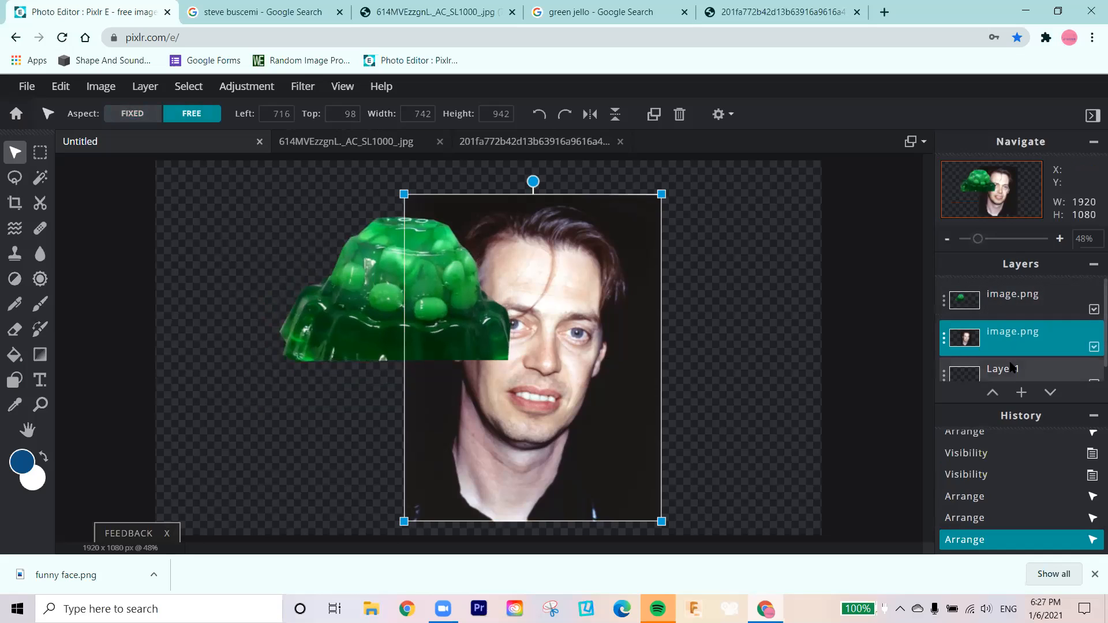
left_click_drag(341, 301, 338, 341)
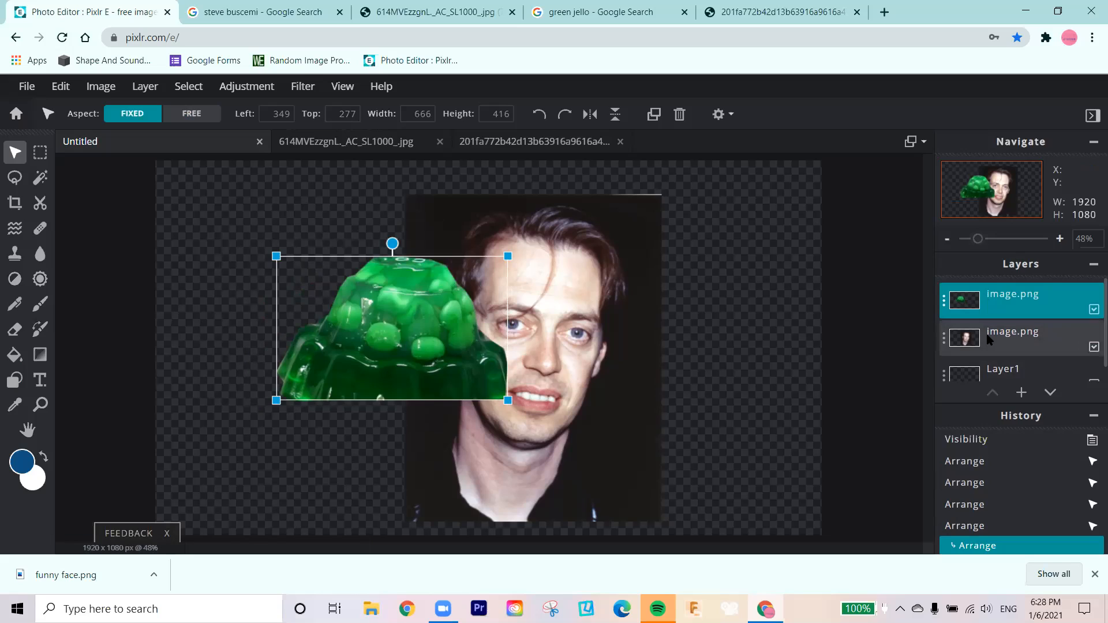
Put the jello layer behind the portrait, shift it to about left 505, top 294, and return it to the front
left_click_drag(997, 321, 975, 351)
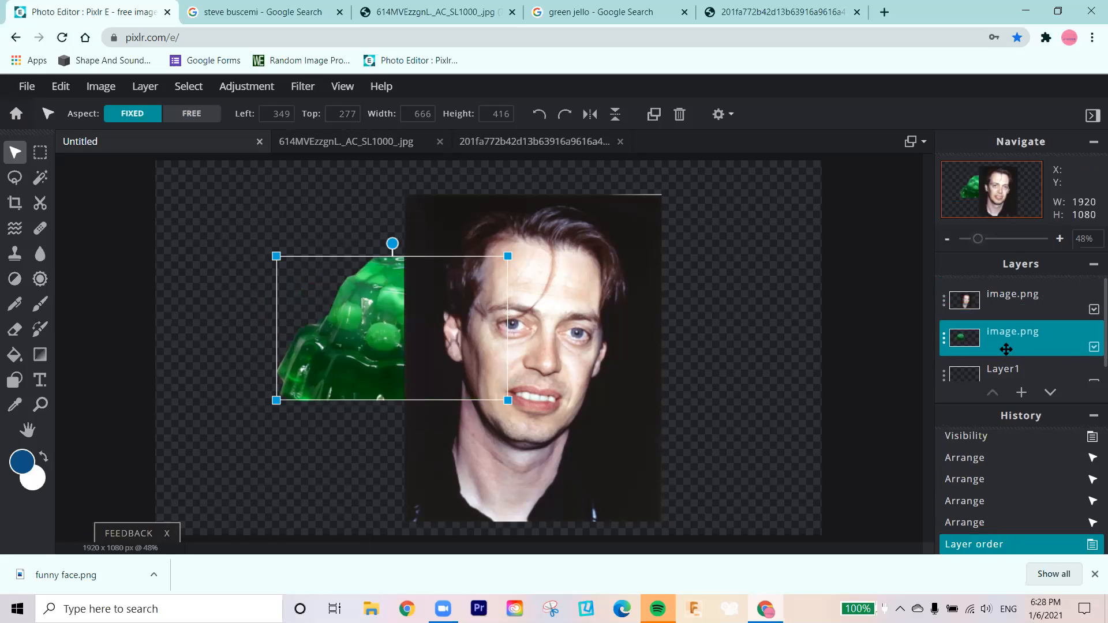
left_click_drag(386, 342, 440, 349)
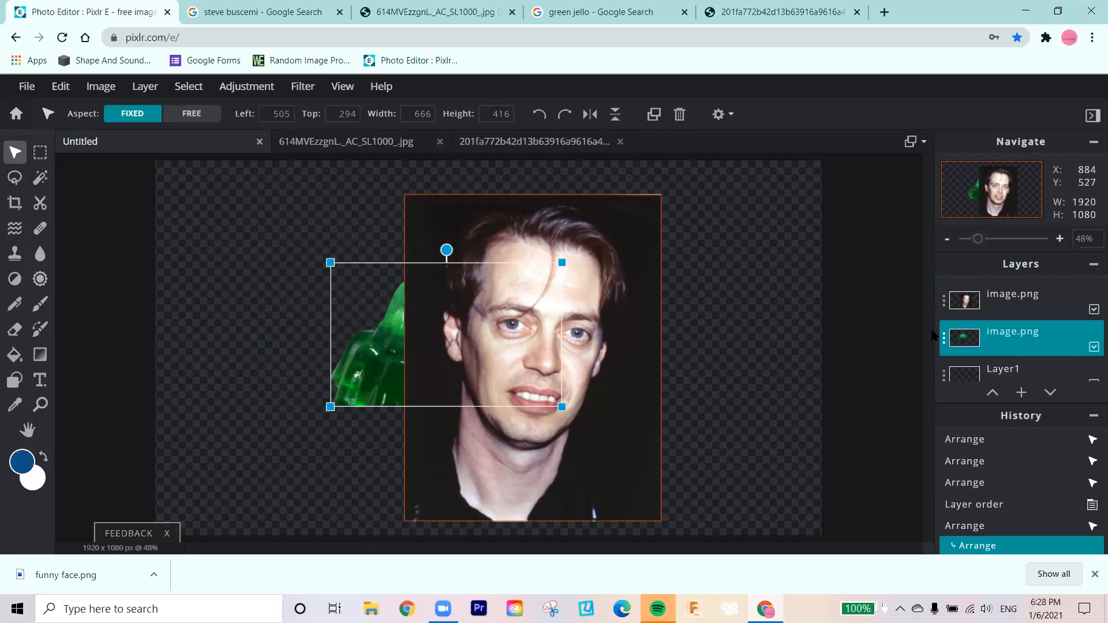
left_click_drag(970, 337, 967, 310)
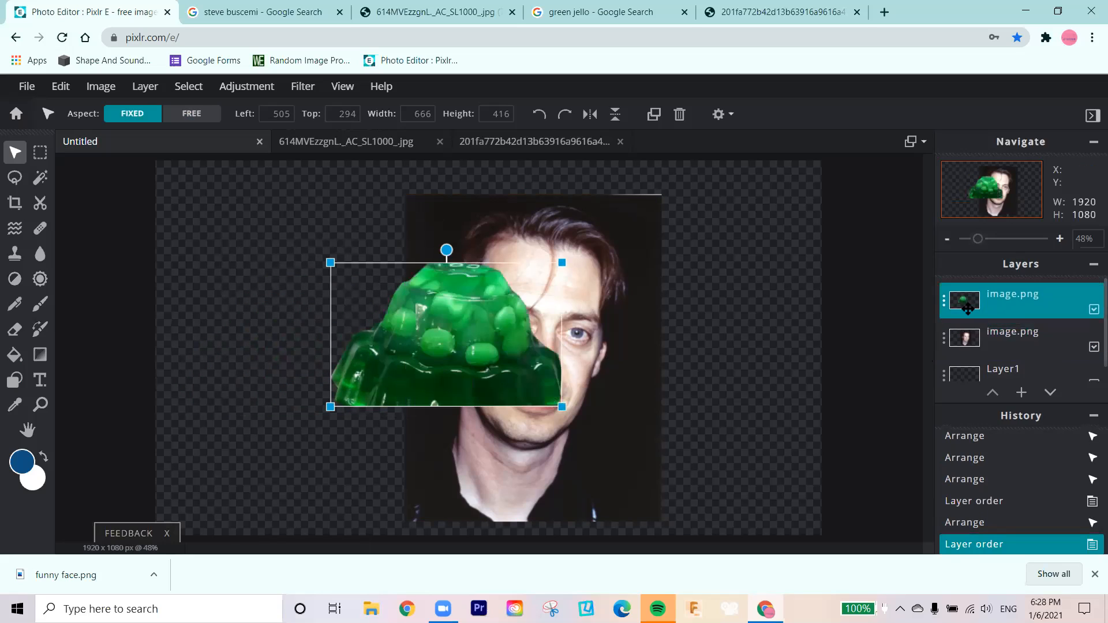
Move the jello clear of the portrait, to about left 29, top 144
left_click_drag(382, 344, 300, 344)
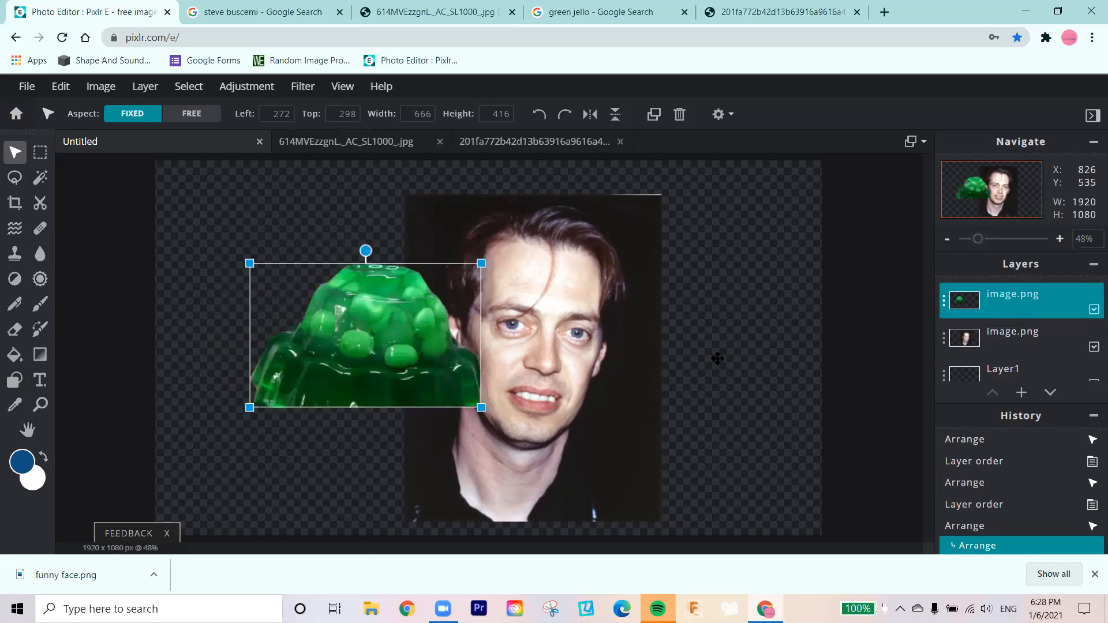
left_click(964, 373)
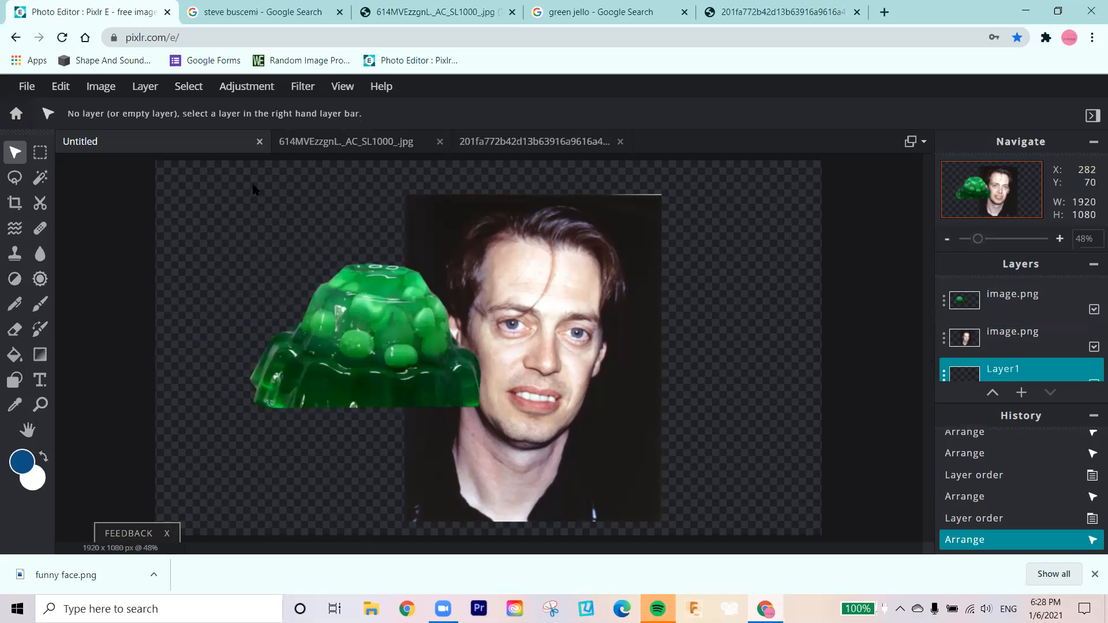
left_click_drag(300, 364, 214, 315)
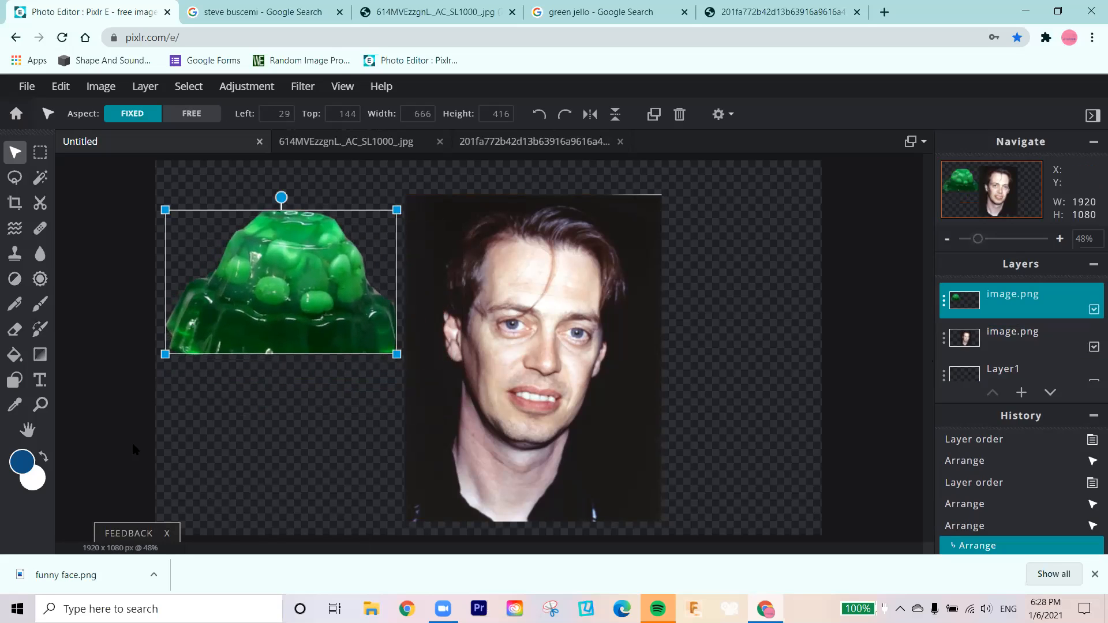
Outline the portrait's eye beside the jello with a closed polygon lasso selection following the upper and lower eyelids
key("z")
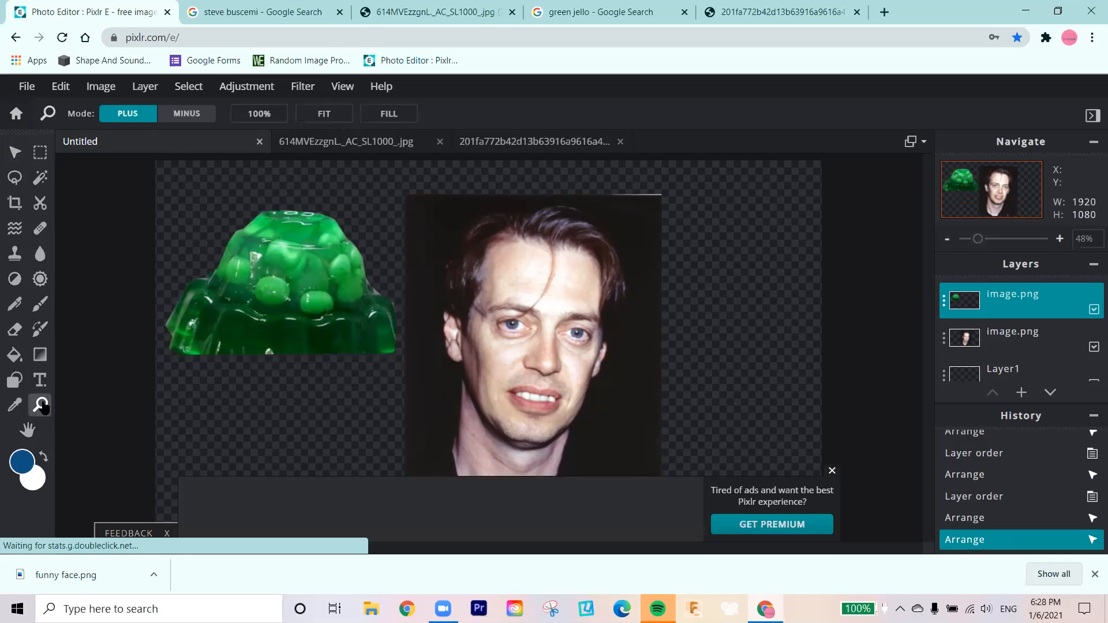
left_click(521, 327)
left_click(521, 328)
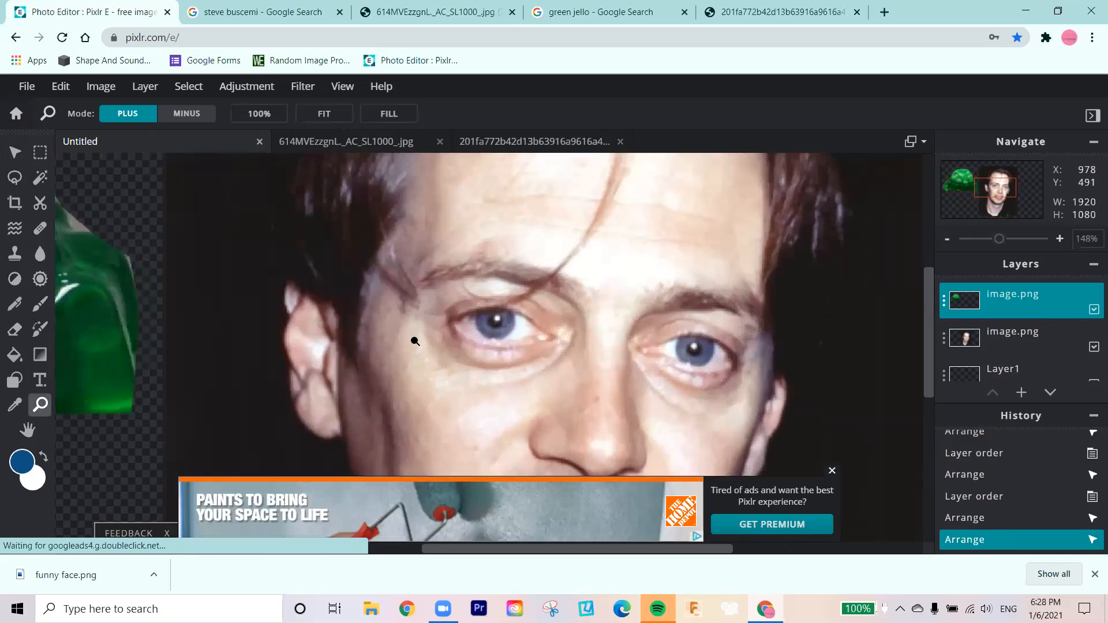
left_click(520, 326)
left_click(520, 325)
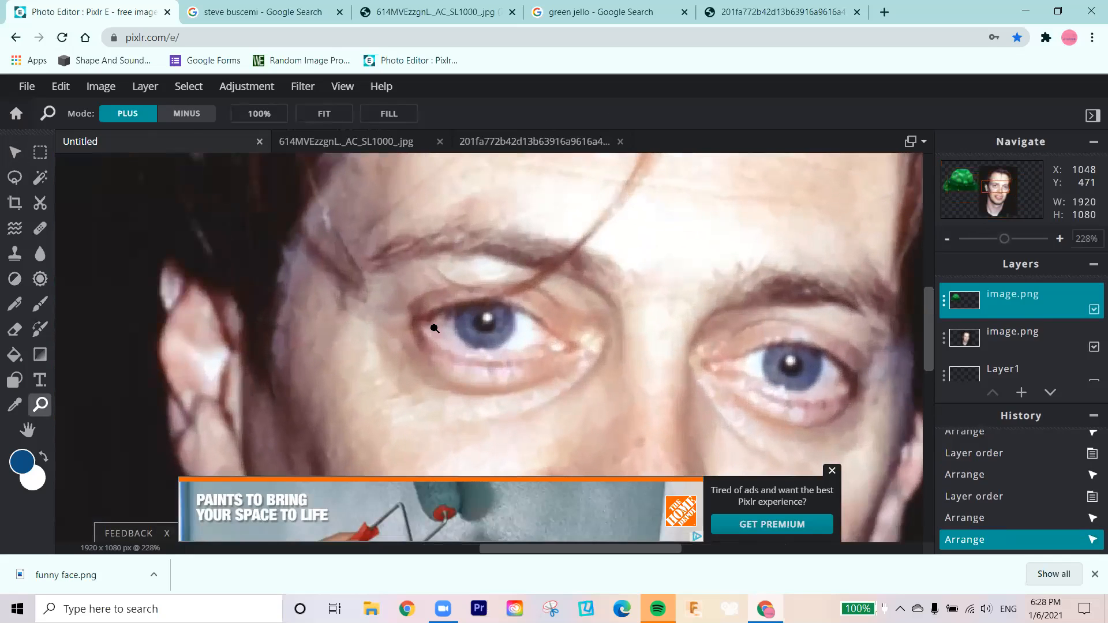
left_click(15, 179)
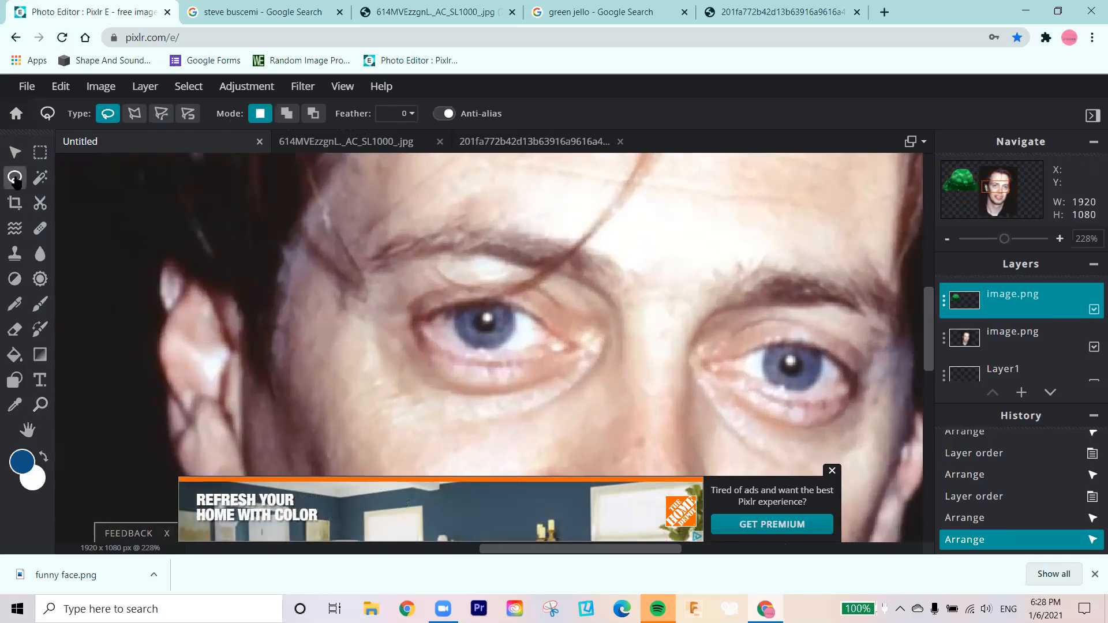
left_click(134, 114)
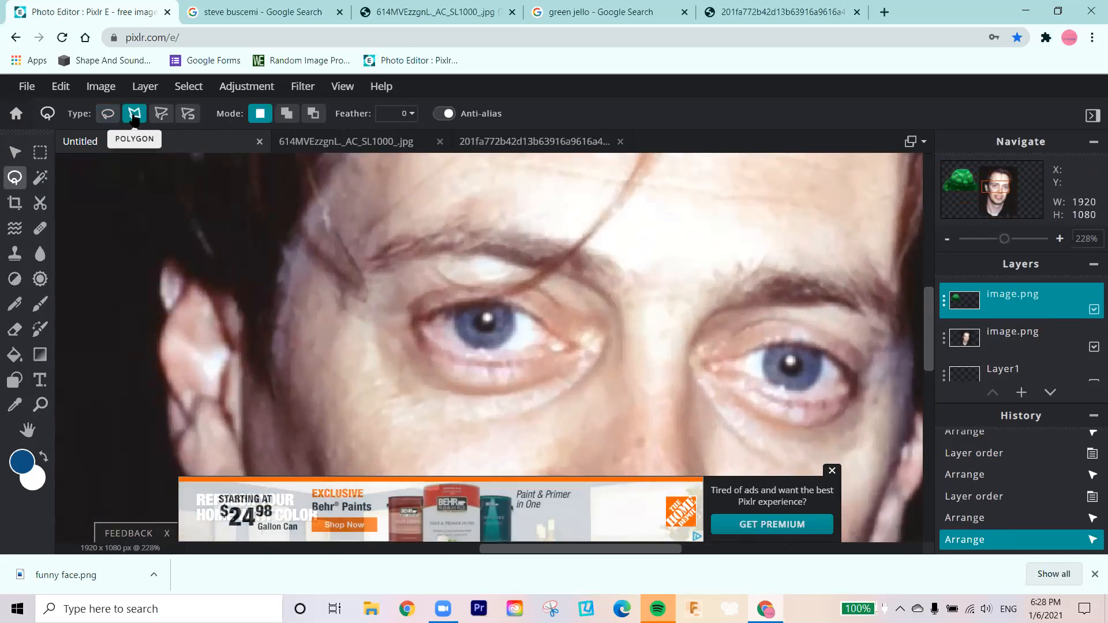
left_click(414, 317)
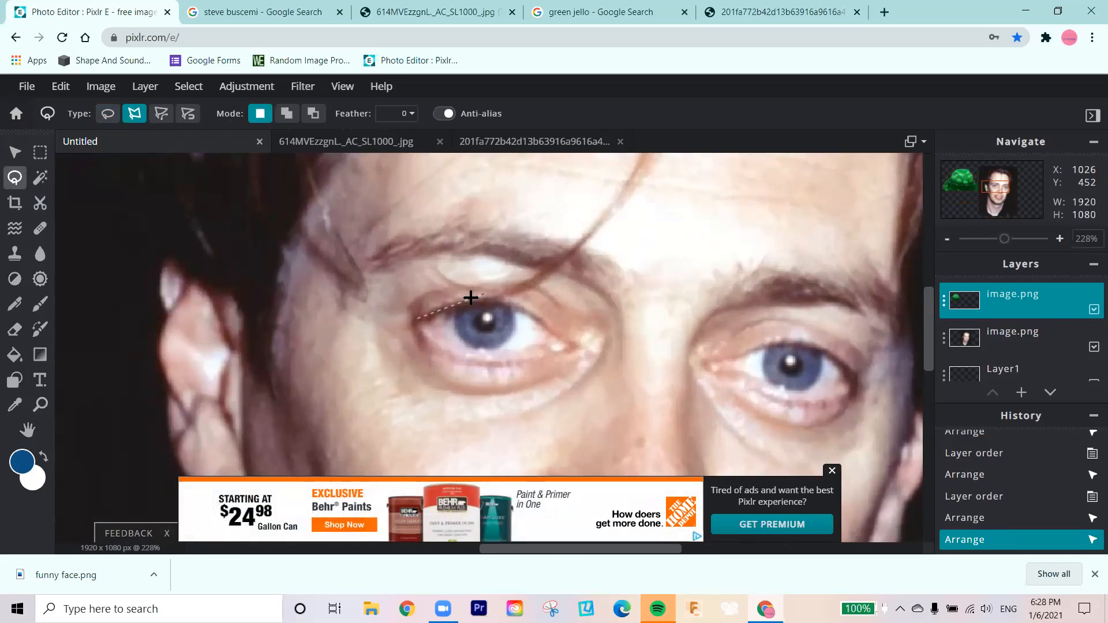
left_click(452, 305)
left_click(491, 302)
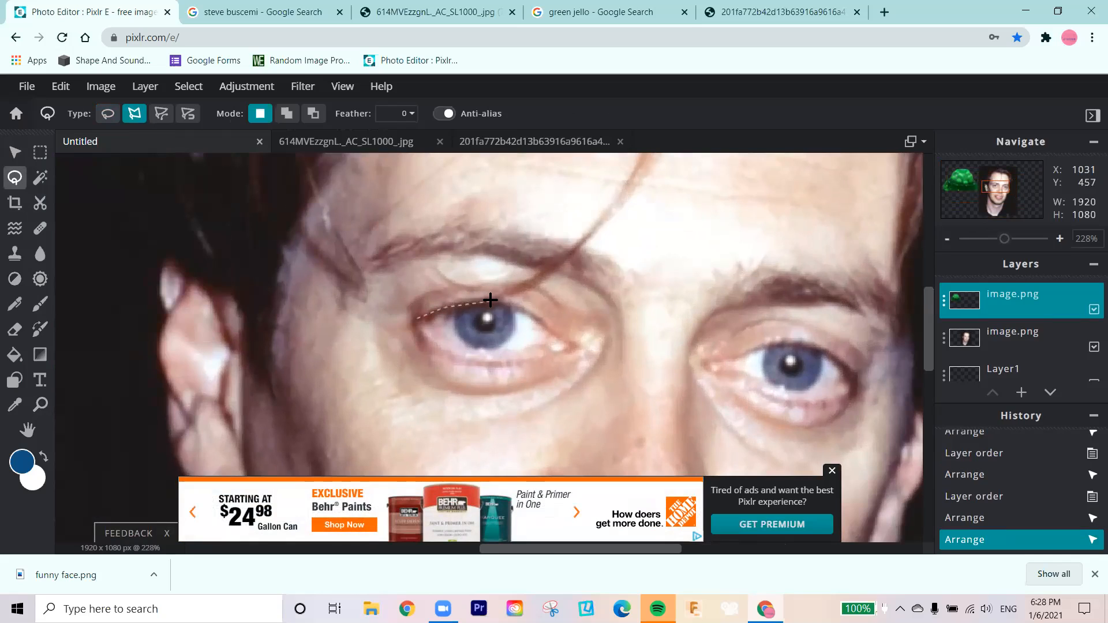
left_click(534, 314)
left_click(566, 340)
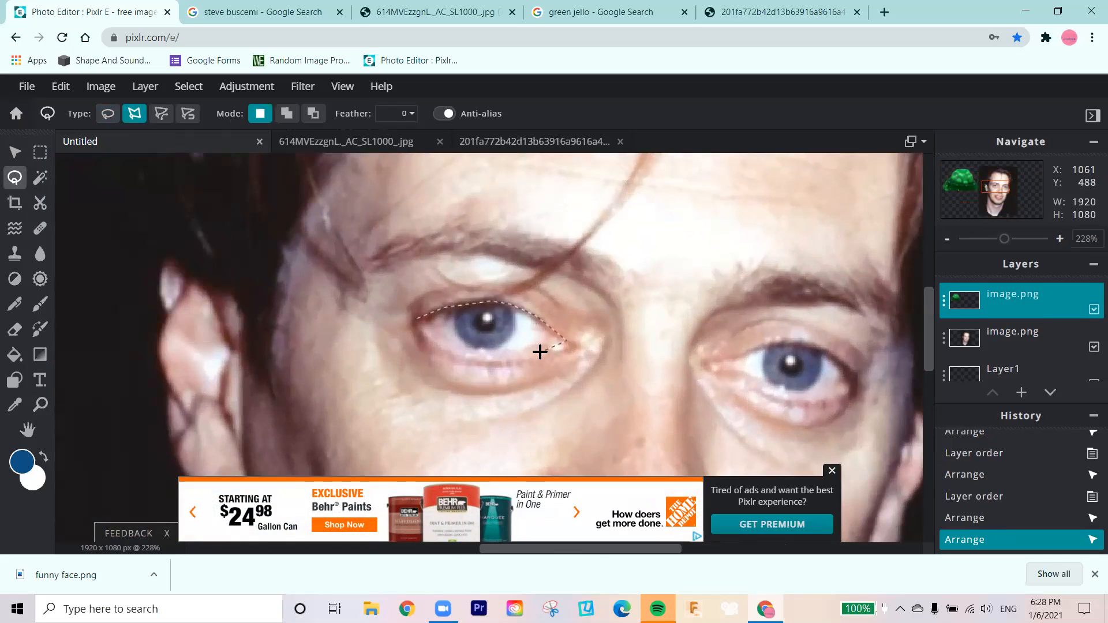
left_click(476, 359)
left_click(429, 341)
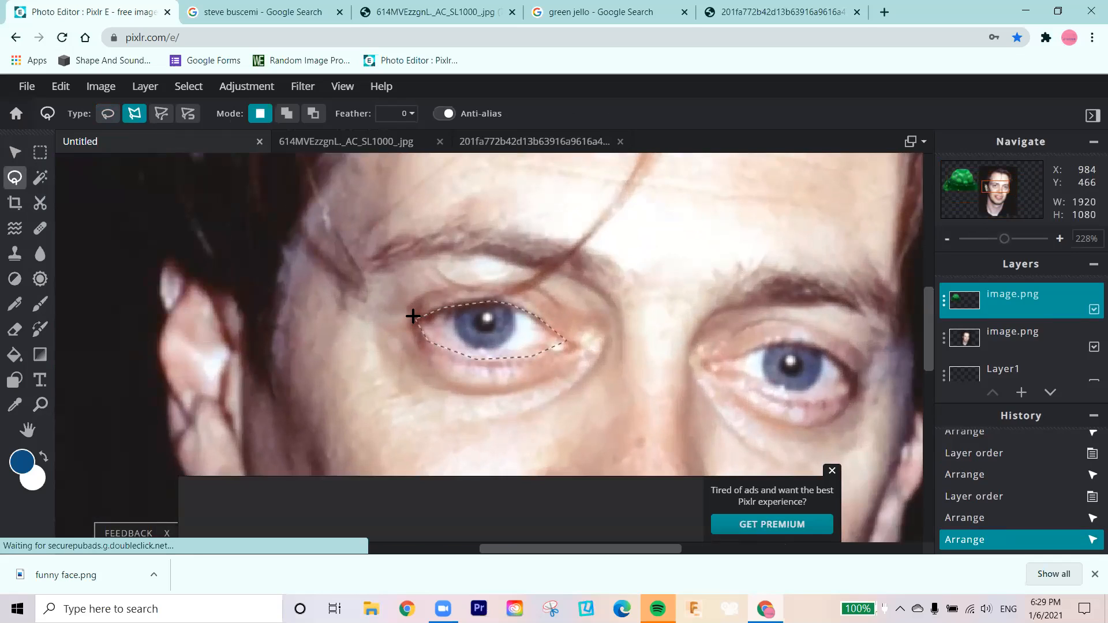
left_click(416, 317)
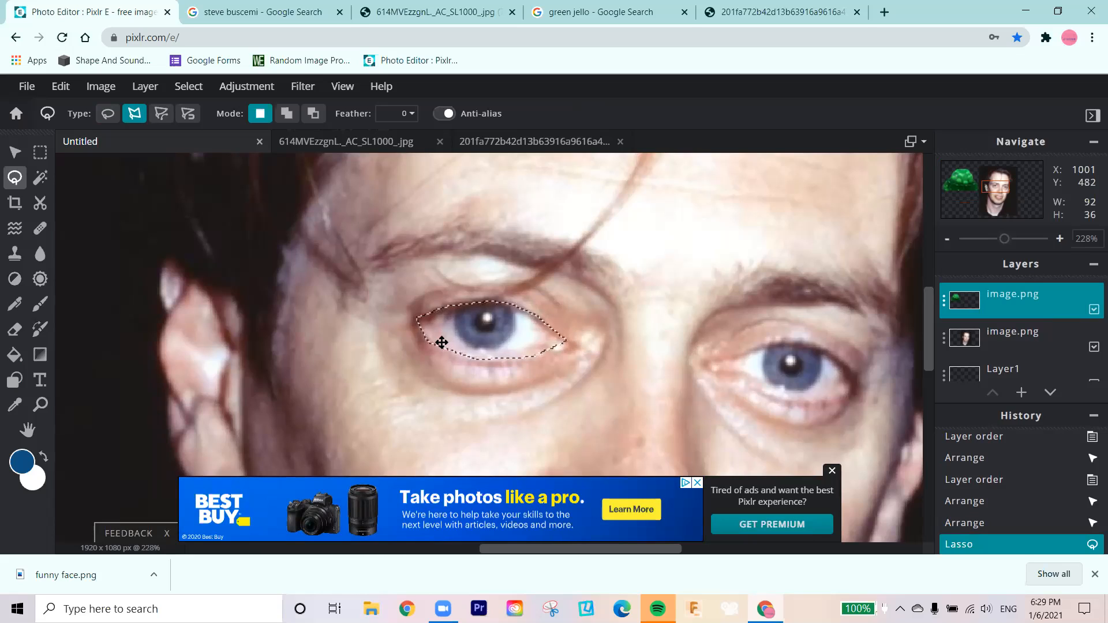
Cut the selected eye out of the portrait layer and clear the selection
key("alt")
key("ctrl+c")
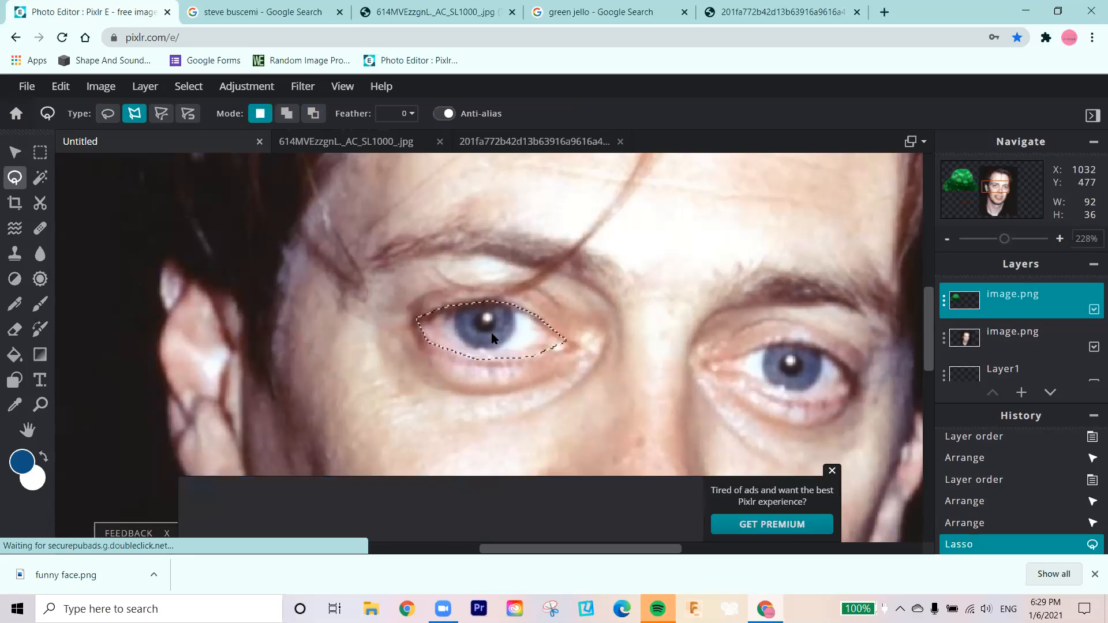
left_click(1016, 337)
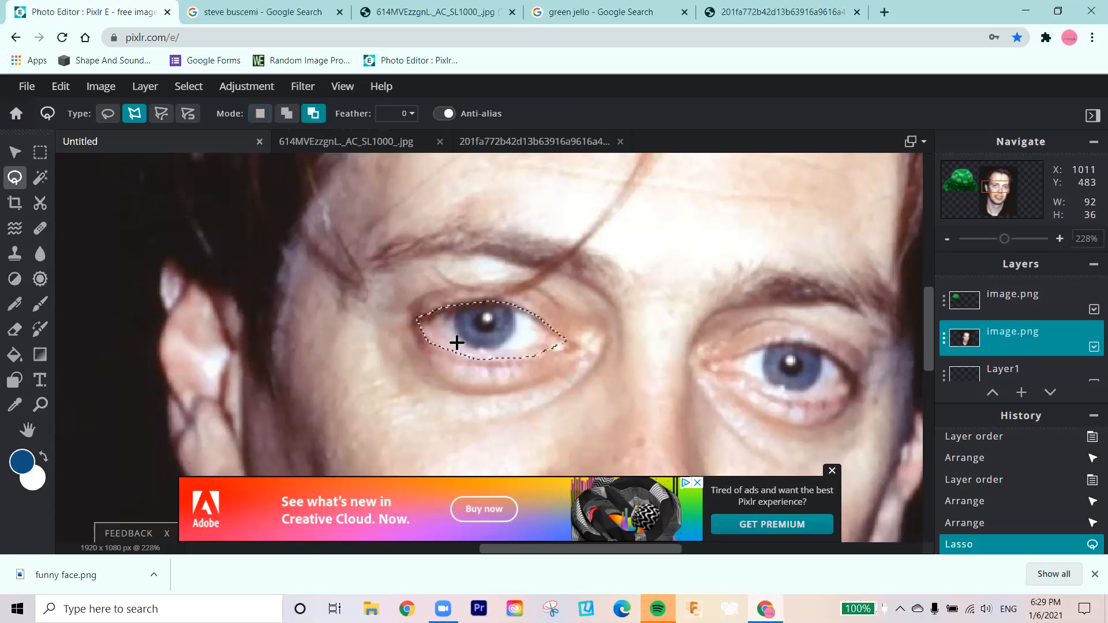
key("ctrl+x")
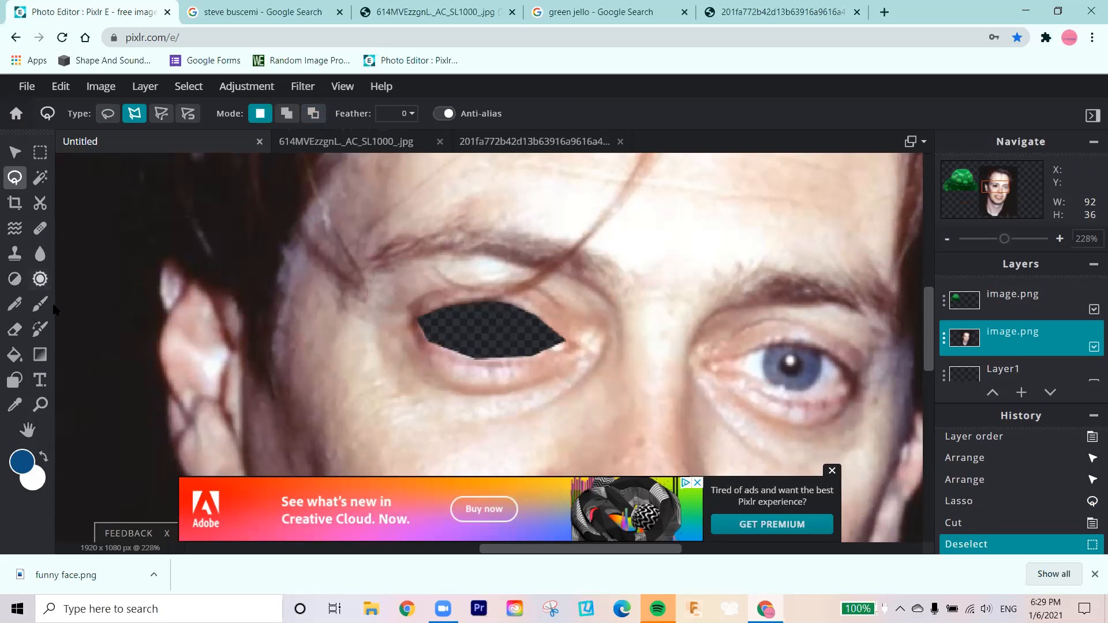
Scale the jello down proportionally to about 312 × 195 pixels
scroll(219, 345, "down", 2)
scroll(355, 334, "down", 4)
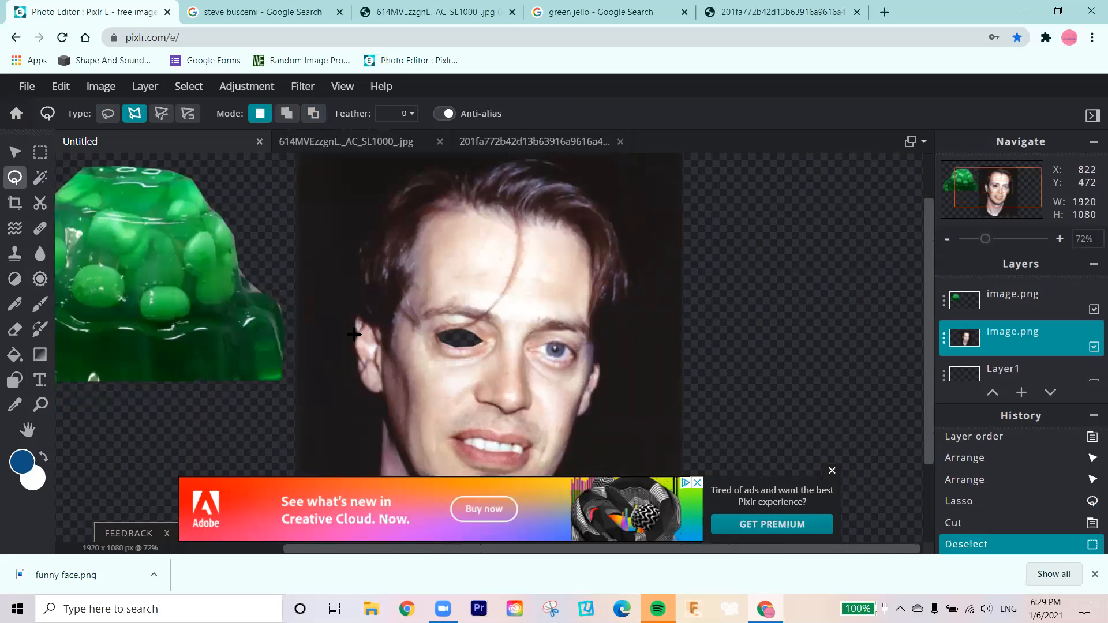
scroll(355, 334, "down", 1)
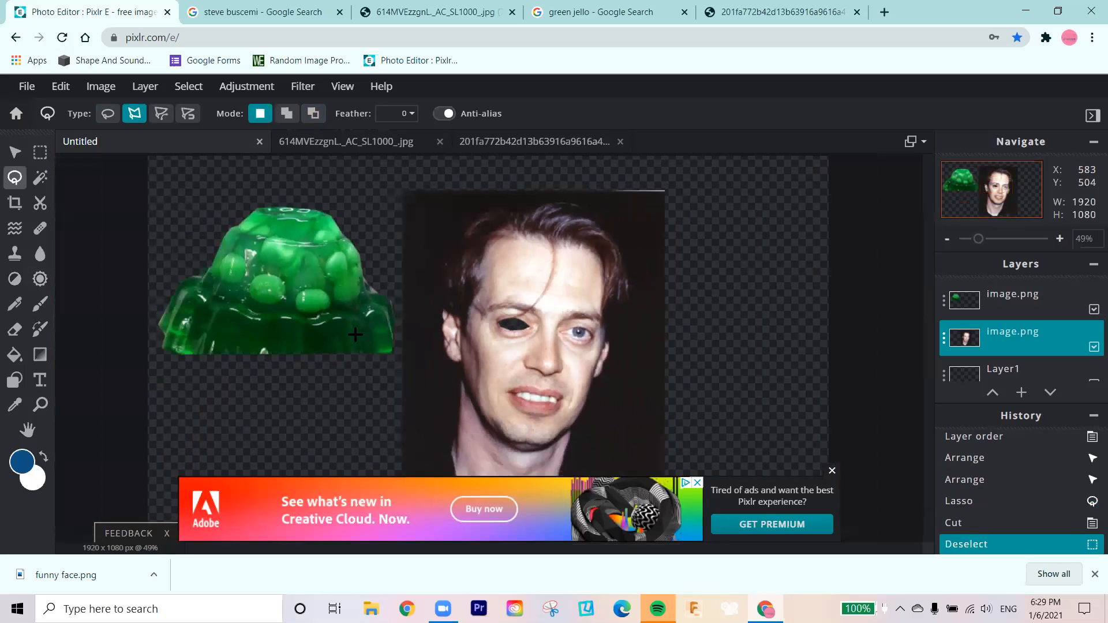
left_click(15, 152)
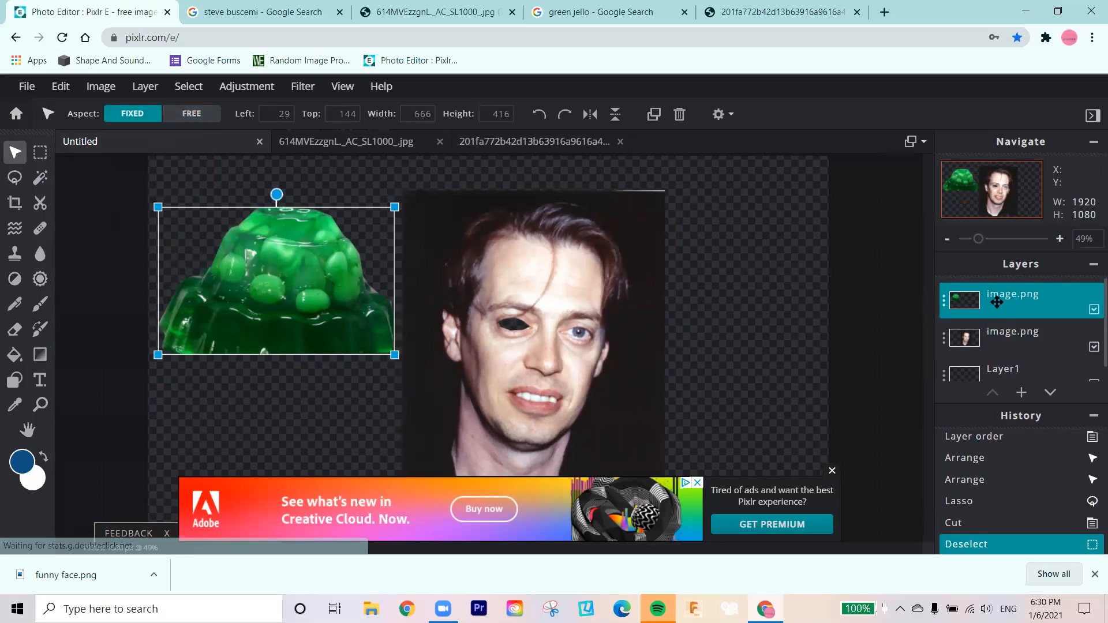
left_click_drag(157, 206, 283, 285)
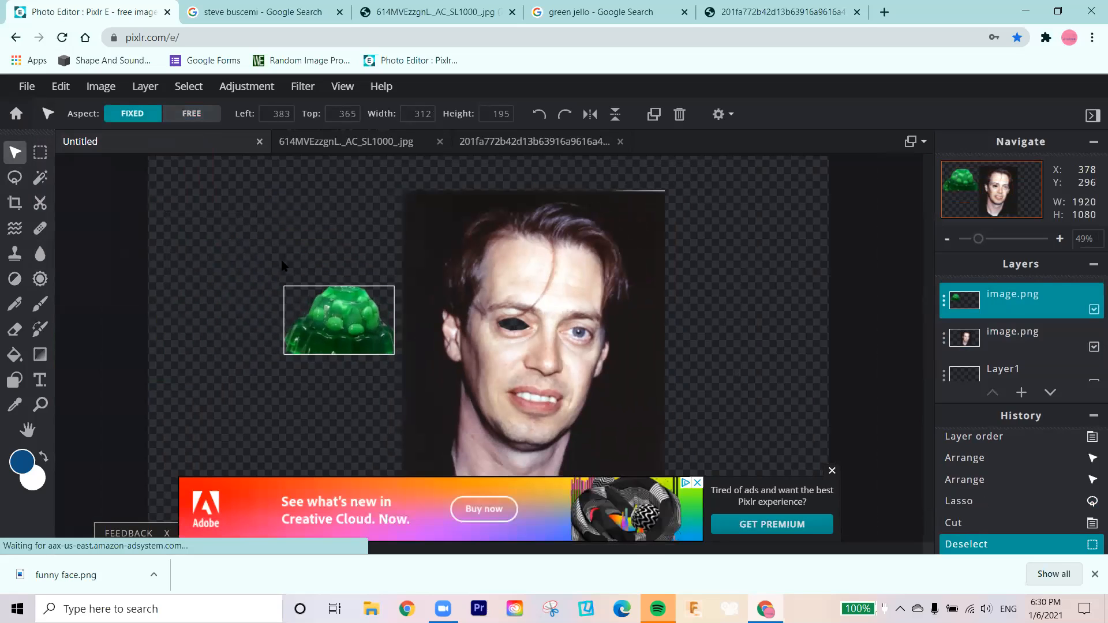
Place the jello behind the portrait's eye hole at about left 911, top 383, and raise the portrait to about top 69
left_click_drag(1042, 306, 1048, 356)
left_click_drag(322, 334, 510, 337)
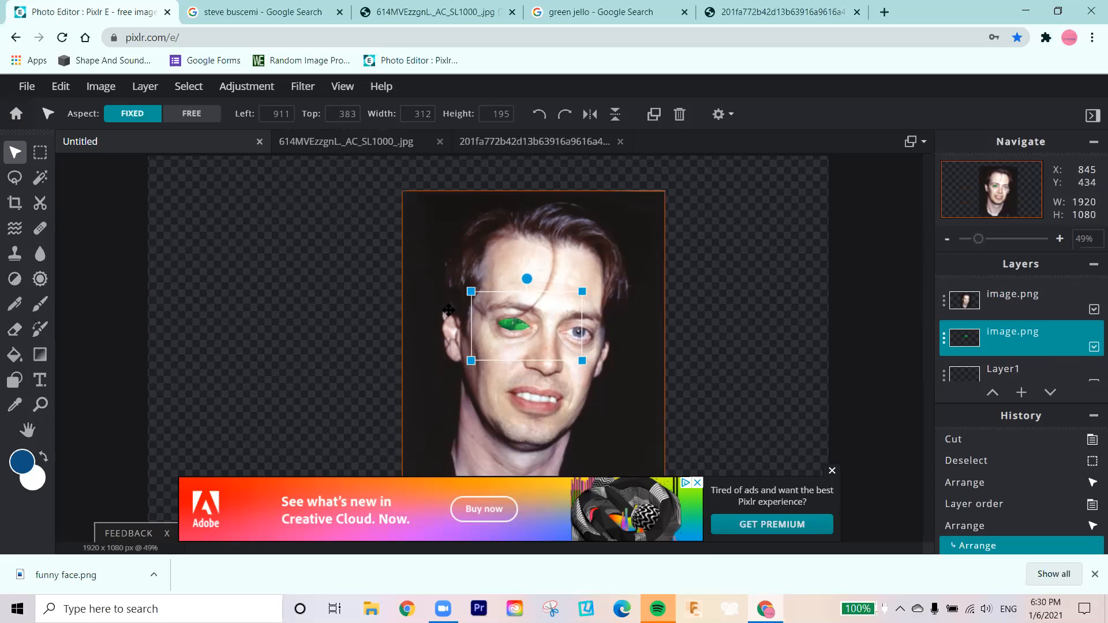
left_click(557, 454)
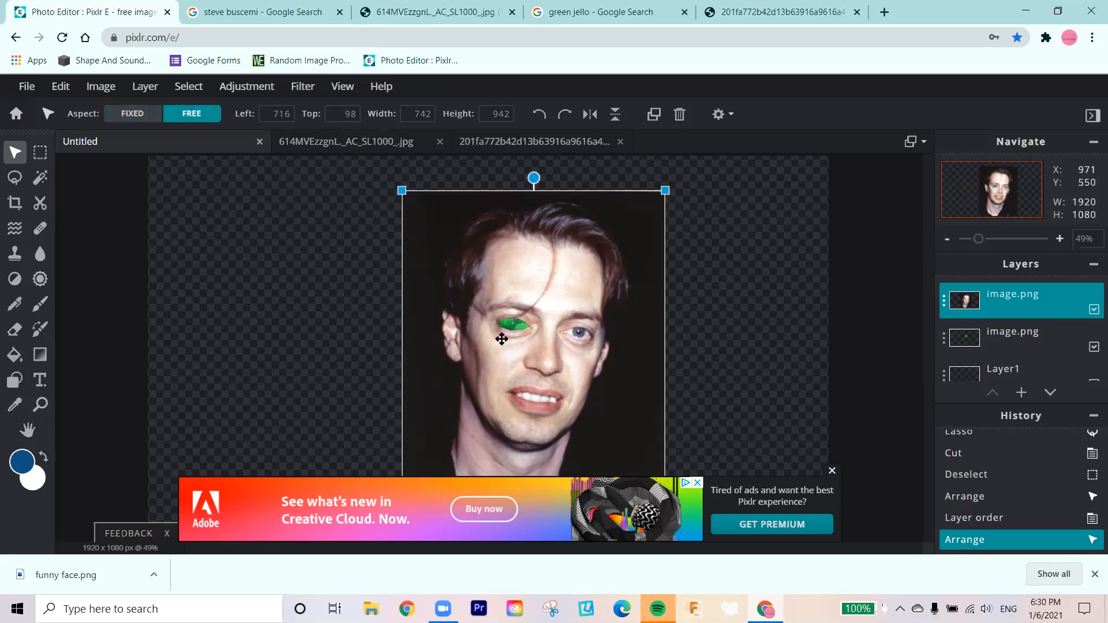
mouse_move(513, 325)
left_mouse_down()
mouse_move(504, 337)
mouse_move(516, 309)
left_mouse_up()
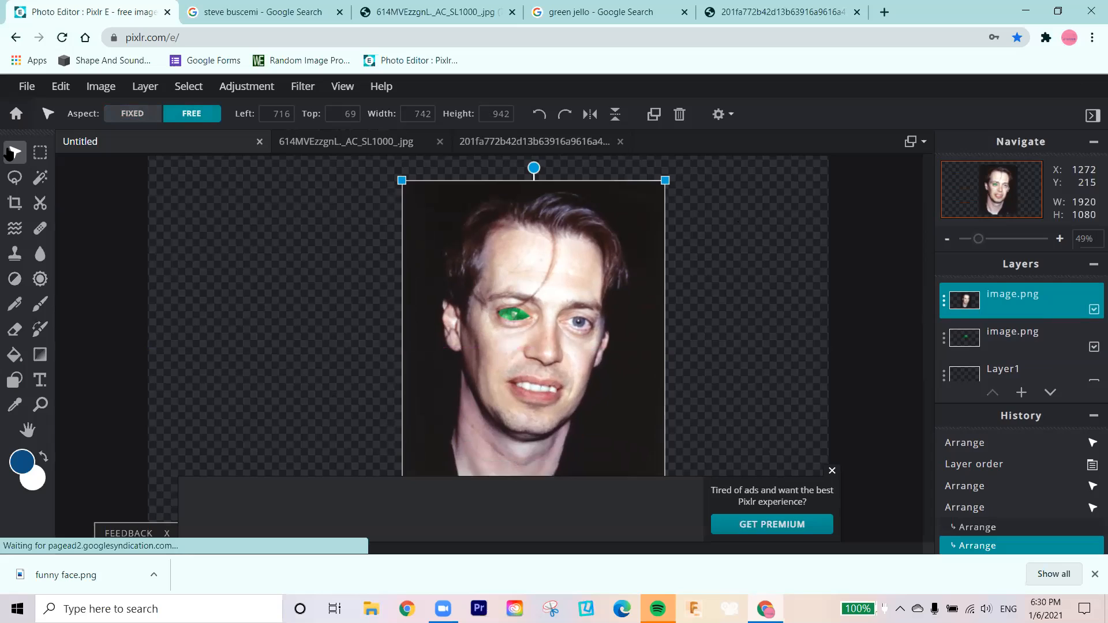
Turn off automatic layer selection and shift the jello behind the eye hole to about left 862, top 385
left_click(724, 116)
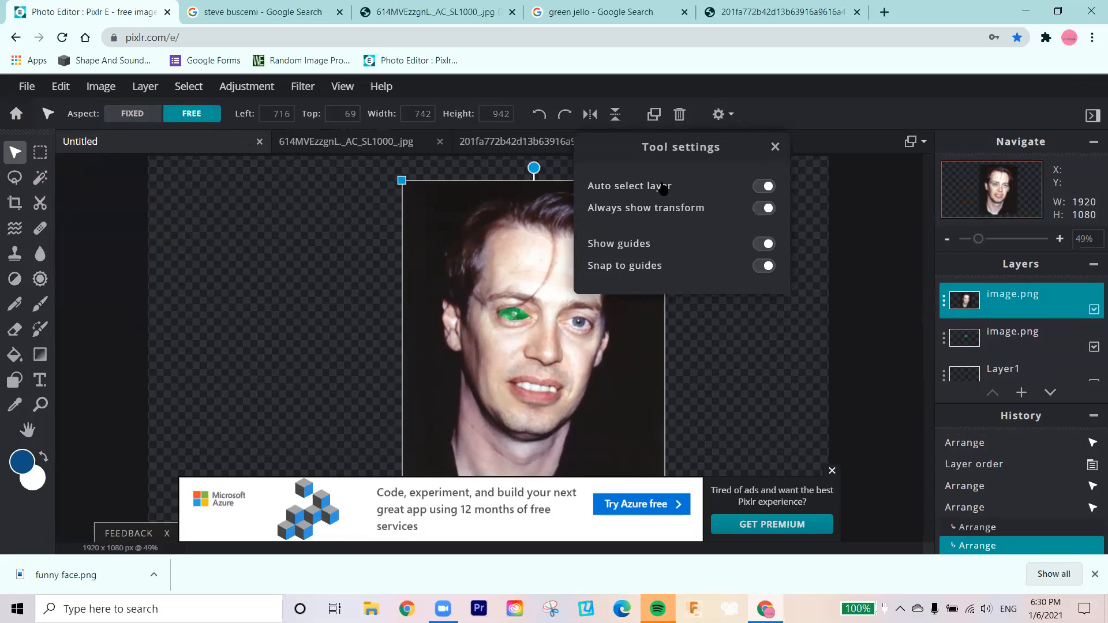
left_click(765, 186)
left_click(841, 303)
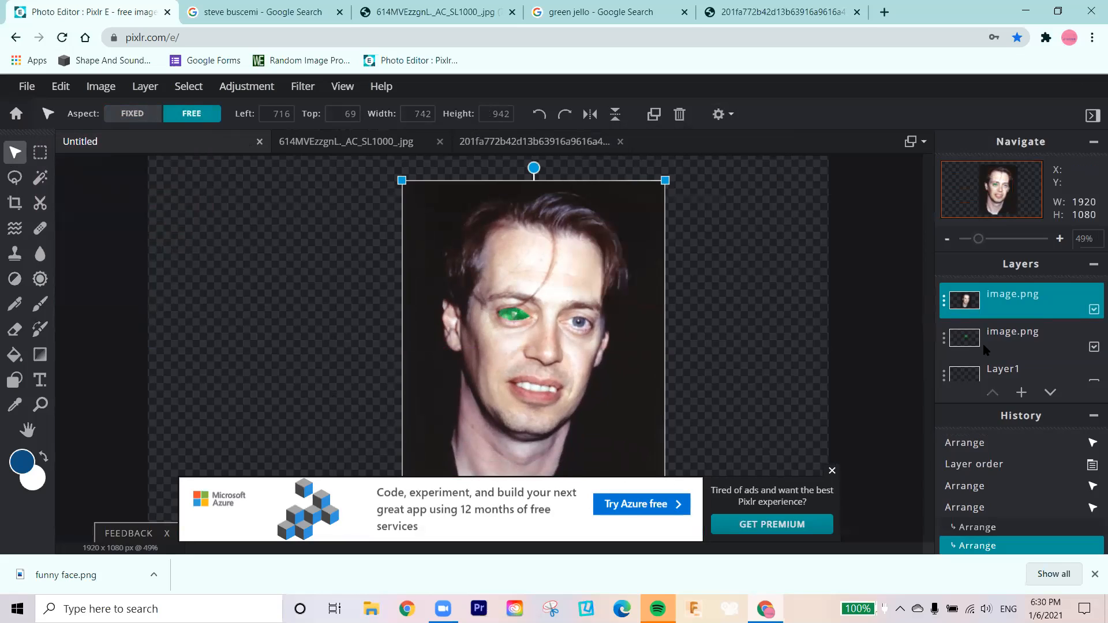
left_click(959, 344)
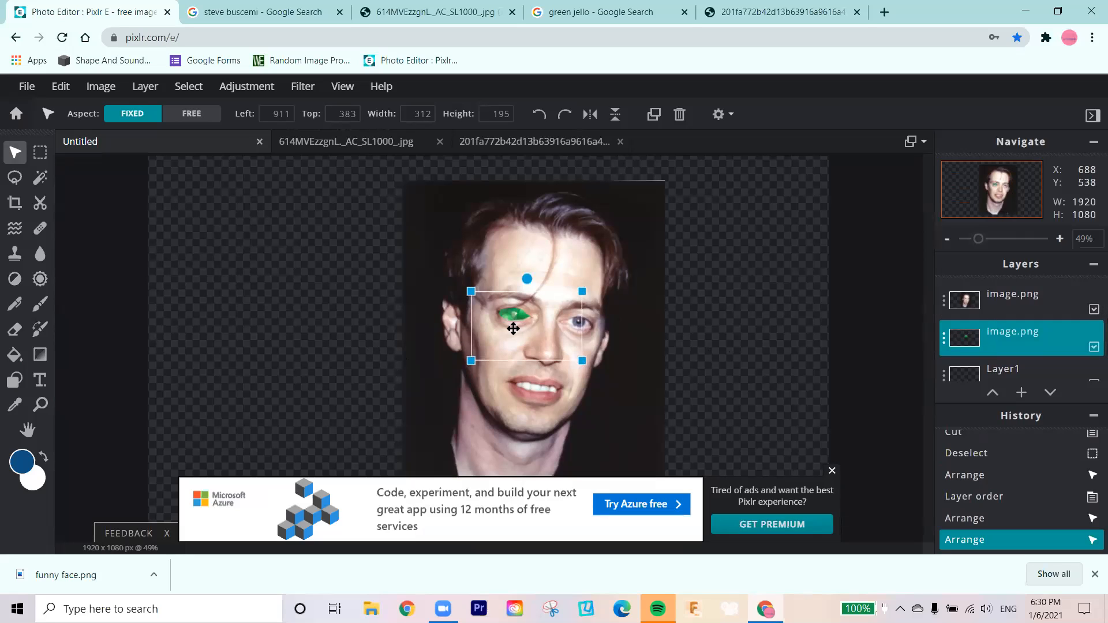
mouse_move(521, 316)
left_mouse_down()
mouse_move(205, 341)
mouse_move(505, 314)
left_mouse_up()
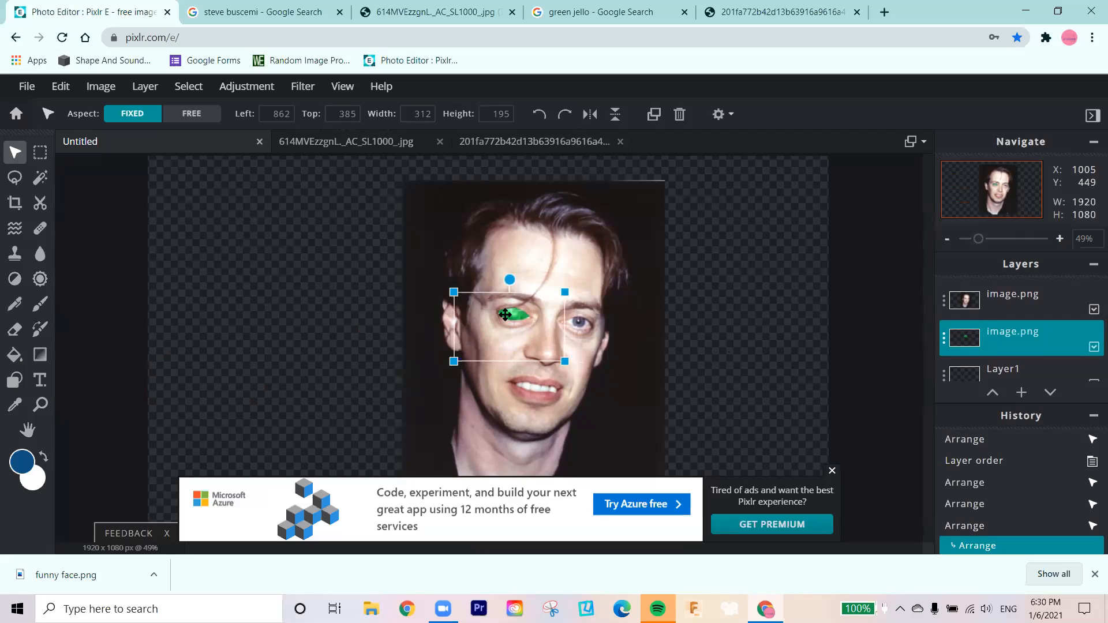
Turn automatic layer selection back on and move the portrait over the jello to about left 681, top 102
left_click(720, 115)
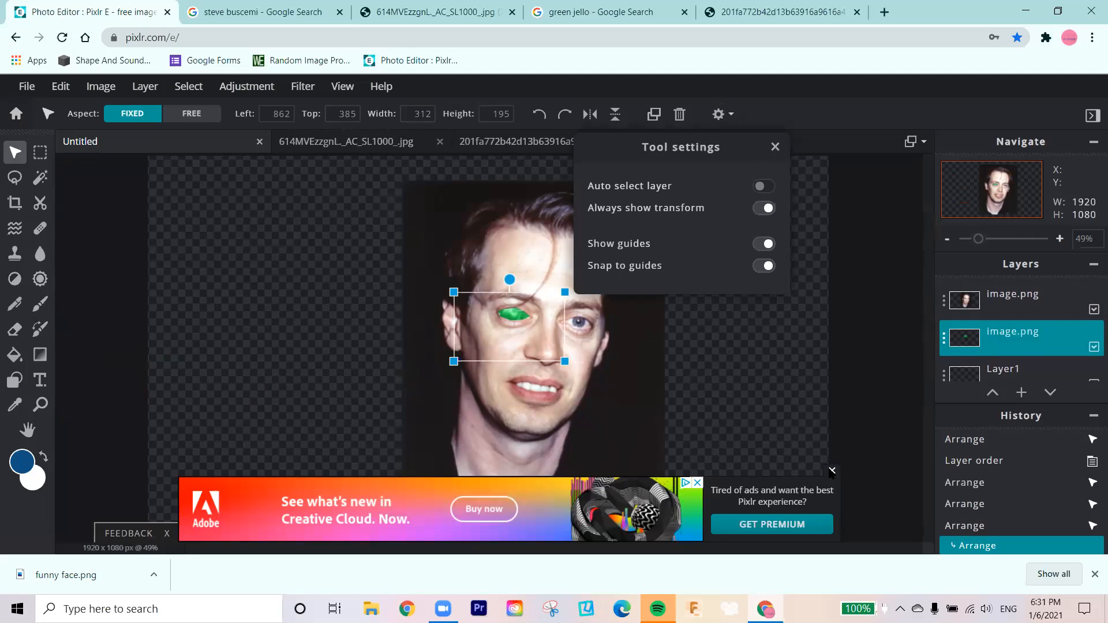
left_click(762, 187)
left_click(775, 146)
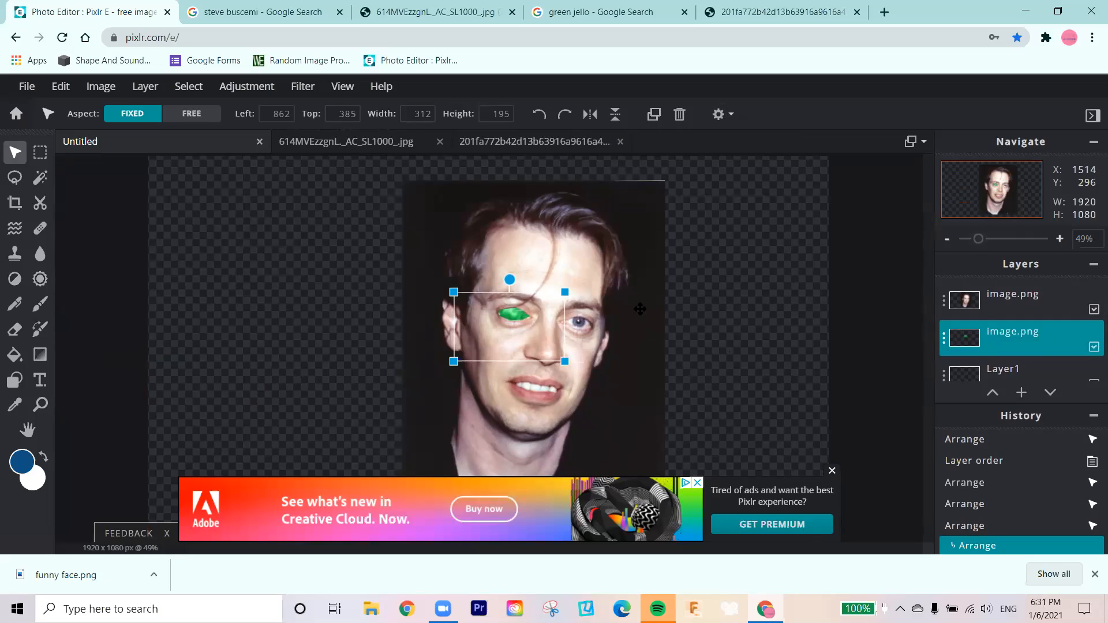
left_click(516, 315)
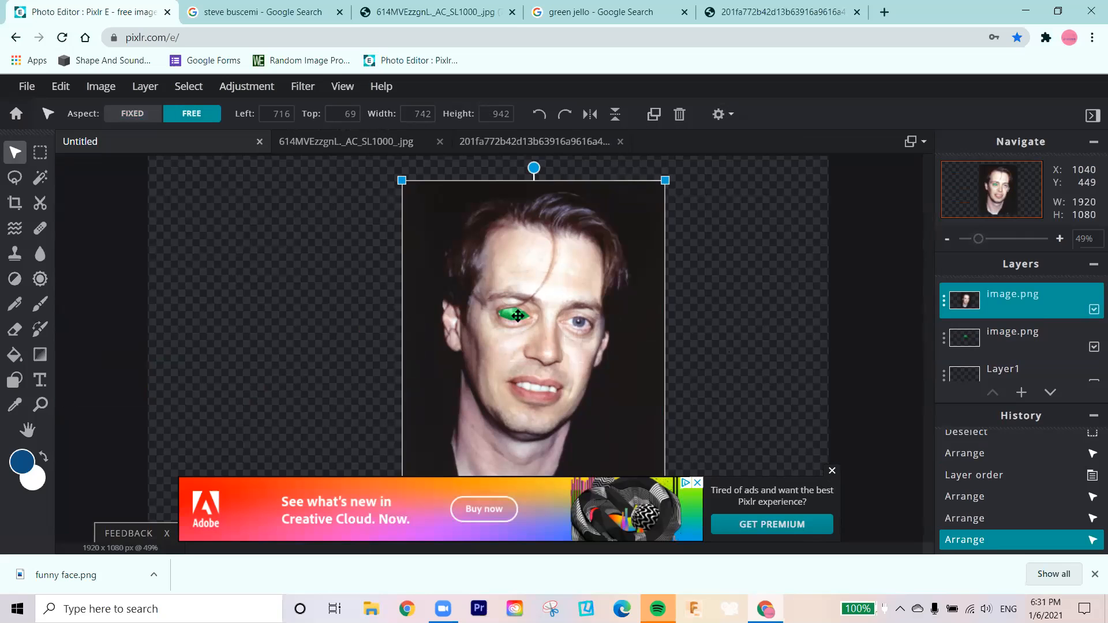
mouse_move(511, 313)
left_mouse_down()
mouse_move(471, 312)
mouse_move(544, 304)
mouse_move(523, 316)
left_mouse_up()
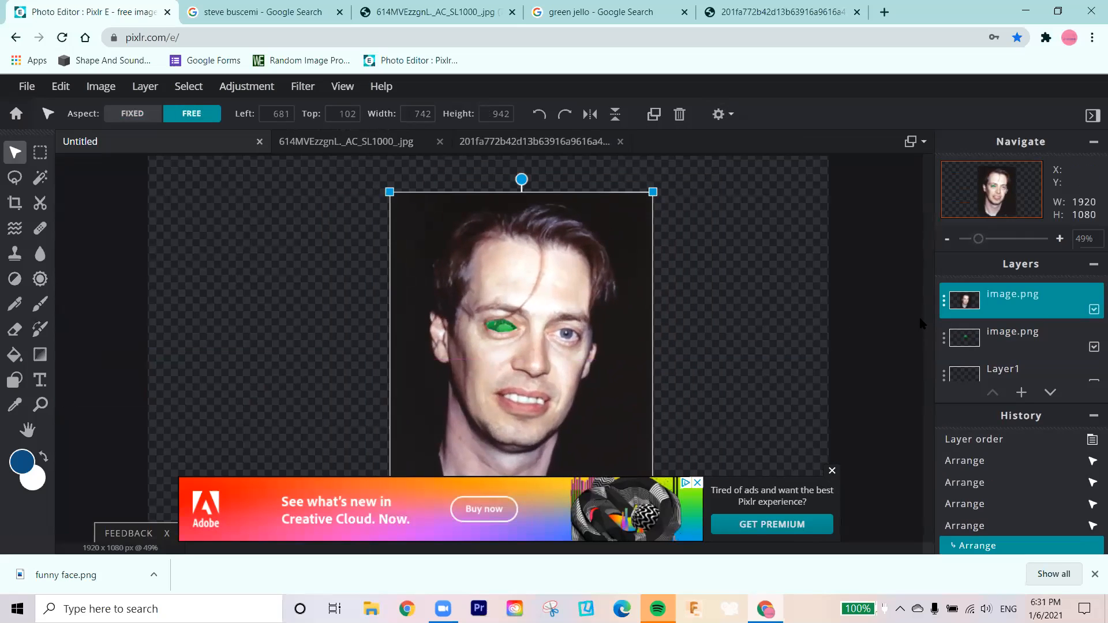
Move the jello out from behind the portrait to the empty area beside it, and place the portrait at about left 630, top 14
left_click_drag(571, 271, 616, 277)
left_click_drag(499, 334, 232, 353)
left_click_drag(572, 284, 419, 263)
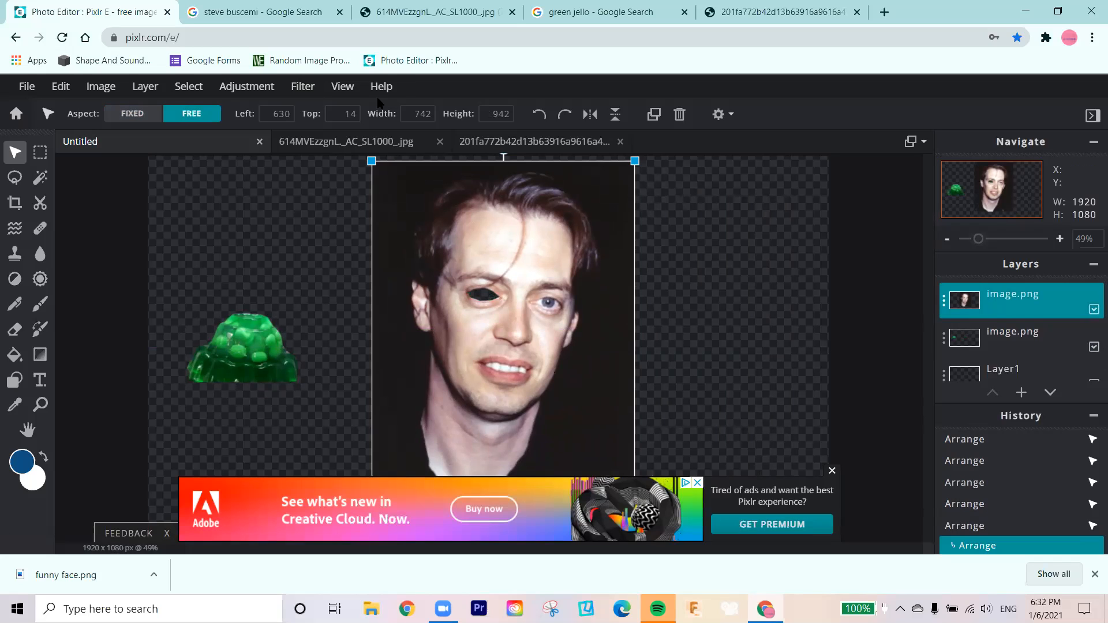
Browse the Instage effects in the effect library for the portrait and leave without applying any
left_click(301, 86)
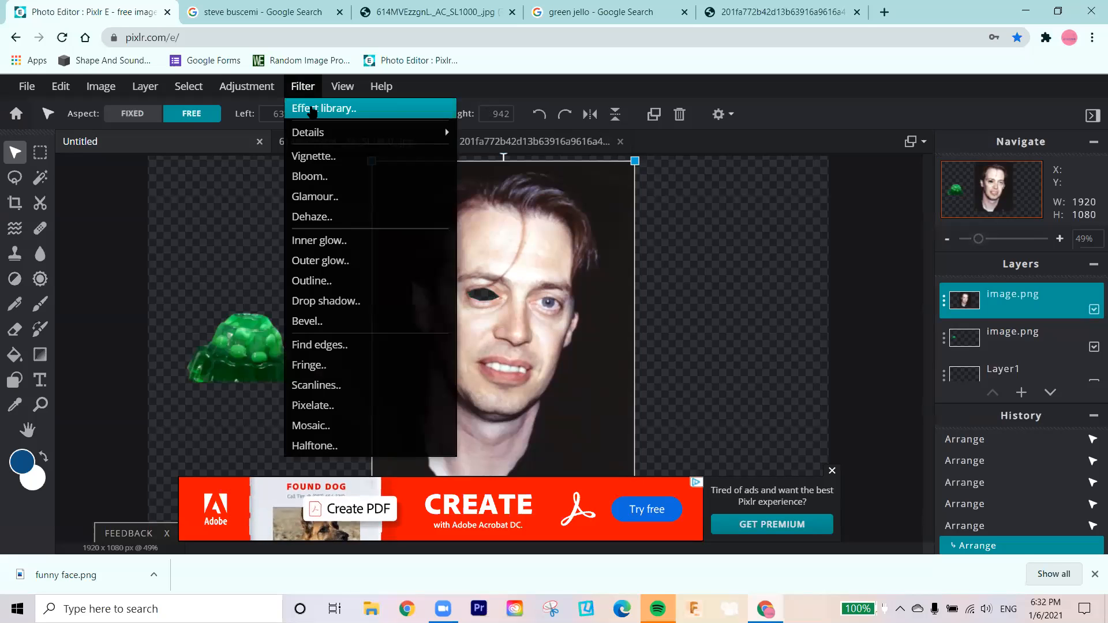
left_click(312, 108)
left_click_drag(419, 190, 289, 127)
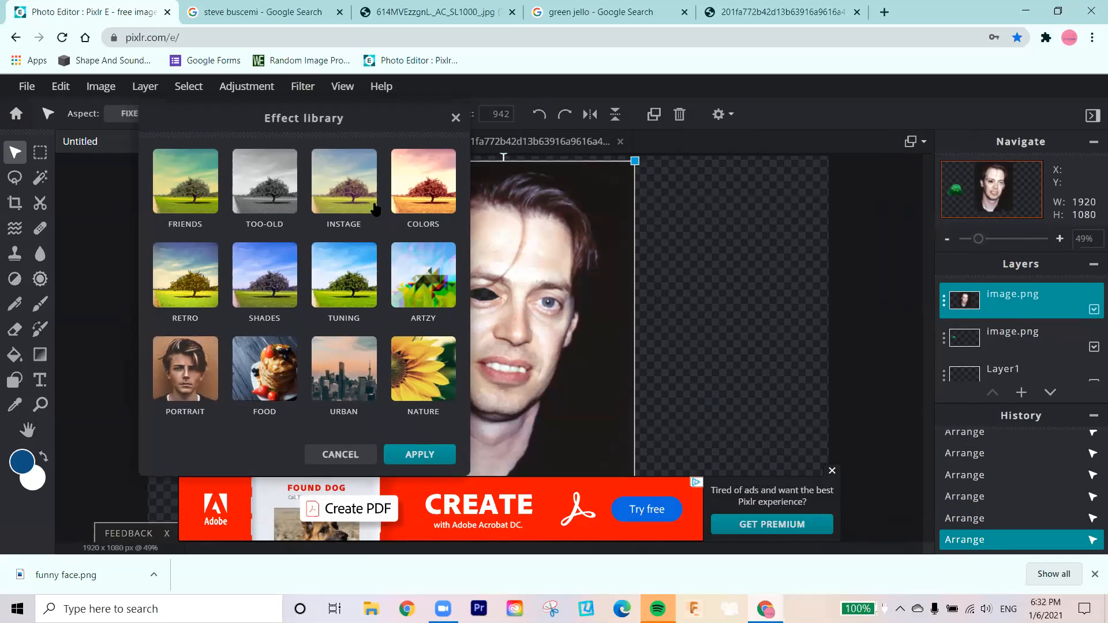
left_click(332, 194)
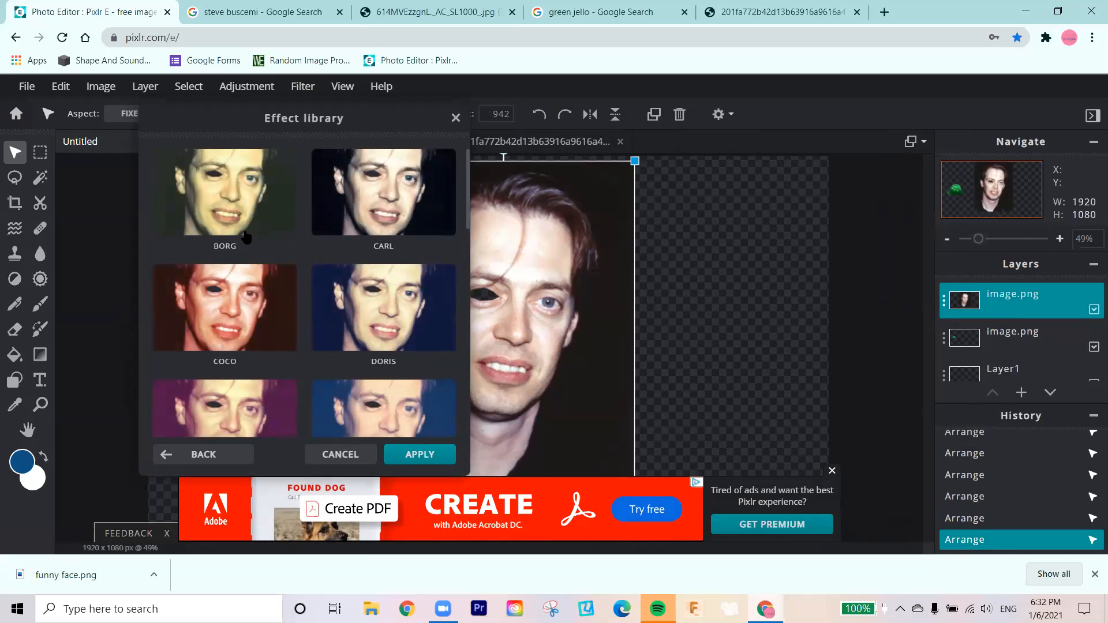
scroll(248, 248, "down", 8)
scroll(246, 237, "down", 4)
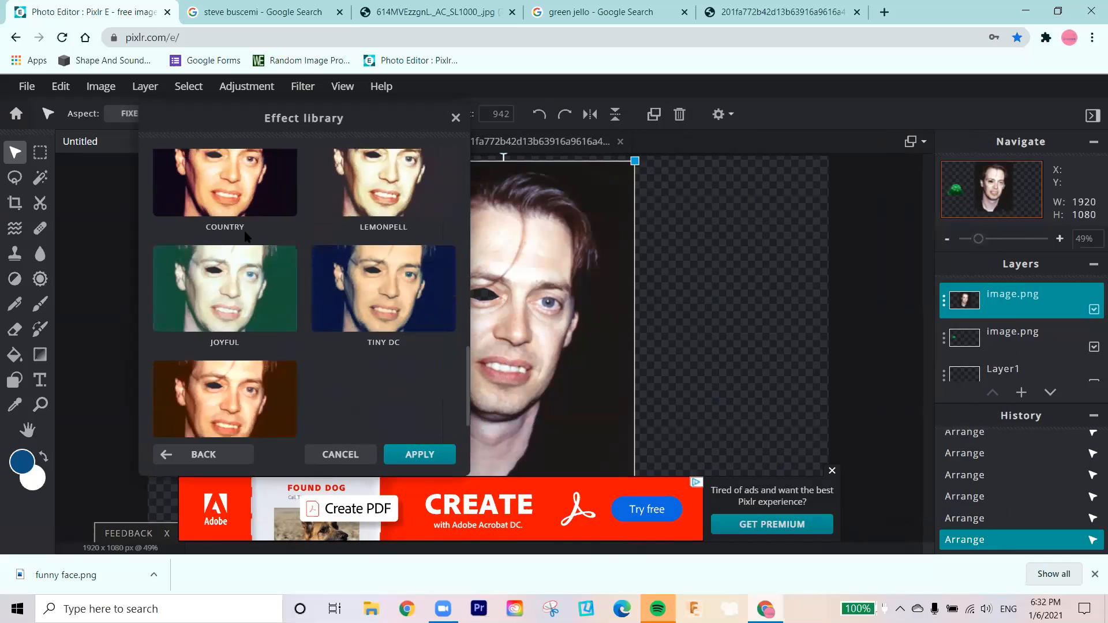
left_click(341, 454)
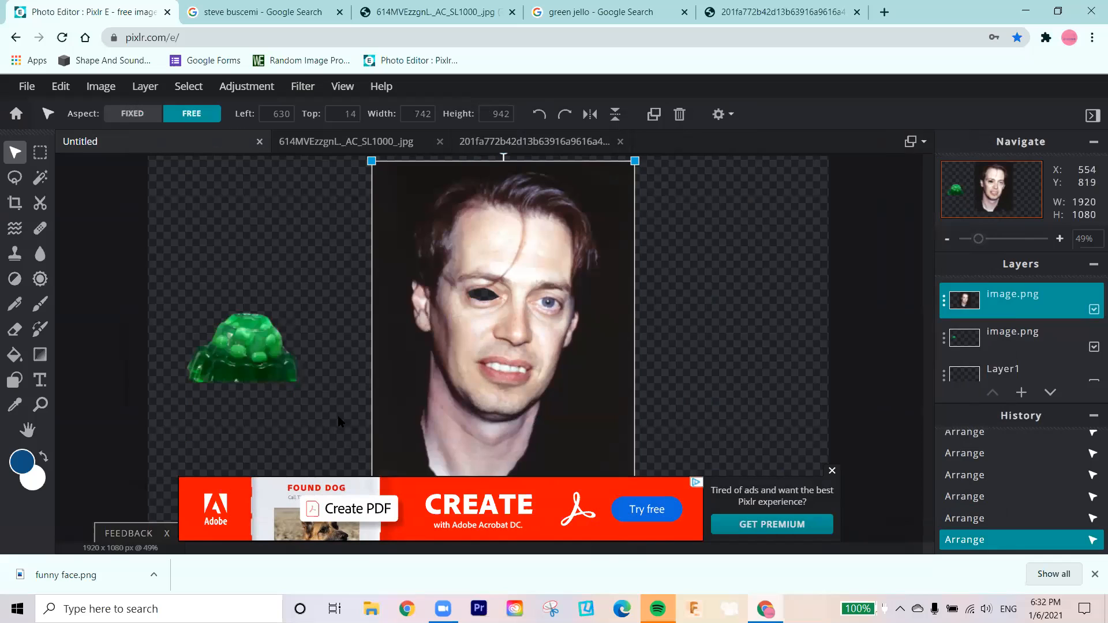
left_click(302, 86)
mouse_move(308, 138)
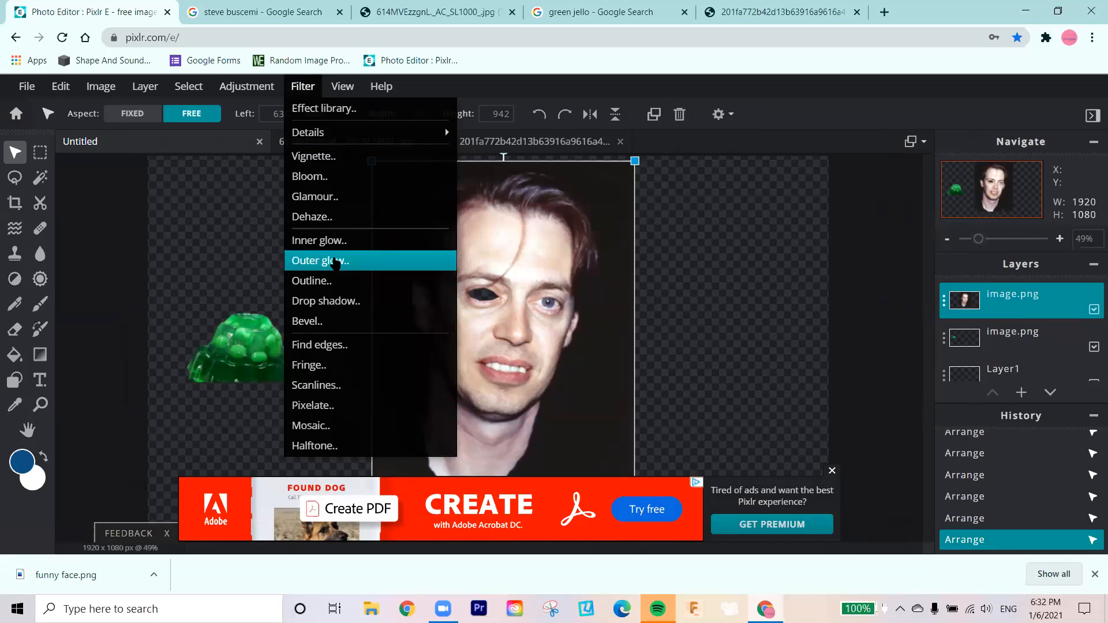
mouse_move(354, 137)
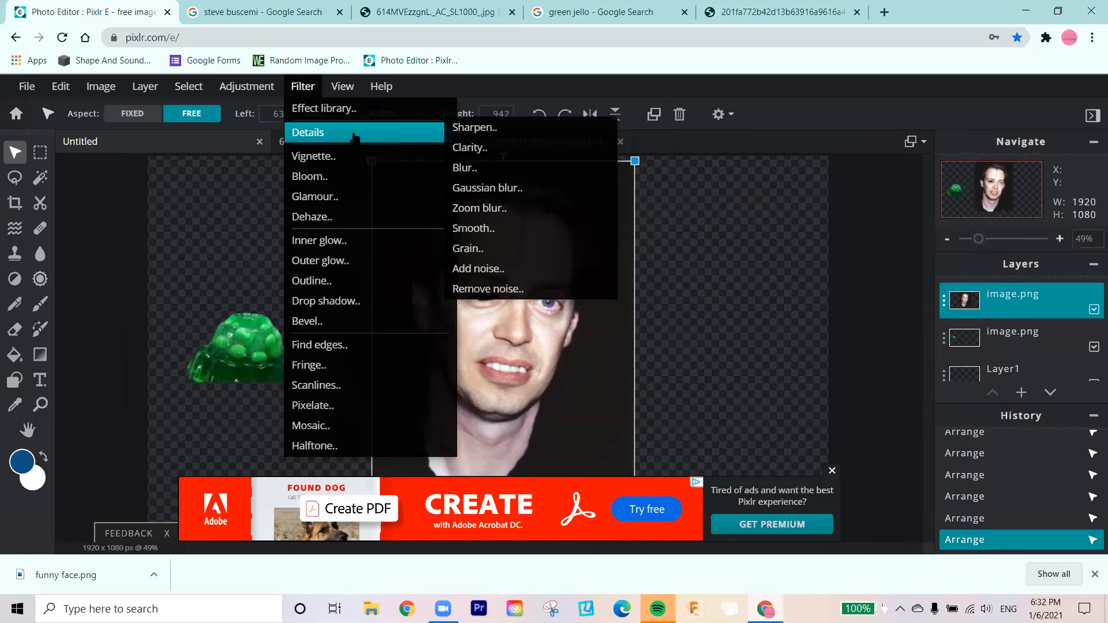
mouse_move(299, 95)
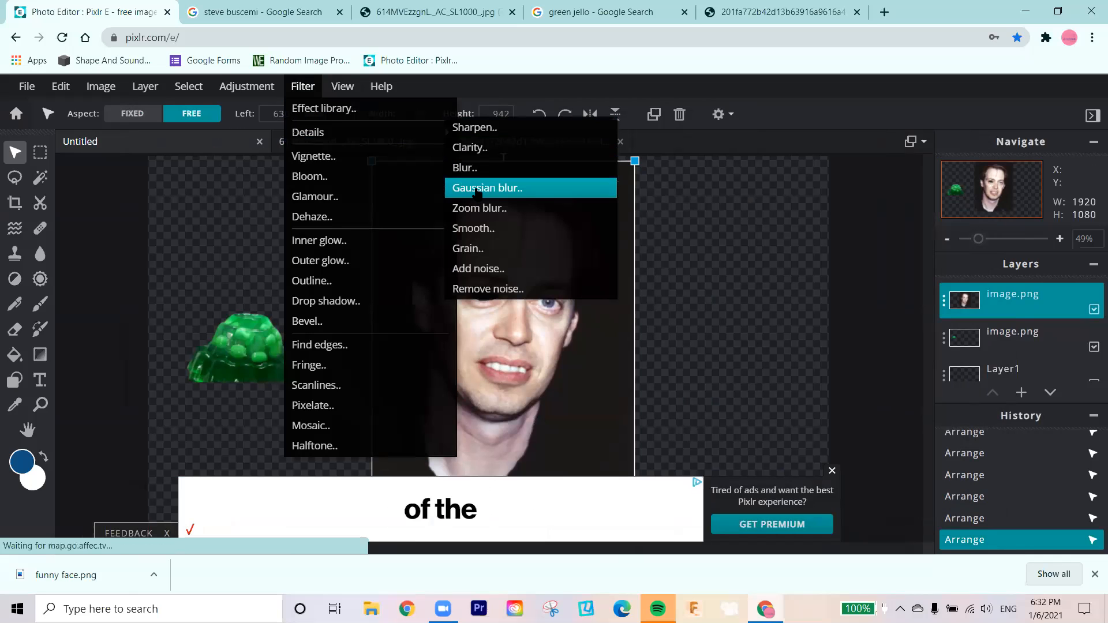
left_click(476, 189)
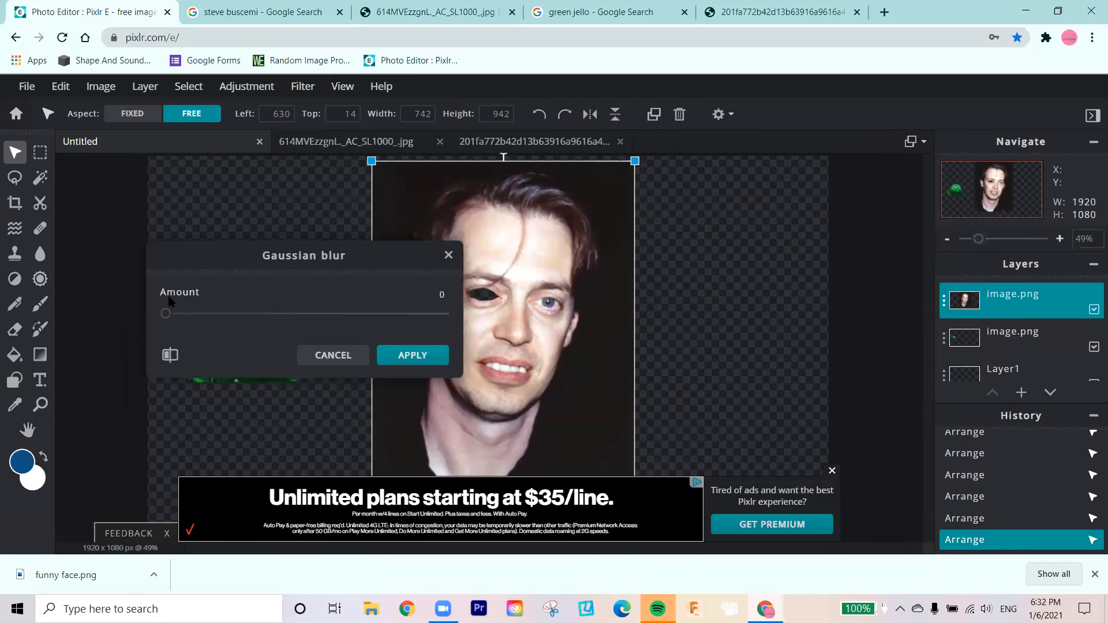
left_click_drag(249, 285, 208, 237)
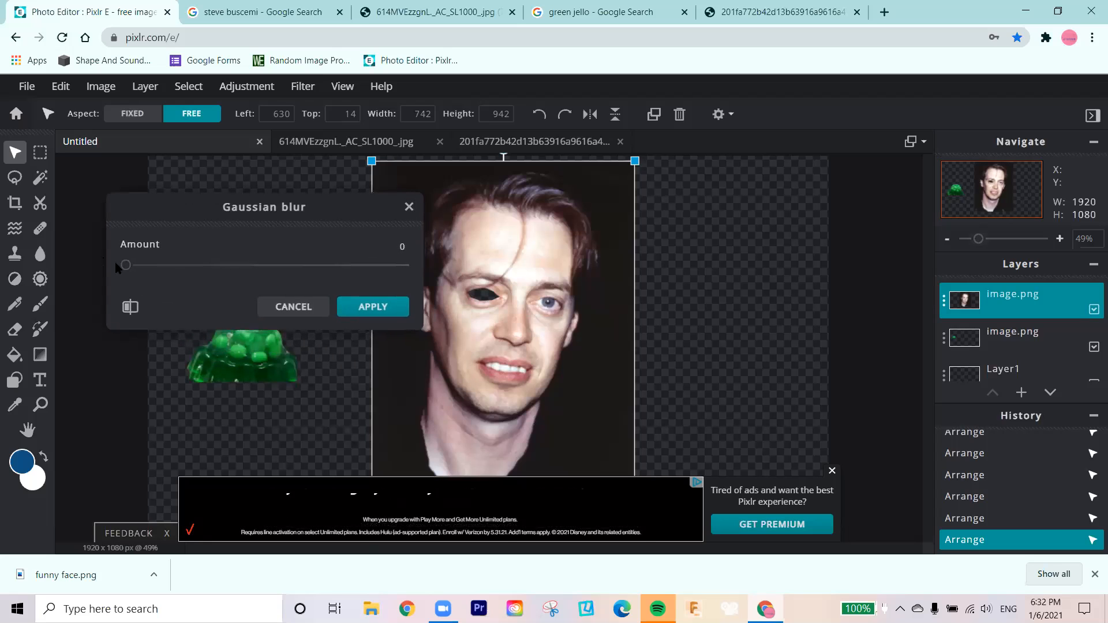
mouse_move(126, 265)
left_mouse_down()
mouse_move(337, 267)
mouse_move(363, 281)
mouse_move(129, 266)
mouse_move(354, 267)
mouse_move(123, 265)
mouse_move(434, 293)
mouse_move(384, 265)
mouse_move(122, 267)
left_mouse_up()
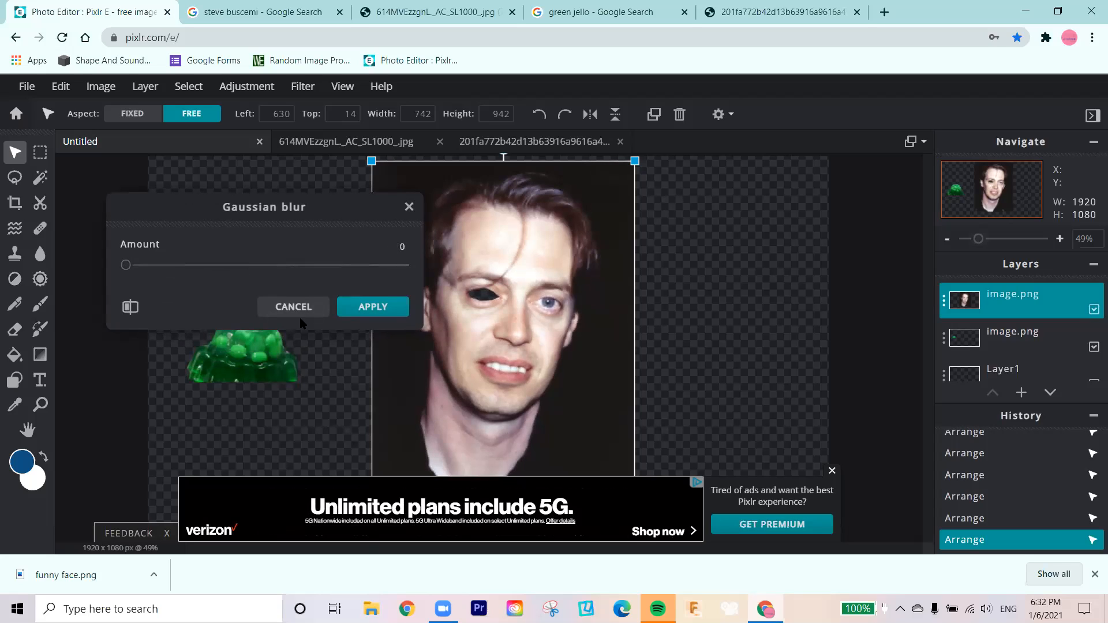
left_click(295, 307)
Preview the Scanlines filter on the portrait with size 5 and amount 52, and leave without applying it
left_click(303, 86)
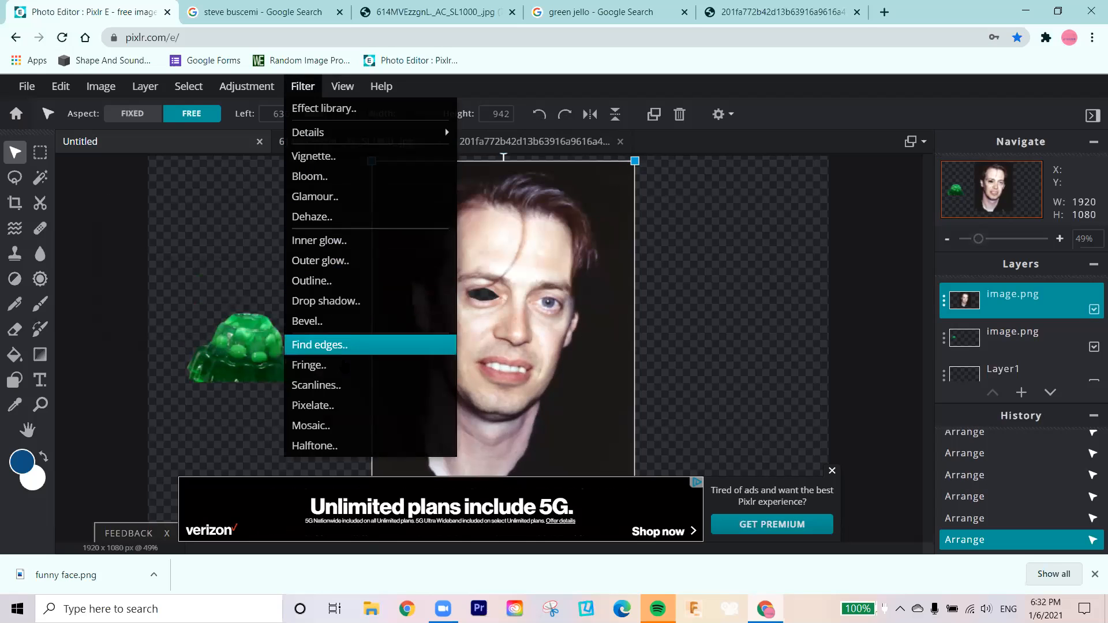
left_click(344, 388)
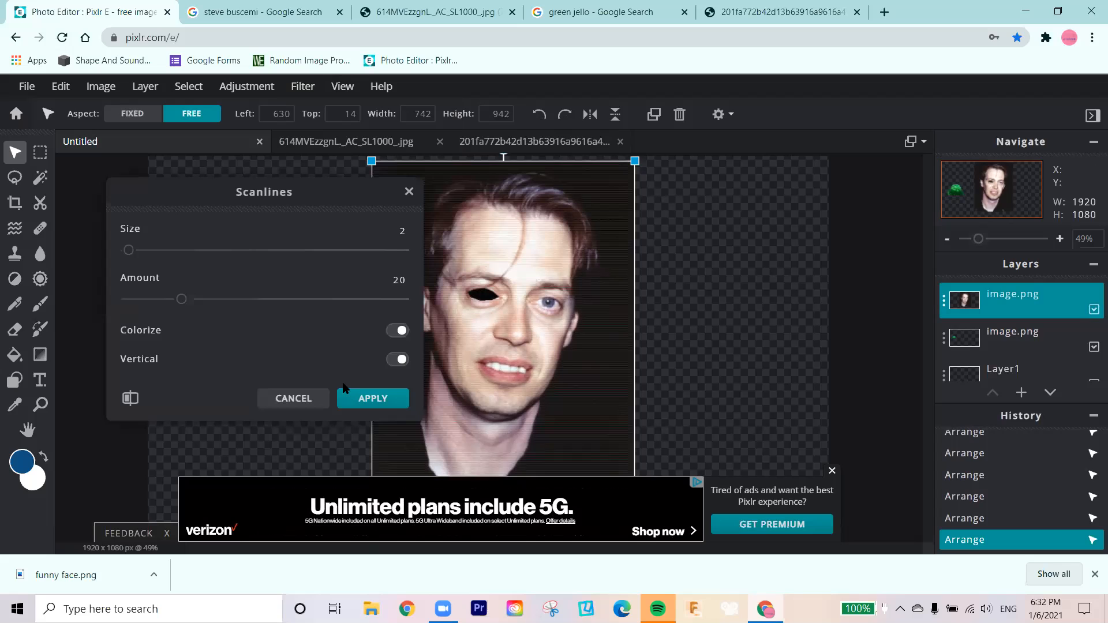
left_click_drag(181, 298, 323, 300)
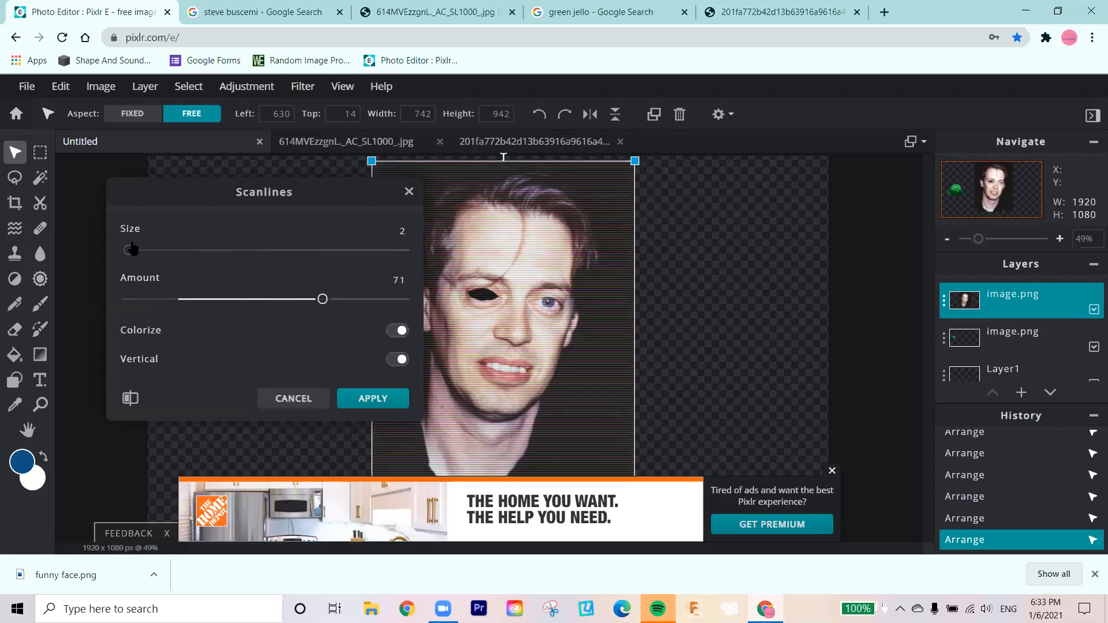
mouse_move(128, 252)
left_mouse_down()
mouse_move(217, 249)
mouse_move(137, 250)
left_mouse_up()
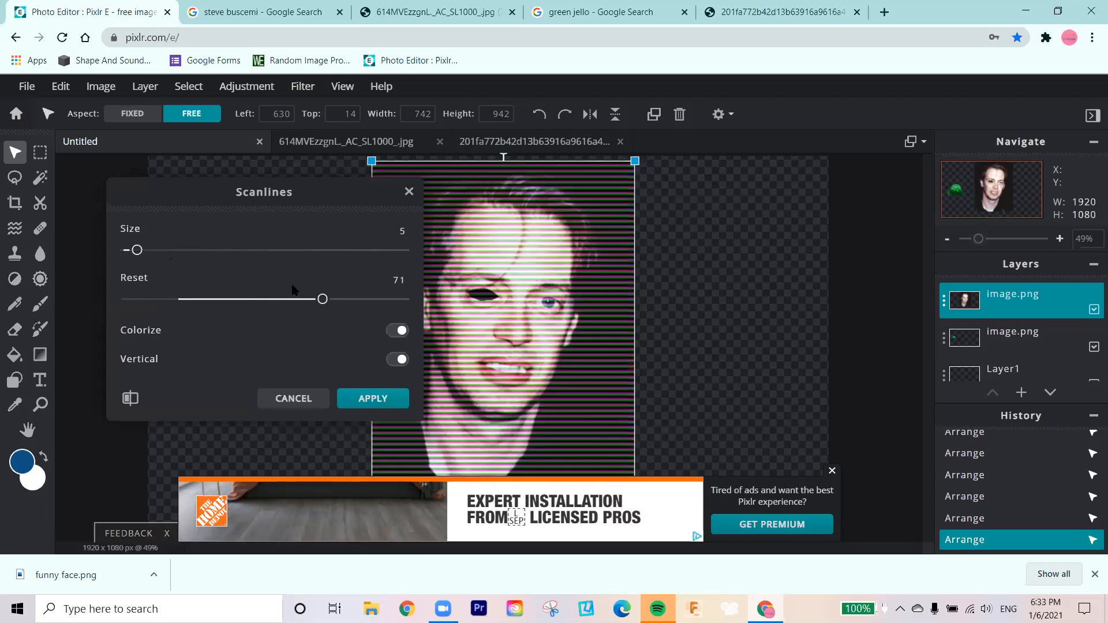
left_click_drag(322, 299, 269, 299)
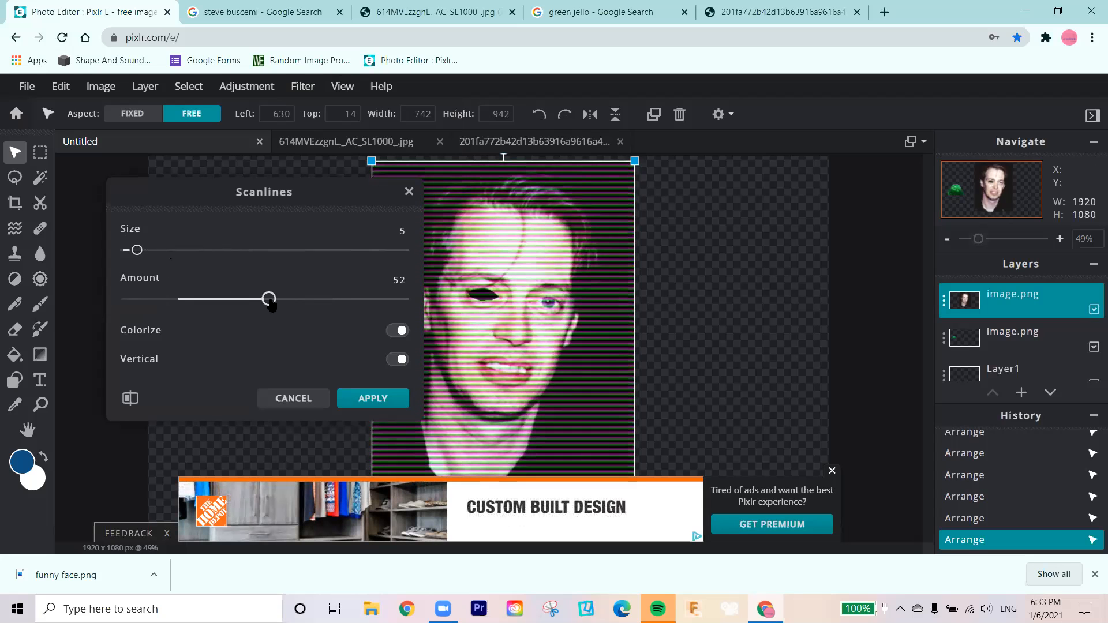
left_click(306, 406)
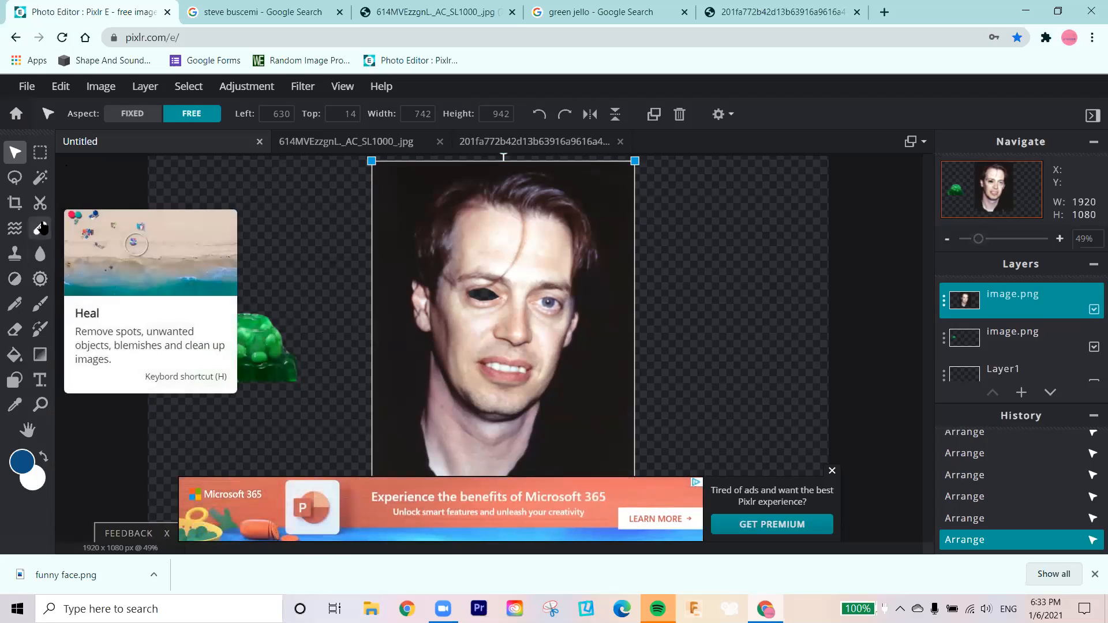
Outline the portrait's remaining eye, lids included, with a closed polygonal lasso selection about 105 by 63 px
left_click(40, 405)
left_click(557, 304)
left_click(570, 246)
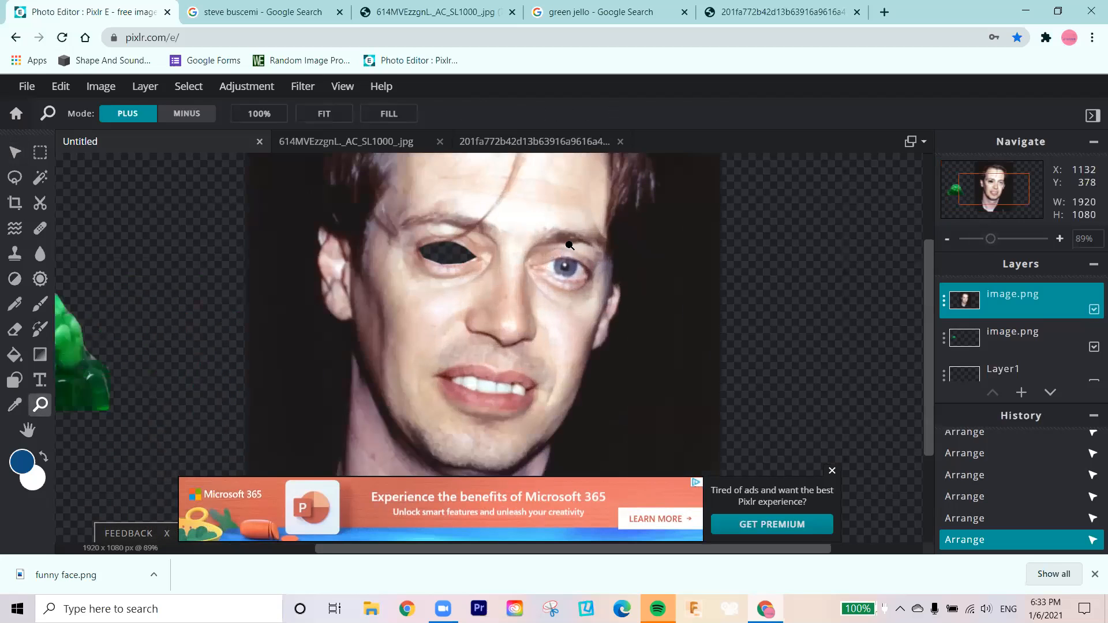
left_click(574, 274)
left_click(569, 278)
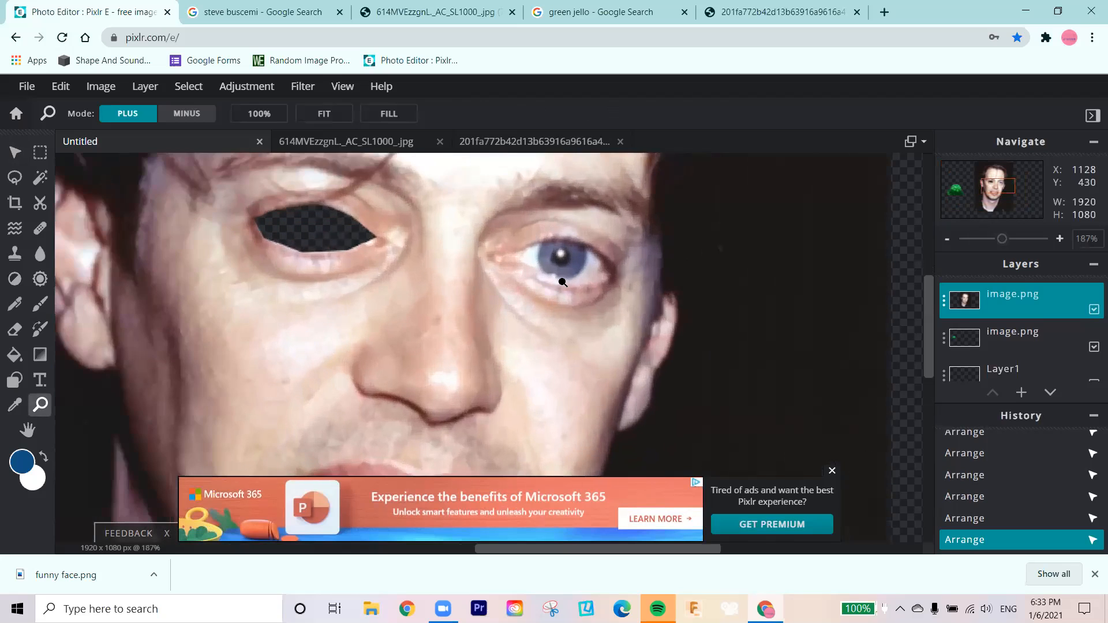
left_click(569, 251)
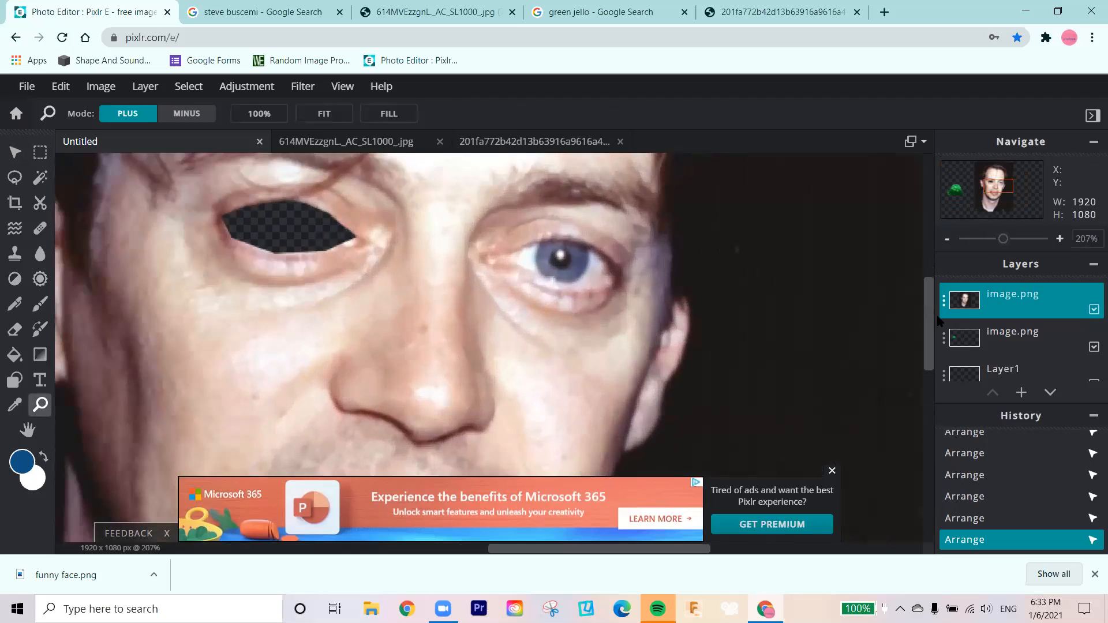
left_click_drag(927, 311, 929, 287)
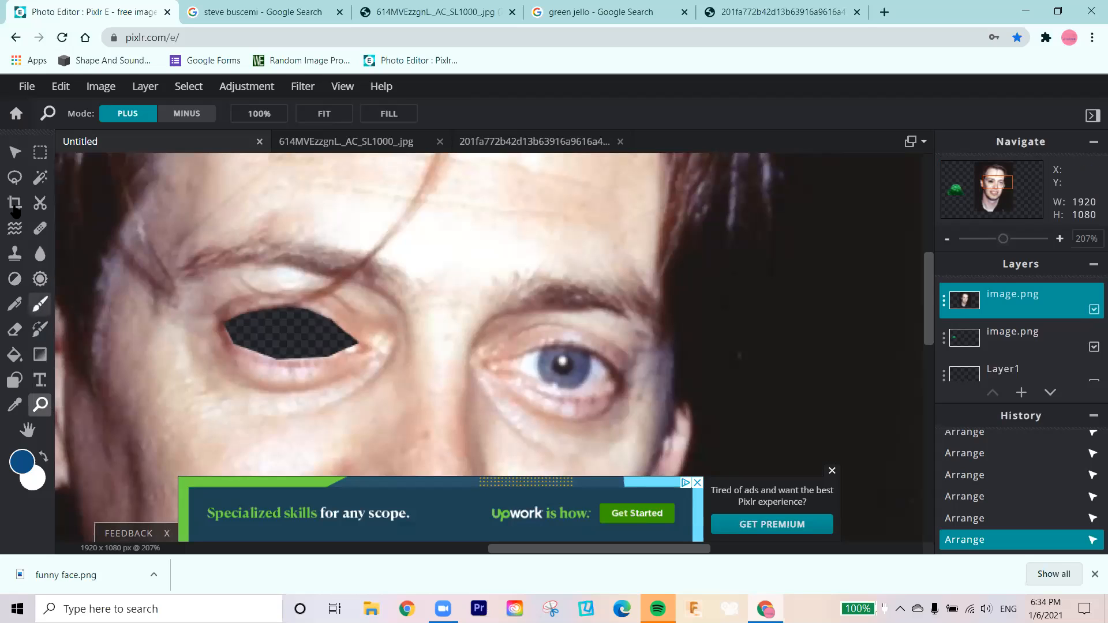
left_click(15, 178)
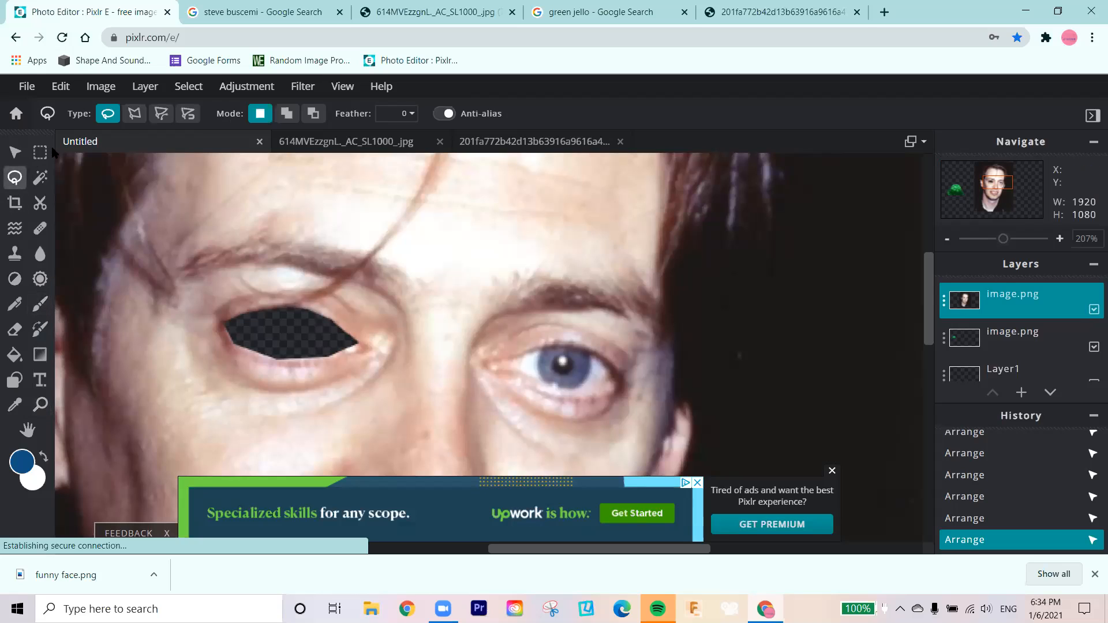
left_click(135, 113)
left_click(486, 353)
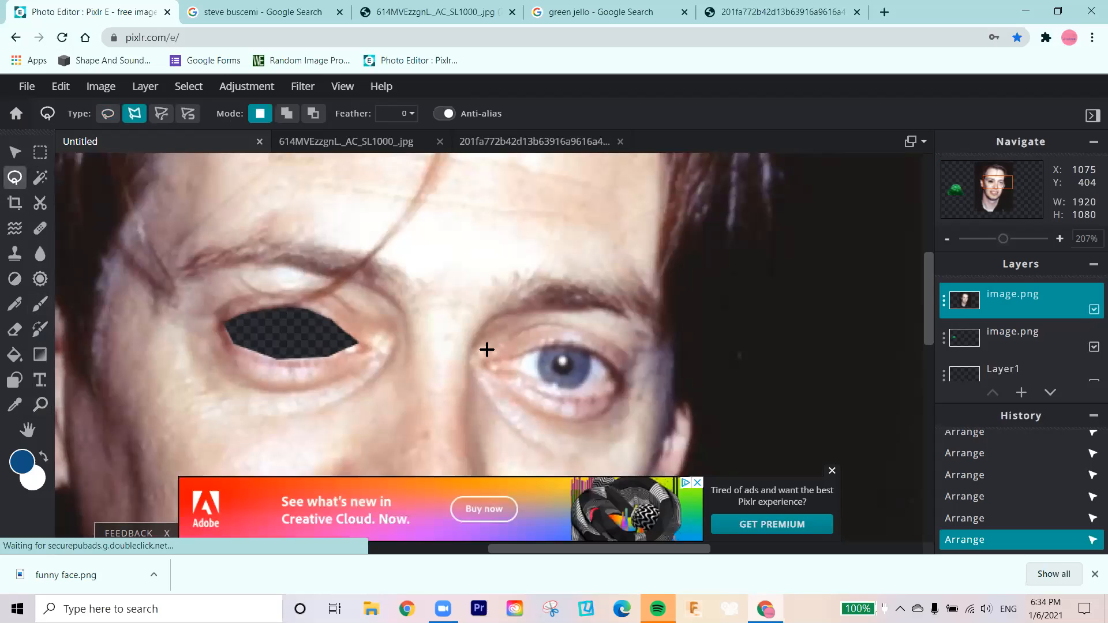
left_click(525, 329)
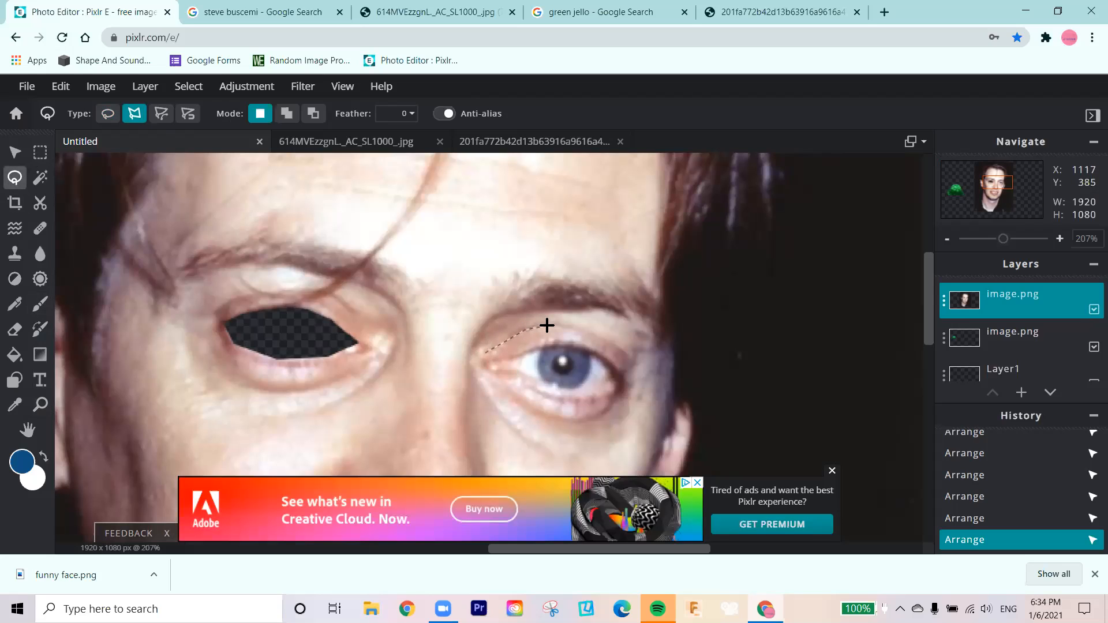
left_click(590, 332)
left_click(630, 375)
left_click(604, 411)
left_click(554, 417)
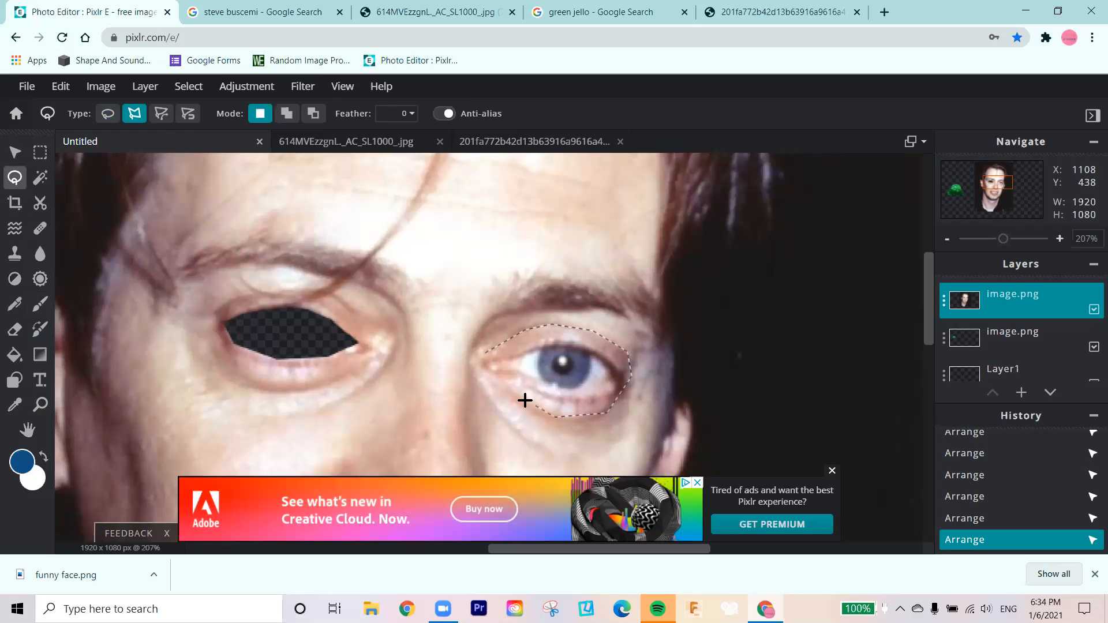
left_click(485, 353)
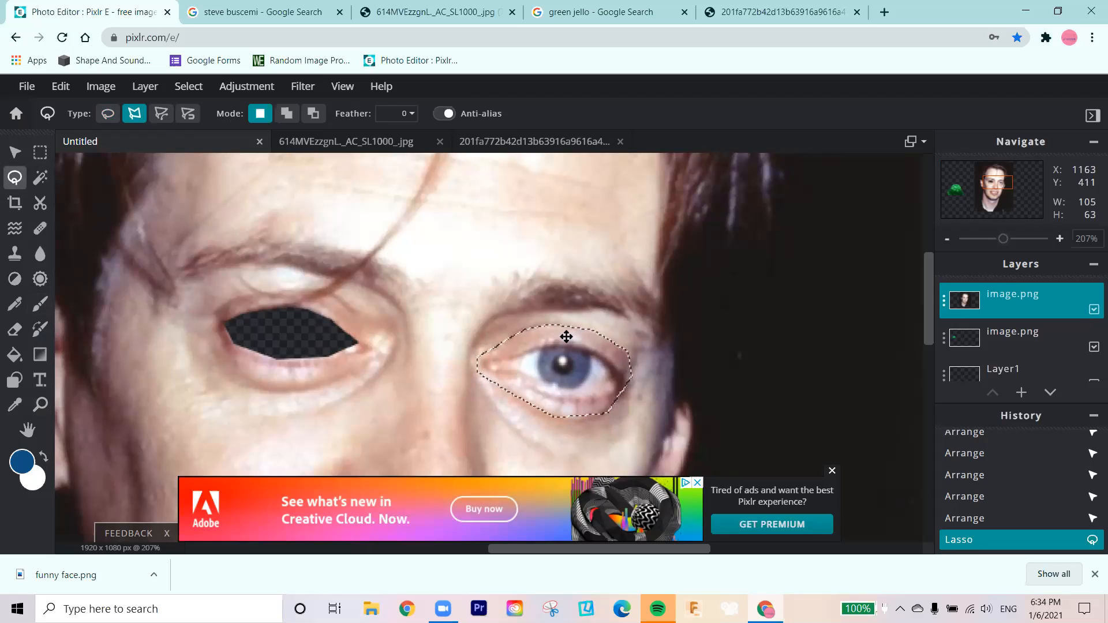
Copy the selected eye, paste it as its own layer, and move the copy up to about left 1049, top 259
key("alt")
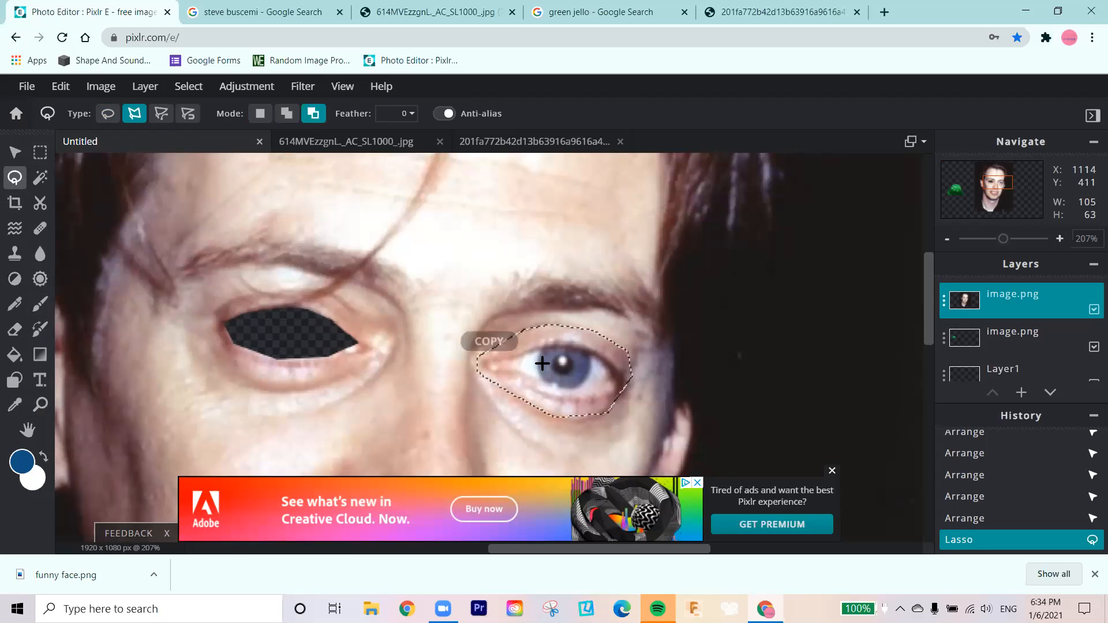
key("ctrl+d")
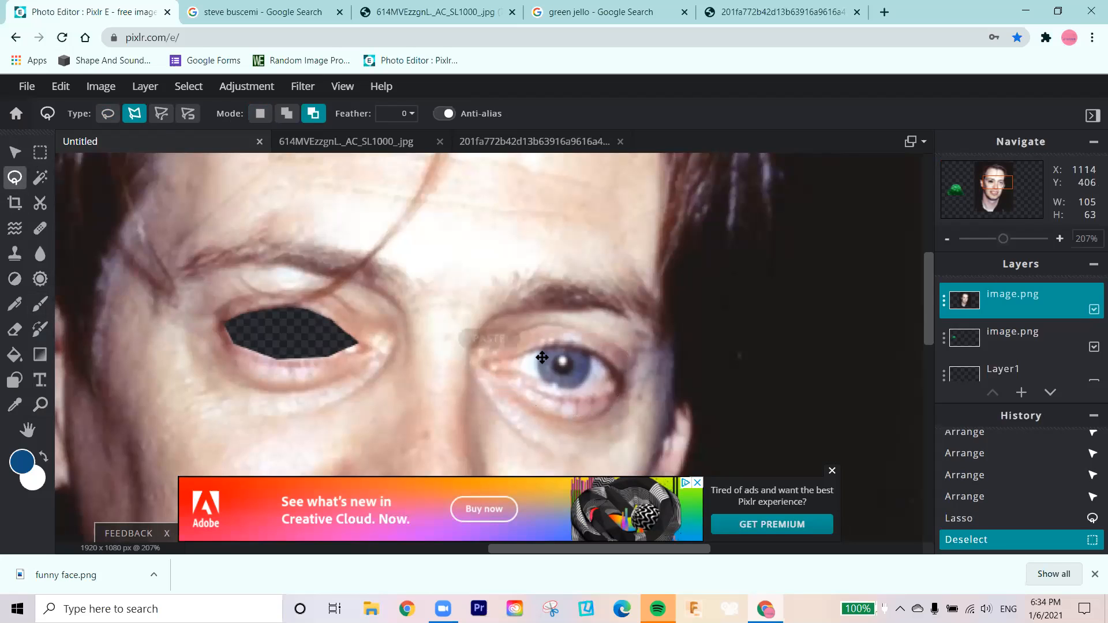
key("ctrl+v")
left_click(15, 152)
left_click_drag(539, 363, 563, 183)
Reposition the pasted eye on the forehead above the original eye, at about left 1071, top 239
scroll(568, 254, "up", 1)
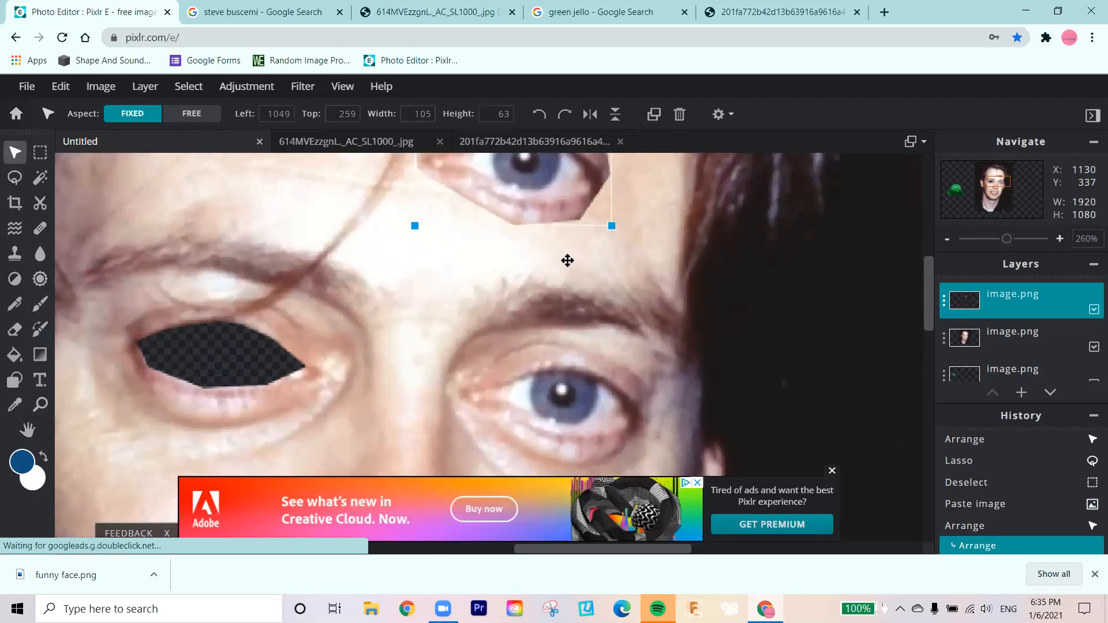
scroll(567, 259, "down", 1)
left_click_drag(931, 271, 923, 245)
left_click_drag(563, 285, 604, 242)
scroll(595, 264, "up", 1)
scroll(591, 271, "down", 1)
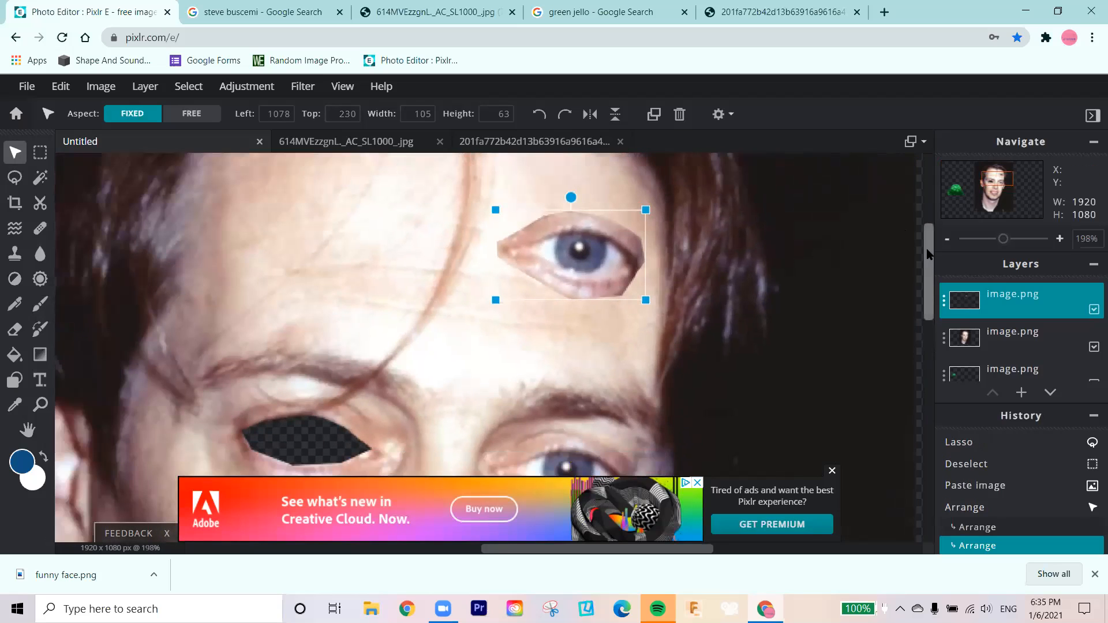
scroll(569, 265, "up", 1)
left_click_drag(579, 300, 570, 304)
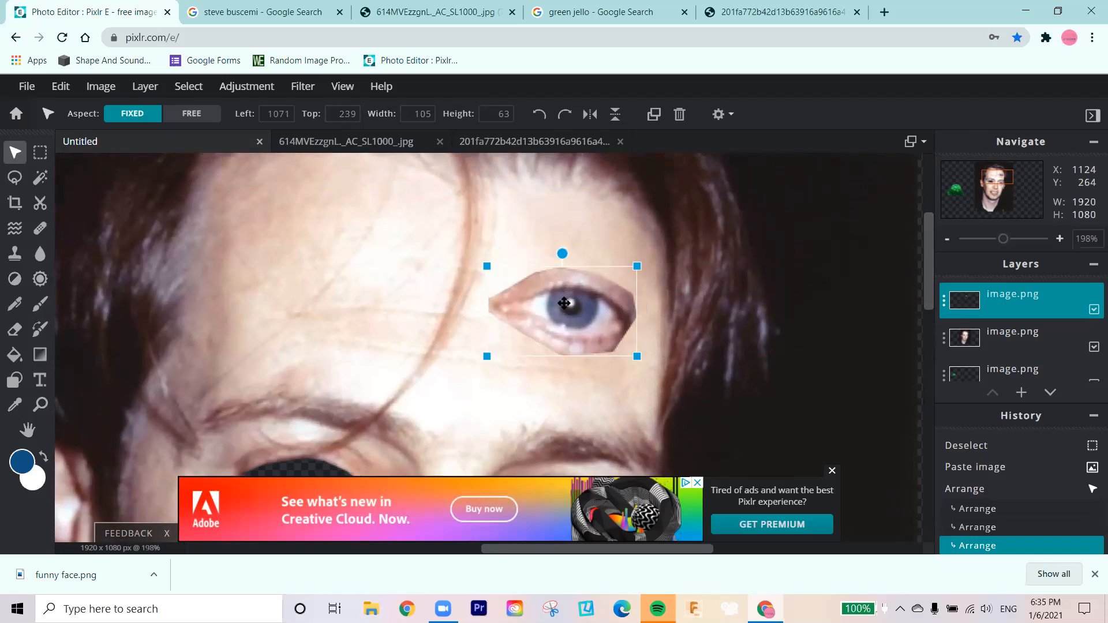
scroll(555, 386, "down", 3)
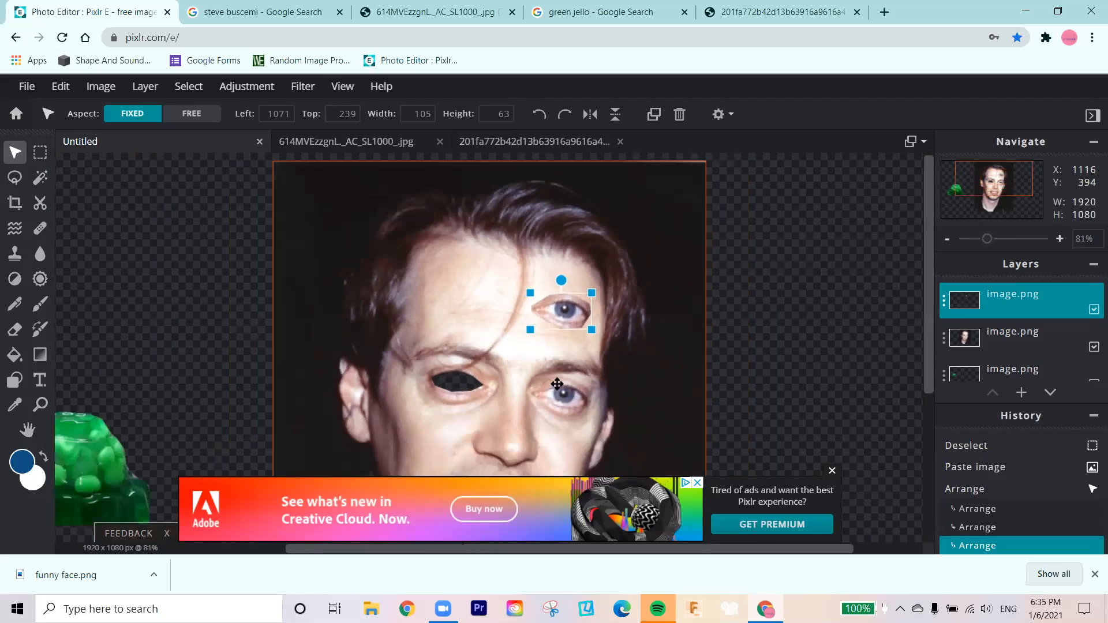
scroll(557, 384, "down", 2)
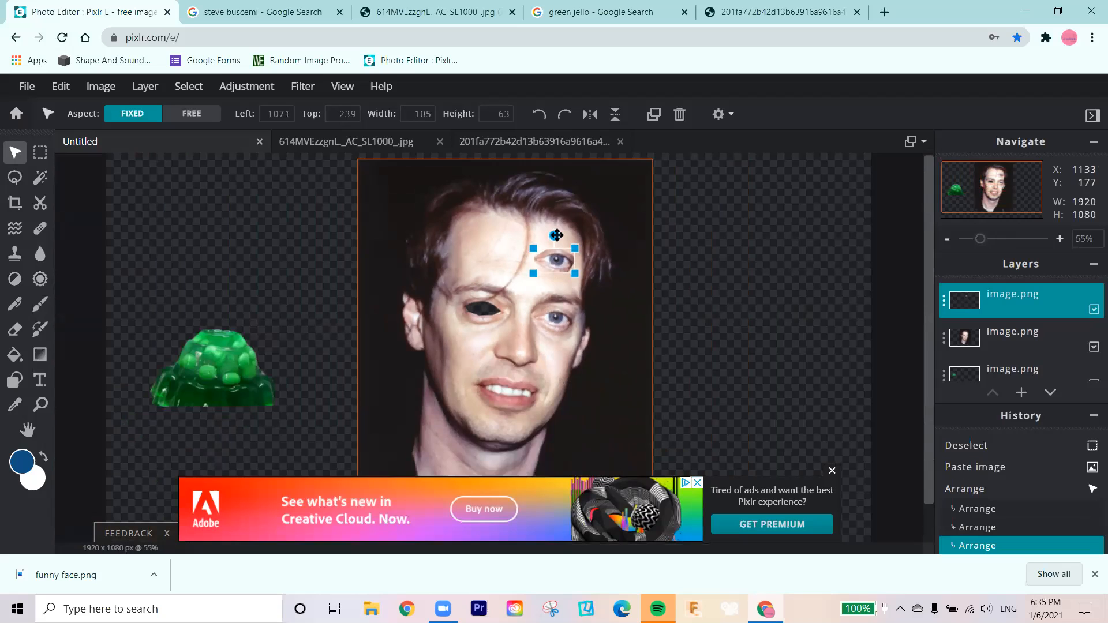
scroll(563, 267, "up", 2)
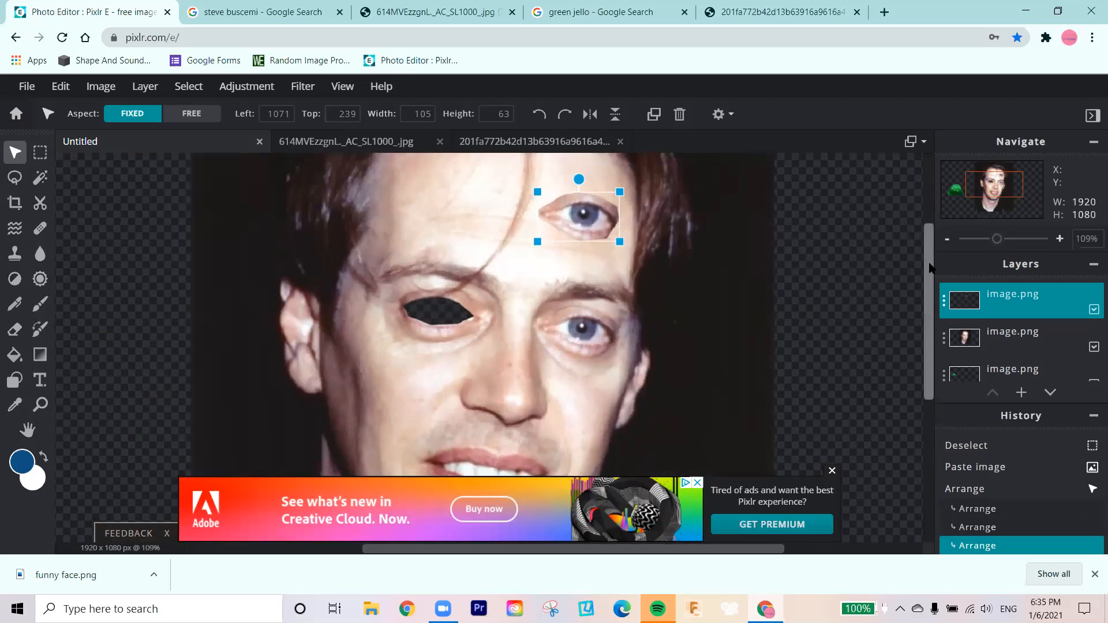
Set up the Heal tool with the patch method and a brush size of 14 for the forehead eye
left_click_drag(929, 276, 929, 247)
scroll(561, 319, "up", 2)
scroll(561, 319, "up", 2)
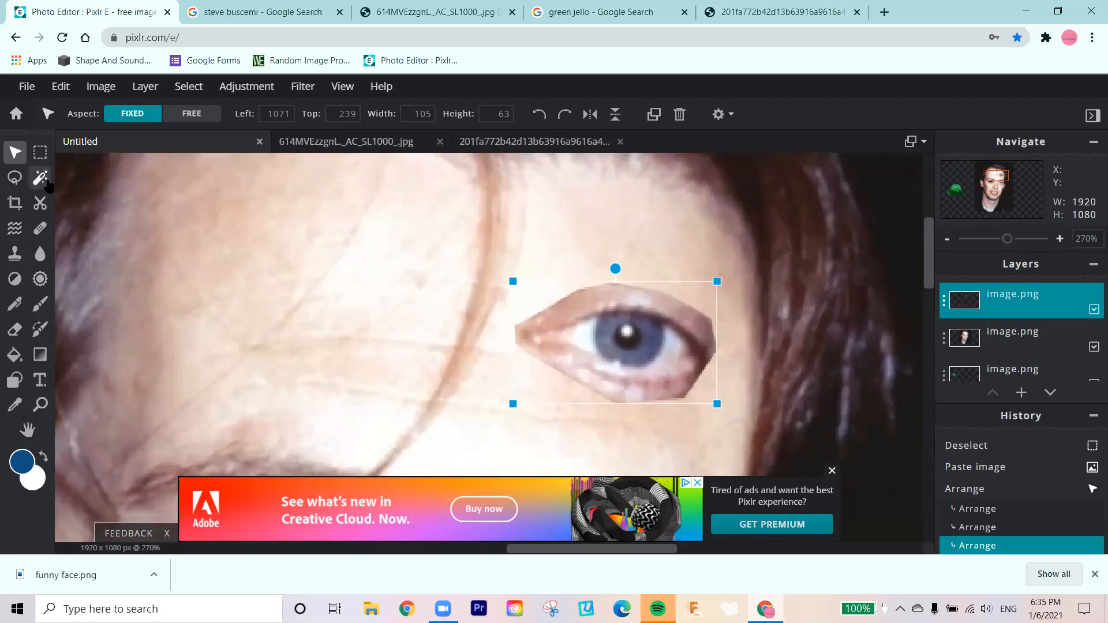
left_click(37, 231)
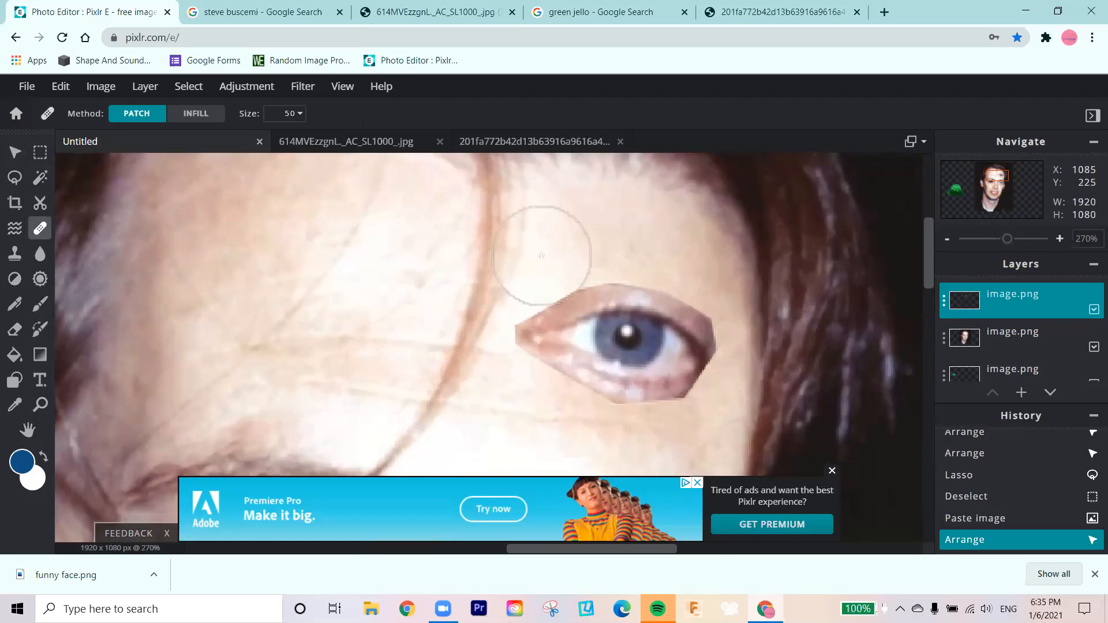
left_click(300, 115)
left_click_drag(208, 138, 188, 139)
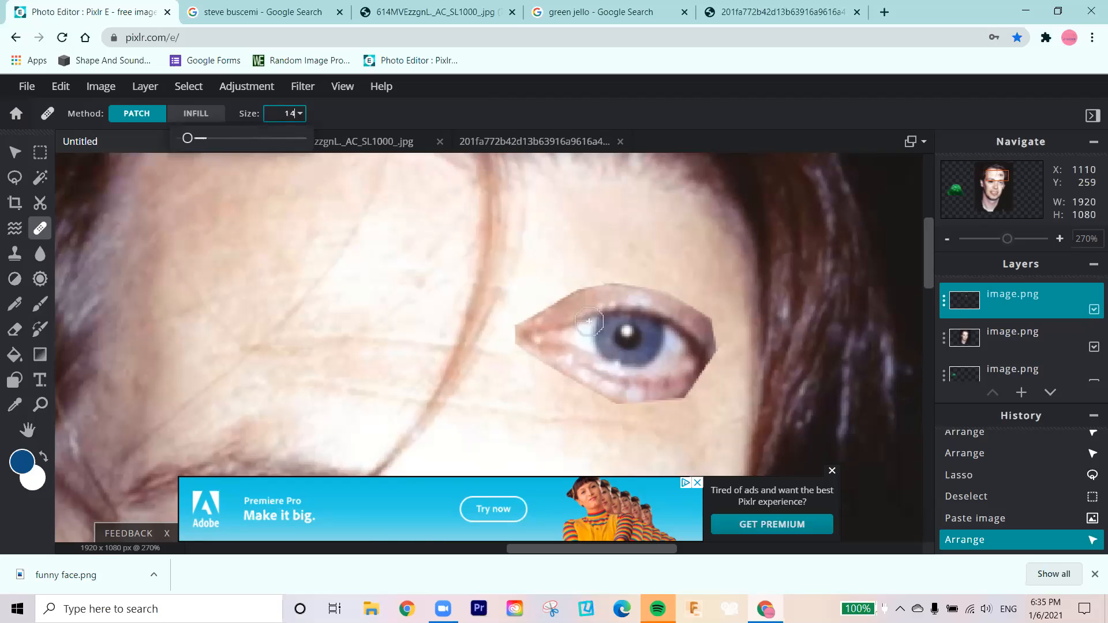
Try healing several spots around the iris and lower lid of the forehead eye with the patch method
left_click(584, 343)
left_click(589, 348)
left_click(639, 375)
left_click(625, 361)
left_click(610, 352)
left_click(588, 333)
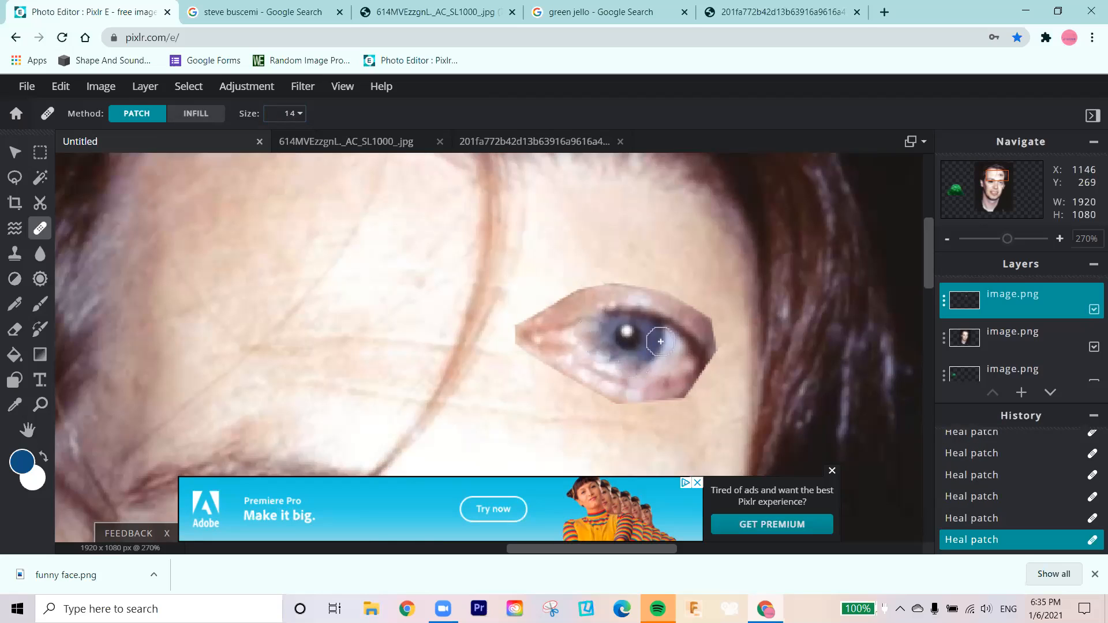
Undo all the heal patches made on the forehead eye
key("ctrl+z")
key("ctrl+z")
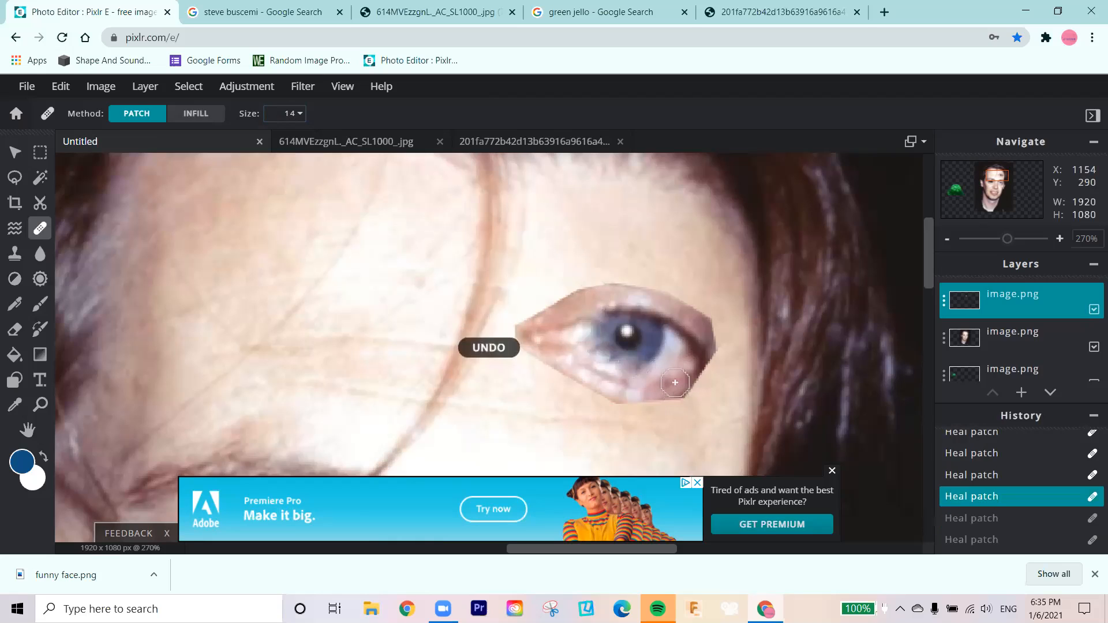
key("ctrl+z")
key("ctrl+z")
key("ctrl+z")
key("ctrl+z")
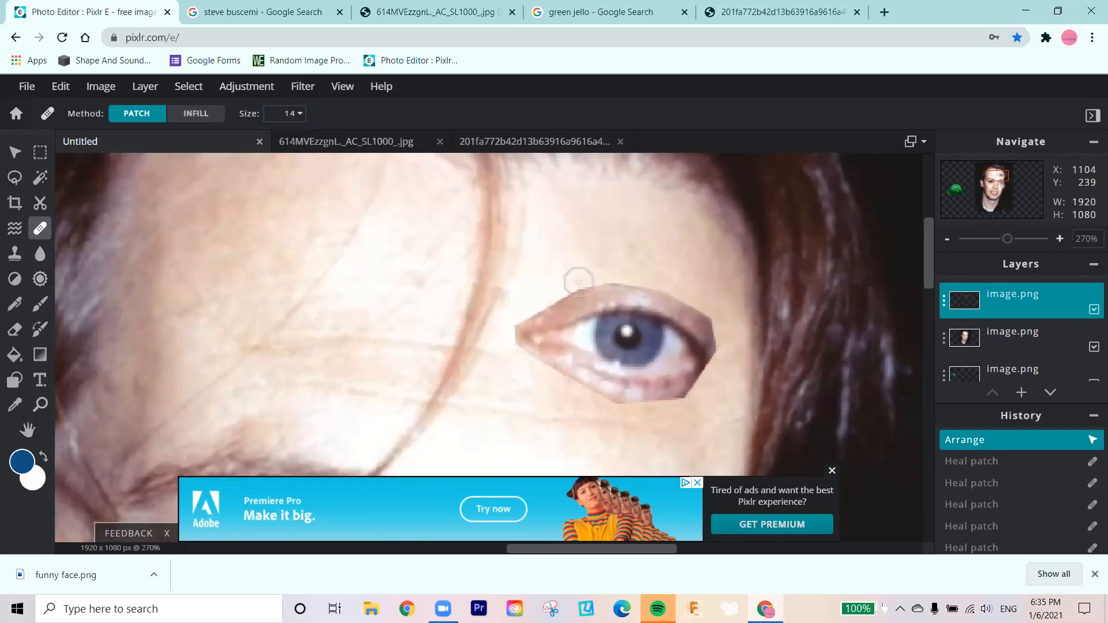
Try healing spots along the upper-left edge of the forehead eye with the patch method
left_click(579, 289)
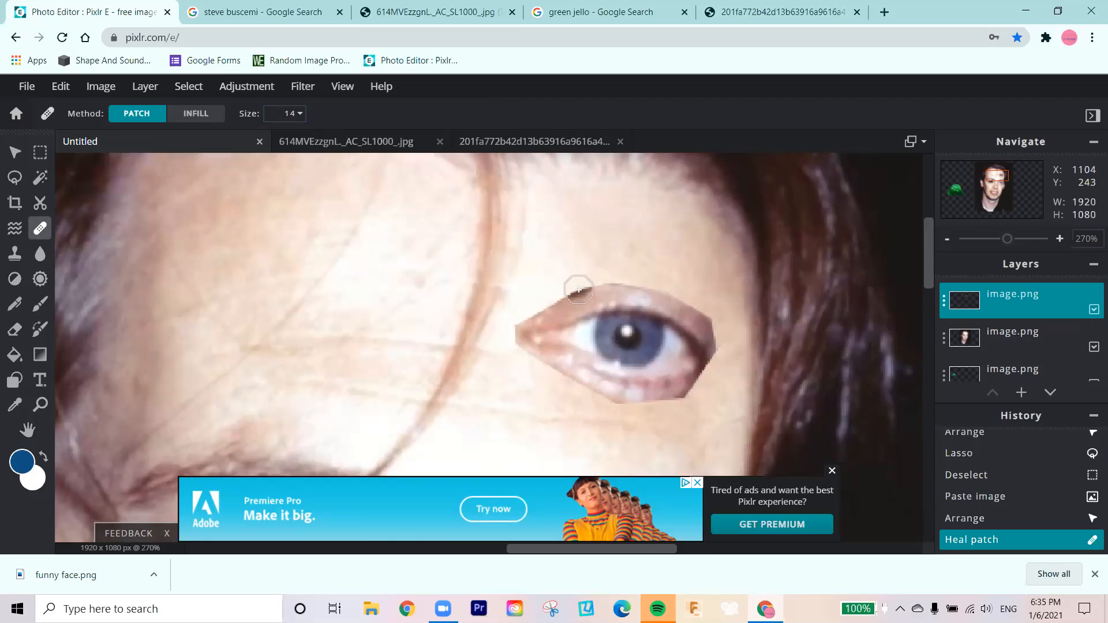
left_click_drag(579, 288, 548, 301)
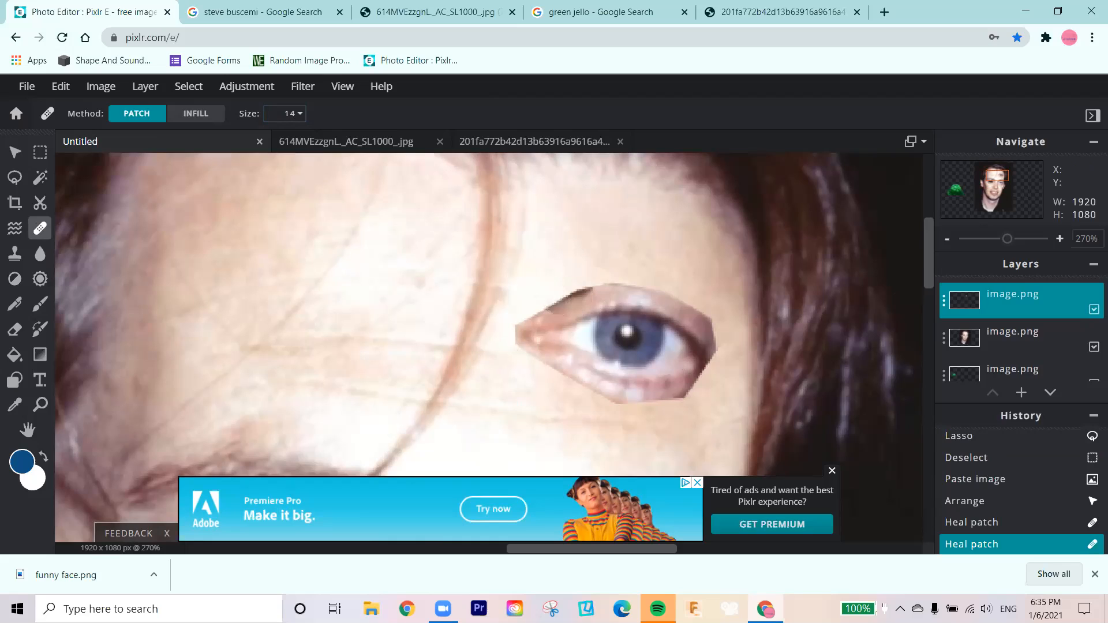
left_click(608, 276)
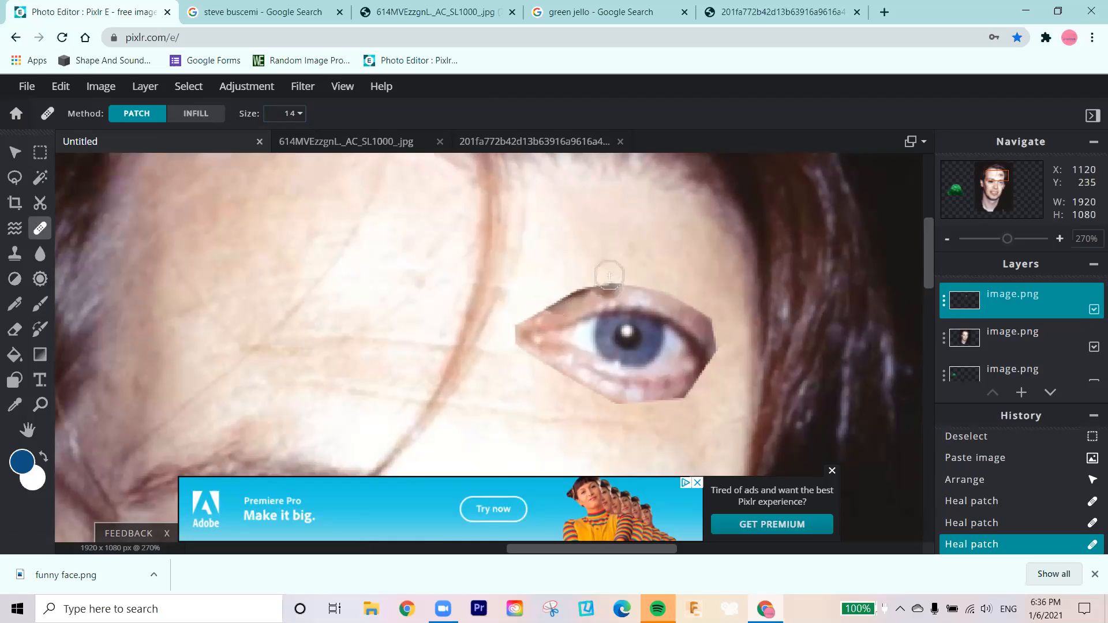
left_click(609, 275)
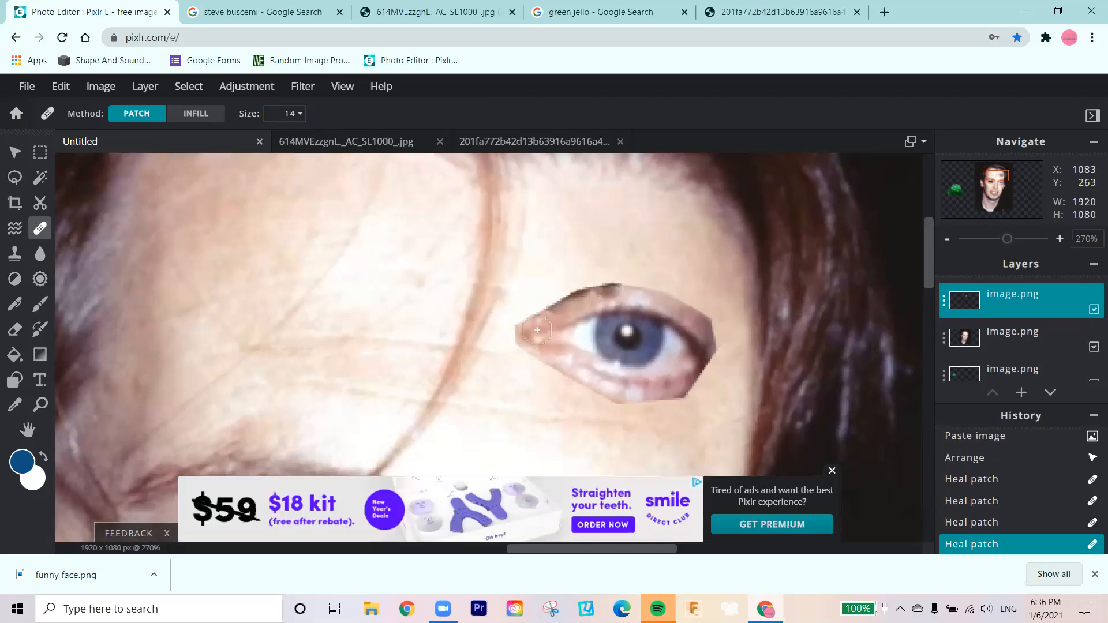
Undo the four heal patches along the forehead eye's upper edge
key("ctrl+z")
key("ctrl+z")
key("ctrl+z")
key("ctrl+z")
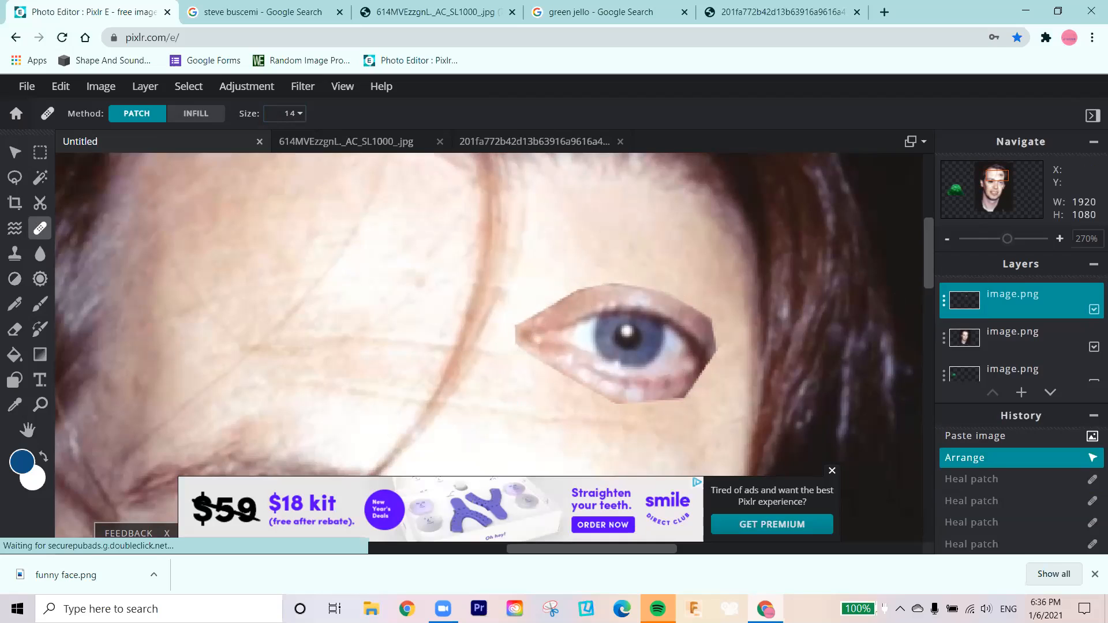
Merge the forehead eye layer down into the face layer and shift the merged layer to about left 655, top 10
double_click(998, 293)
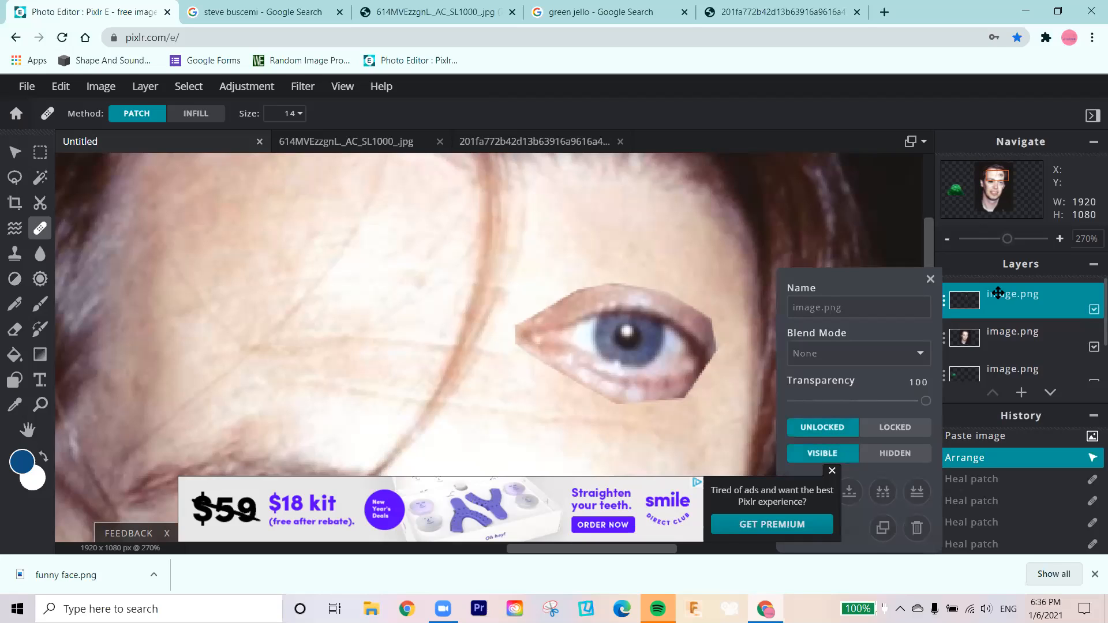
left_click(930, 280)
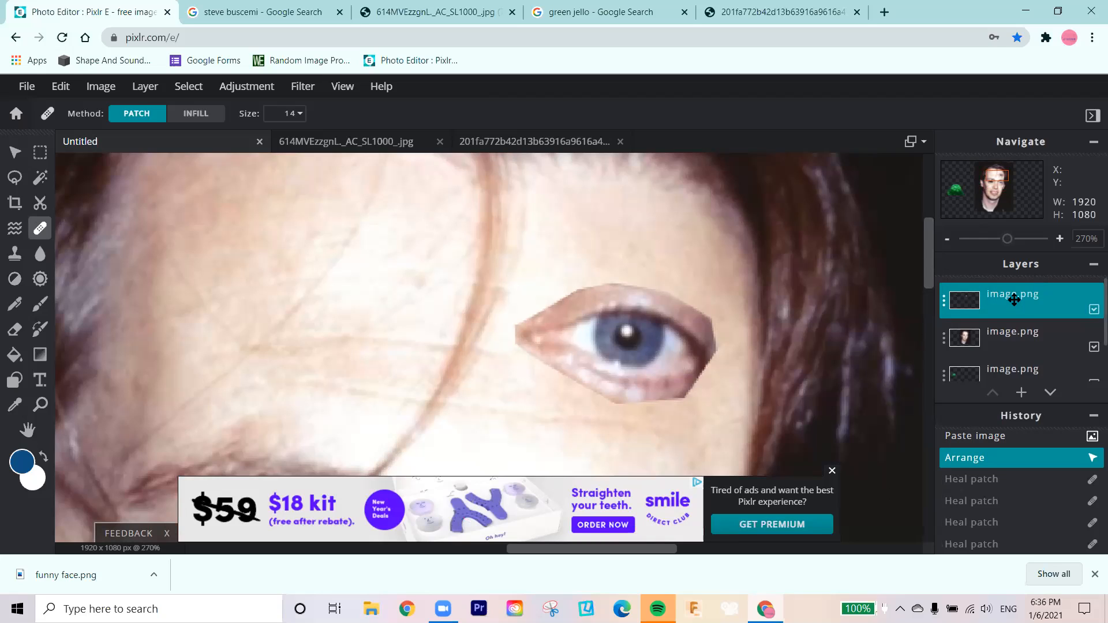
left_click_drag(1014, 297, 1014, 303)
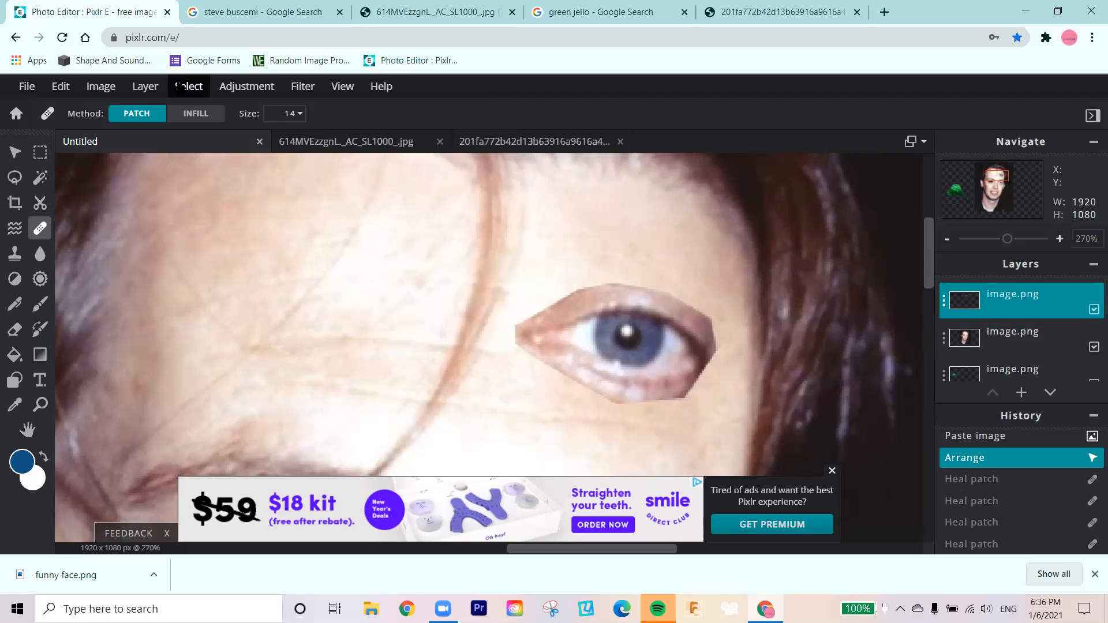
left_click(149, 86)
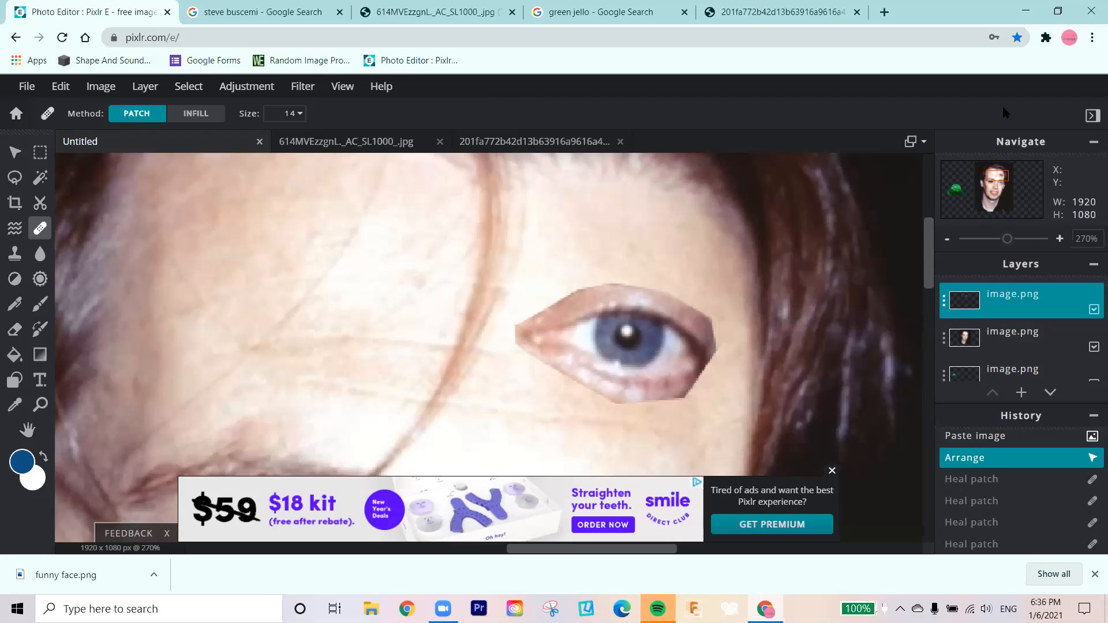
left_click(189, 87)
mouse_move(238, 87)
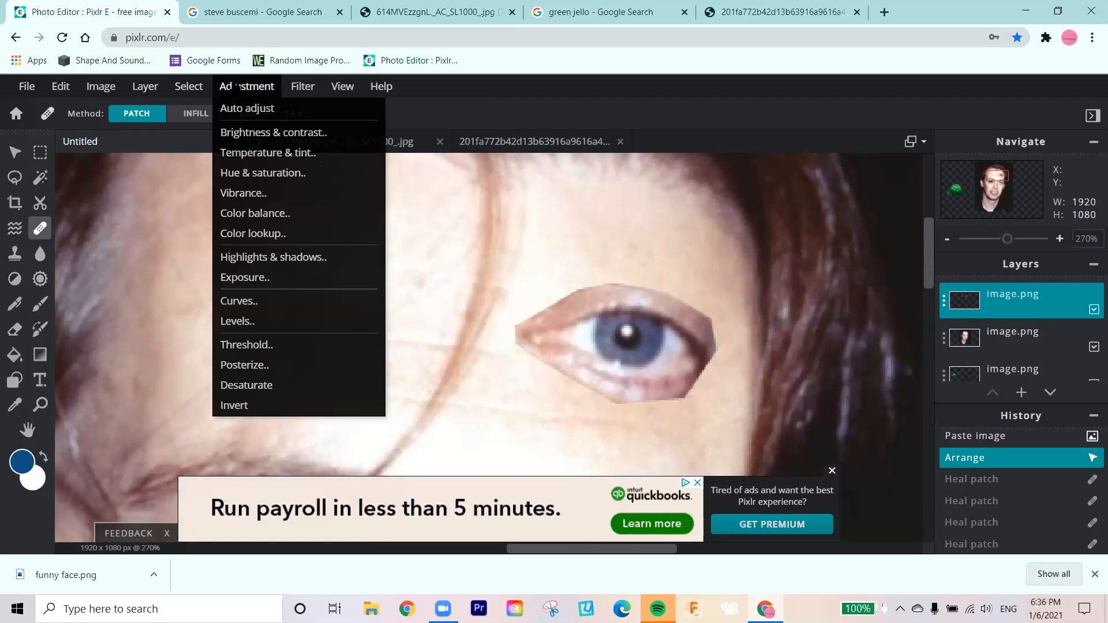
mouse_move(145, 86)
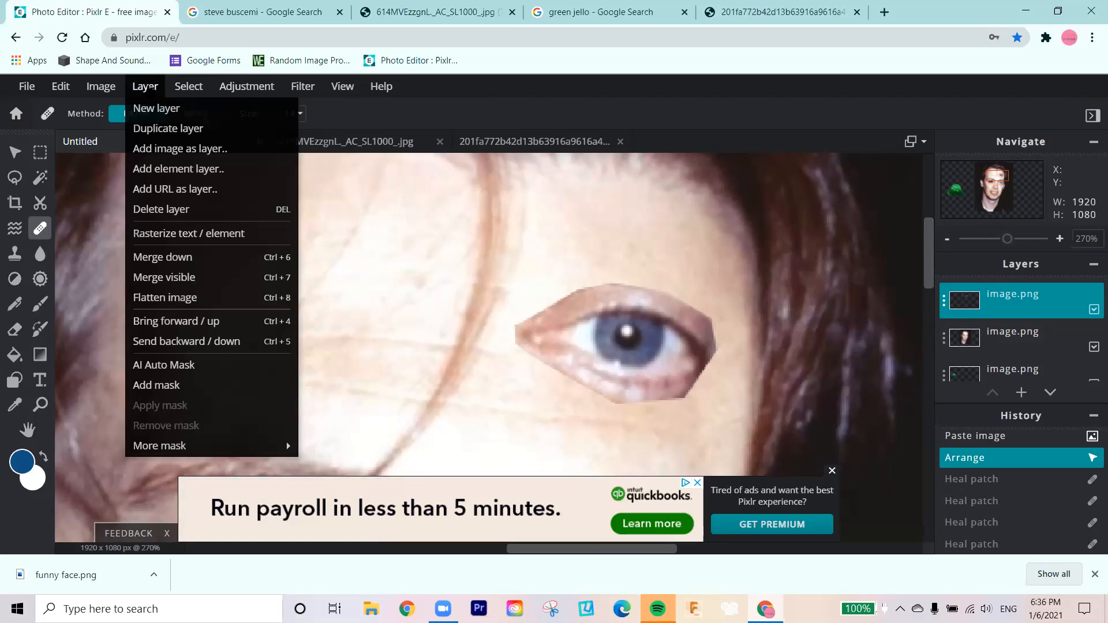
left_click(174, 258)
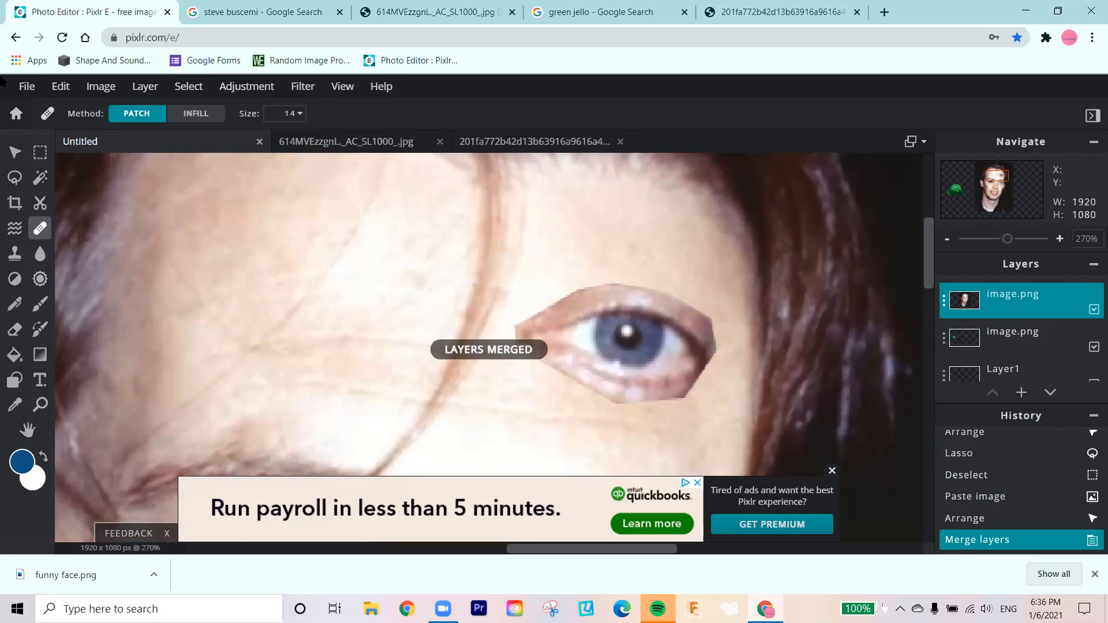
left_click(17, 150)
left_click_drag(612, 324, 645, 309)
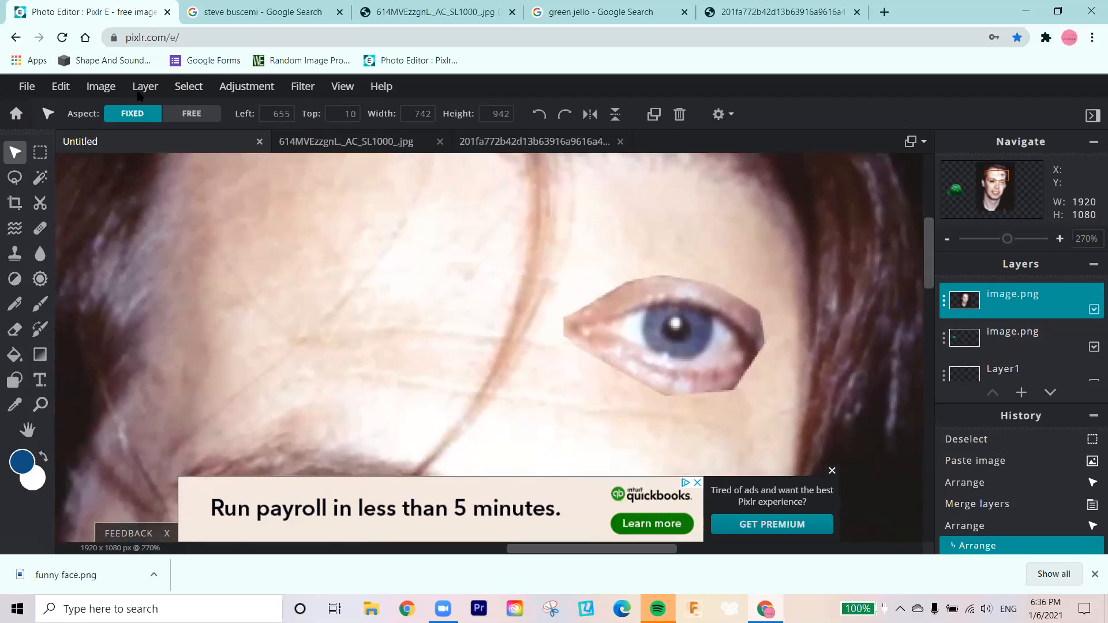
Blend the forehead eye's cut-out edge into the skin all around with the Heal tool in patch mode at size 12
left_click(41, 228)
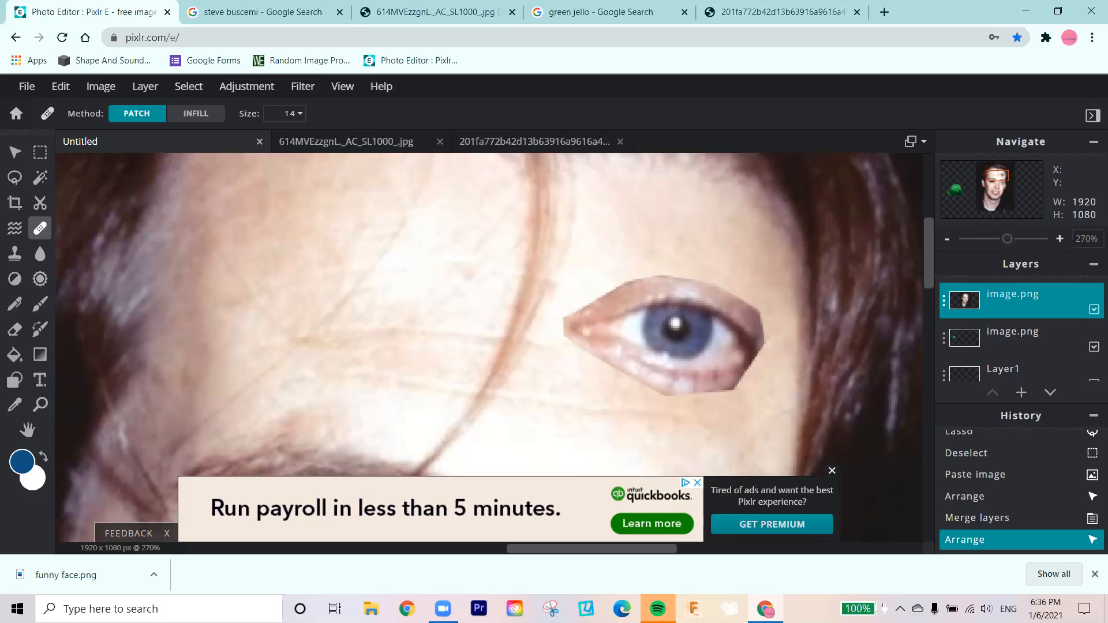
left_click(289, 114)
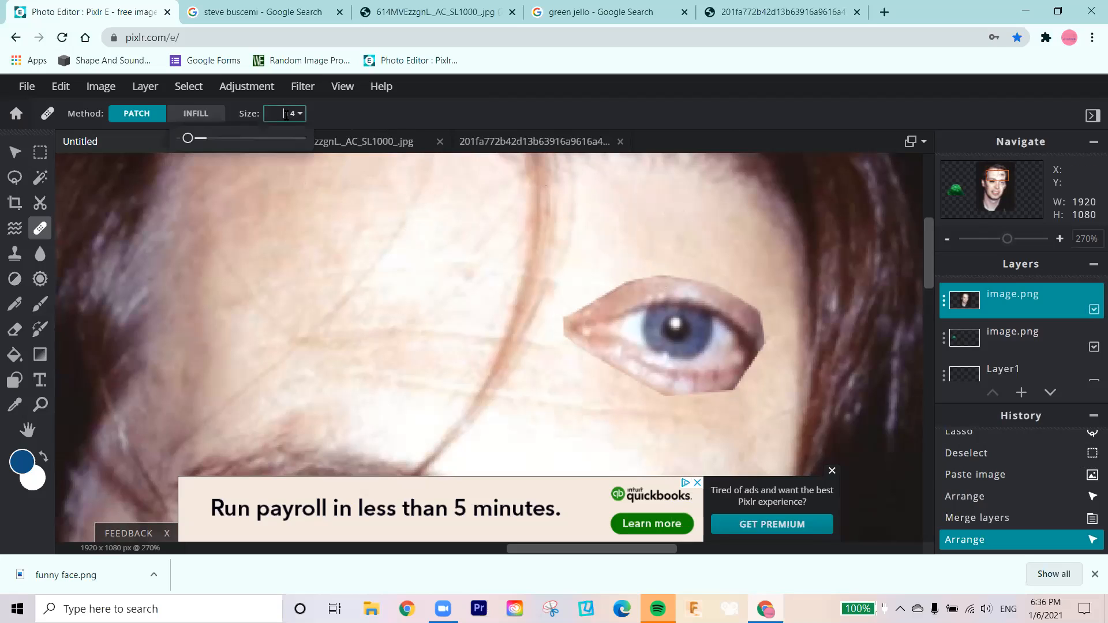
left_click(182, 140)
left_click(658, 269)
left_click(643, 272)
left_click(629, 277)
left_click(618, 282)
left_click(611, 283)
left_click(602, 287)
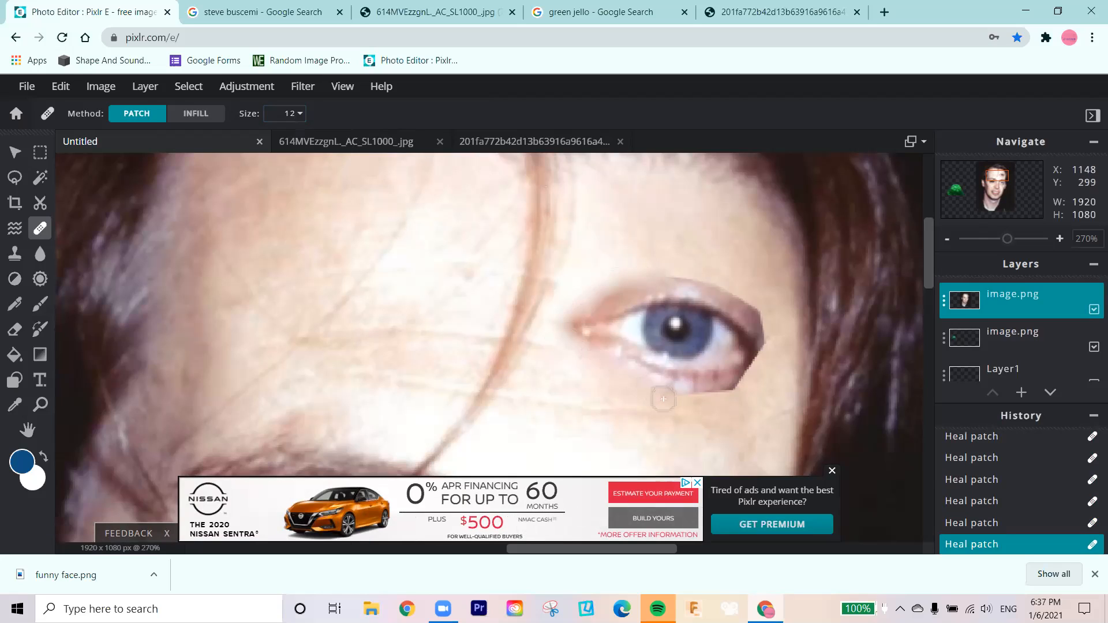
mouse_move(703, 396)
left_mouse_down()
mouse_move(741, 380)
mouse_move(761, 338)
mouse_move(733, 291)
mouse_move(707, 285)
left_mouse_up()
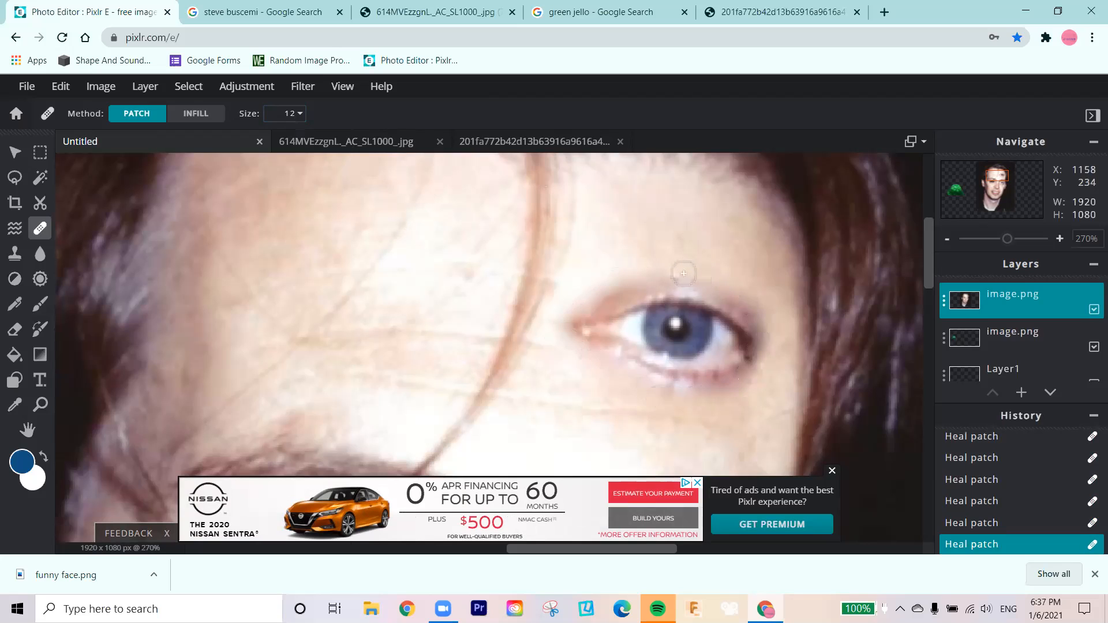
scroll(737, 264, "down", 8)
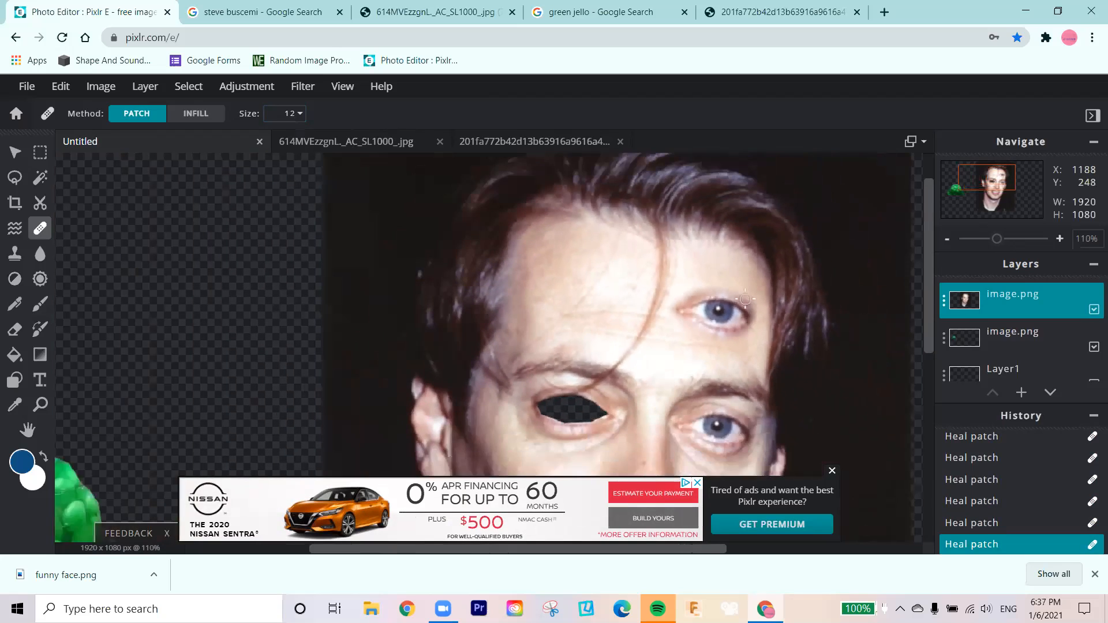
scroll(744, 299, "down", 1)
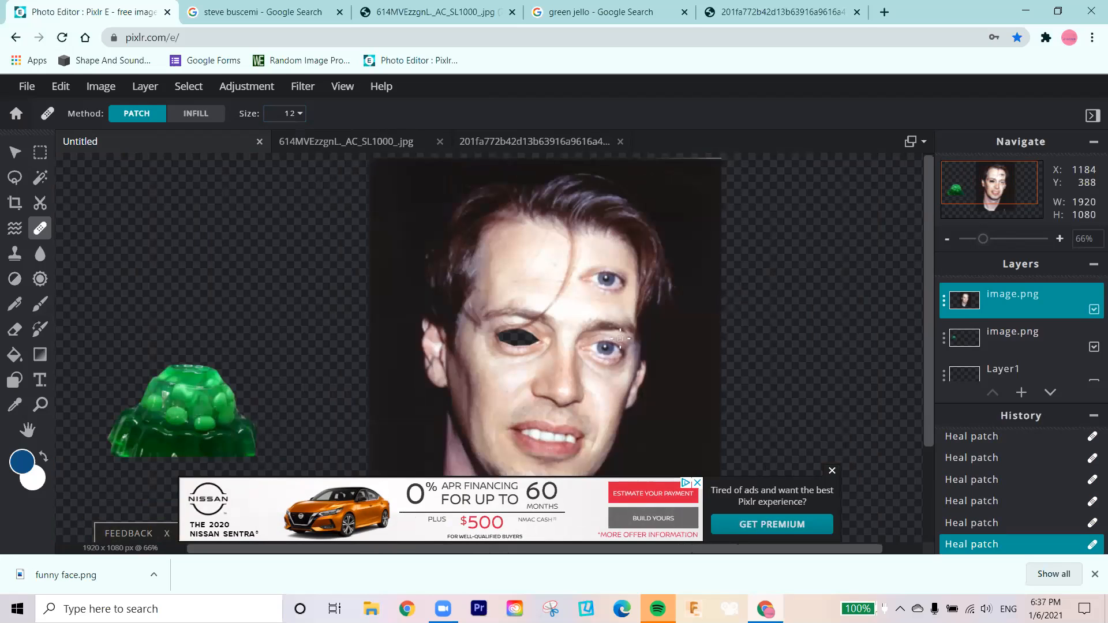
scroll(621, 338, "down", 2)
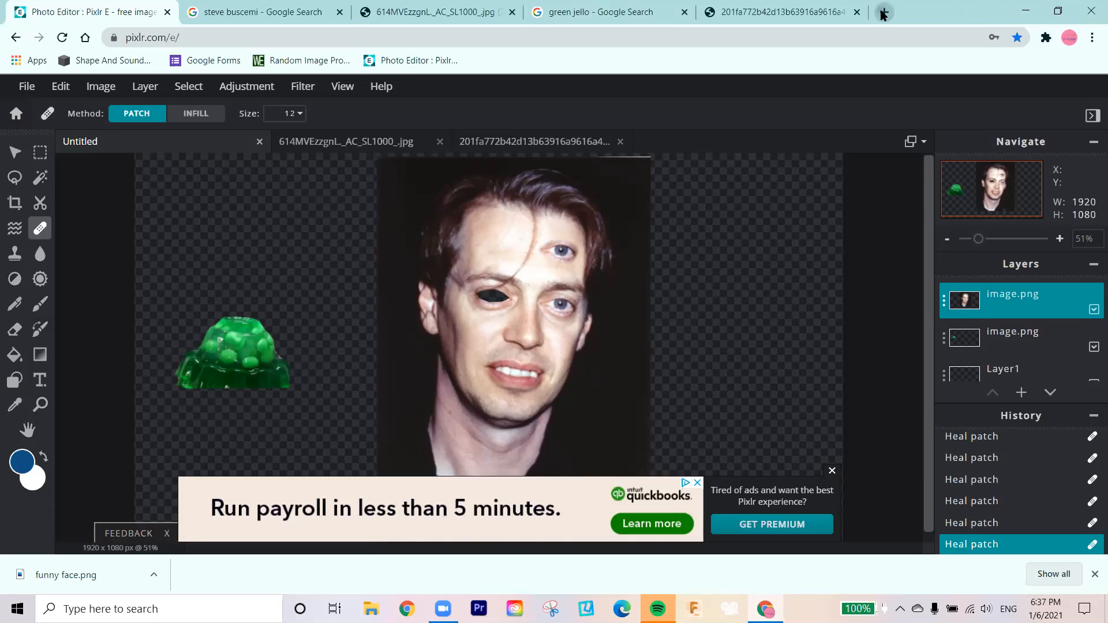
Search Google Images for "robot eye" in a new browser tab and browse the results
left_click(883, 12)
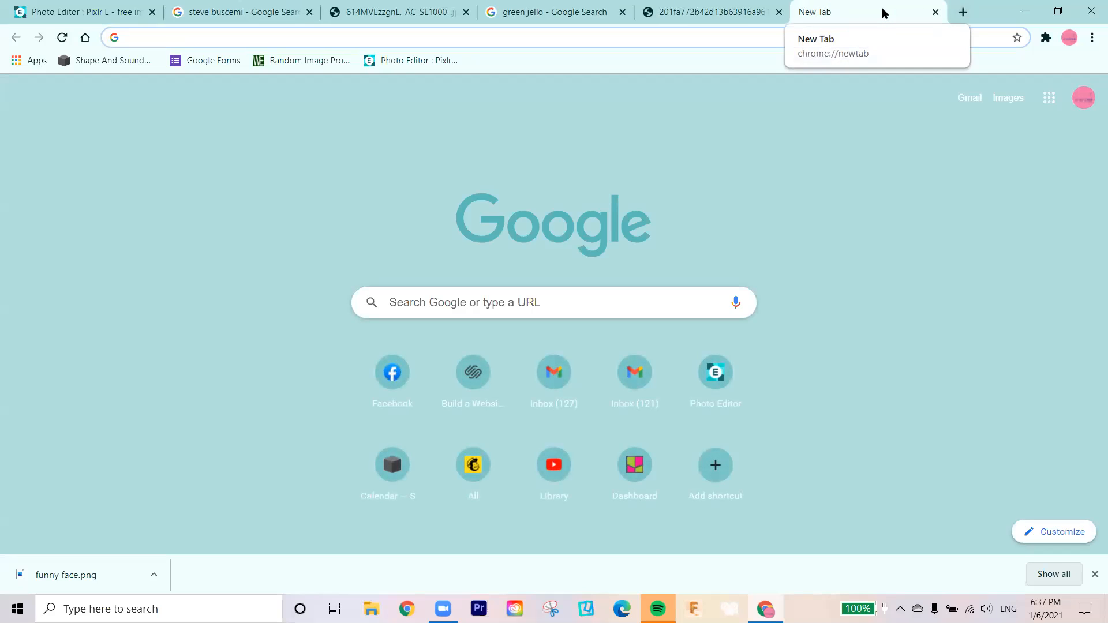
type("robot")
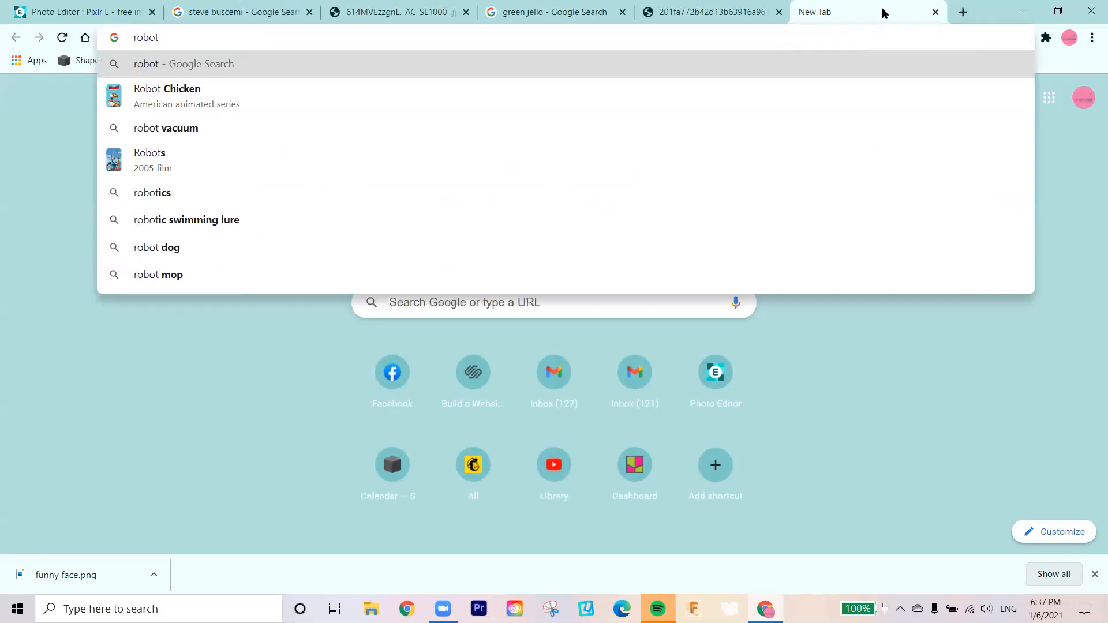
type(" eye")
key("Return")
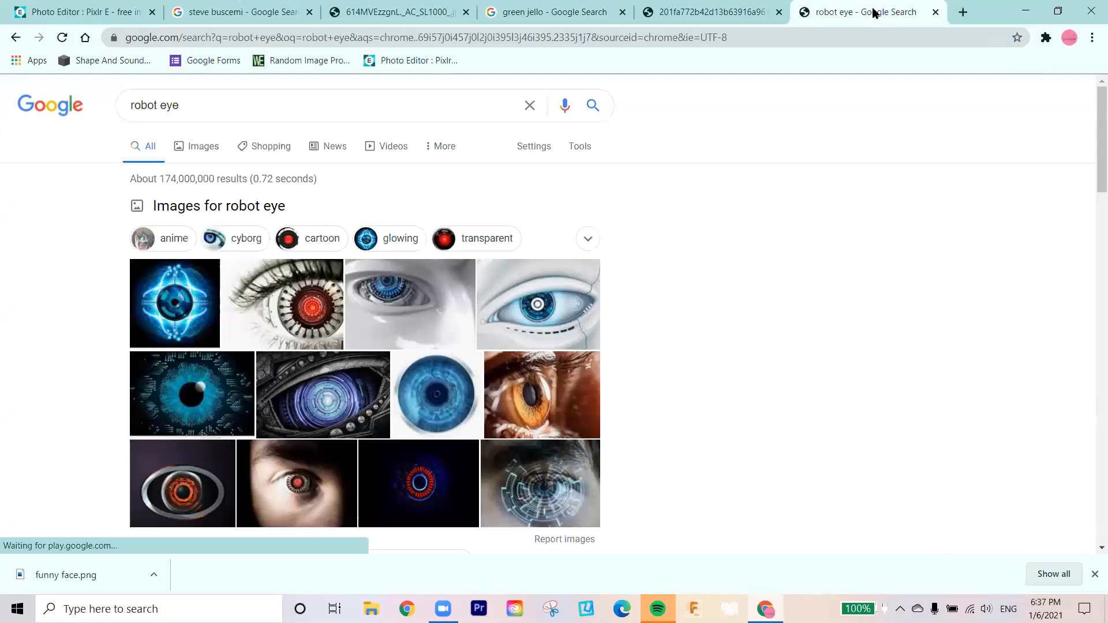
left_click(207, 152)
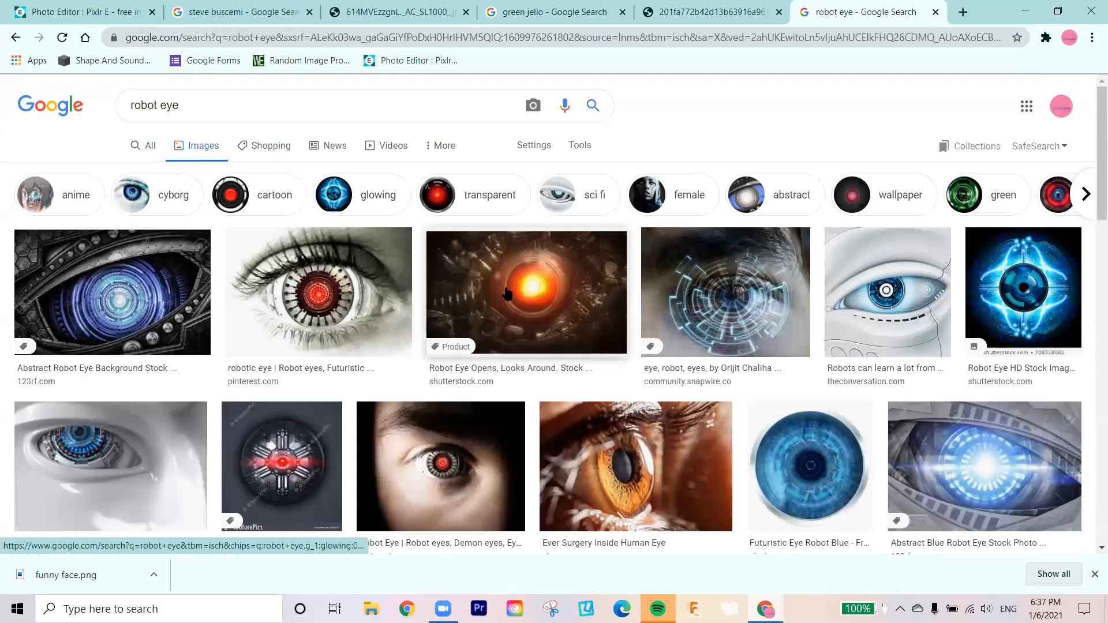
scroll(563, 303, "down", 5)
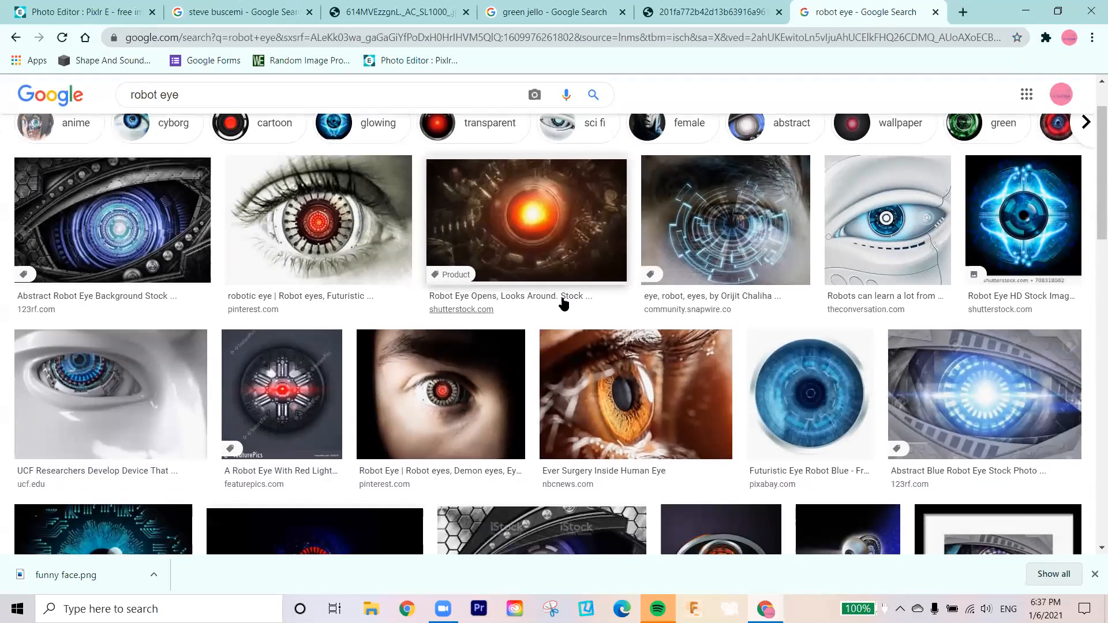
scroll(565, 304, "down", 3)
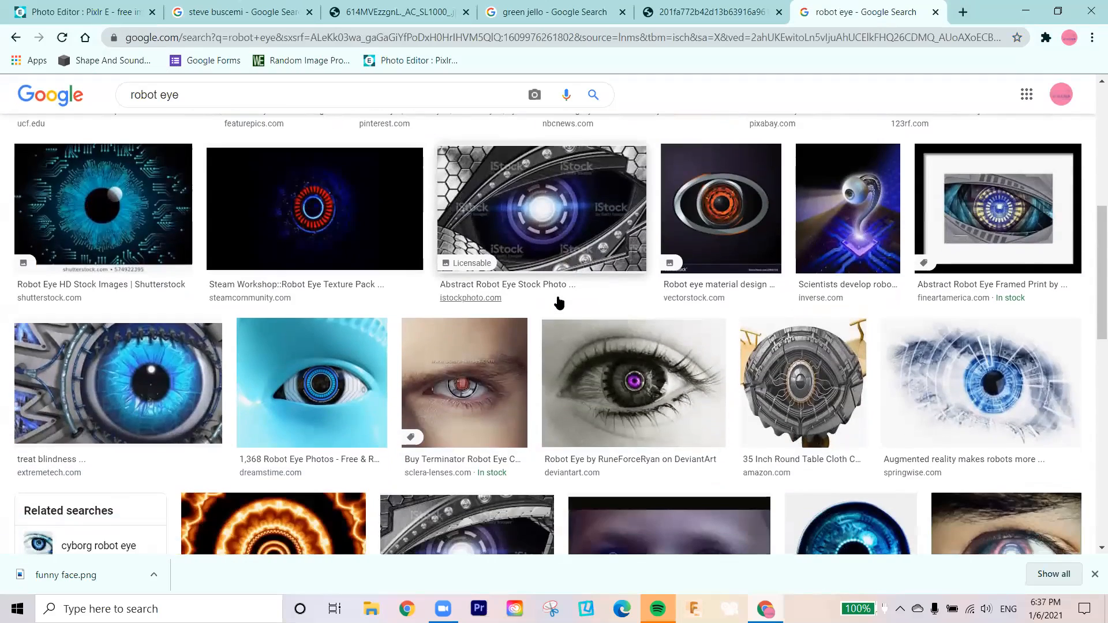
scroll(558, 302, "up", 8)
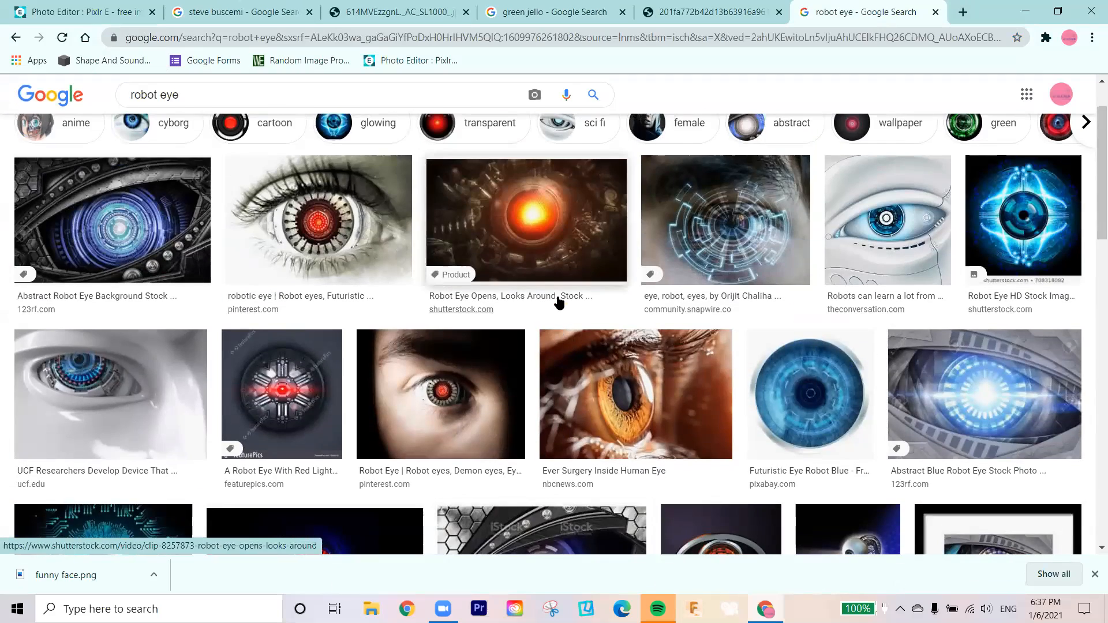
Open the black-and-white robotic eye image with the red iris in its own browser tab and copy its URL
left_click(331, 295)
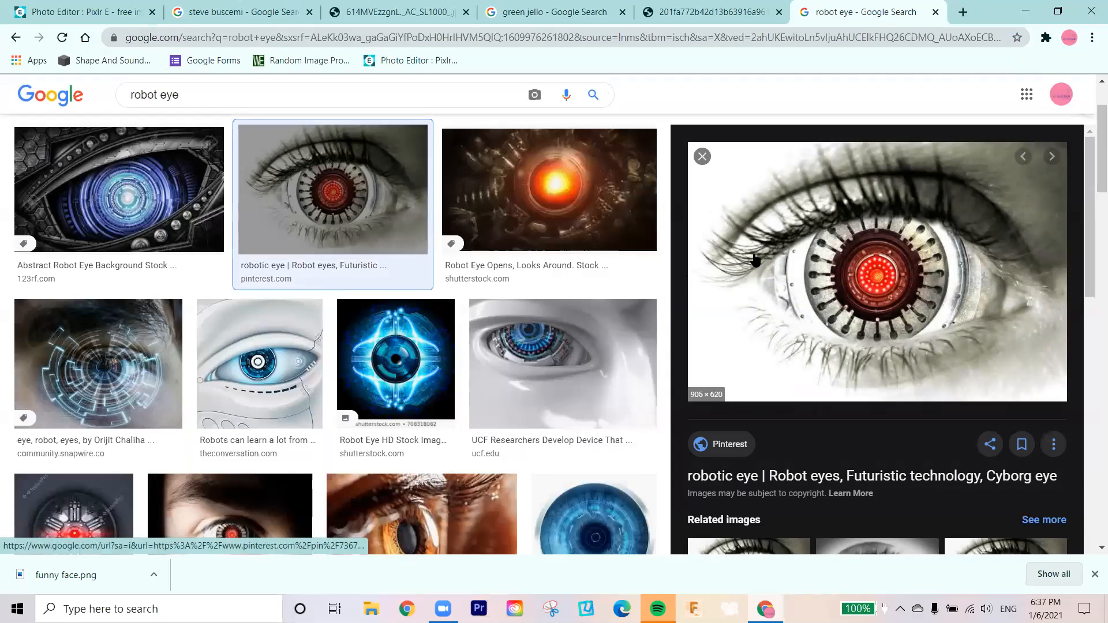
right_click(780, 222)
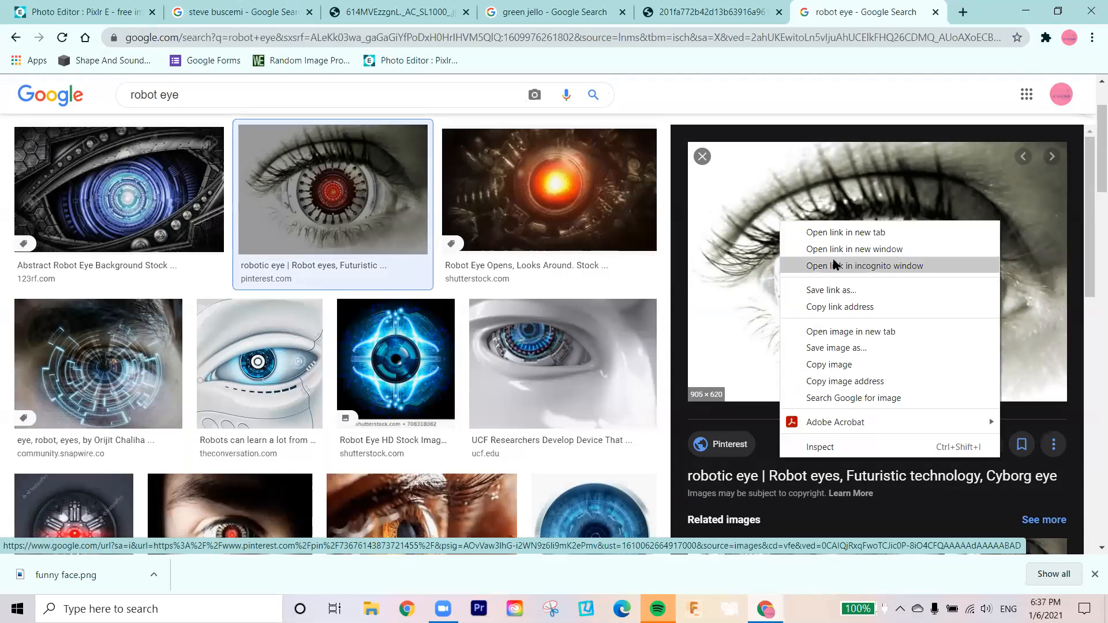
left_click(837, 331)
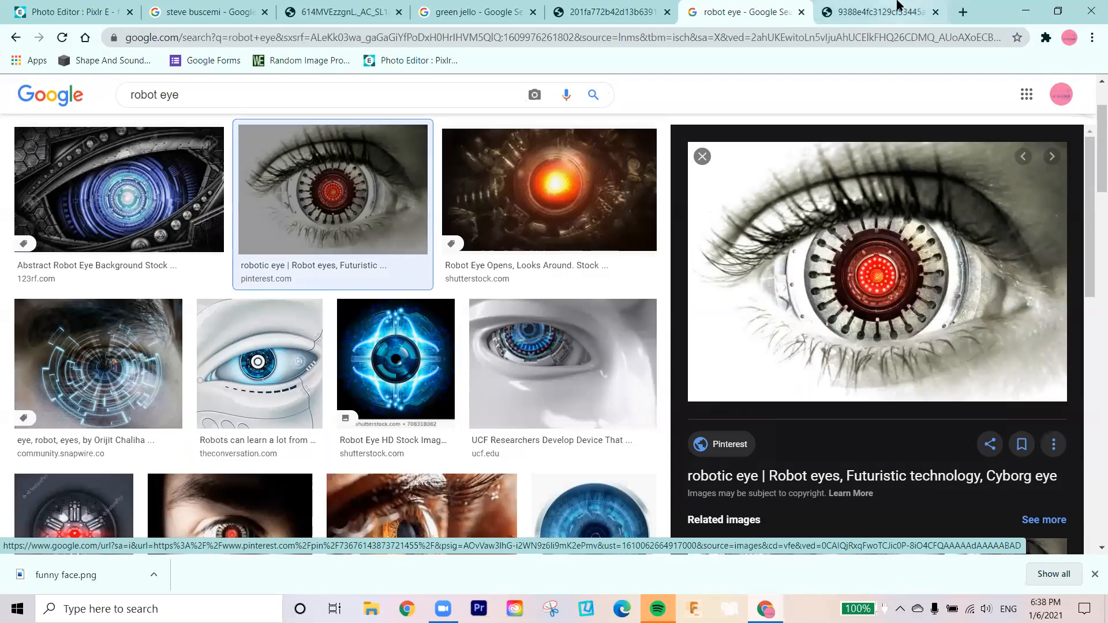
left_click(892, 8)
key("ctrl+l")
key("ctrl+c")
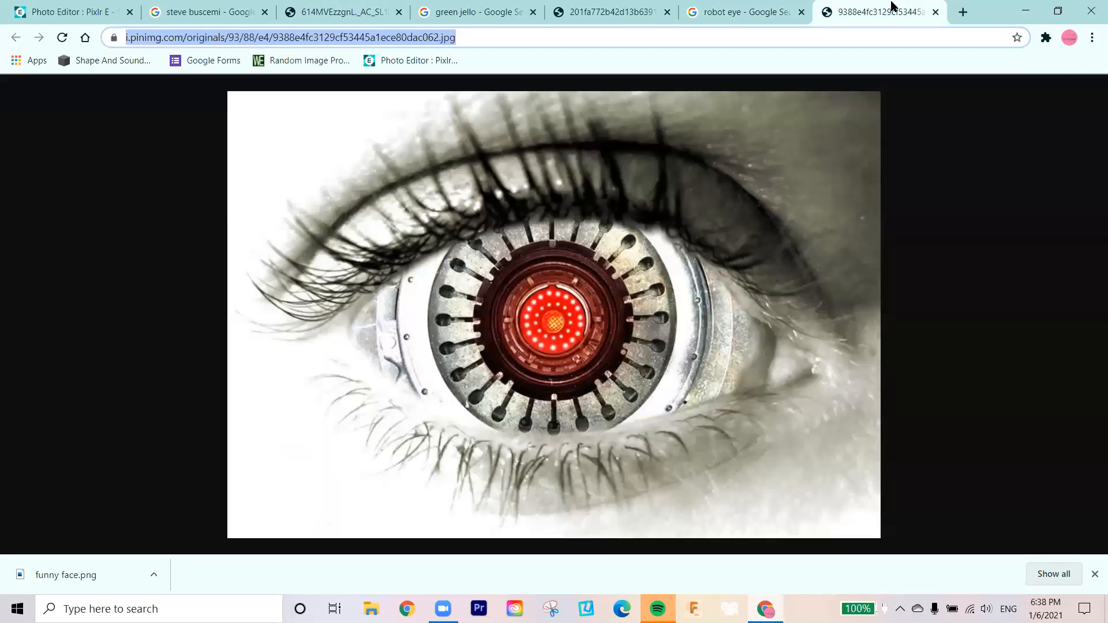
Switch back to Pixlr E and load the robotic eye picture from the copied image URL as a new document
left_click(78, 18)
left_click(27, 86)
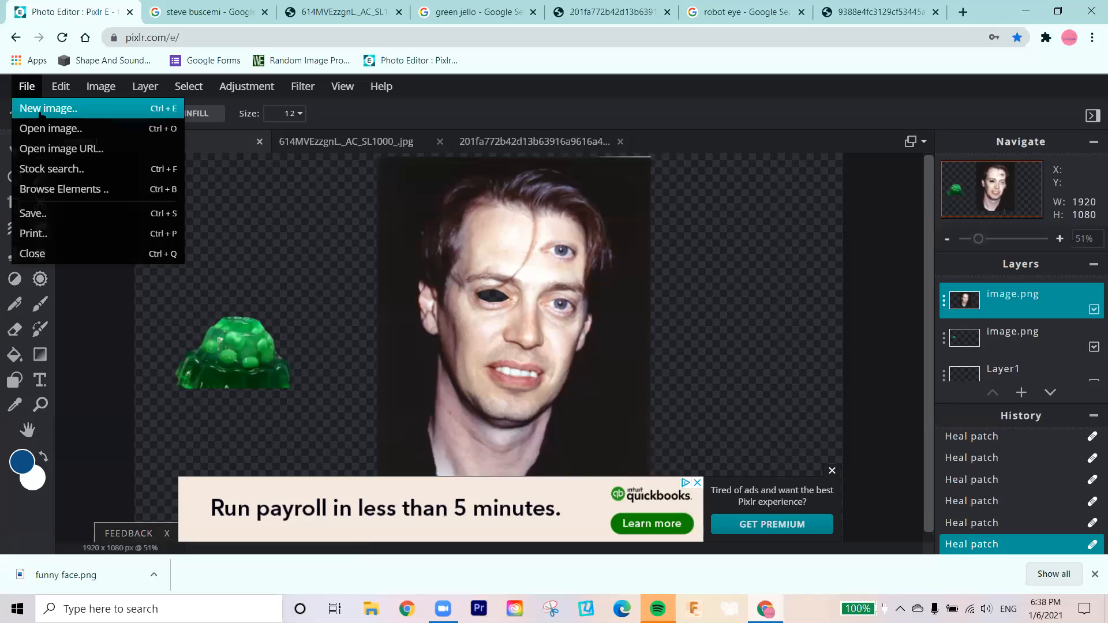
left_click(41, 111)
left_click(110, 407)
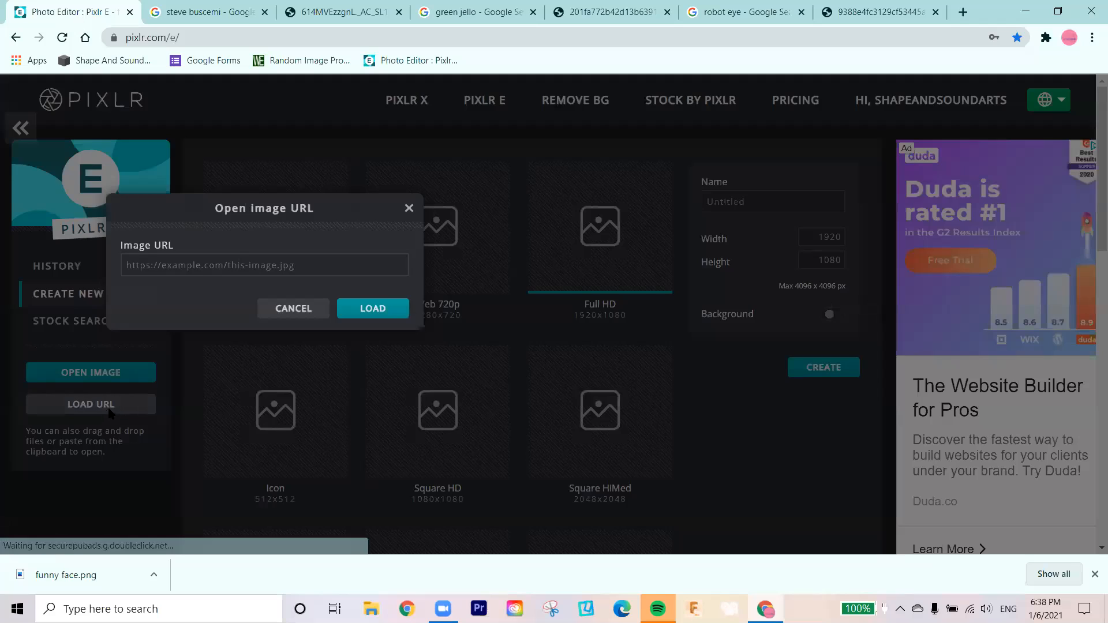
left_click(202, 266)
key("ctrl+v")
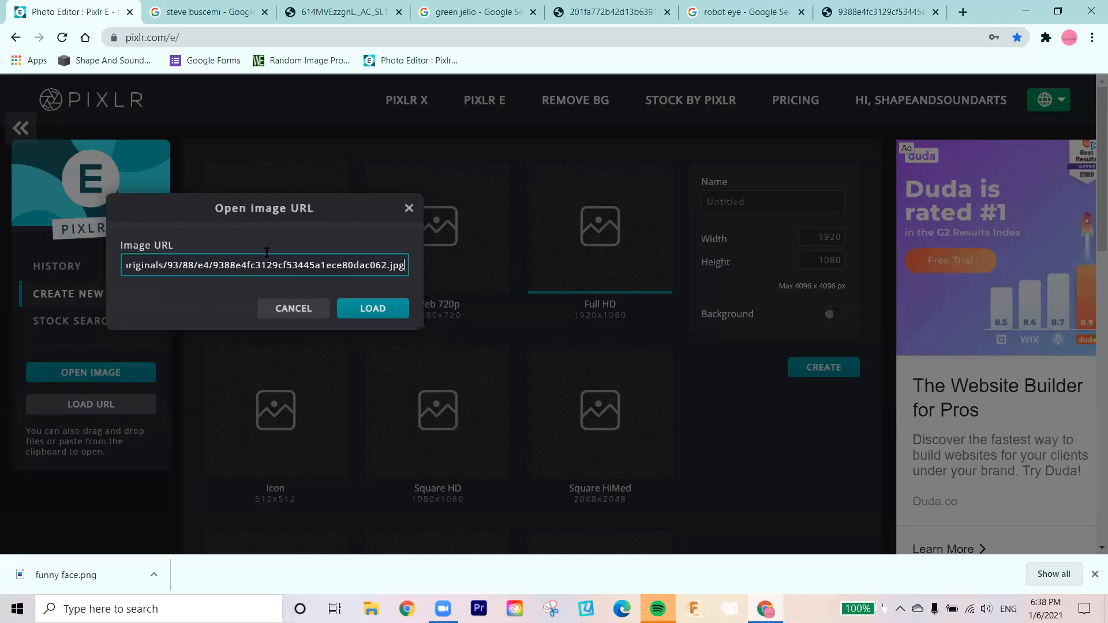
left_click(398, 303)
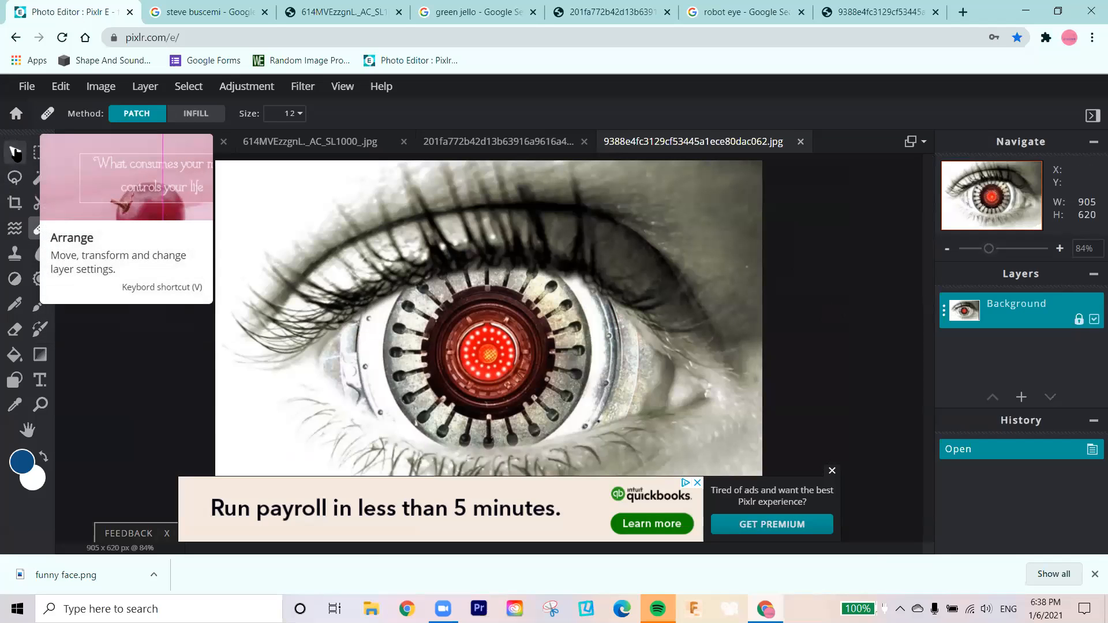
Outline the robotic eye between the eyelids, including both corners, with a closed polygonal lasso selection
left_click(14, 177)
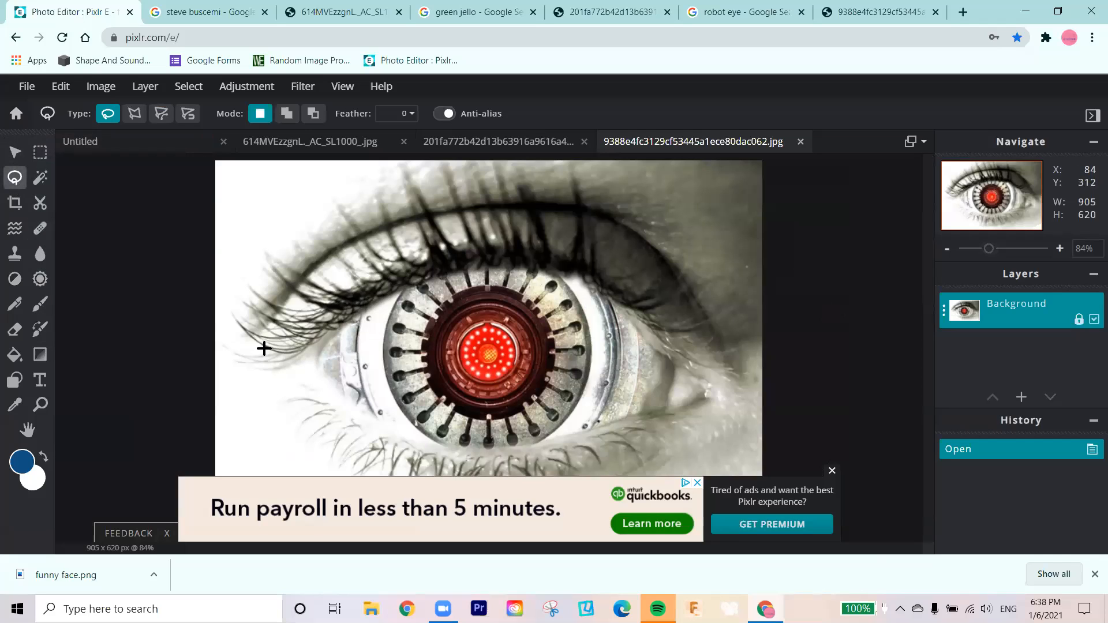
left_click(134, 113)
left_click(300, 358)
left_click(365, 316)
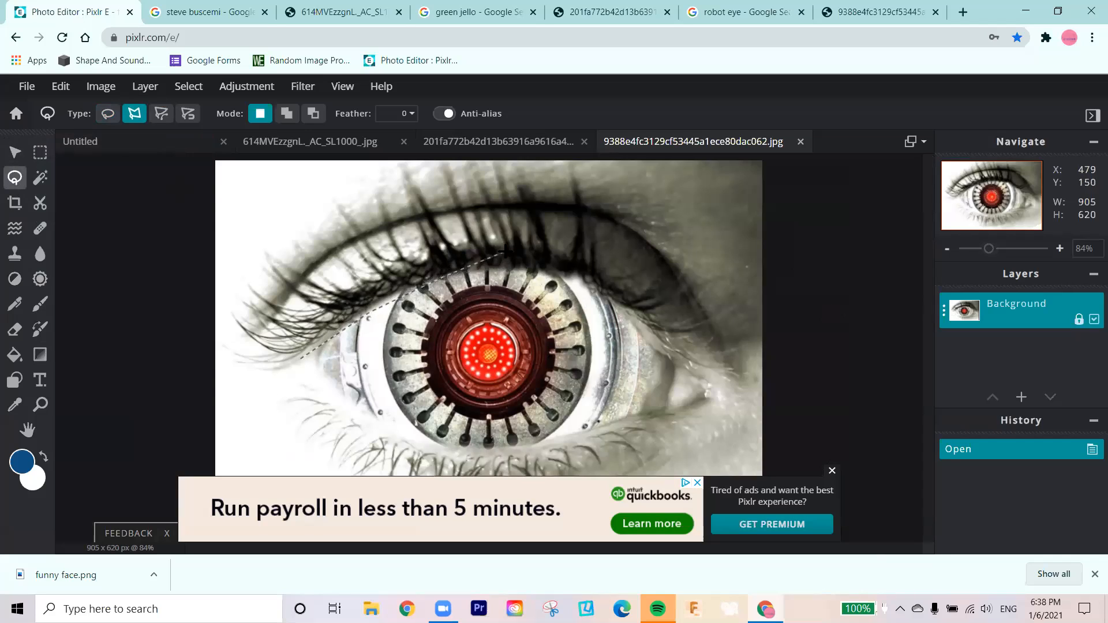
left_click(511, 259)
left_click(577, 272)
left_click(705, 397)
left_click(560, 437)
left_click(433, 443)
left_click(304, 389)
left_click(293, 368)
left_click(299, 358)
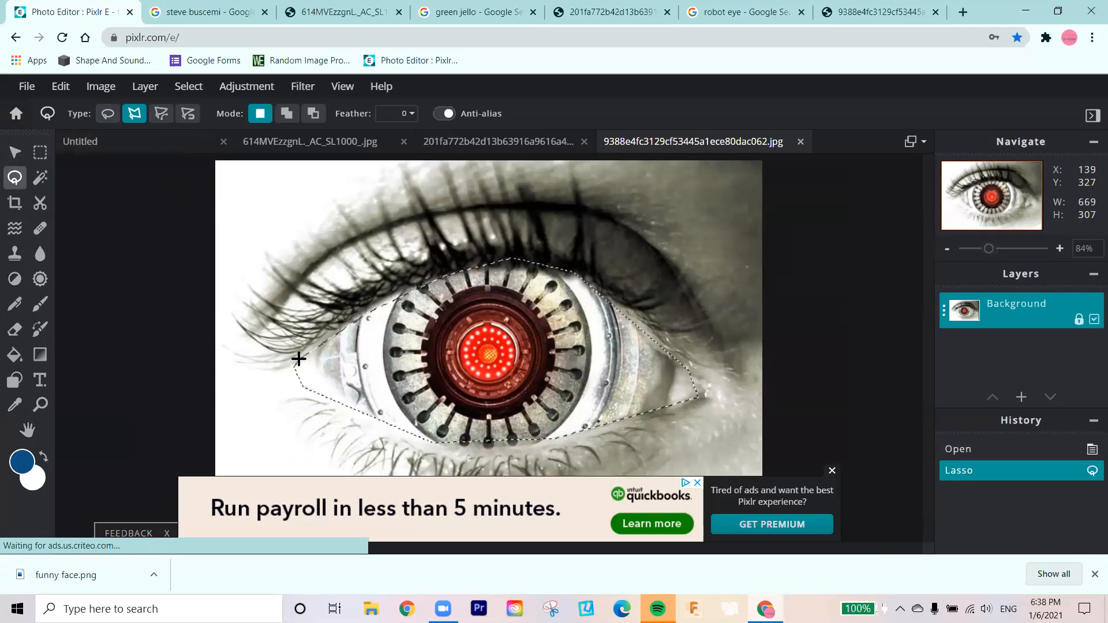
Copy the selected robotic eye and paste it into the Untitled composite as a new layer
key("alt")
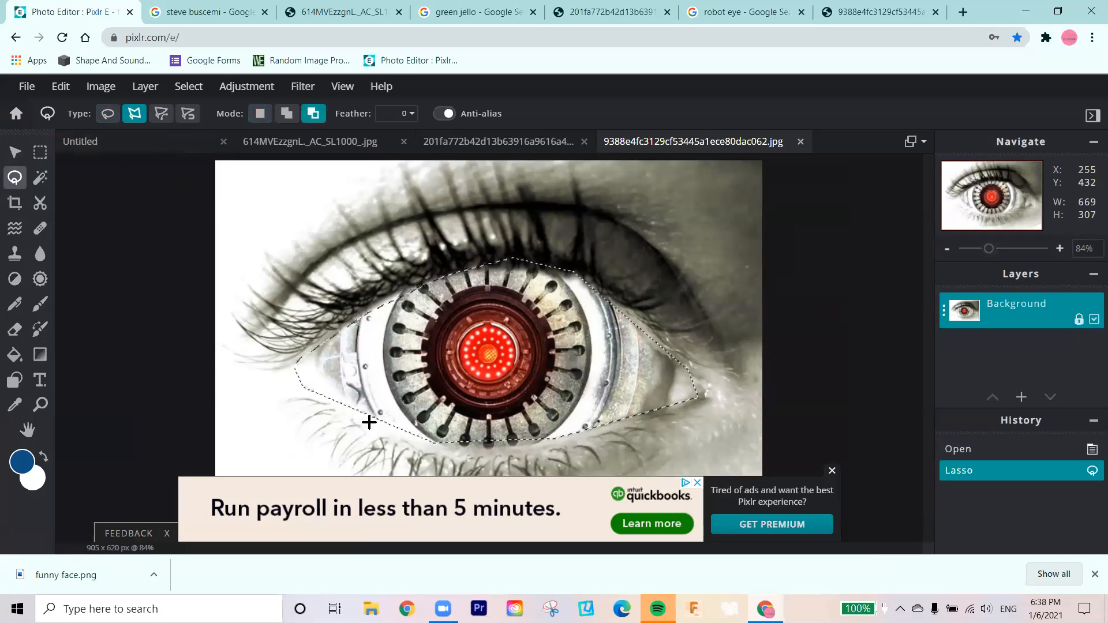
key("ctrl+c")
left_click(106, 141)
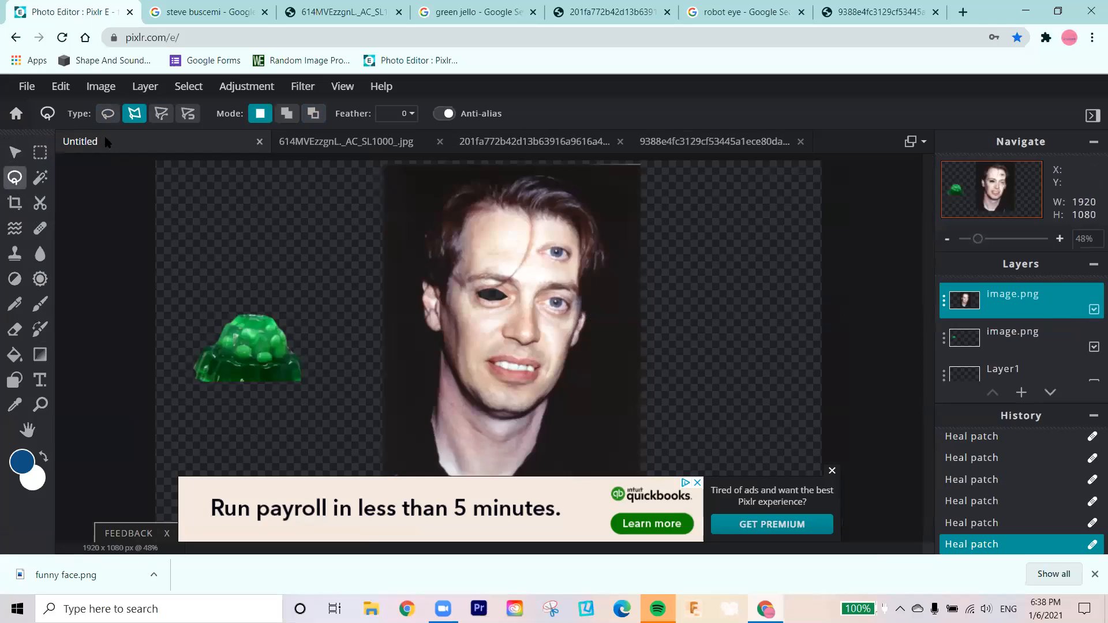
key("ctrl+v")
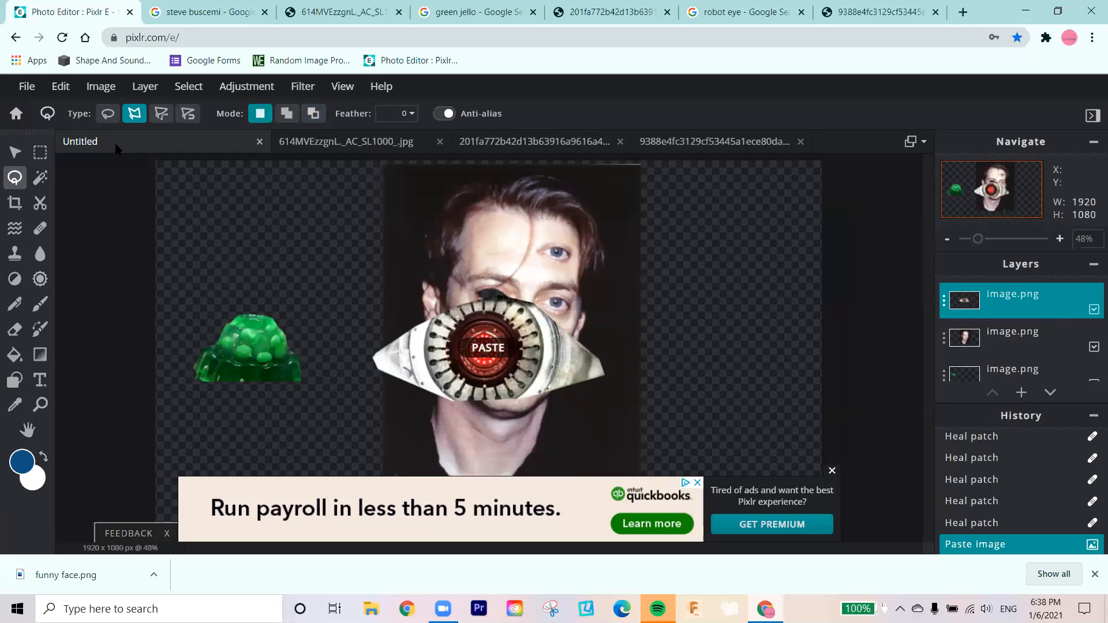
Scale the pasted robotic eye down to about 197 by 90 px and place it over the face's empty eye socket
left_click(15, 153)
left_click_drag(372, 293, 503, 334)
left_click_drag(561, 371, 482, 307)
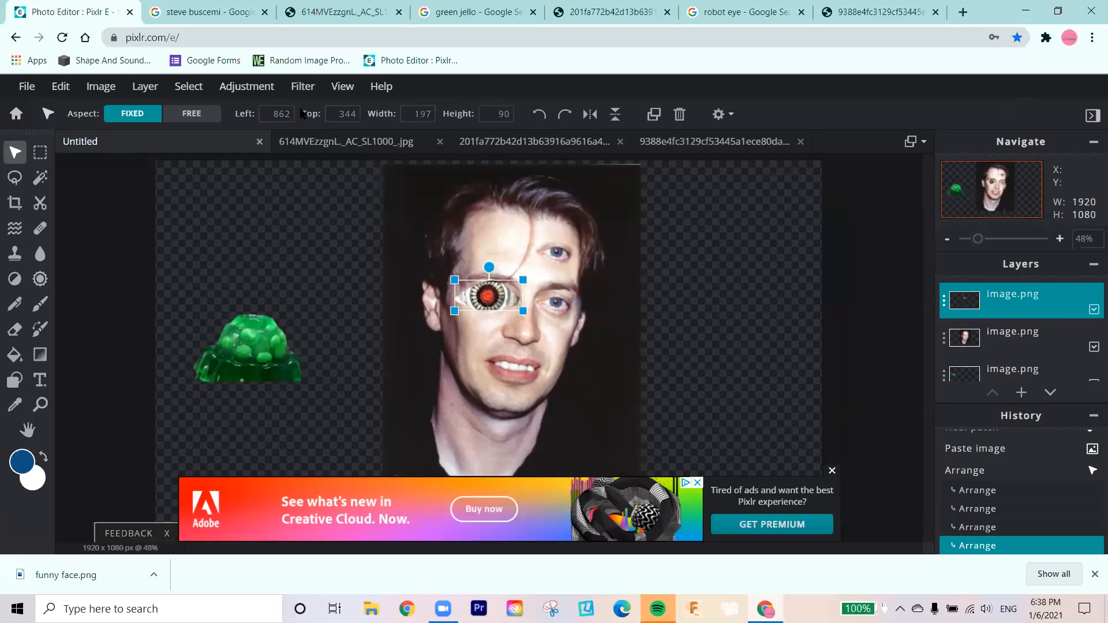
Move the robotic eye layer beneath the face layer and nudge the face so the red iris fills the socket opening
left_click_drag(1010, 300, 1010, 353)
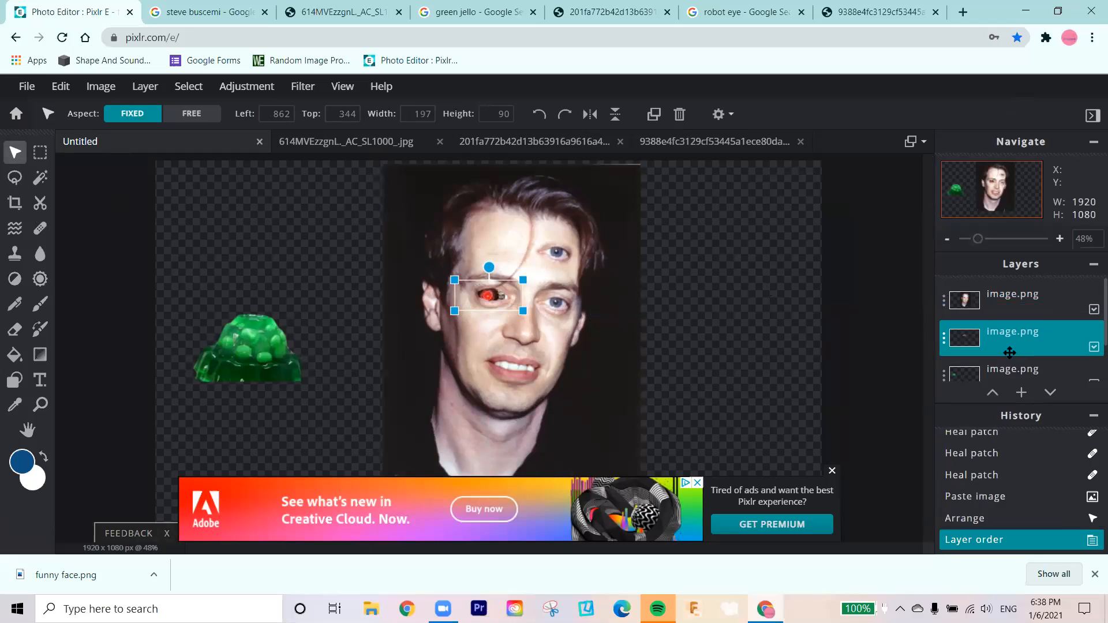
left_click(498, 297)
left_click_drag(498, 297, 495, 300)
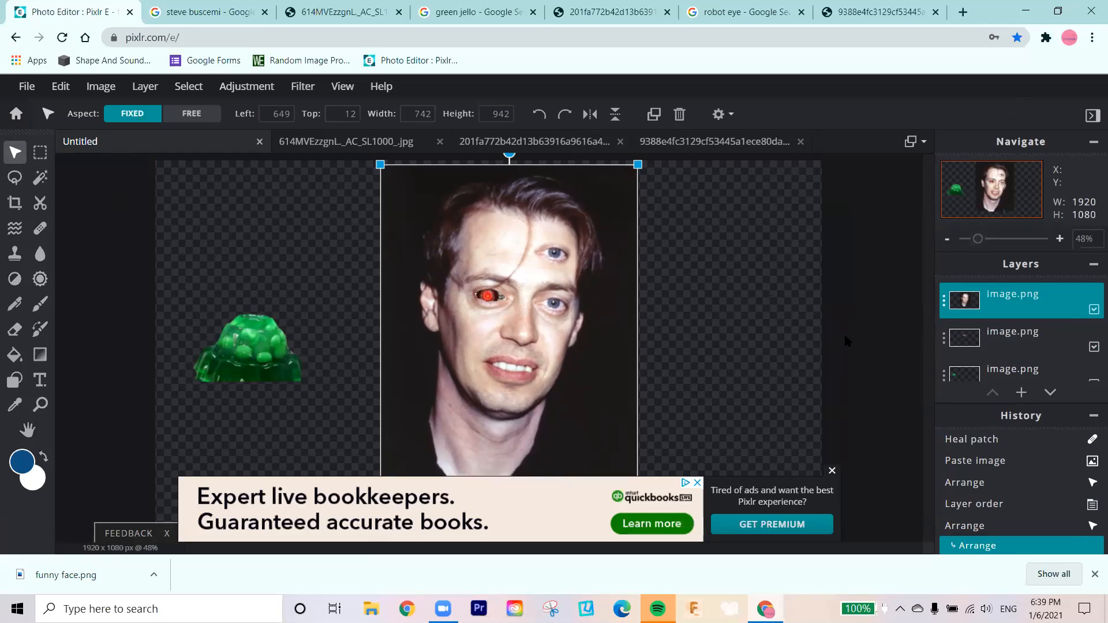
left_click(832, 470)
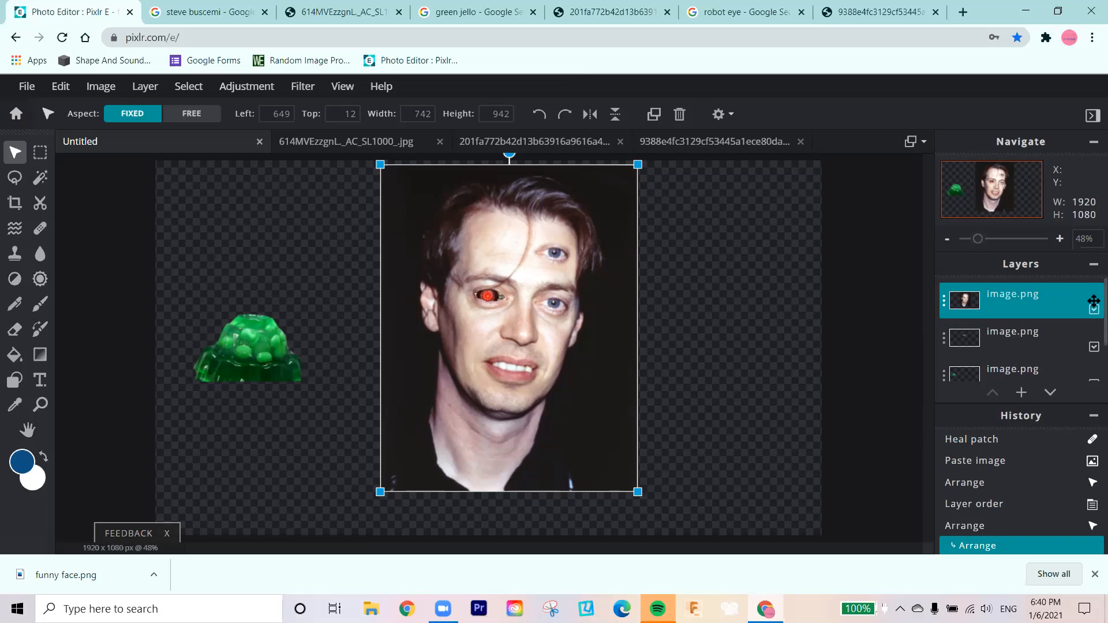
Rename the face layer as buscemiface.png in its layer settings
left_click(1060, 304)
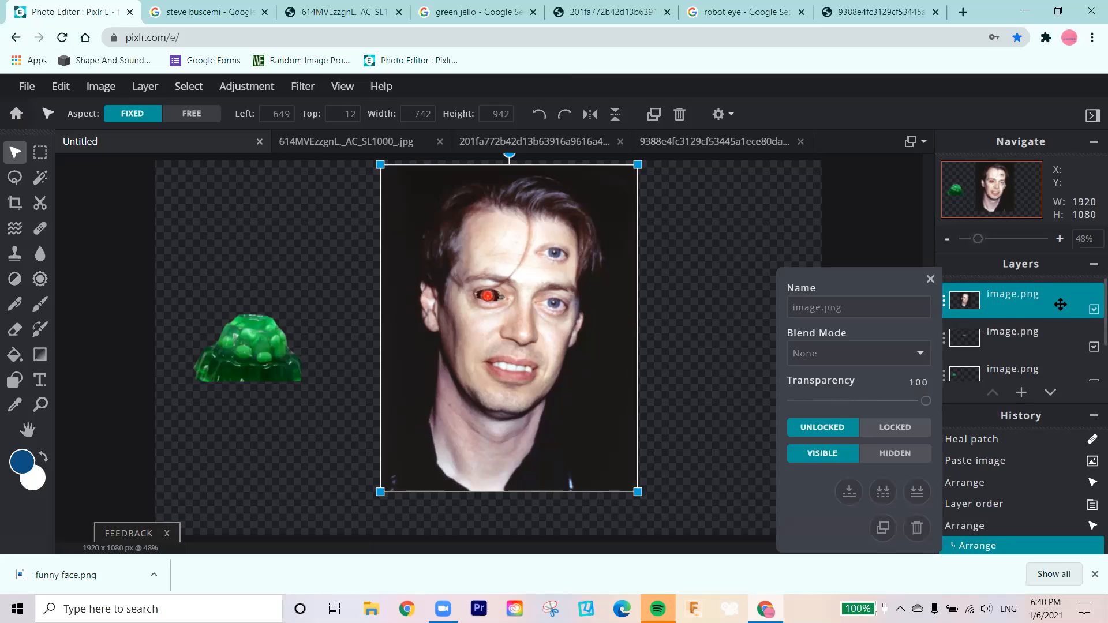
left_click(929, 279)
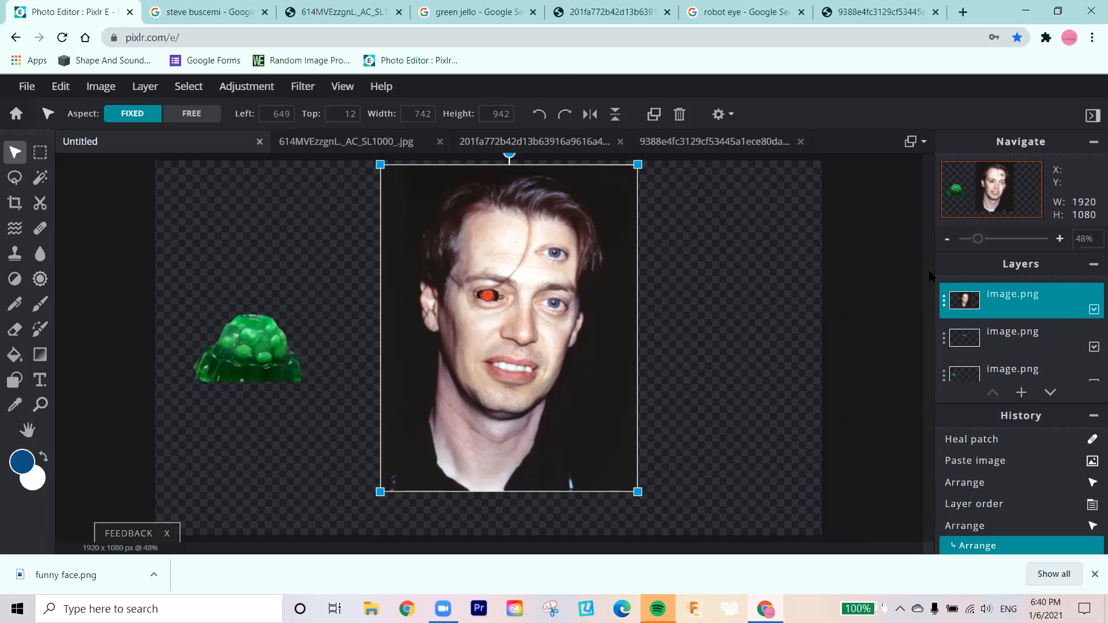
left_click(1022, 298)
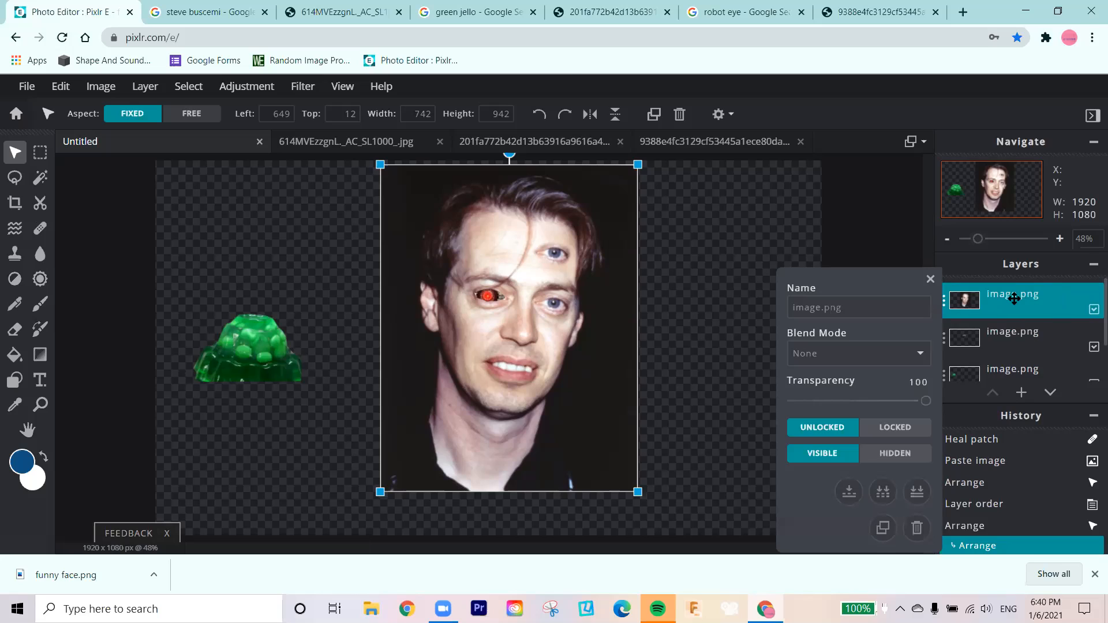
left_click(837, 307)
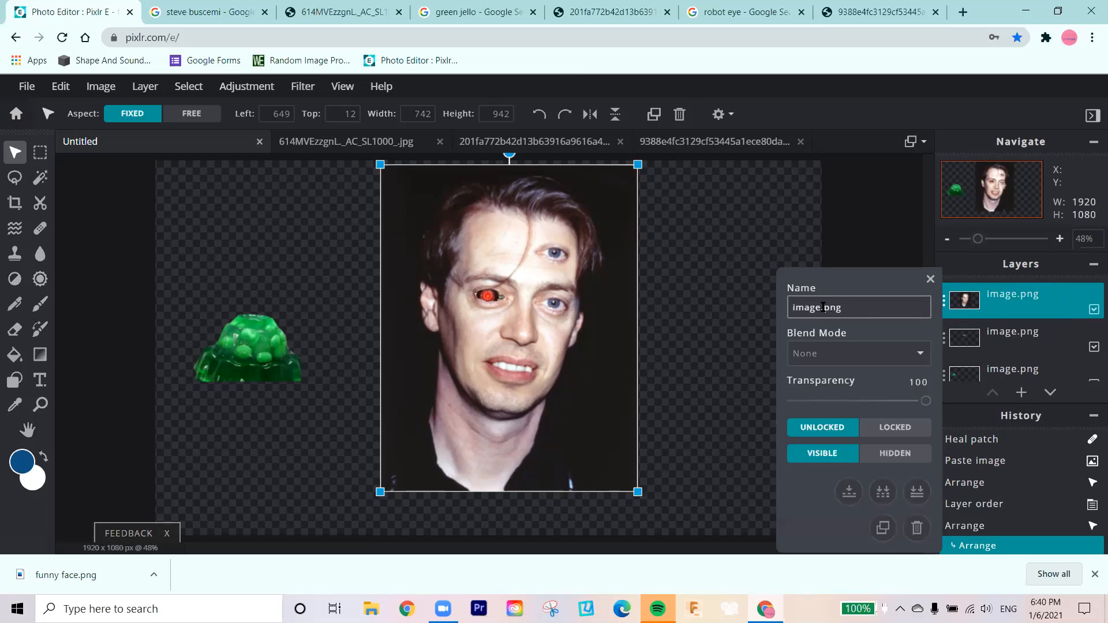
left_click_drag(821, 307, 775, 312)
type("buscemi")
key("BackSpace")
type("face")
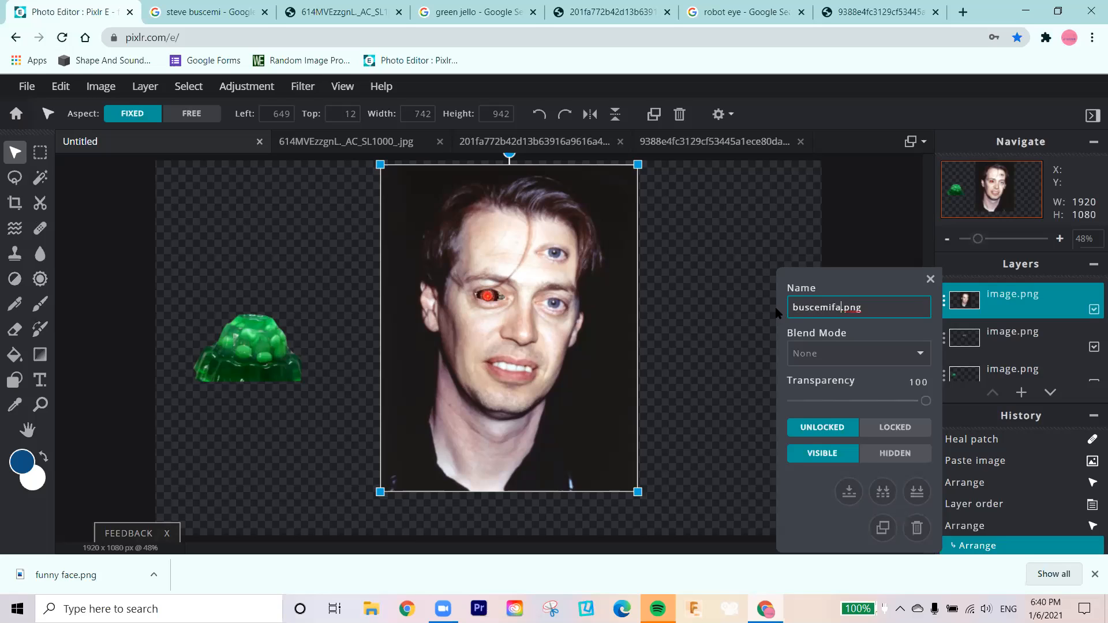
key("Return")
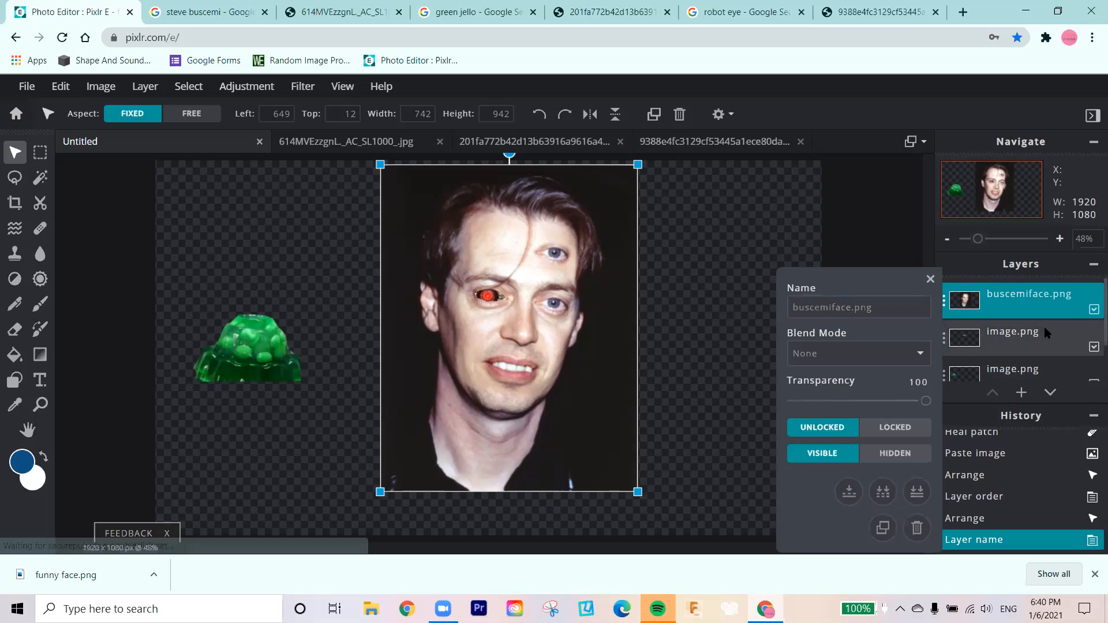
Toggle the robotic eye layer's visibility off and on several times to identify what it contains
left_click(1061, 337)
left_click(1093, 347)
left_click(1094, 347)
left_click(1093, 347)
left_click(1093, 347)
left_click(1093, 346)
left_click(1093, 347)
left_click(1093, 347)
left_click(1094, 347)
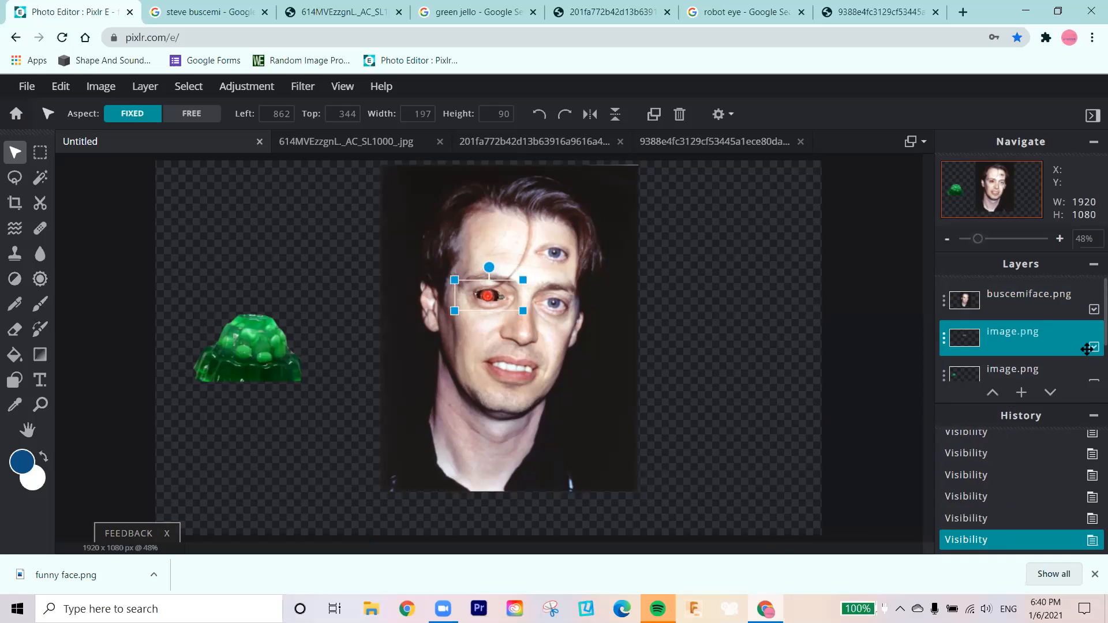
left_click(1081, 346)
left_click(1081, 346)
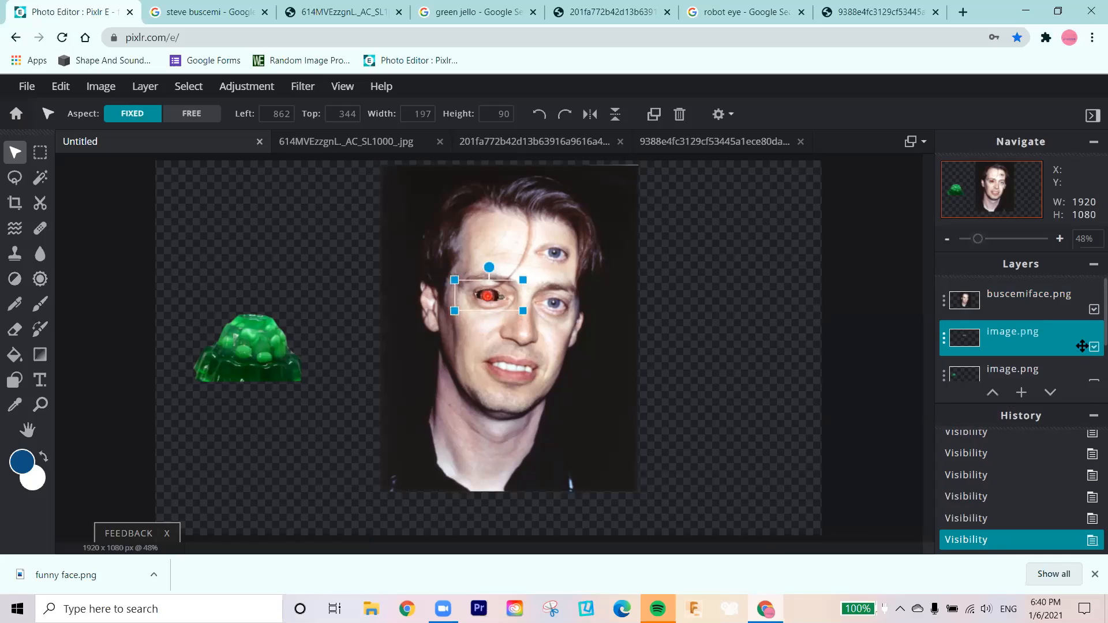
Rename the robotic eye layer as "cyborg eye"
left_click(1020, 333)
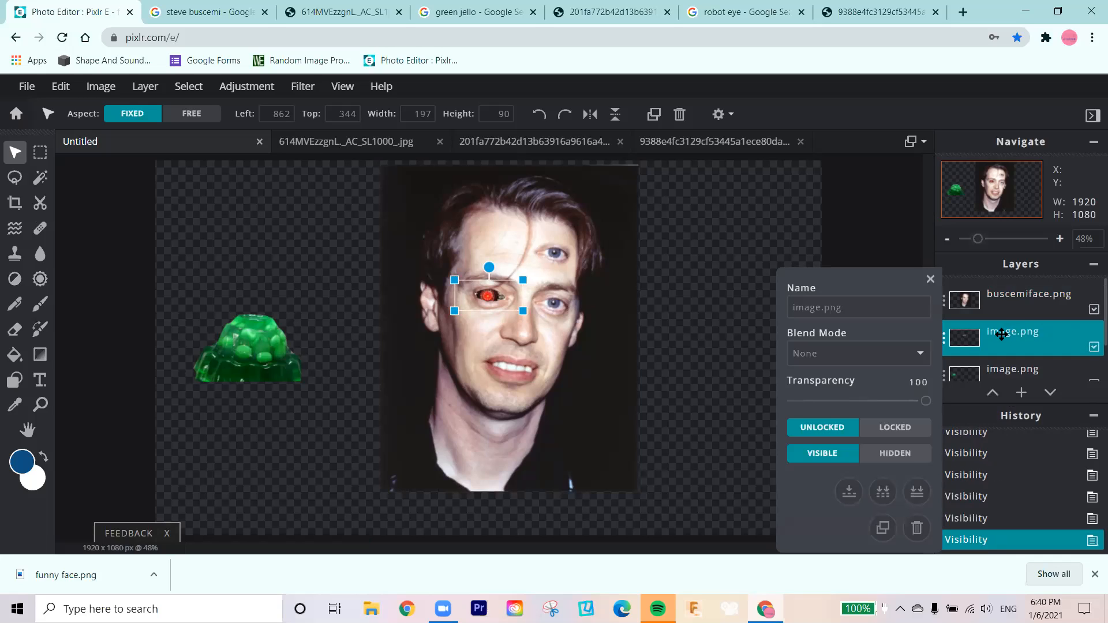
left_click(850, 309)
double_click(850, 309)
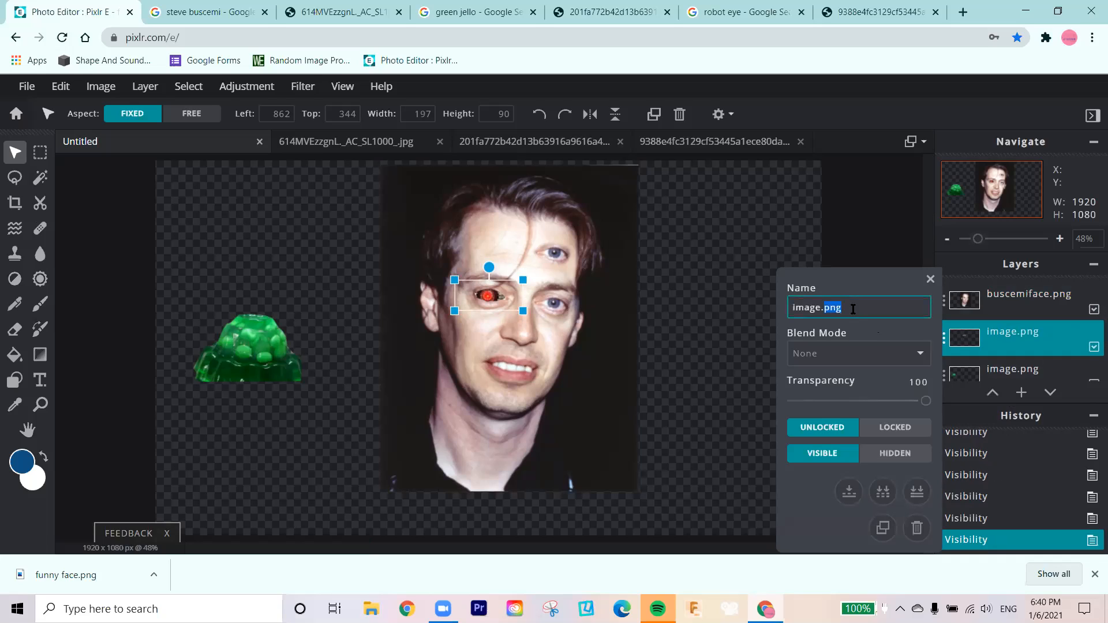
key("ctrl+a")
type("cyborg eye")
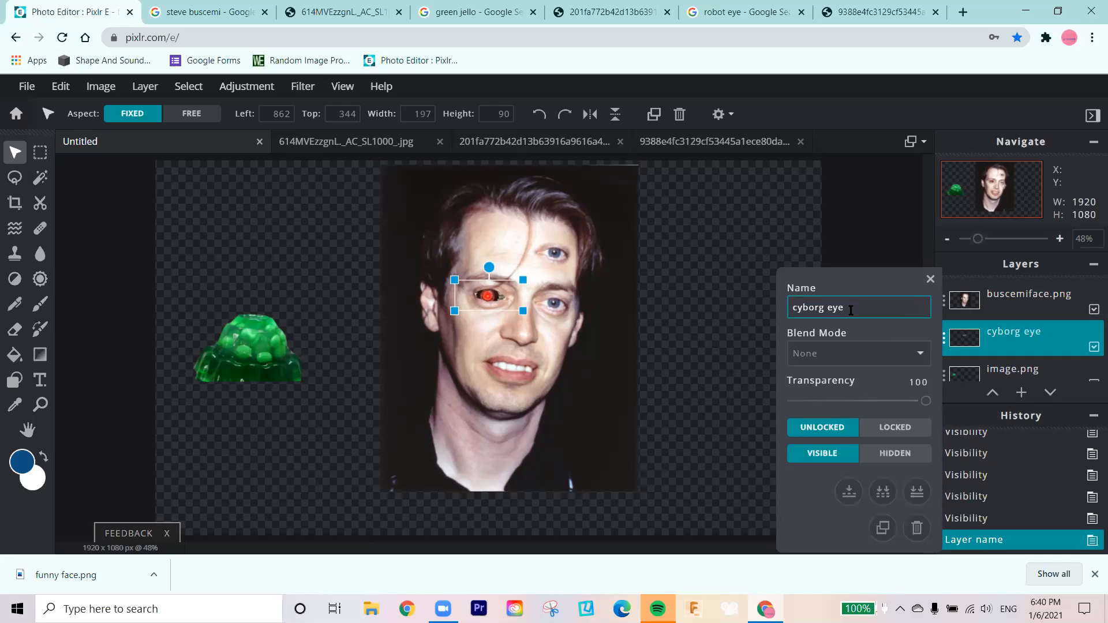
Rename the green dessert's layer as "jello"
left_click(994, 375)
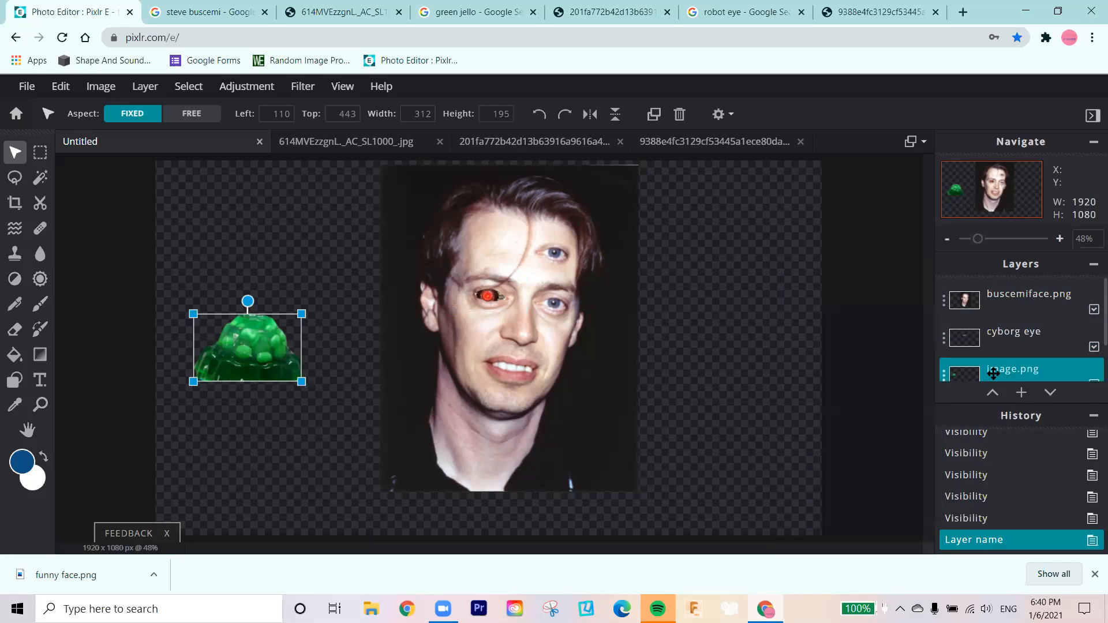
left_click(994, 372)
double_click(850, 300)
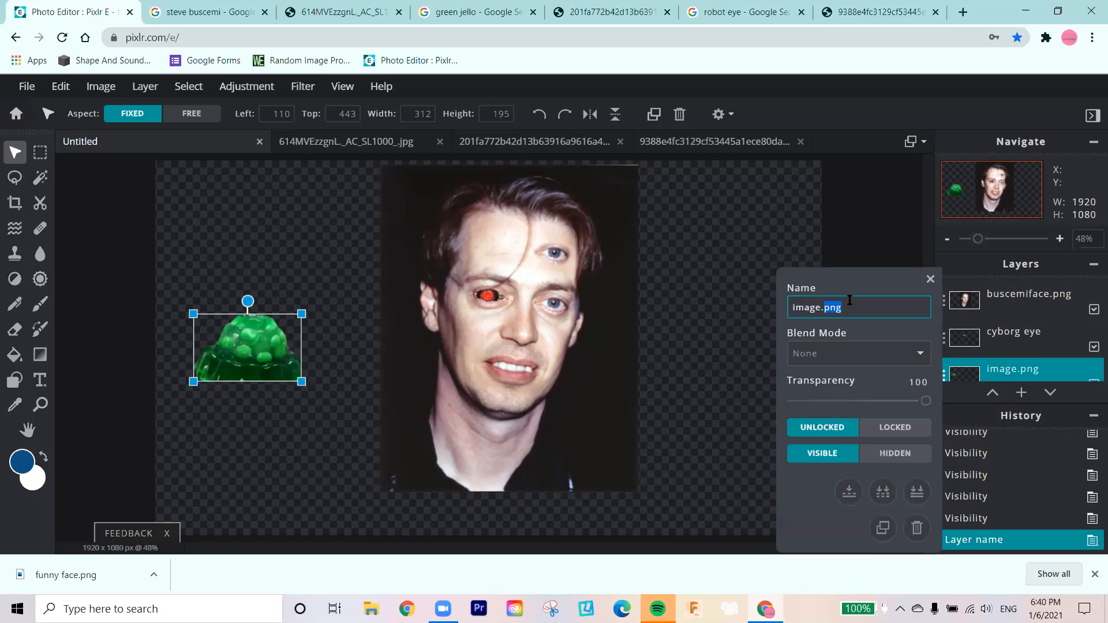
triple_click(850, 300)
type("jello")
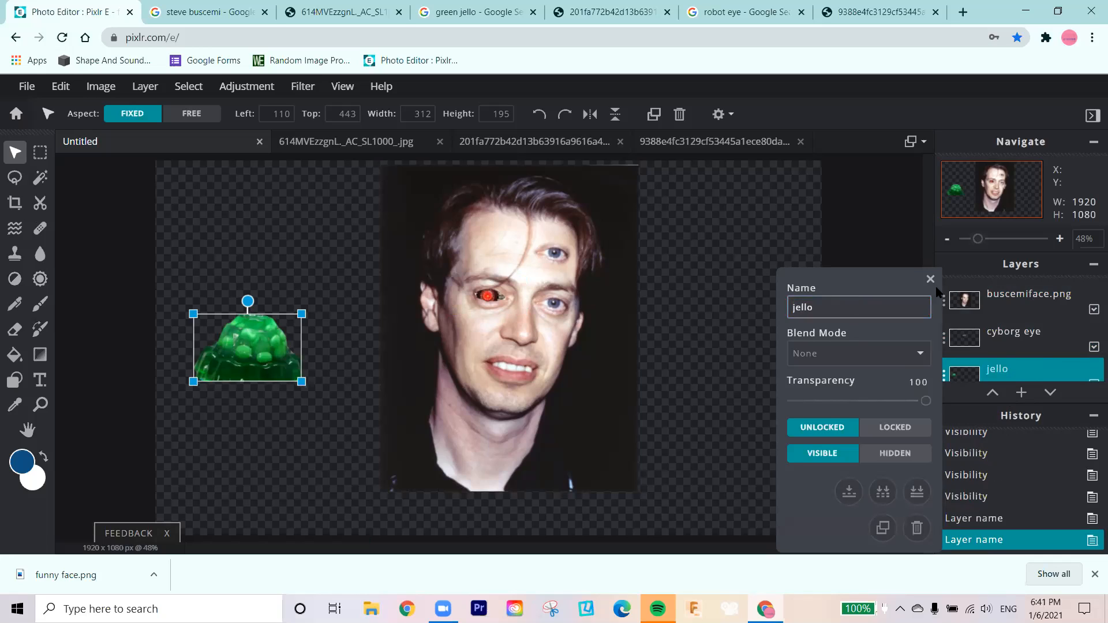
Rename the empty bottom layer, Layer1, as "background" and close its layer settings
scroll(957, 312, "down", 1)
left_click(1010, 355)
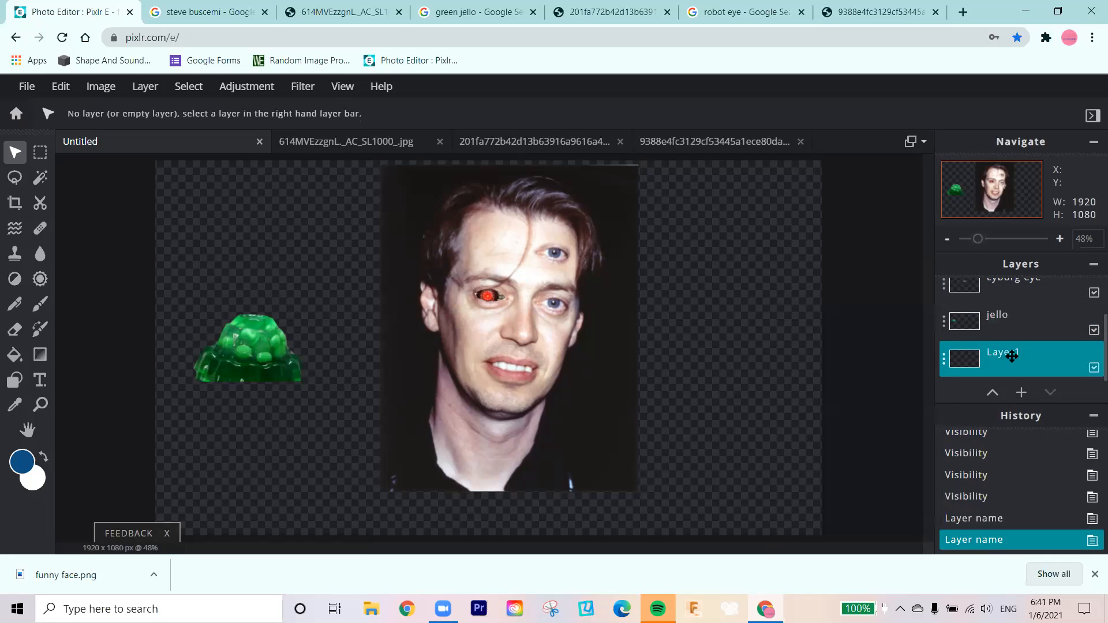
left_click(1006, 352)
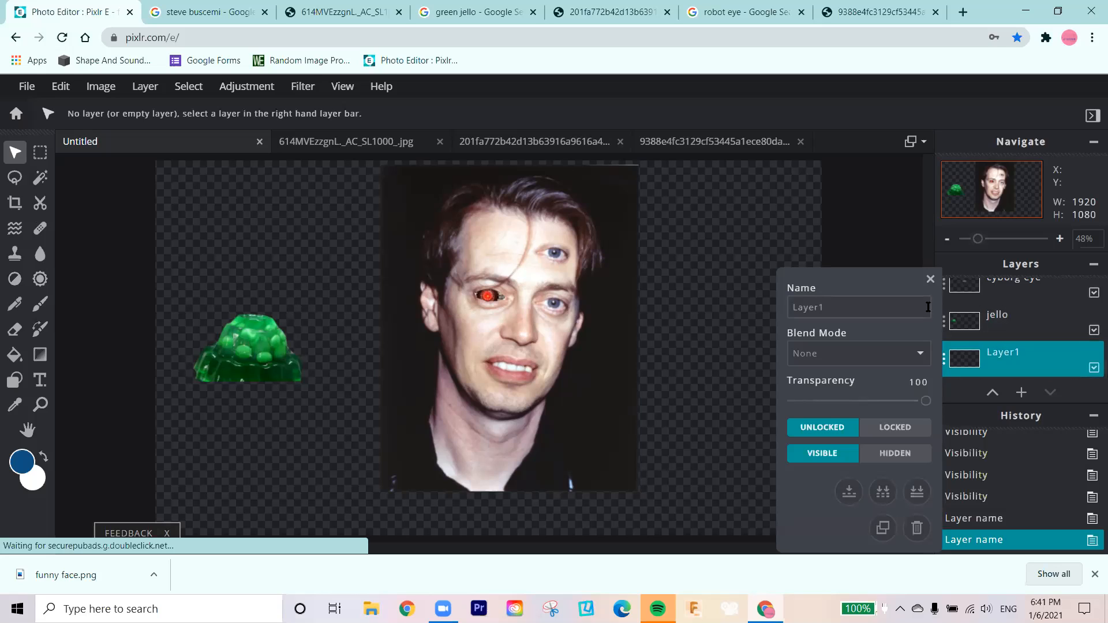
type("background")
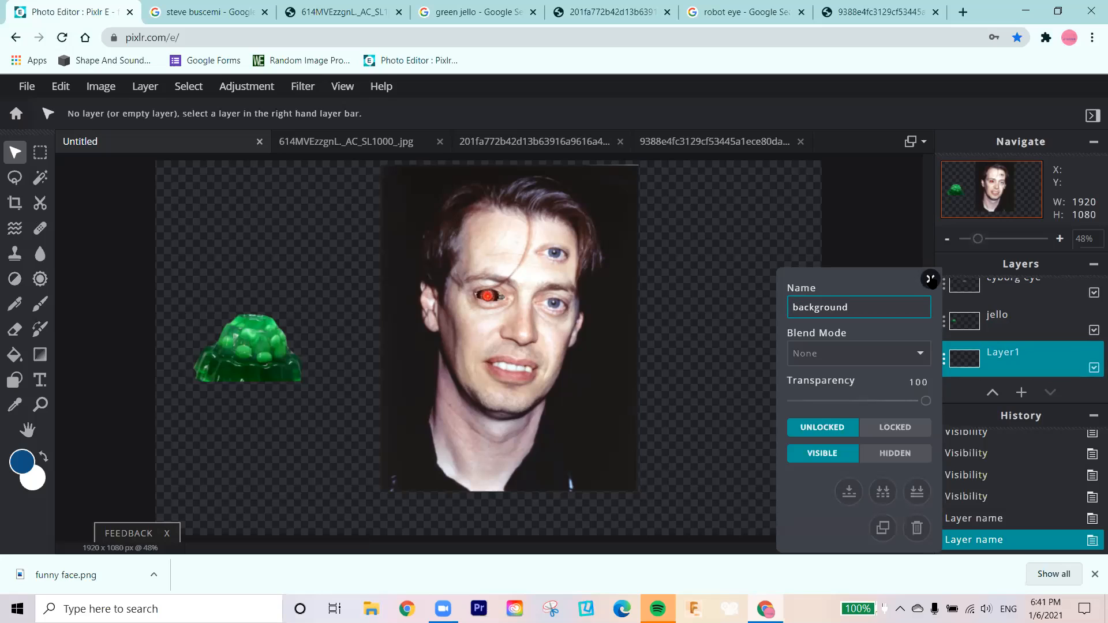
left_click(930, 279)
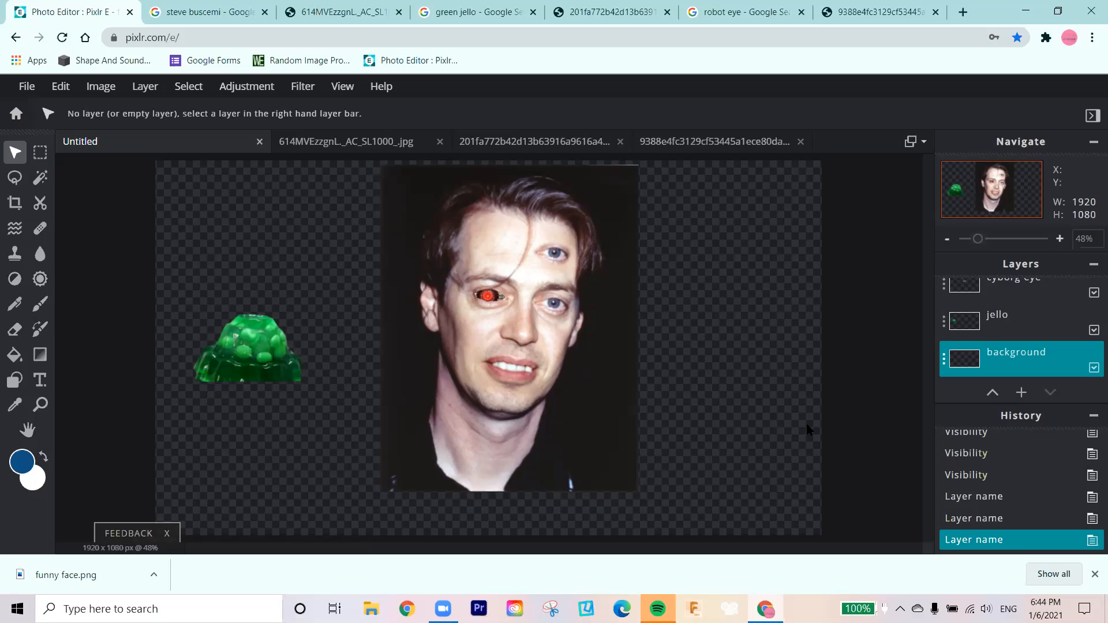
Try out a slightly rotated placeholder text box across the composite and delete it
left_click(40, 381)
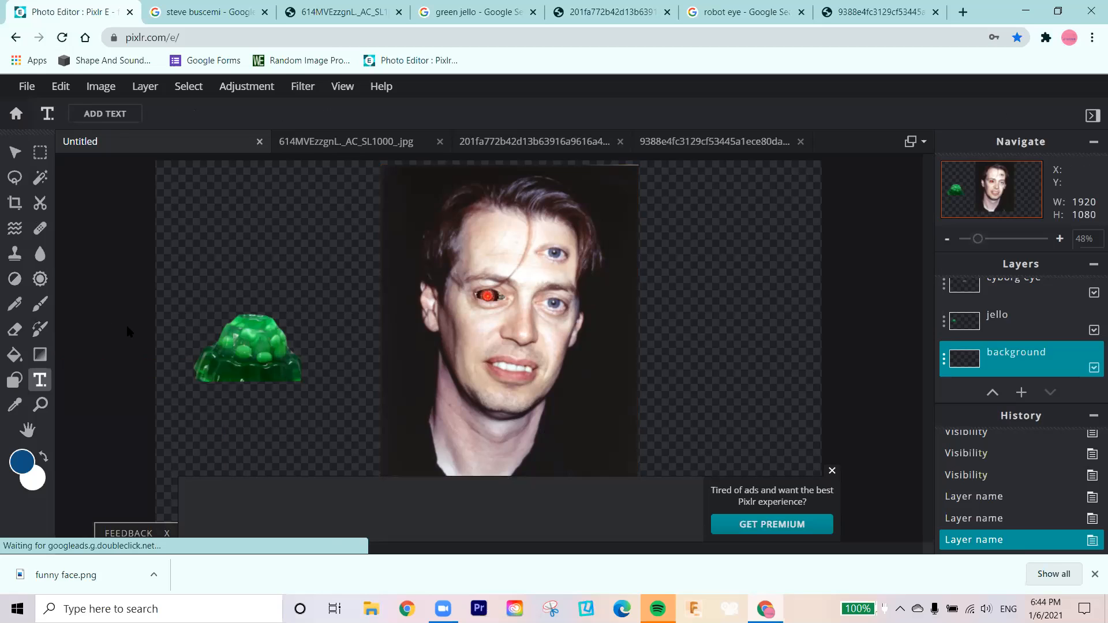
left_click(105, 114)
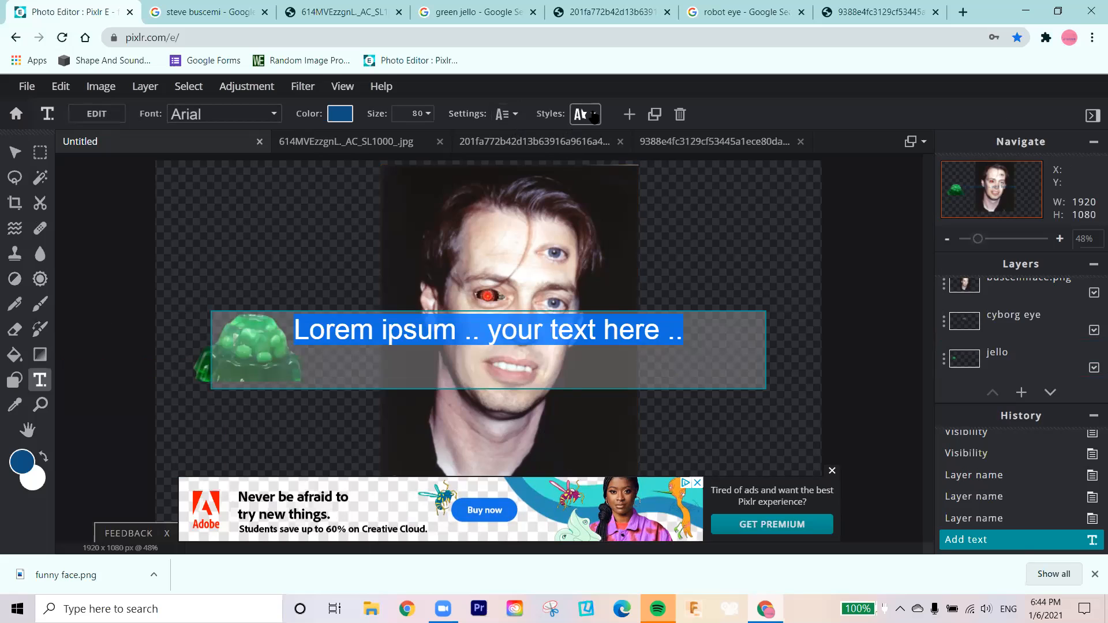
left_click(20, 159)
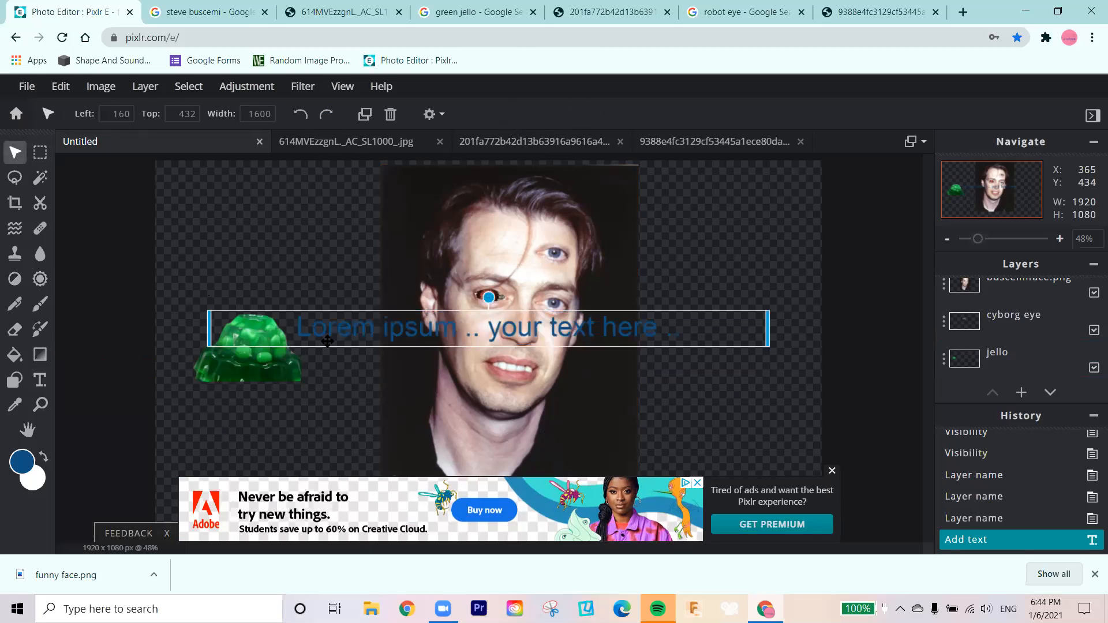
left_click_drag(488, 297, 488, 264)
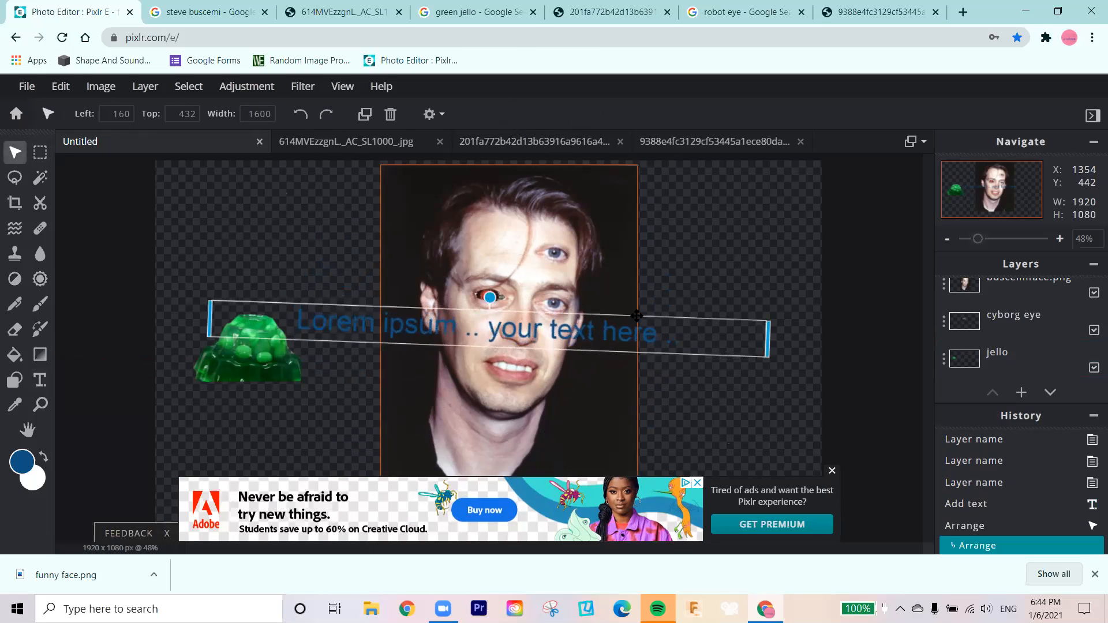
key("Delete")
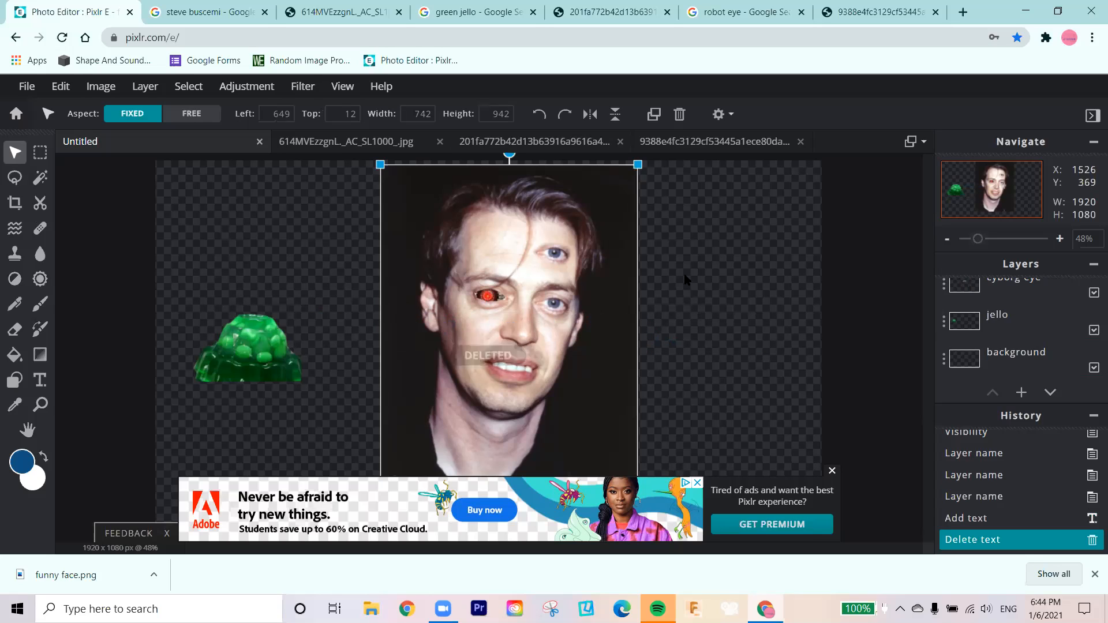
left_click(724, 362)
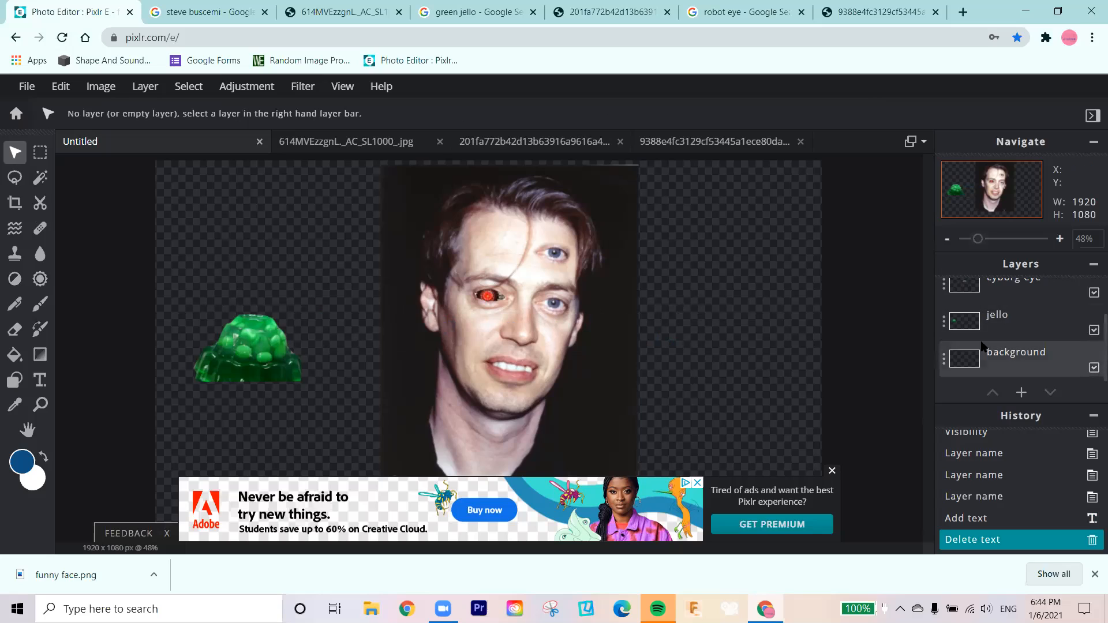
scroll(981, 345, "up", 1)
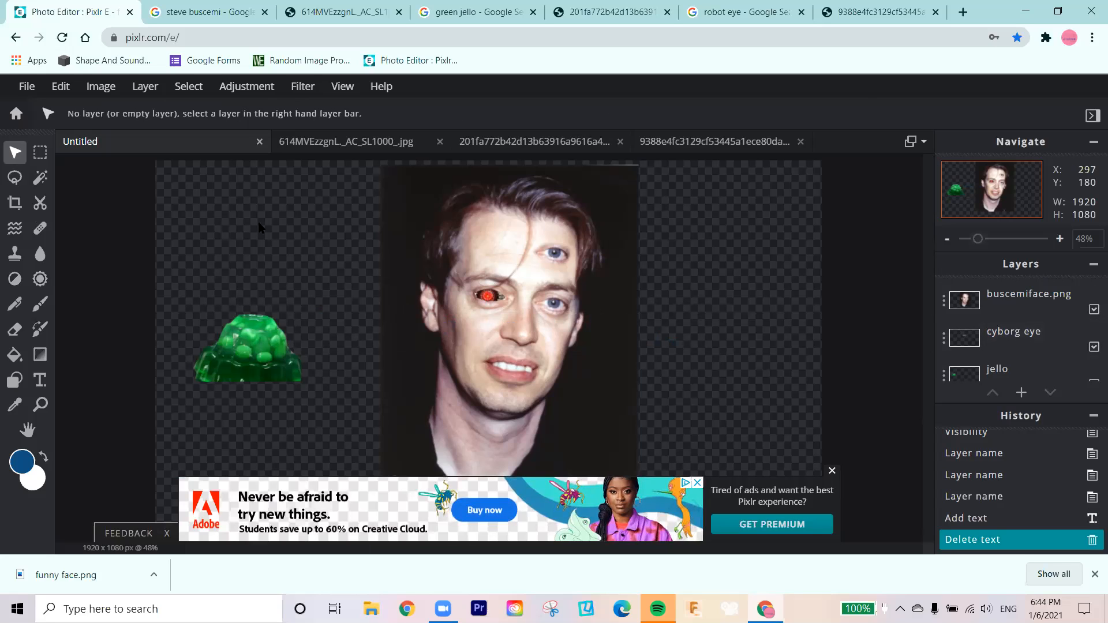
right_click(162, 140)
left_click(113, 147)
left_click(26, 87)
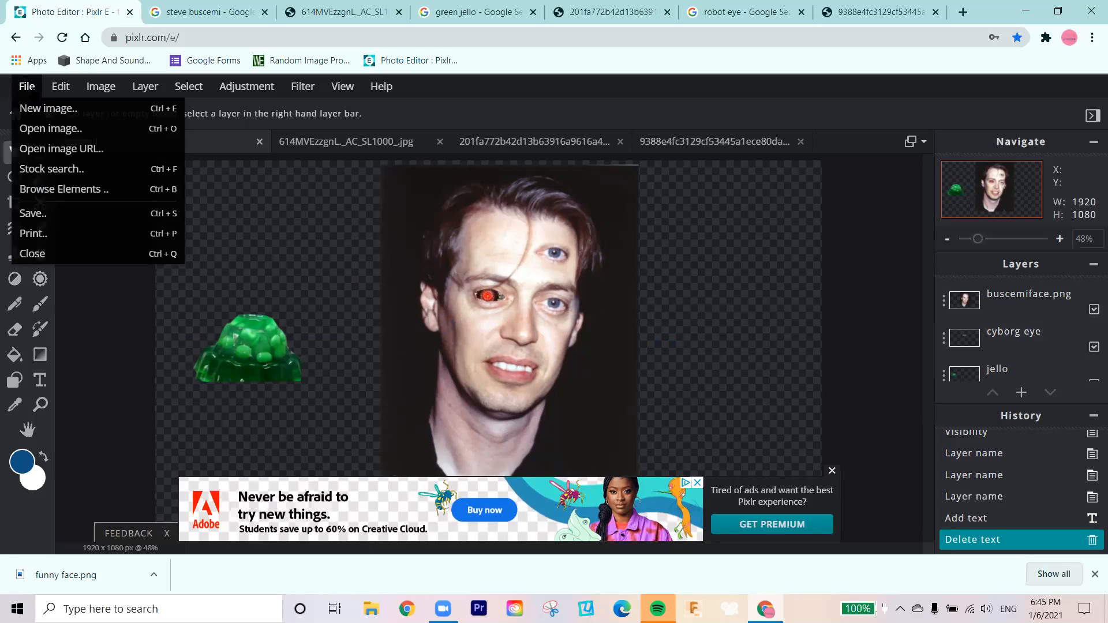
left_click(33, 92)
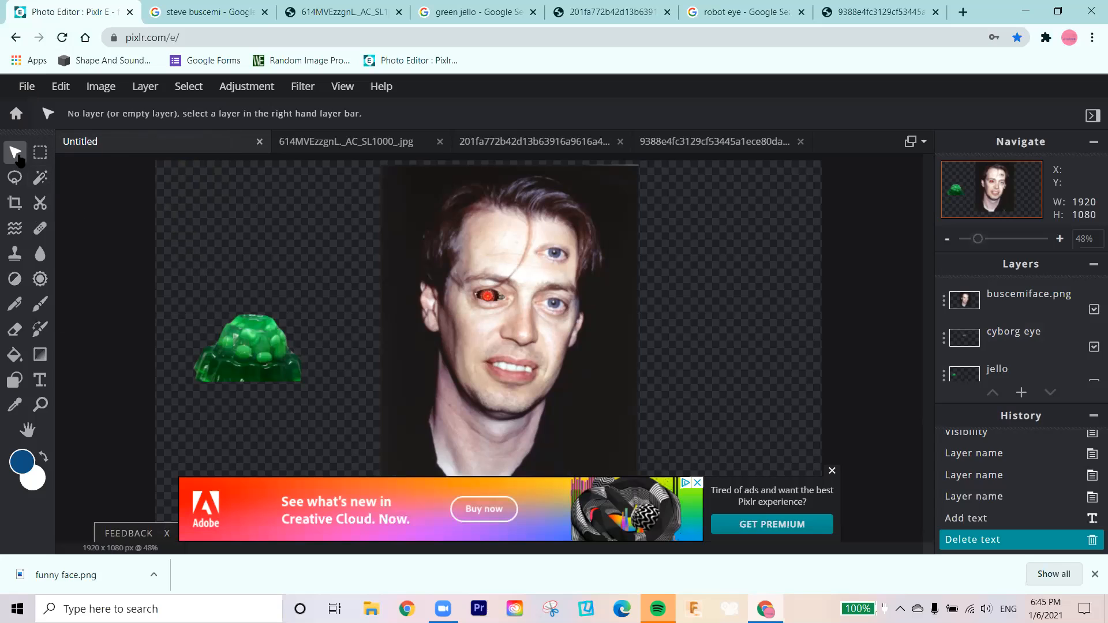
left_click(40, 203)
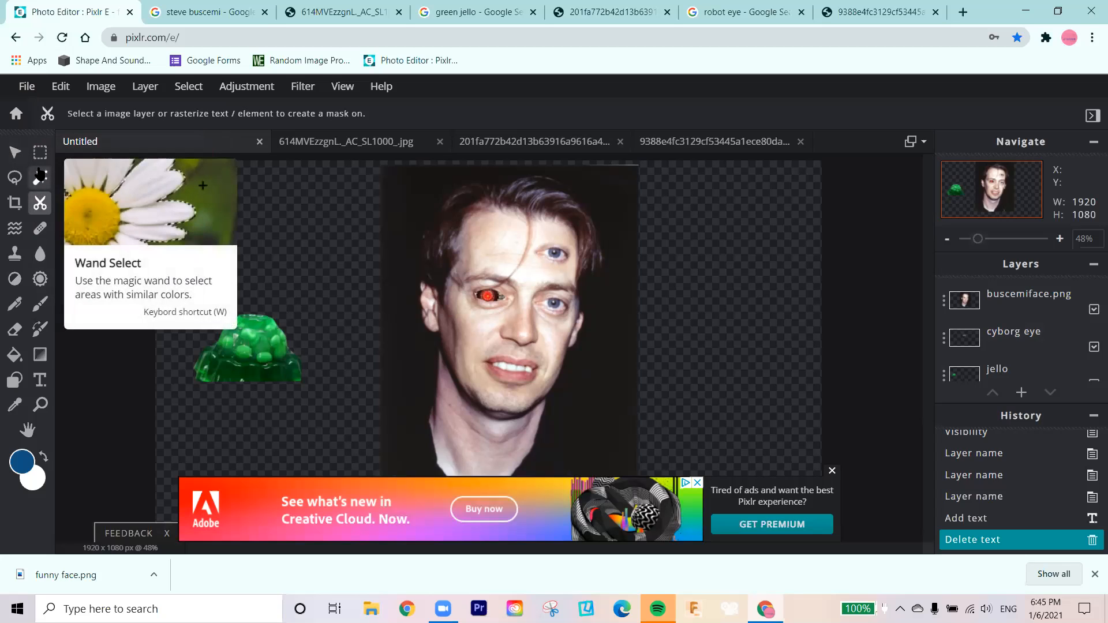
left_click(42, 178)
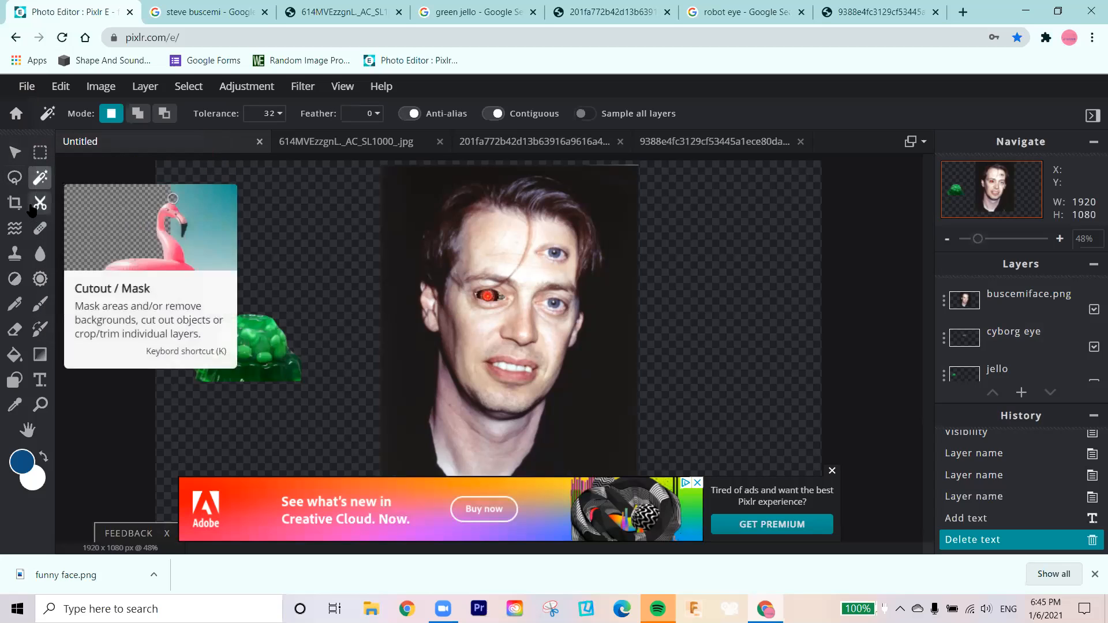
left_click(33, 194)
left_click(14, 153)
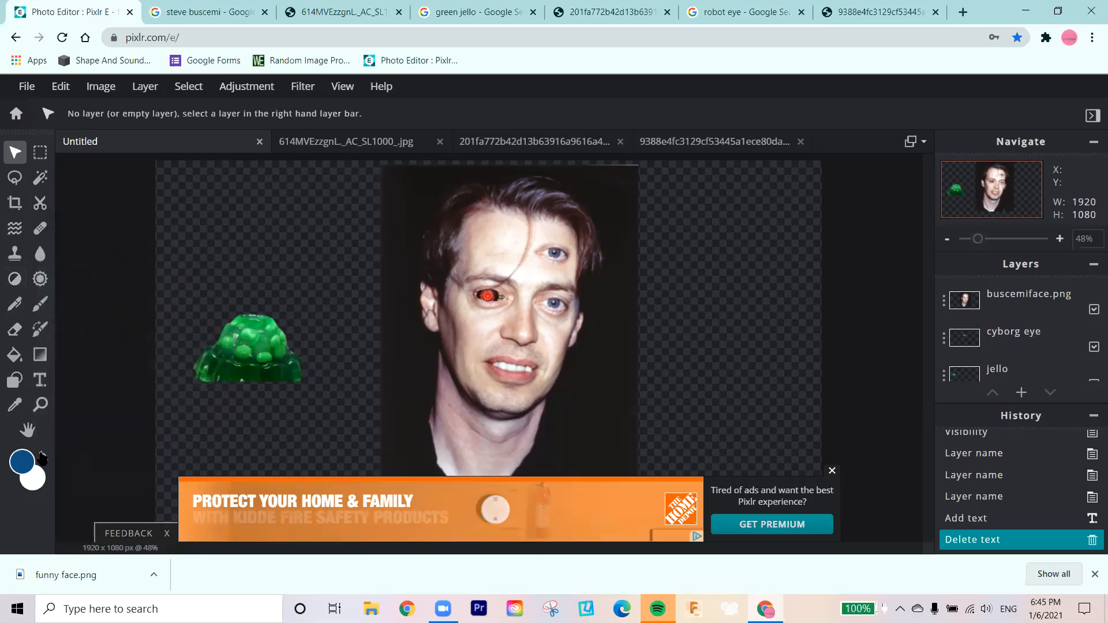
Lighten the midtones of the skin under and beside the cyborg eye on the buscemiface.png layer with the Toning tool
left_click(39, 405)
left_click(524, 327)
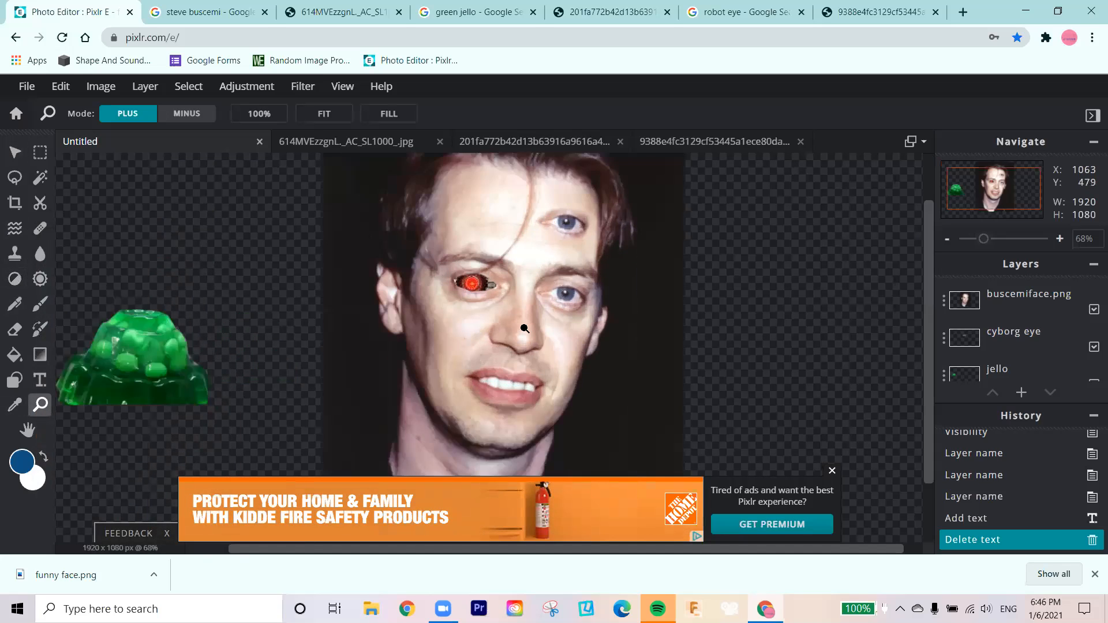
left_click(522, 328)
left_click(519, 323)
left_click(498, 293)
left_click(493, 287)
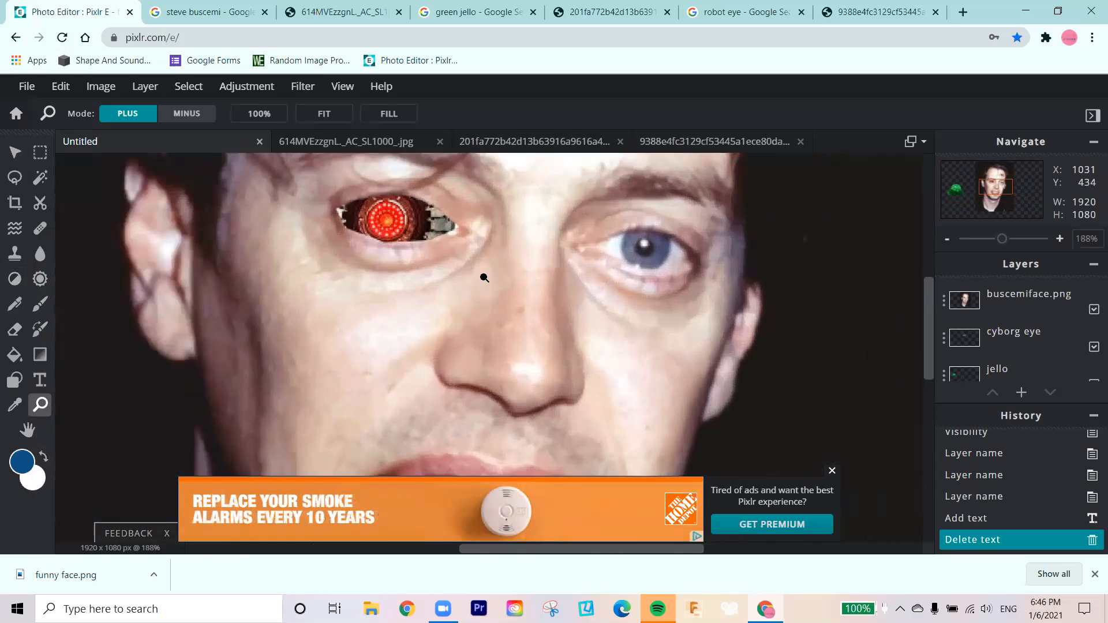
left_click(467, 289)
left_click(463, 290)
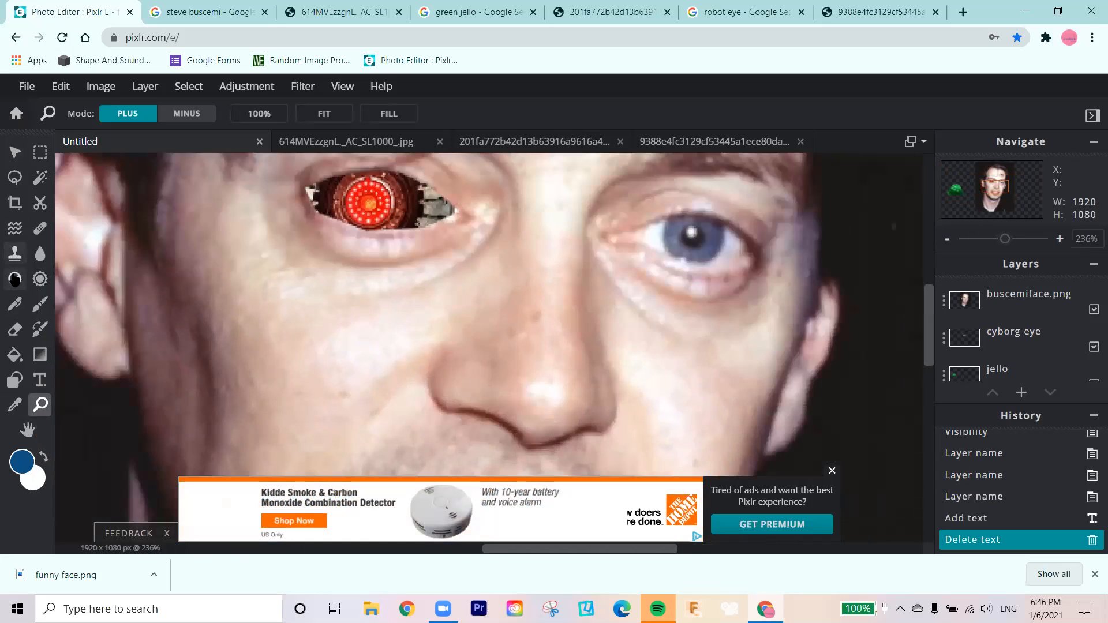
left_click(15, 280)
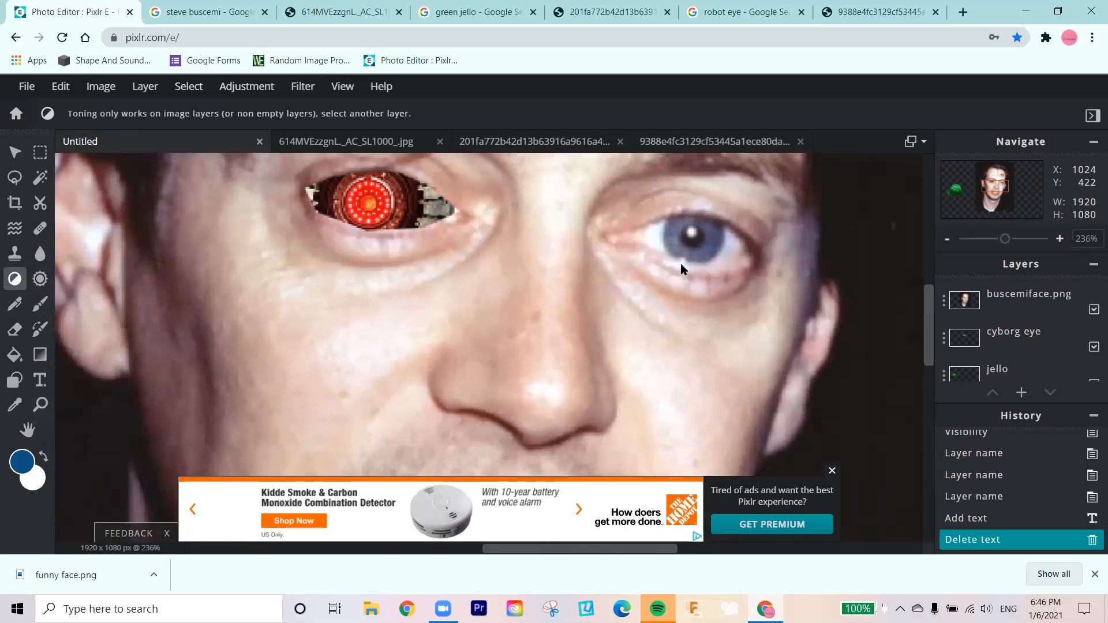
left_click(1006, 306)
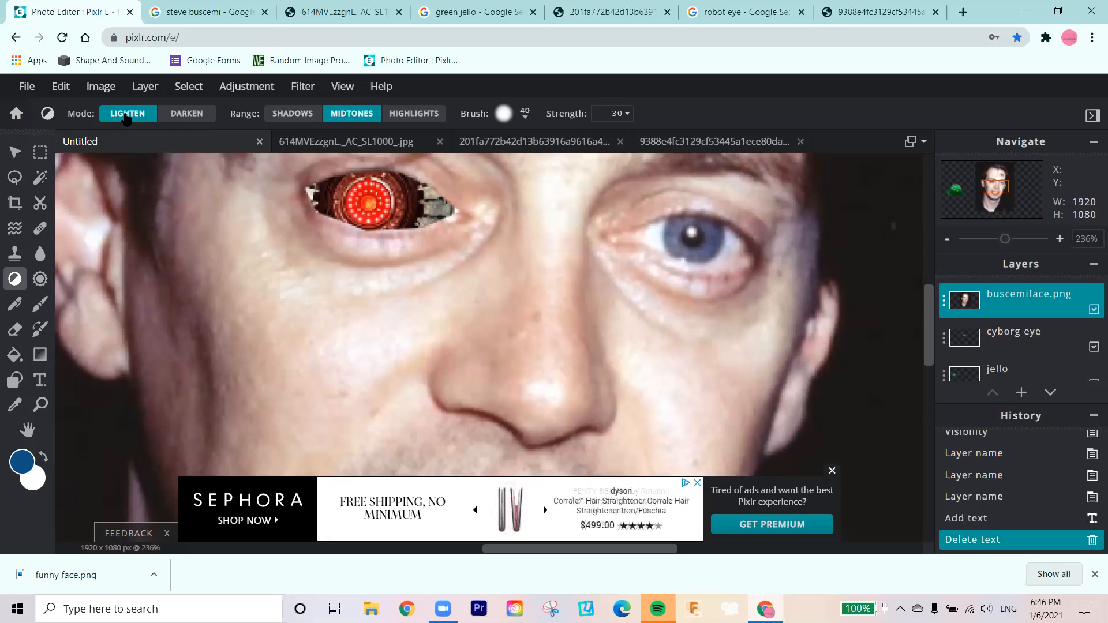
mouse_move(338, 297)
left_mouse_down()
mouse_move(307, 287)
mouse_move(372, 279)
left_mouse_up()
left_click(371, 279)
left_click(398, 270)
left_click(412, 272)
left_click(331, 282)
left_click(293, 260)
left_click(248, 215)
mouse_move(248, 215)
left_mouse_down()
mouse_move(363, 273)
mouse_move(423, 265)
mouse_move(279, 253)
mouse_move(254, 206)
left_mouse_up()
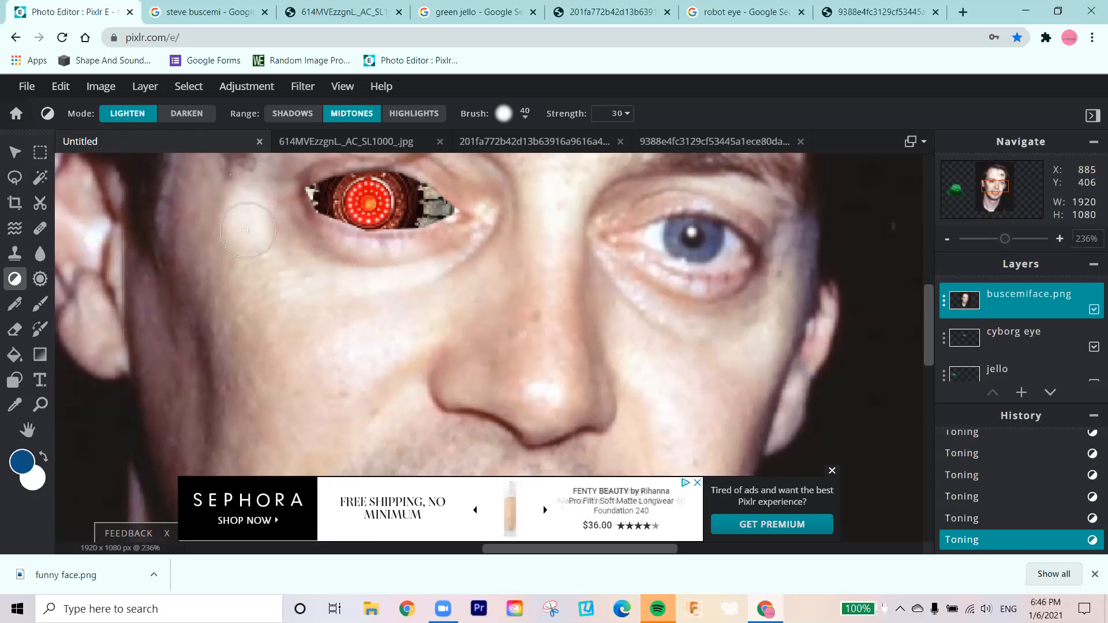
Darken the midtones of the skin around the lower edge and outer corner of the cyborg eye with Toning, like a bruise
scroll(196, 250, "up", 2)
scroll(196, 250, "down", 6)
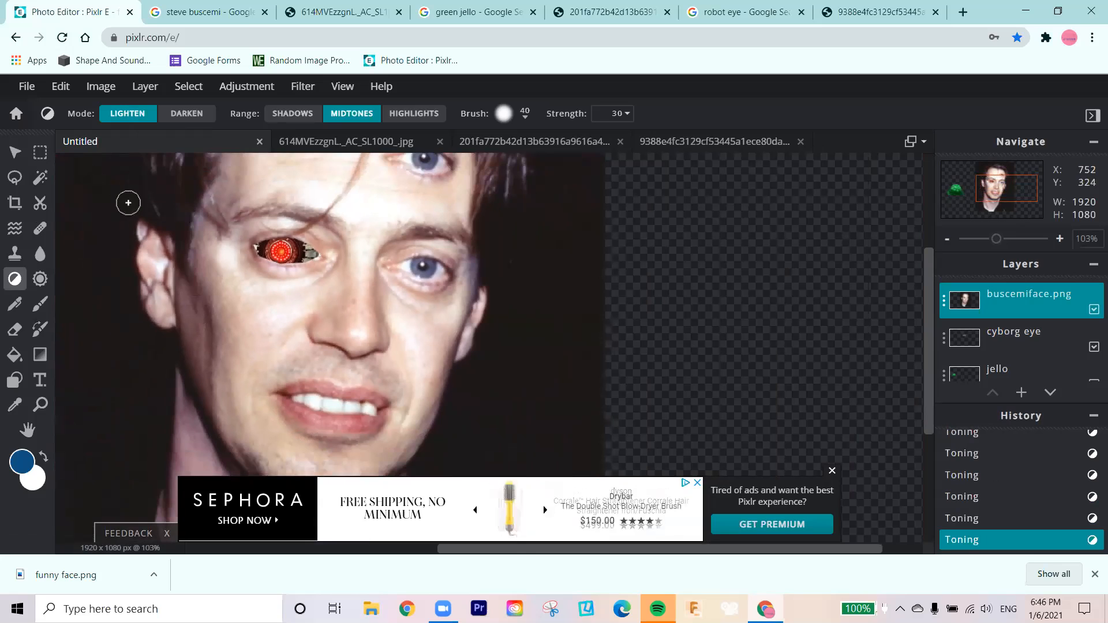
scroll(479, 282, "down", 1)
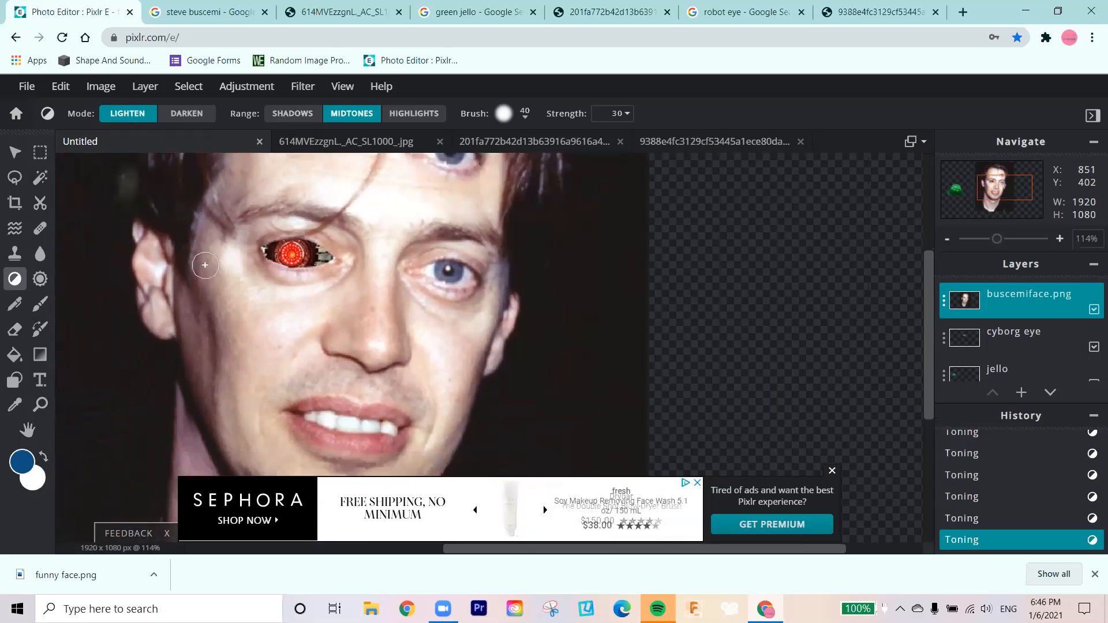
left_click_drag(930, 255, 927, 184)
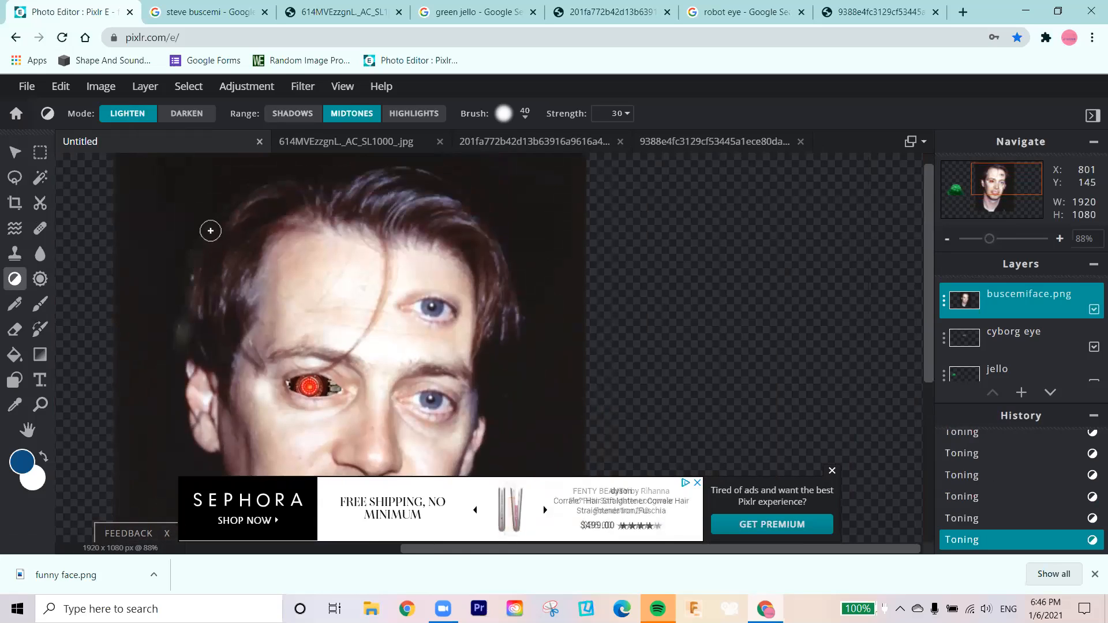
left_click(186, 113)
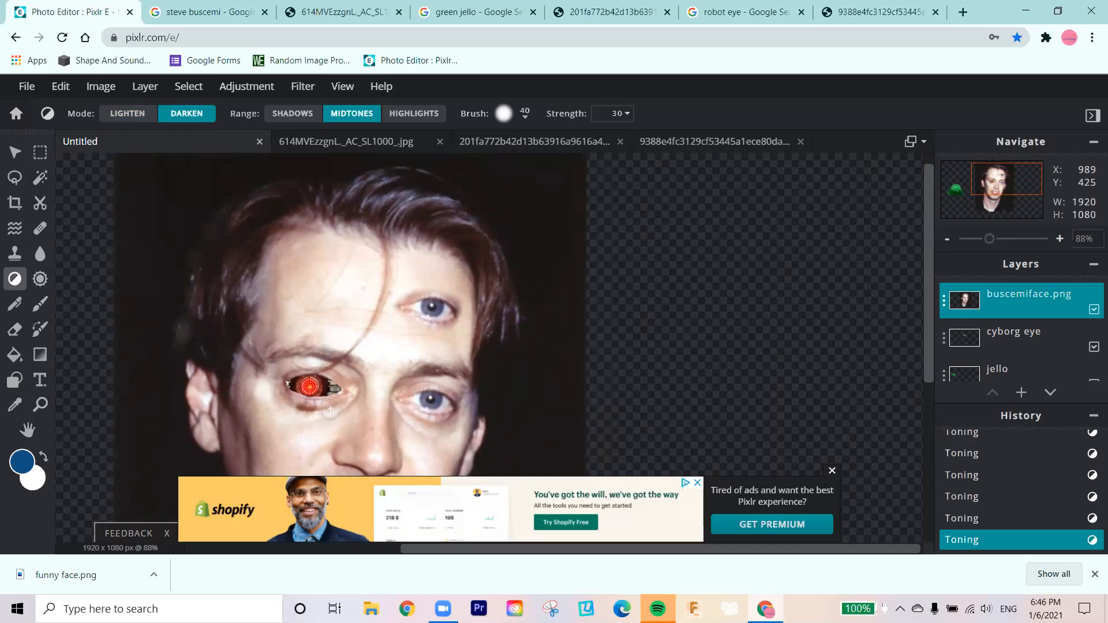
mouse_move(341, 402)
left_mouse_down()
mouse_move(330, 411)
mouse_move(296, 416)
mouse_move(273, 390)
mouse_move(280, 400)
left_mouse_up()
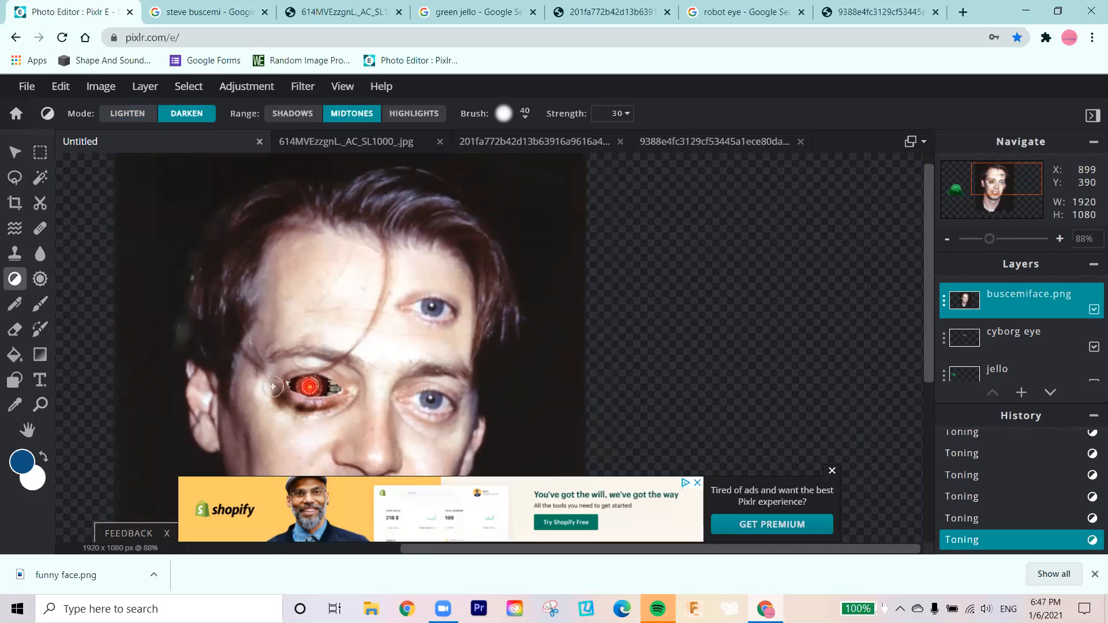
scroll(303, 407, "up", 5)
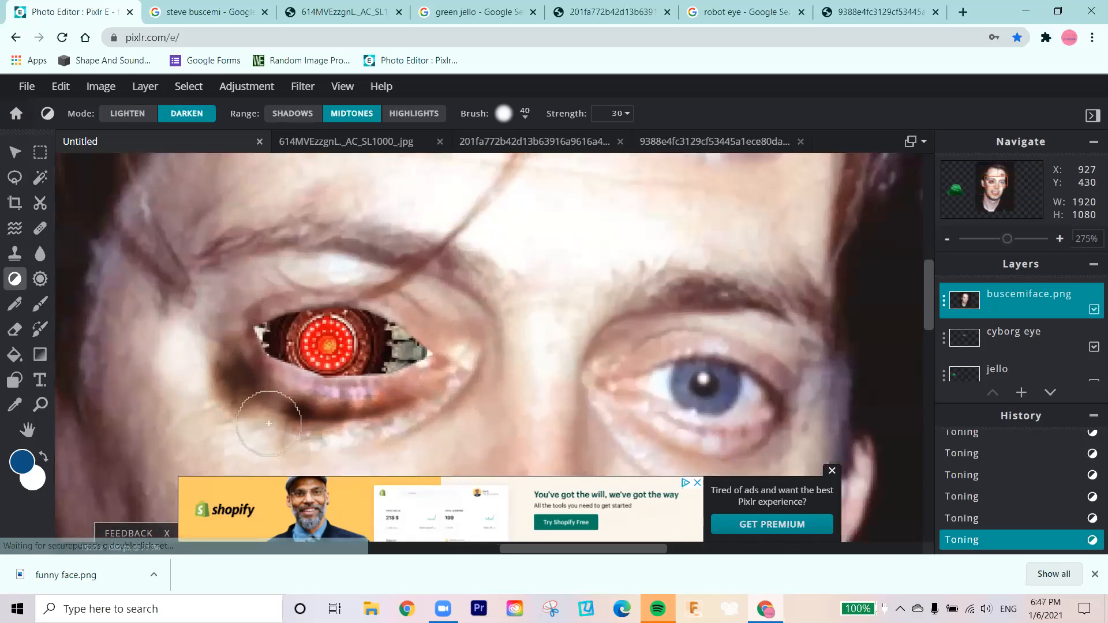
left_click_drag(262, 416, 277, 411)
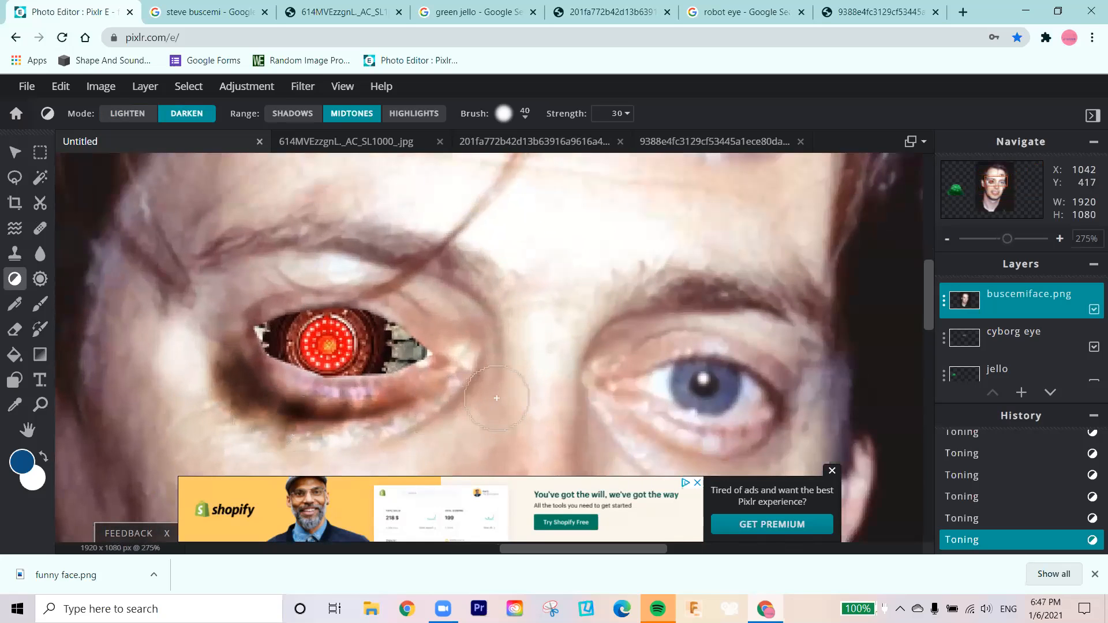
left_click_drag(453, 409, 380, 421)
mouse_move(210, 363)
left_mouse_down()
mouse_move(219, 337)
mouse_move(189, 323)
left_mouse_up()
left_click_drag(188, 324, 188, 325)
mouse_move(507, 392)
left_mouse_down()
mouse_move(488, 374)
mouse_move(456, 380)
mouse_move(381, 426)
mouse_move(326, 442)
mouse_move(253, 439)
mouse_move(202, 405)
mouse_move(190, 365)
mouse_move(317, 453)
mouse_move(354, 437)
left_mouse_up()
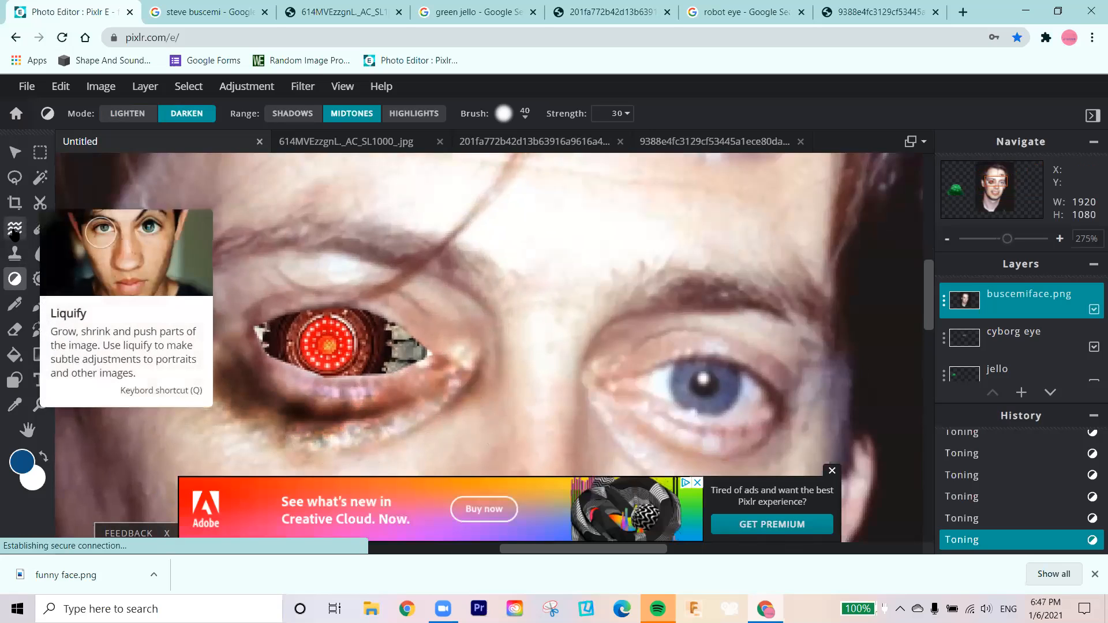
Try pushing the eyebrow above the cyborg eye with Liquify at size 5 and undo the stroke
left_click(14, 231)
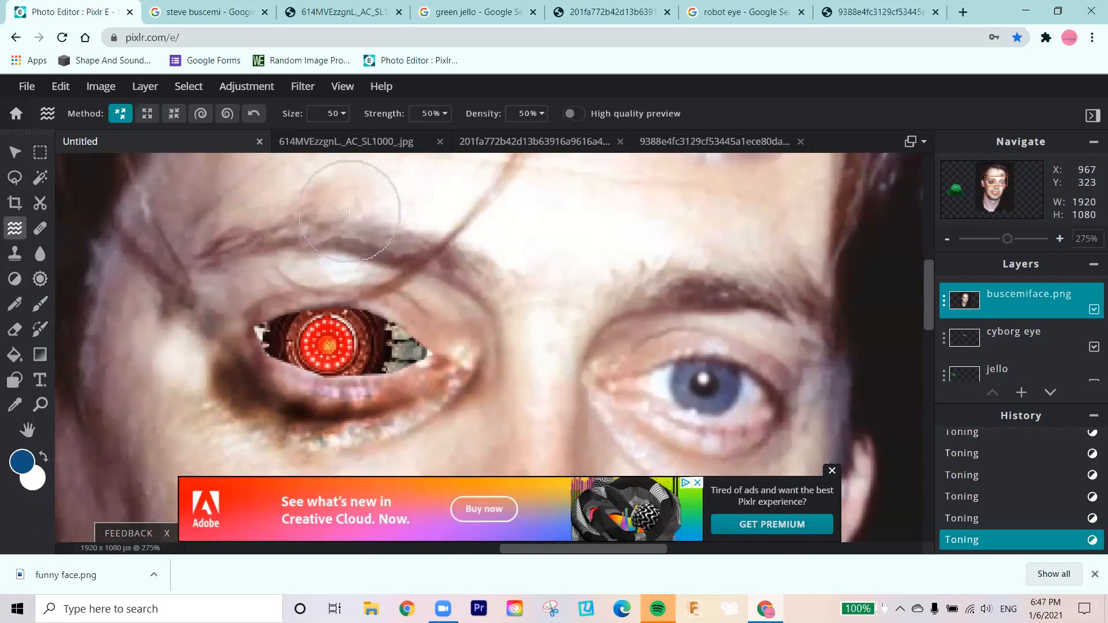
left_click(334, 115)
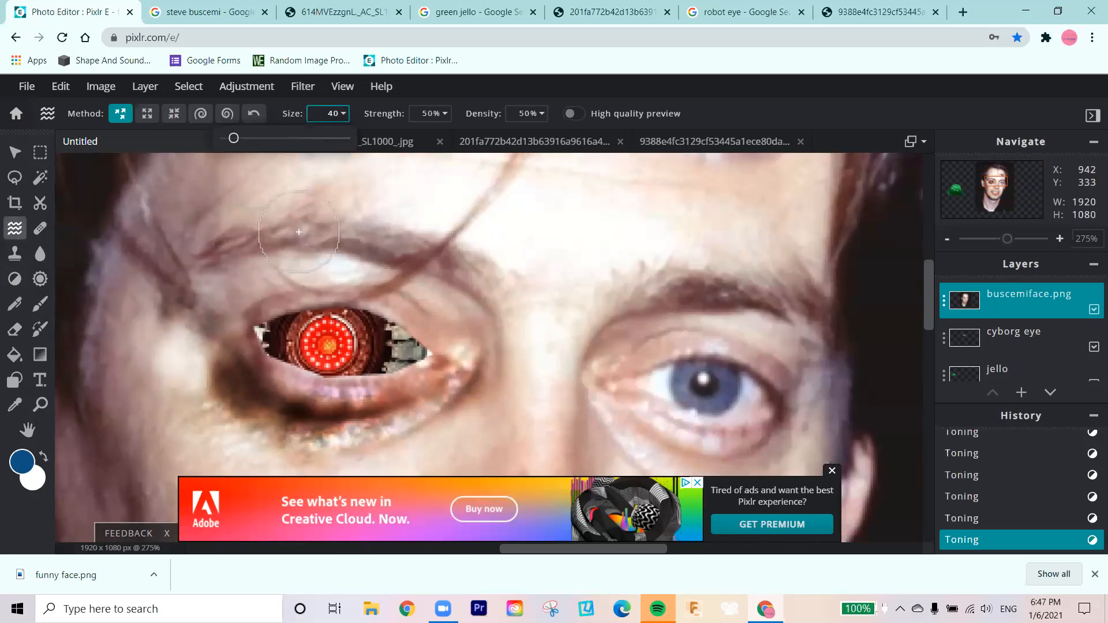
left_click_drag(234, 141, 224, 145)
mouse_move(207, 226)
left_mouse_down()
mouse_move(227, 263)
mouse_move(242, 267)
mouse_move(286, 222)
mouse_move(314, 263)
mouse_move(363, 249)
mouse_move(371, 209)
left_mouse_up()
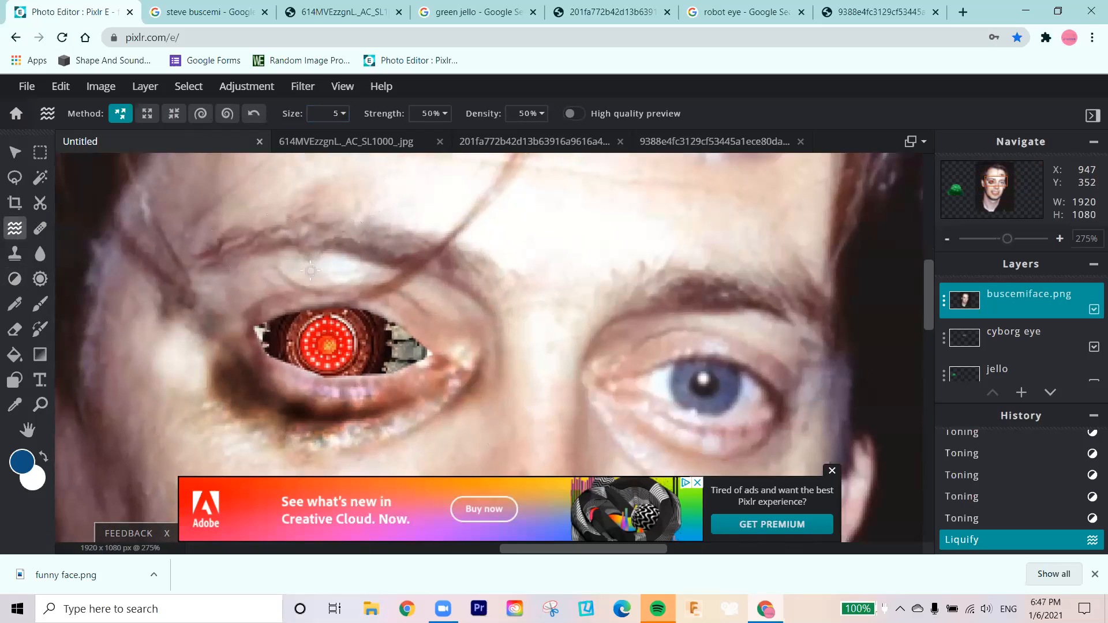
key("ctrl+z")
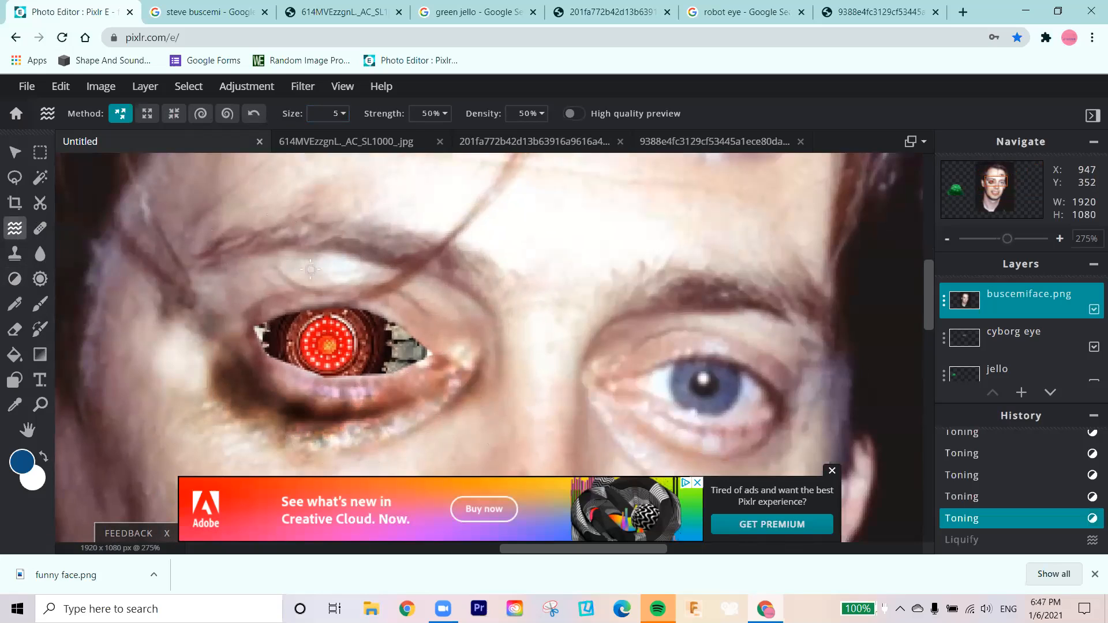
Warp both eyebrows into wavy shapes with Liquify at size 28
left_click(38, 405)
left_click(184, 114)
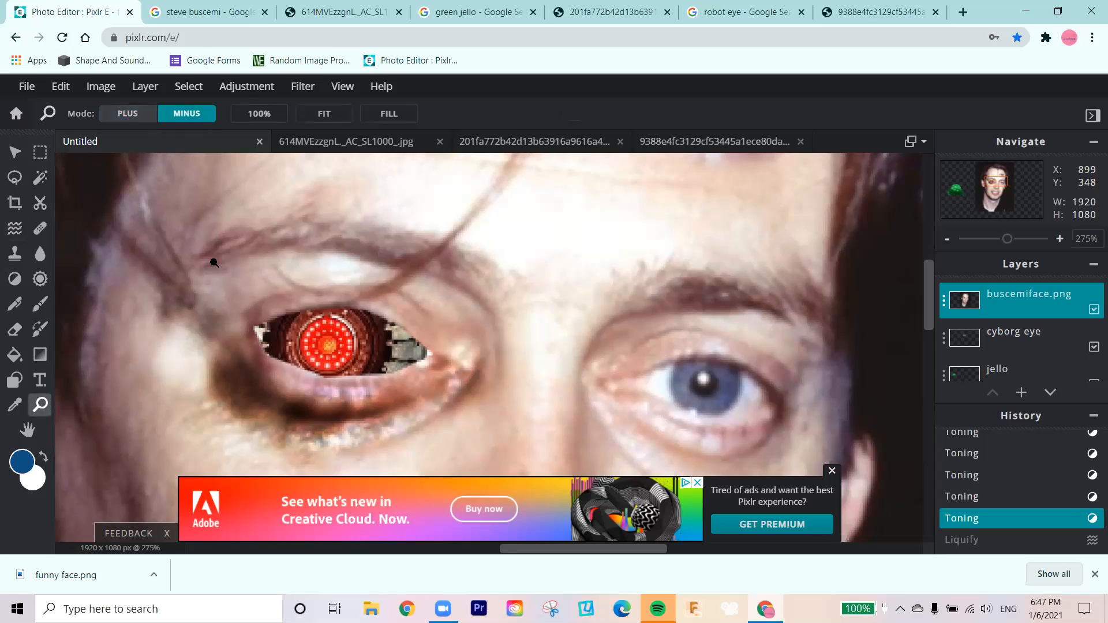
left_click(212, 260)
left_click(213, 260)
left_click(212, 260)
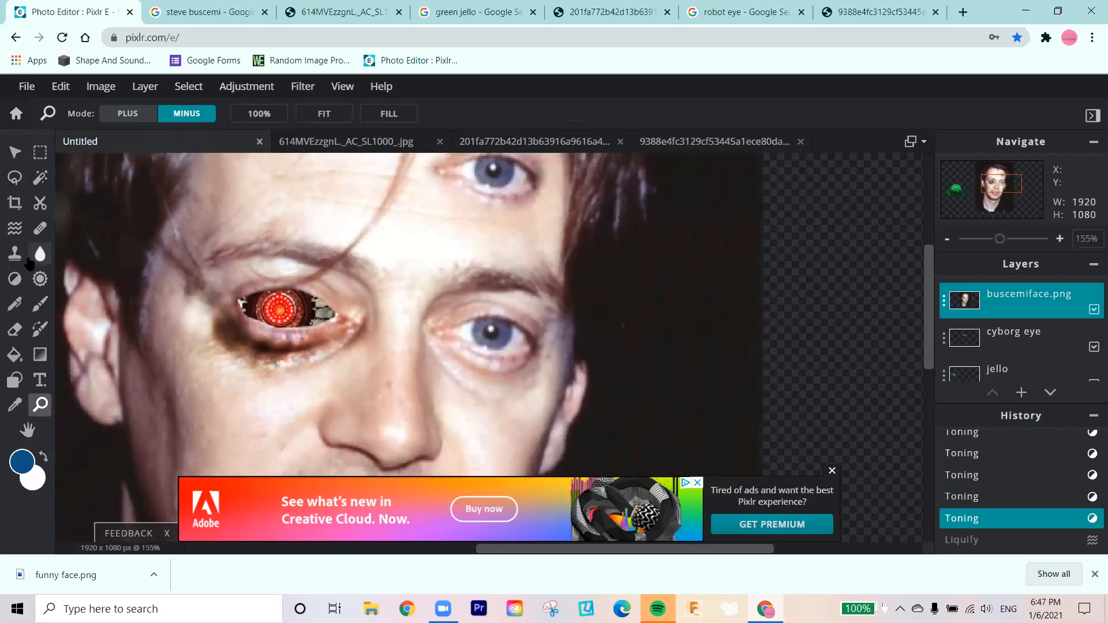
left_click(14, 227)
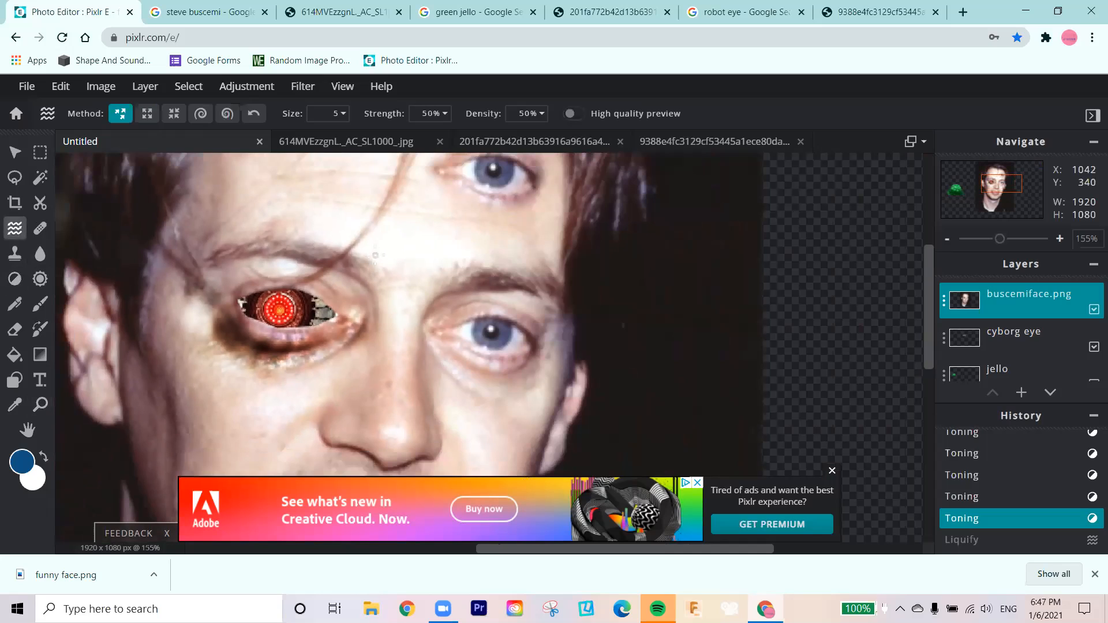
left_click(340, 117)
left_click_drag(236, 141, 231, 142)
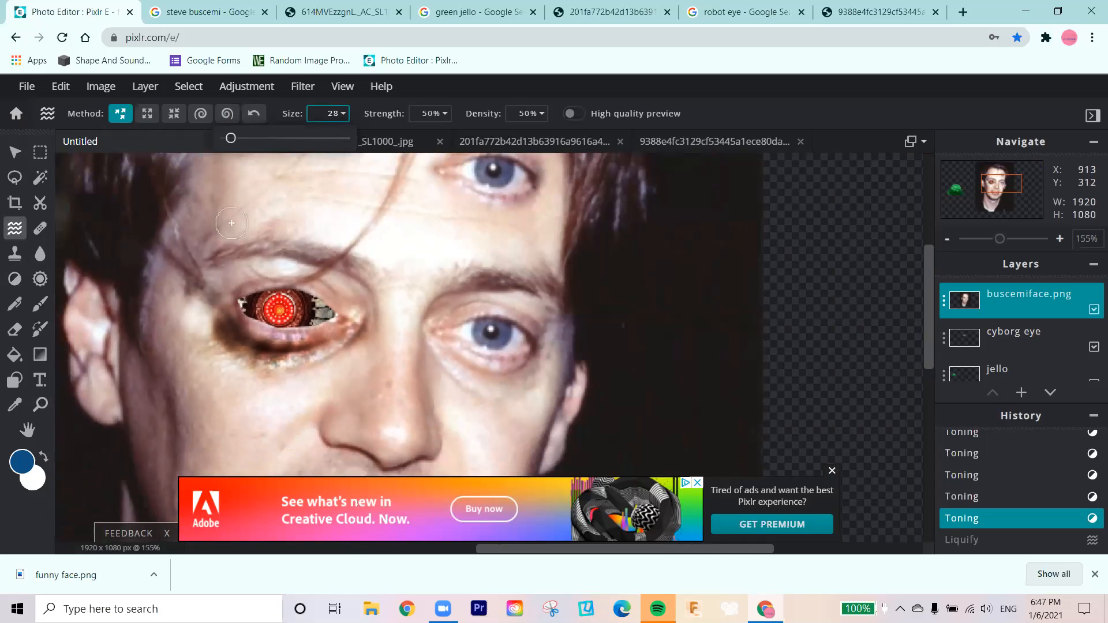
mouse_move(225, 212)
left_mouse_down()
mouse_move(231, 260)
mouse_move(254, 237)
mouse_move(264, 262)
mouse_move(283, 225)
mouse_move(299, 264)
mouse_move(319, 245)
mouse_move(328, 279)
mouse_move(343, 249)
mouse_move(378, 281)
mouse_move(415, 269)
mouse_move(419, 293)
mouse_move(468, 282)
mouse_move(476, 260)
mouse_move(499, 292)
mouse_move(499, 283)
mouse_move(534, 309)
mouse_move(560, 277)
mouse_move(459, 258)
mouse_move(432, 268)
mouse_move(524, 286)
mouse_move(541, 305)
mouse_move(553, 285)
mouse_move(555, 301)
mouse_move(551, 277)
left_mouse_up()
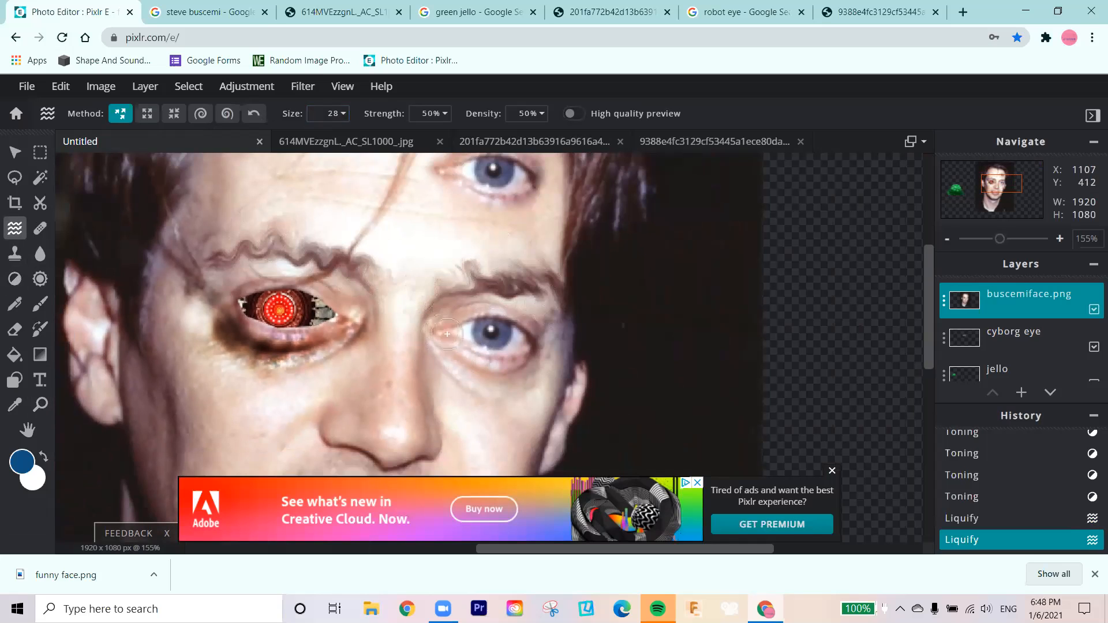
scroll(408, 367, "down", 2)
scroll(413, 357, "down", 1)
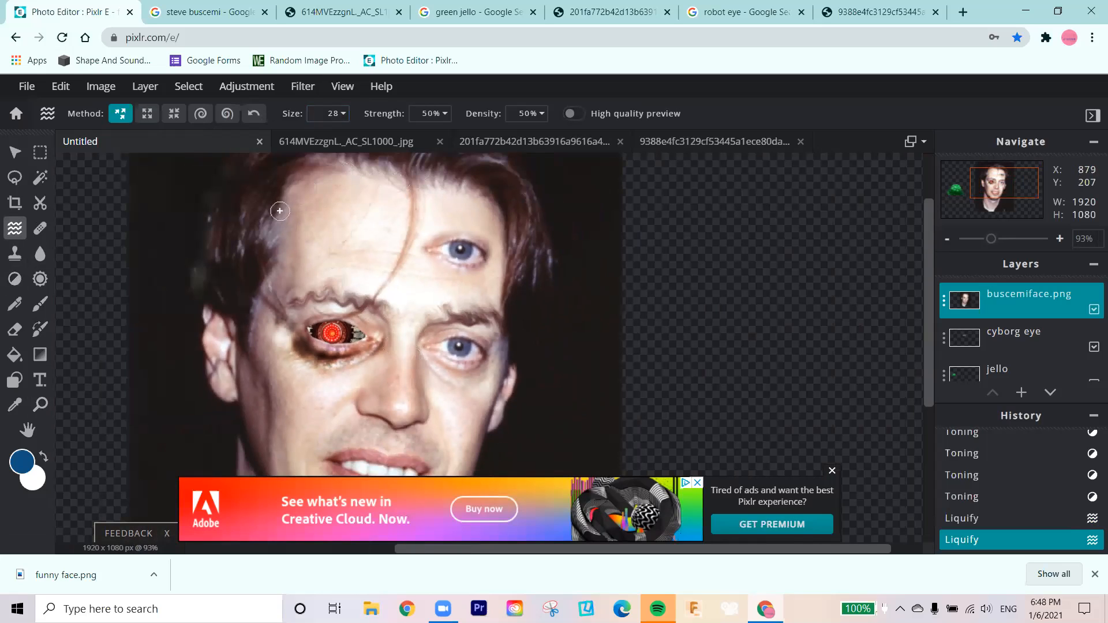
left_click(273, 264)
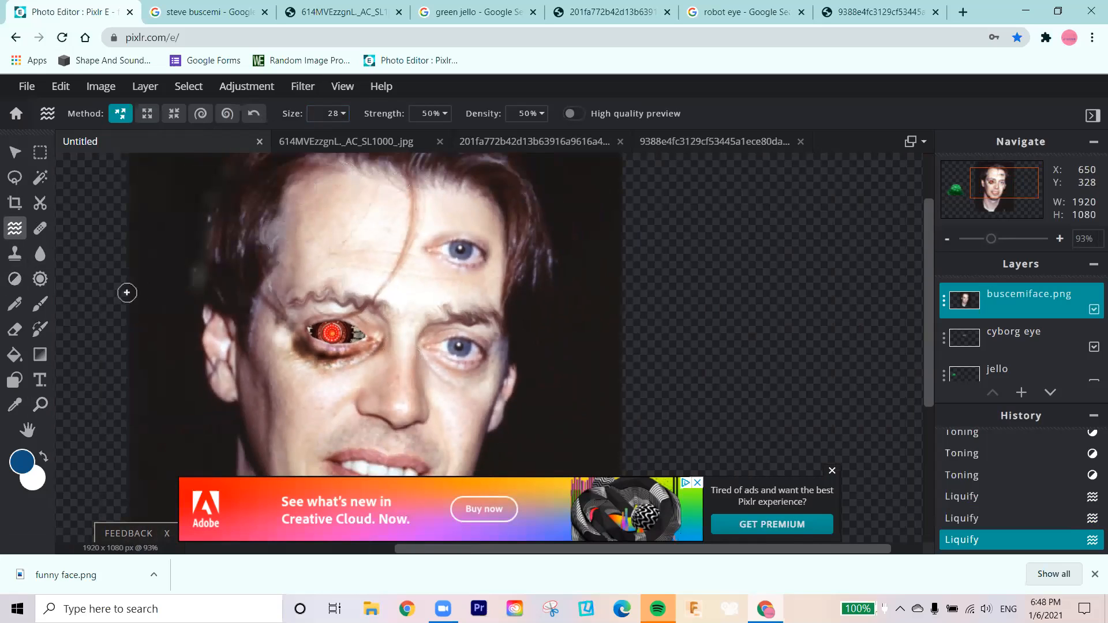
left_click(13, 261)
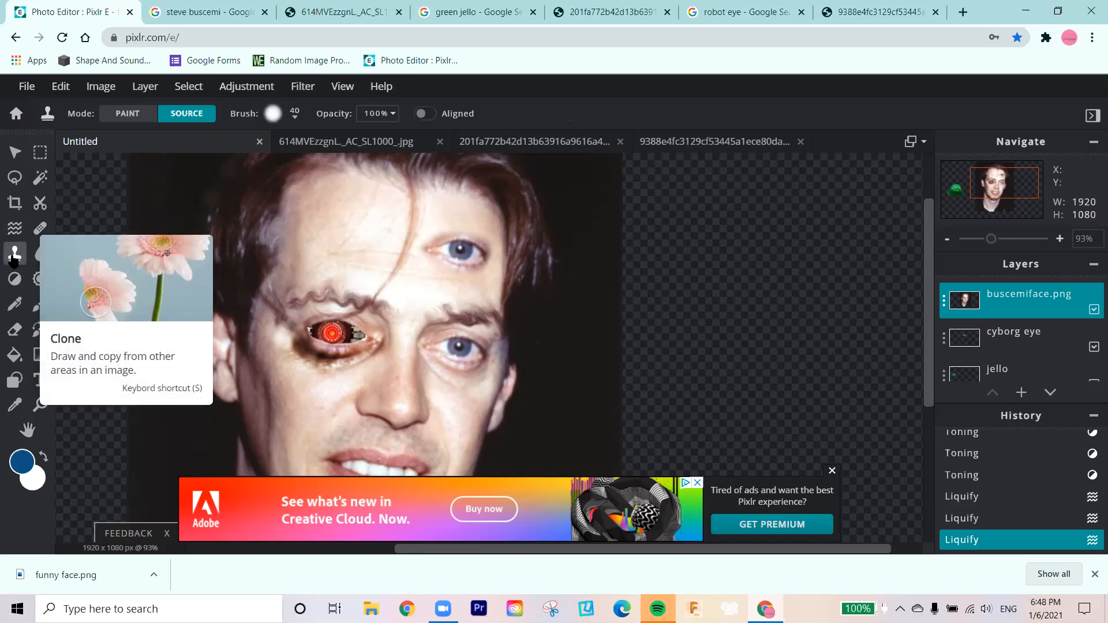
left_click(40, 228)
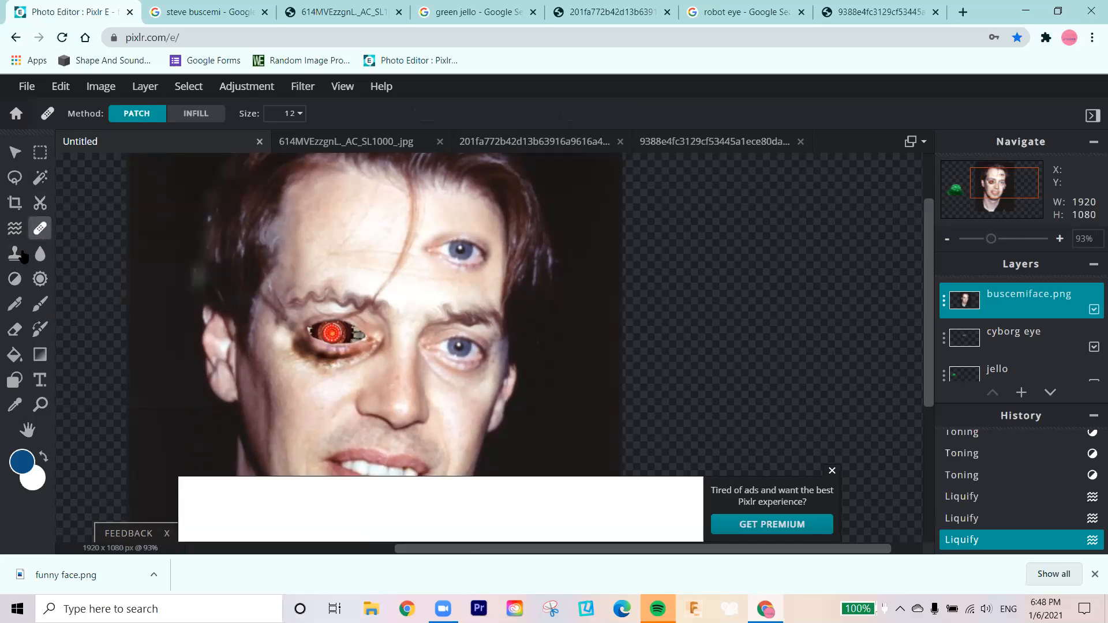
left_click(19, 255)
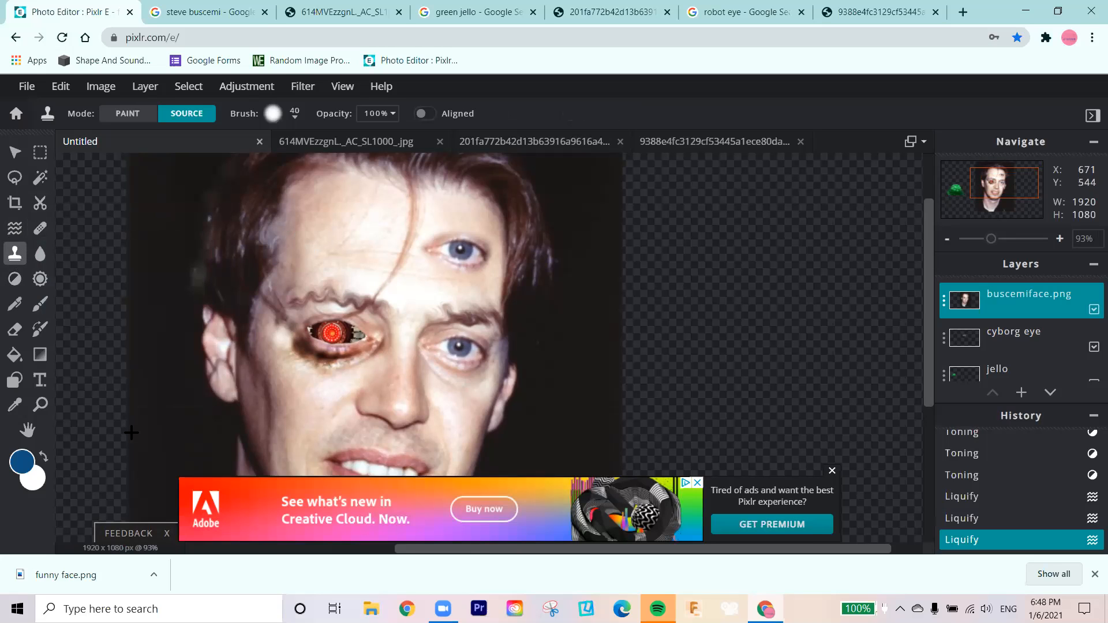
left_click(40, 404)
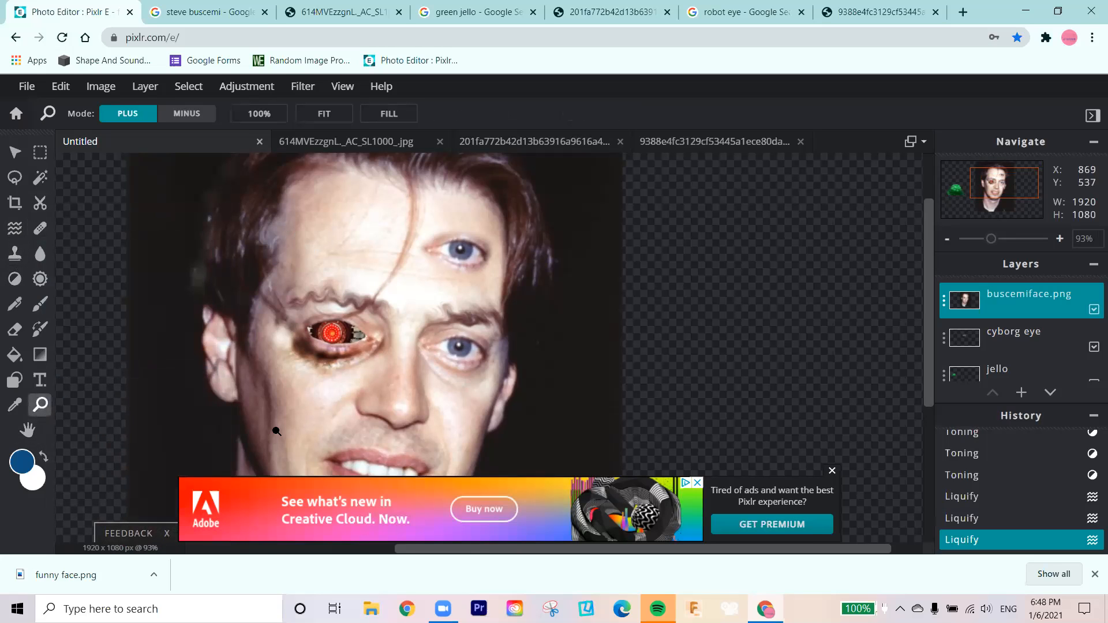
scroll(373, 262, "down", 3)
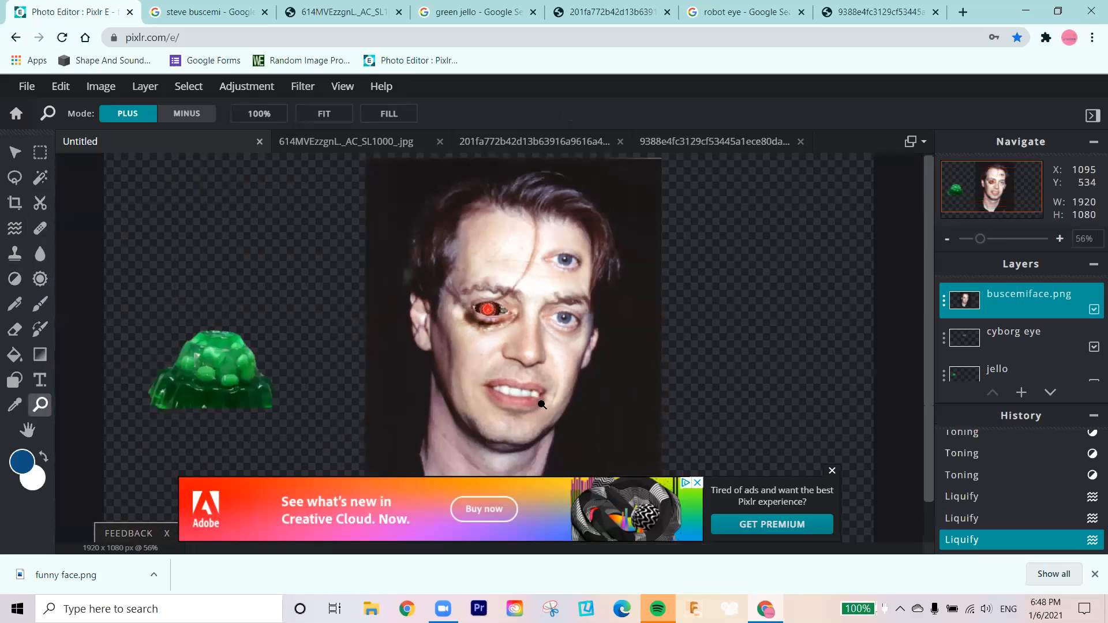
Dismiss the advertisement banner covering the lower part of the canvas
scroll(448, 402, "up", 8)
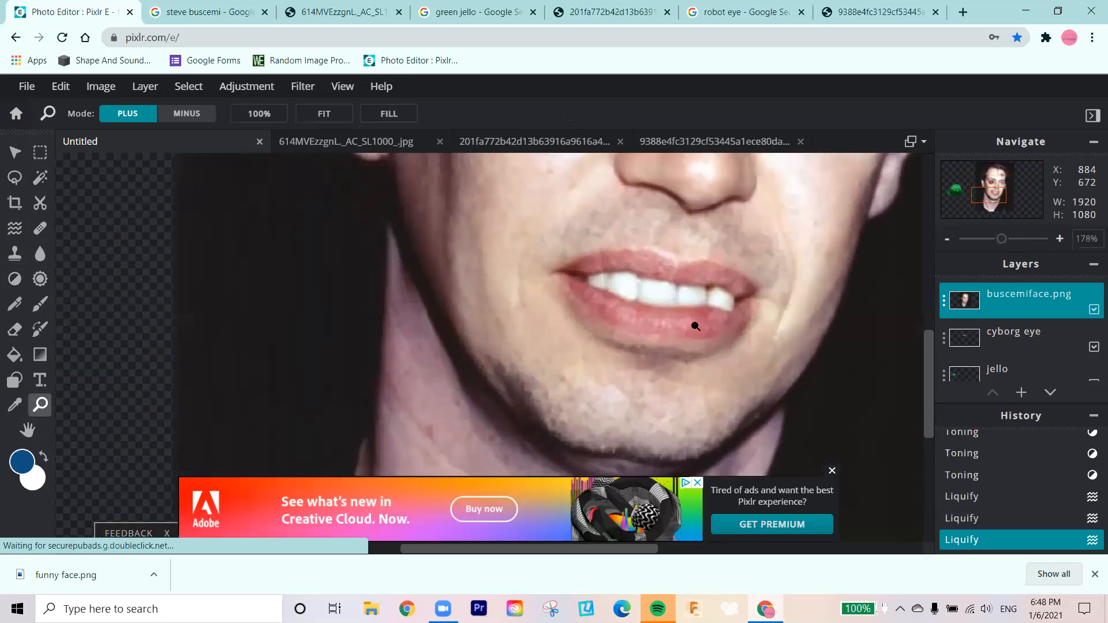
scroll(542, 364, "down", 4)
scroll(477, 448, "up", 4)
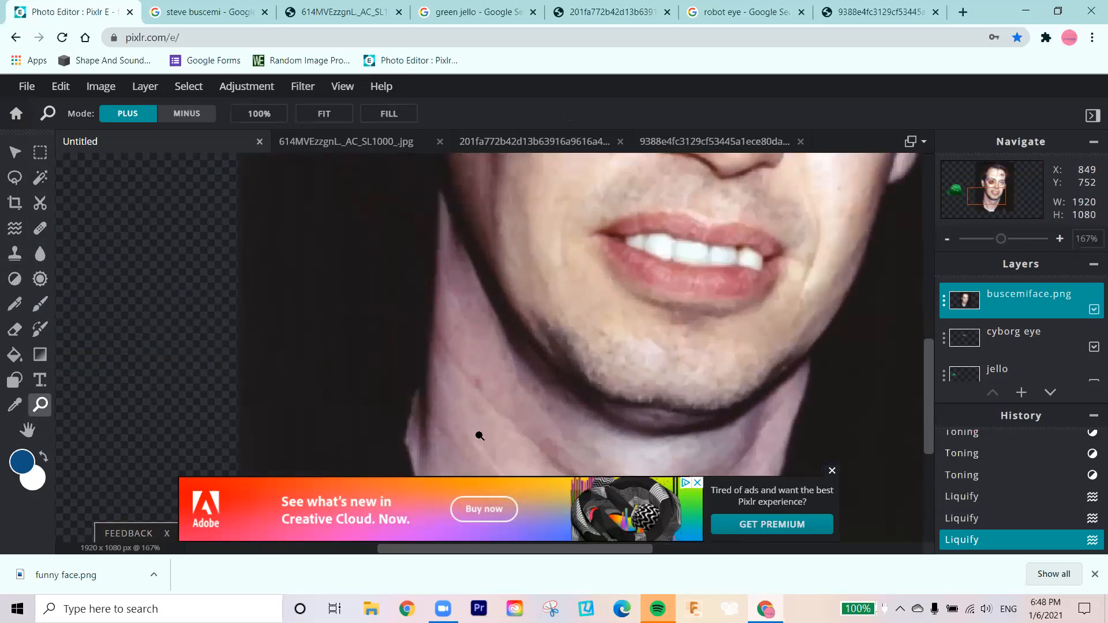
scroll(479, 433, "up", 2)
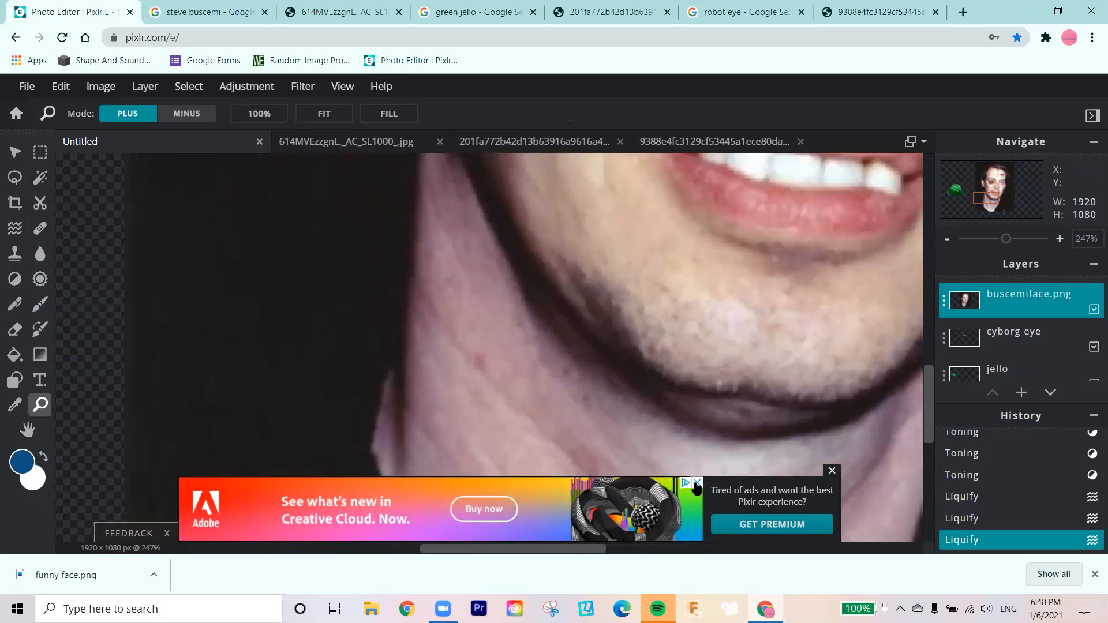
left_click(697, 483)
scroll(733, 467, "right", 5)
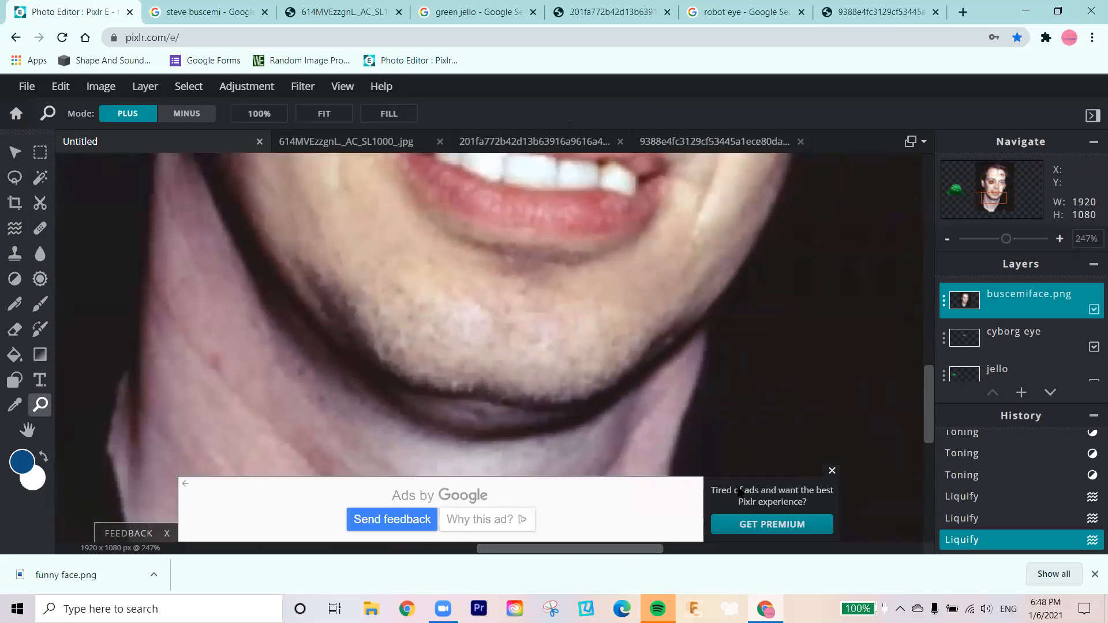
left_click(831, 471)
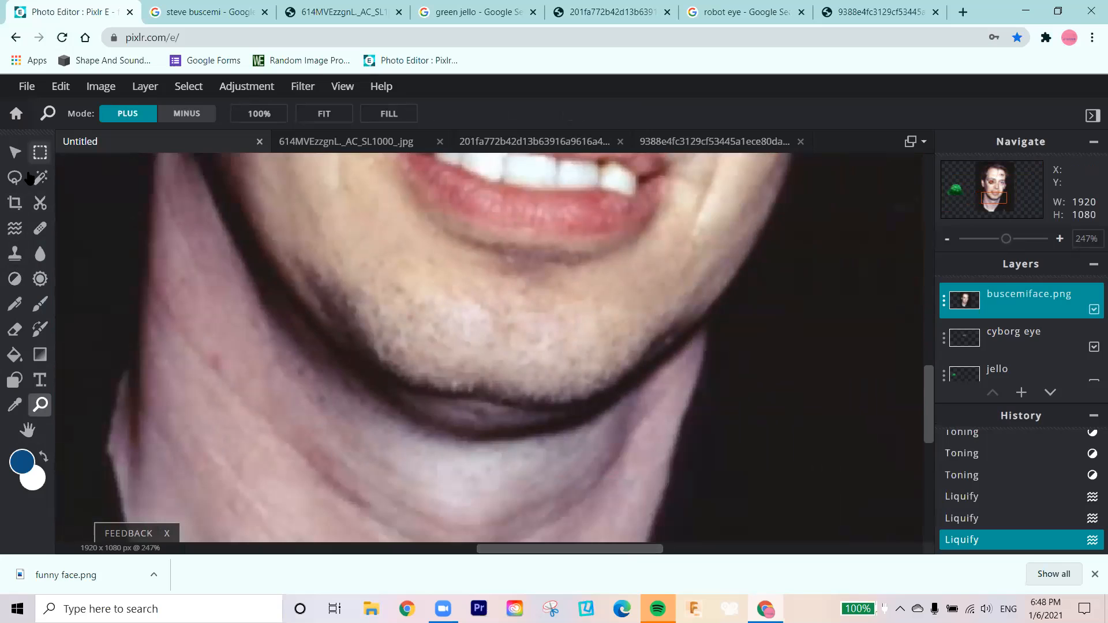
Clone stubble from the side of the chin onto the cheek below the cyborg eye, using a size 40 brush at 100% opacity
left_click(15, 257)
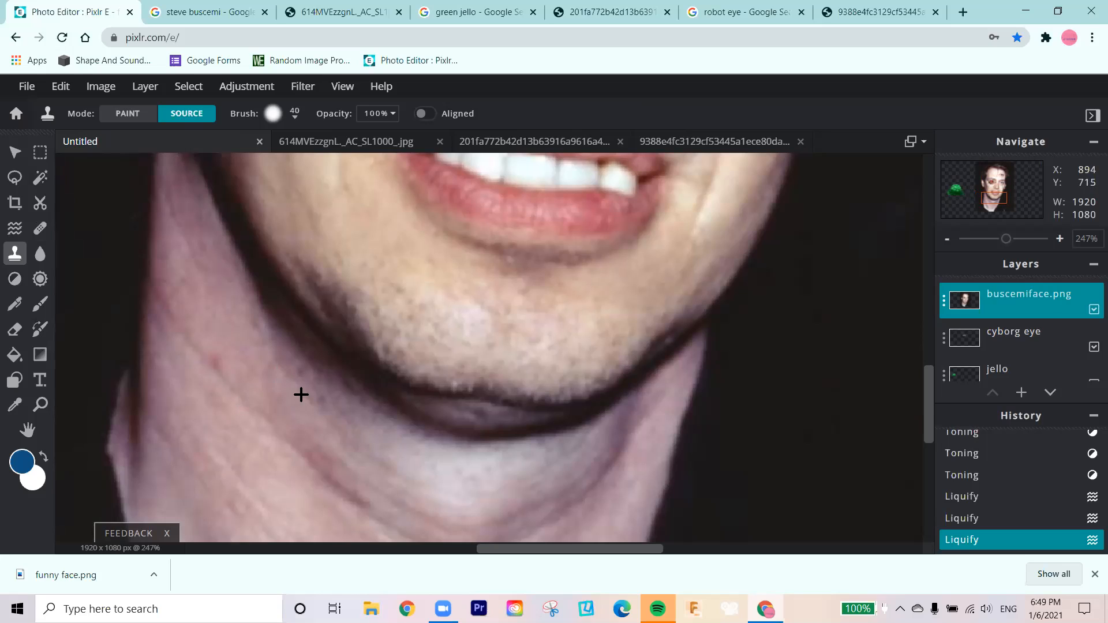
scroll(301, 393, "down", 1)
scroll(495, 478, "up", 1)
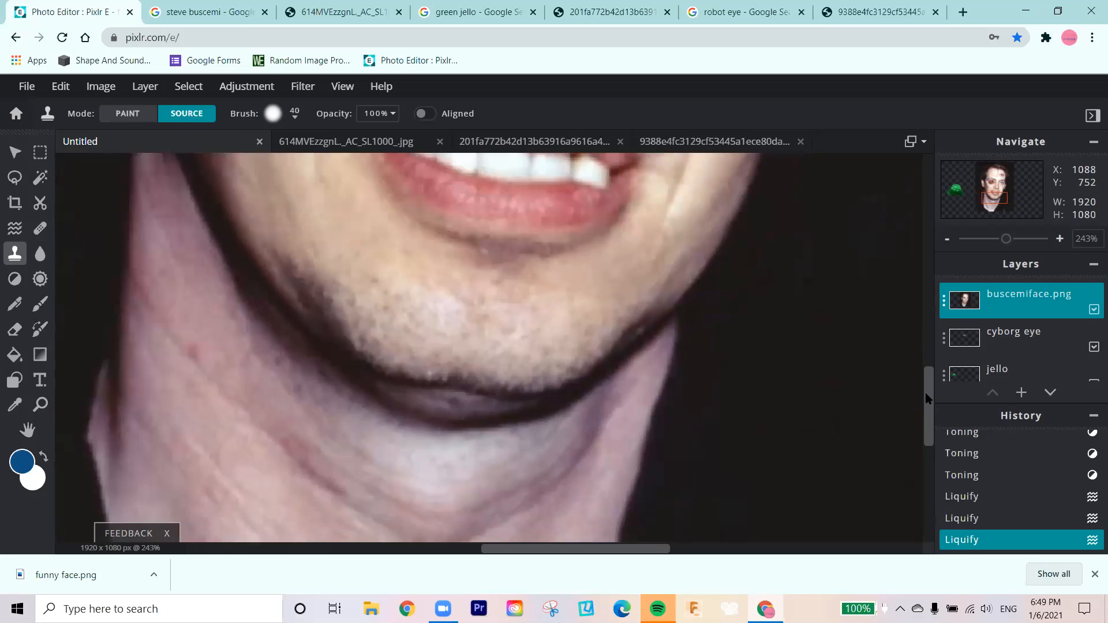
left_click_drag(926, 398, 929, 365)
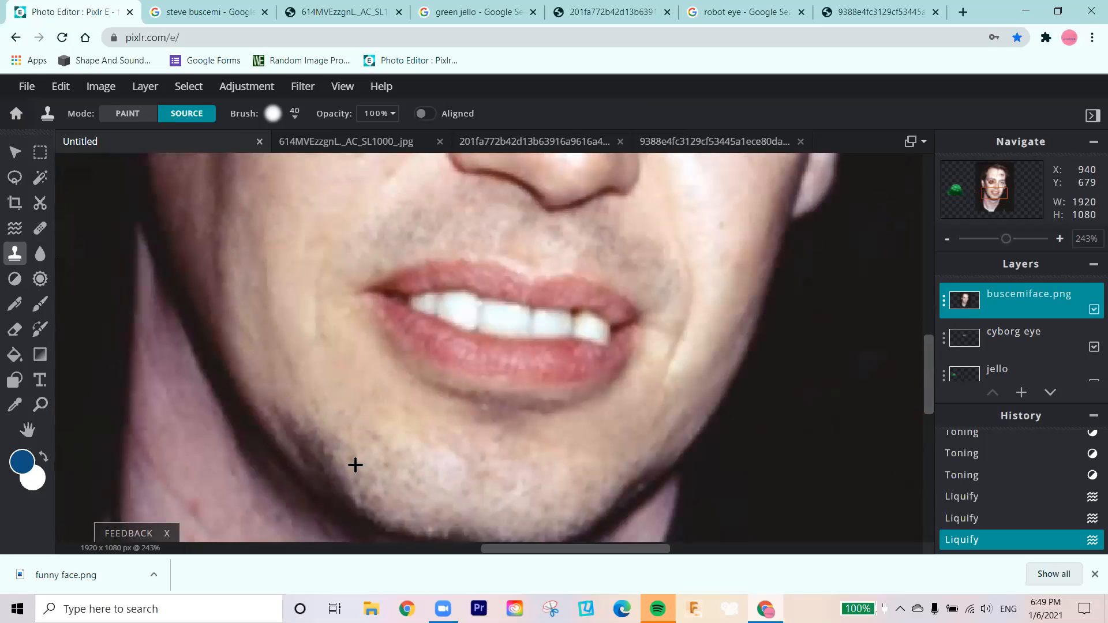
key("shift")
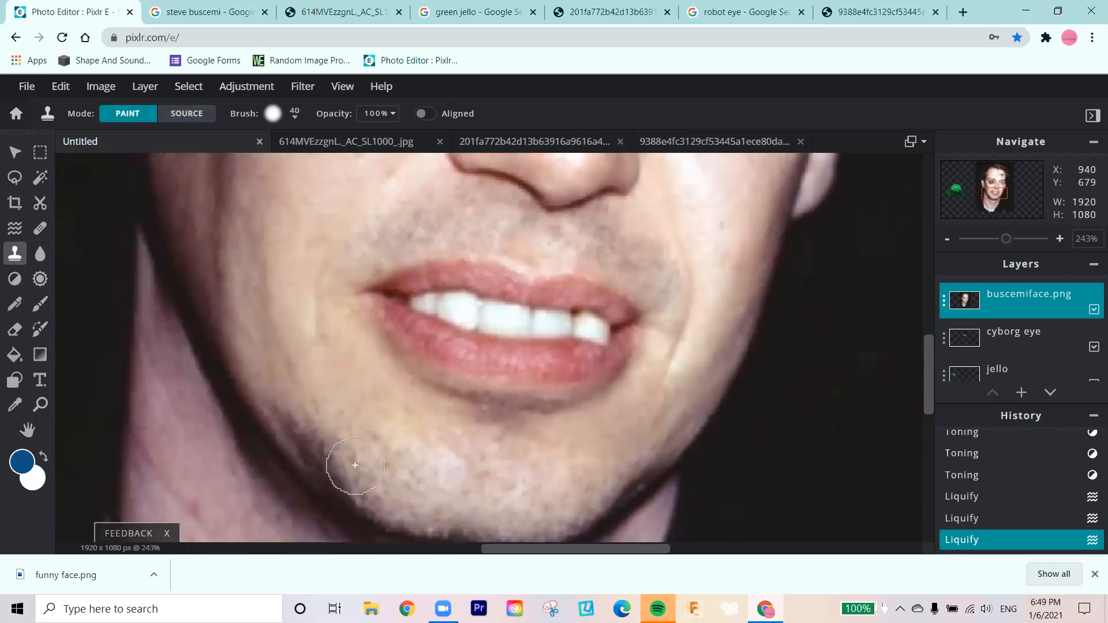
left_click(278, 376)
left_click(248, 350)
left_click(248, 320)
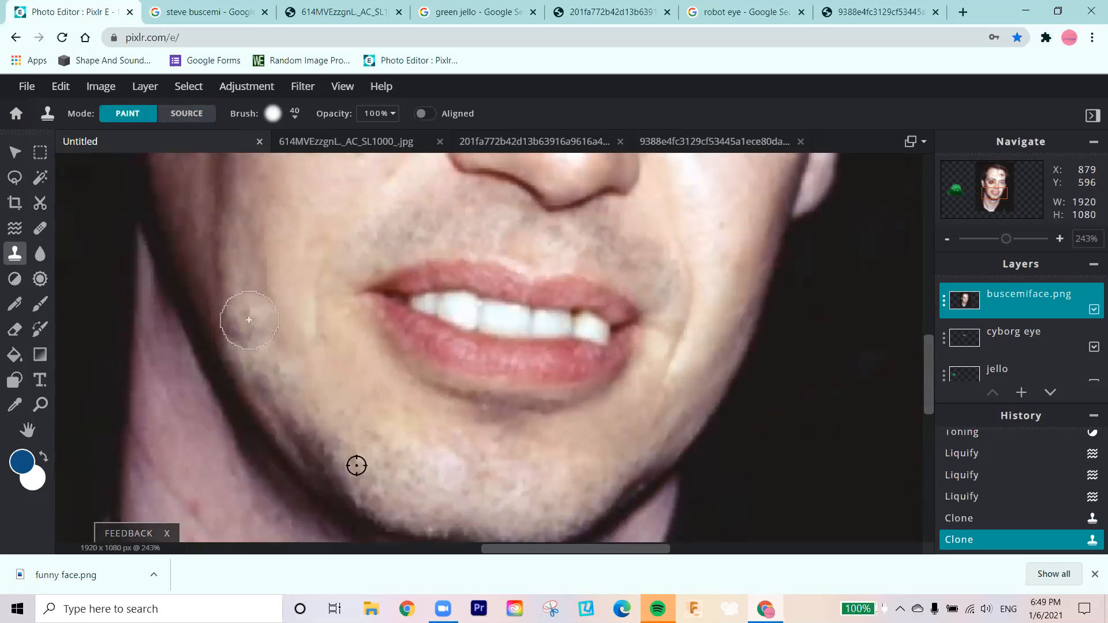
left_click(297, 331)
left_click(214, 278)
left_click(250, 292)
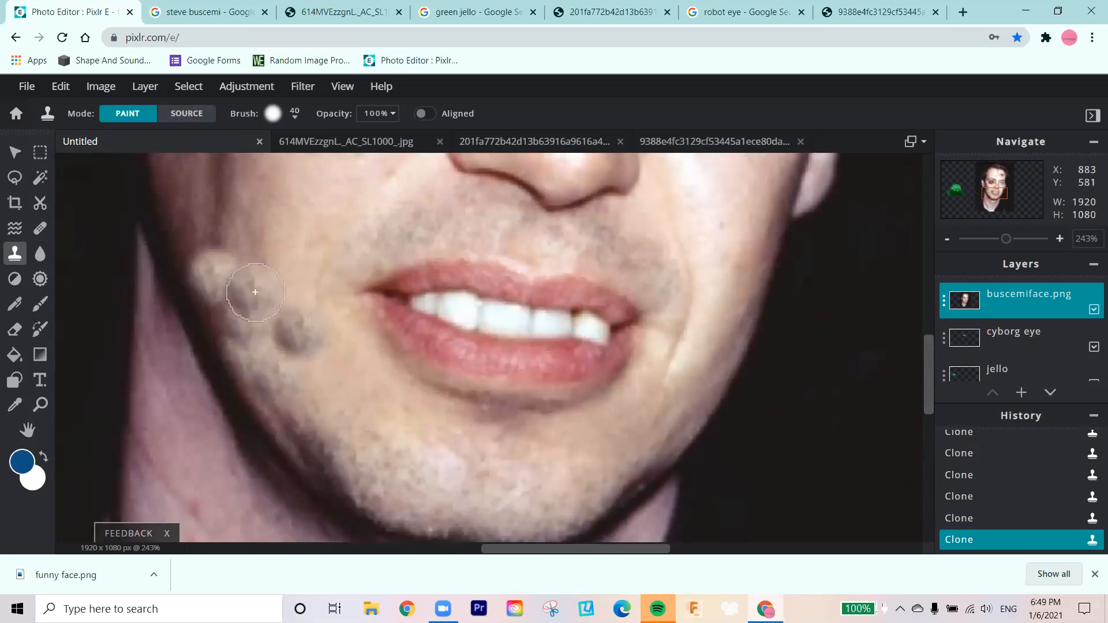
left_click(293, 352)
left_click(263, 332)
left_click(214, 304)
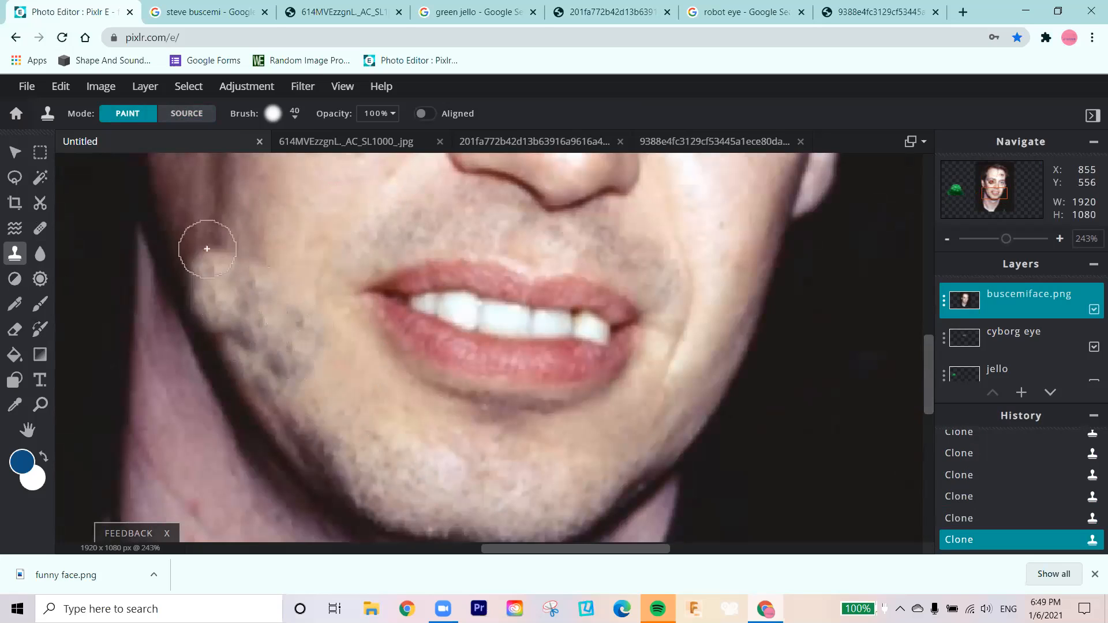
left_click(204, 239)
left_click(246, 248)
left_click(226, 337)
left_click(215, 316)
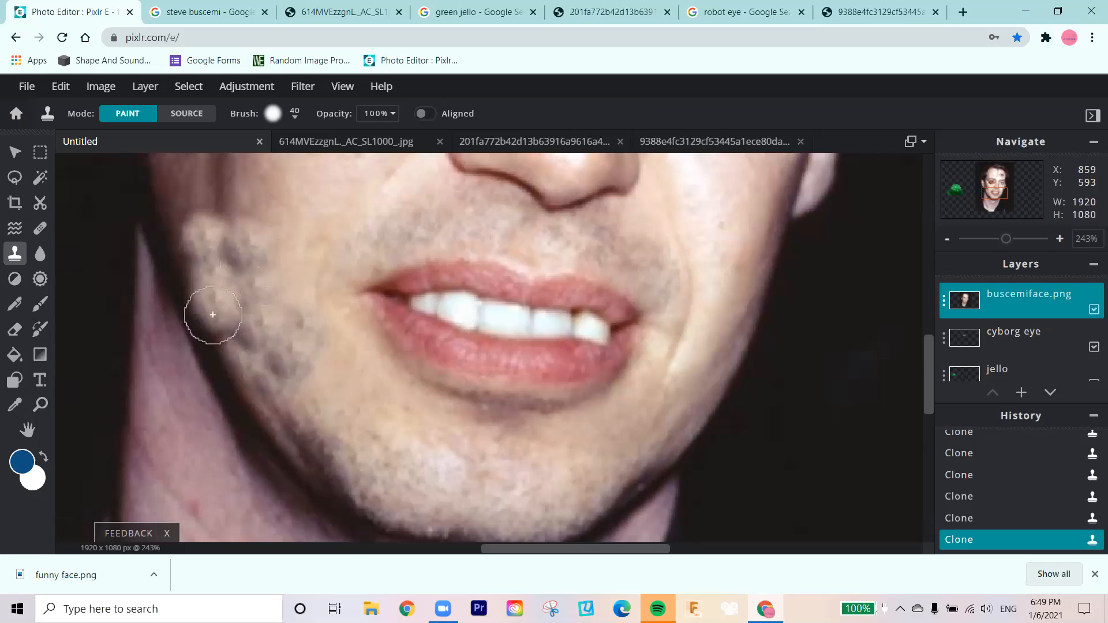
Resample the clone source from the middle of the chin and stamp it over the same cheek and up toward the ear
left_click(186, 113)
left_click(478, 475)
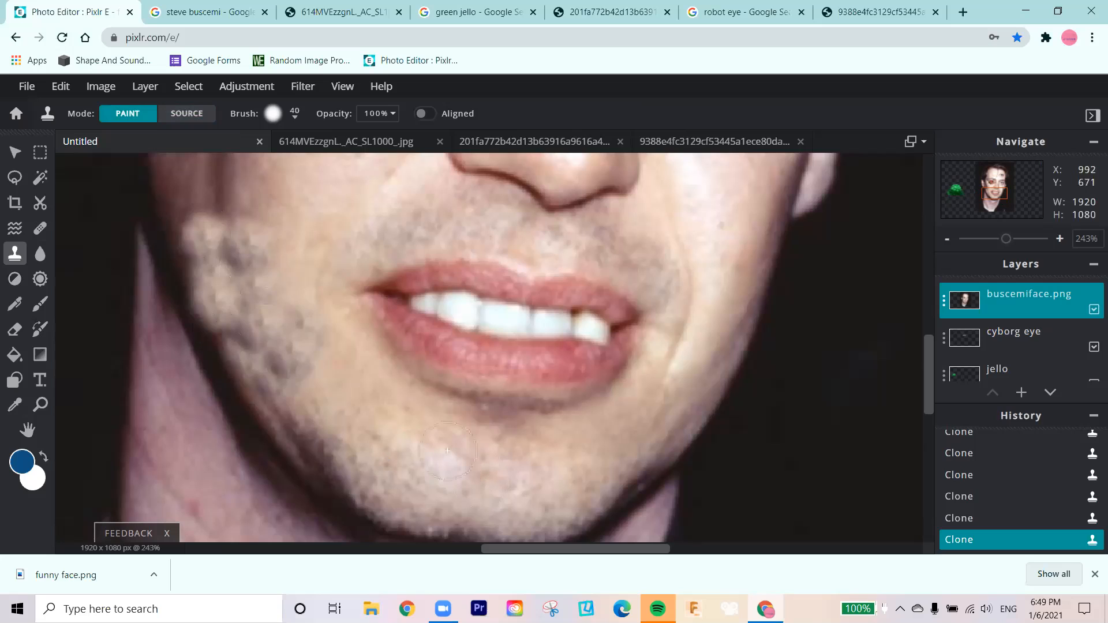
left_click(277, 311)
left_click(242, 209)
left_click(189, 200)
left_click(186, 239)
left_click(262, 356)
left_click(289, 262)
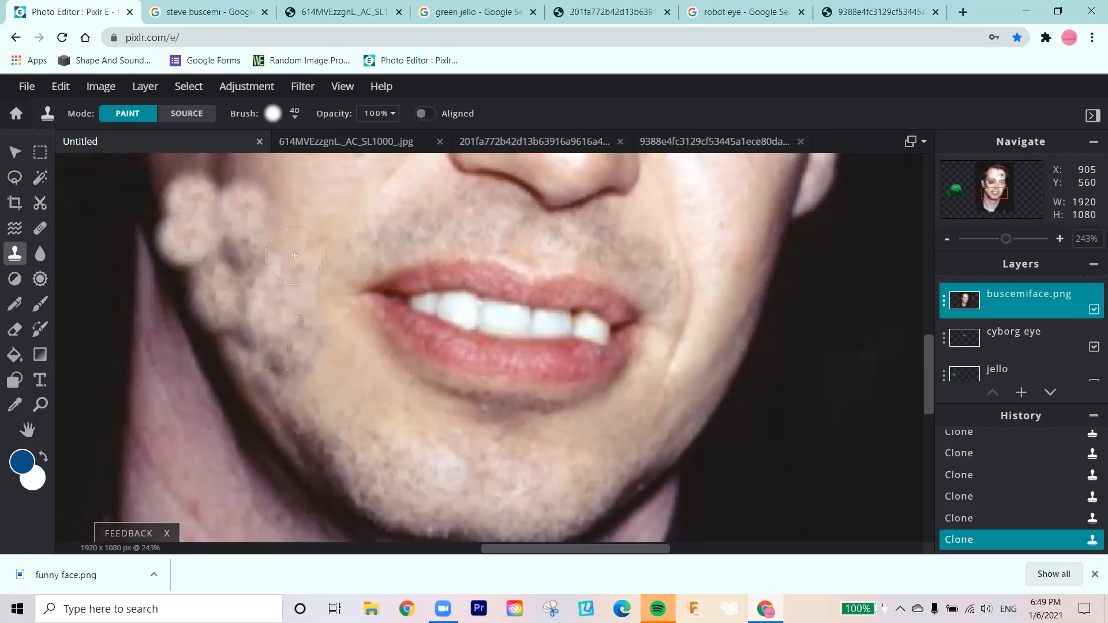
left_click(283, 204)
left_click(246, 175)
left_click(179, 162)
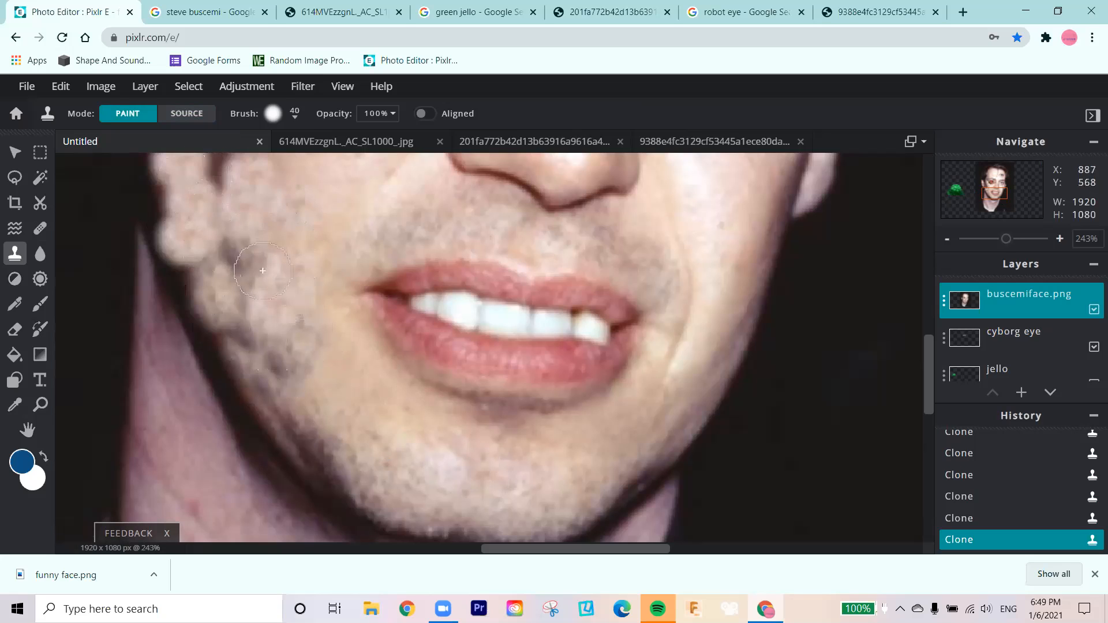
Blend the cloned patches on the cheek and jawline with the Heal tool's Patch method at size 12
scroll(243, 270, "down", 2)
left_click_drag(929, 346, 929, 323)
left_click(40, 228)
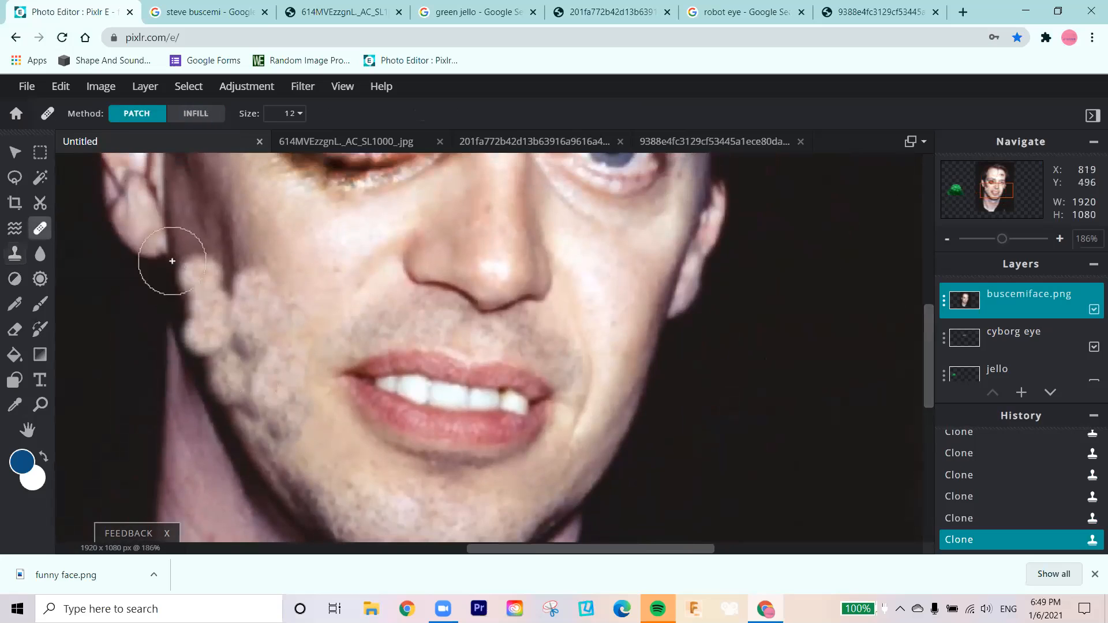
left_click(234, 268)
left_click(198, 280)
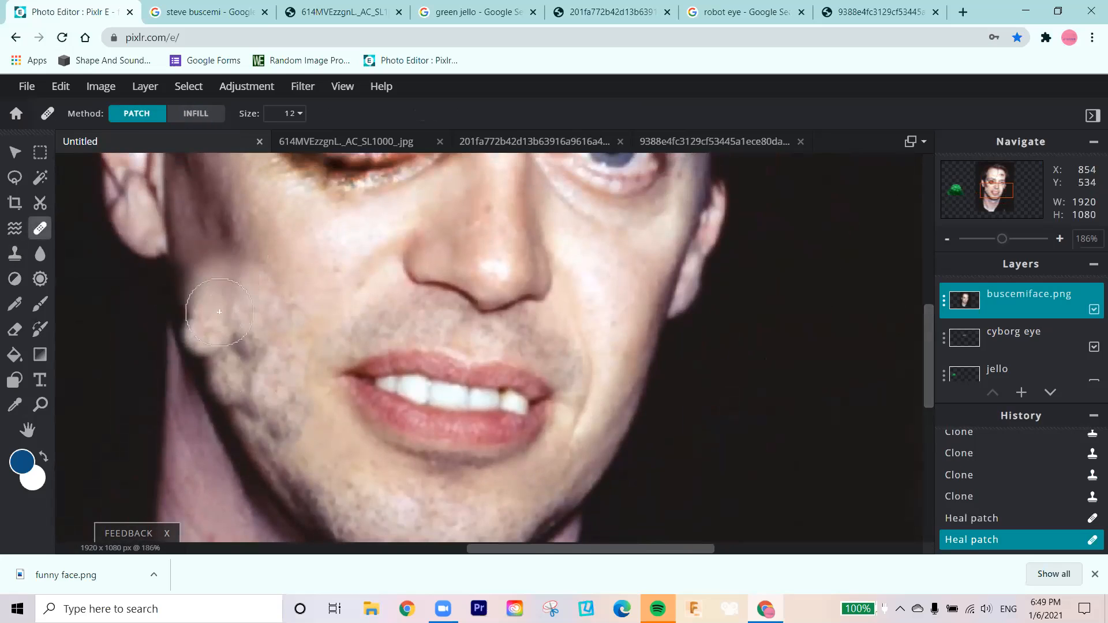
left_click(220, 364)
left_click(257, 413)
left_click(285, 423)
left_click(254, 350)
left_click(180, 318)
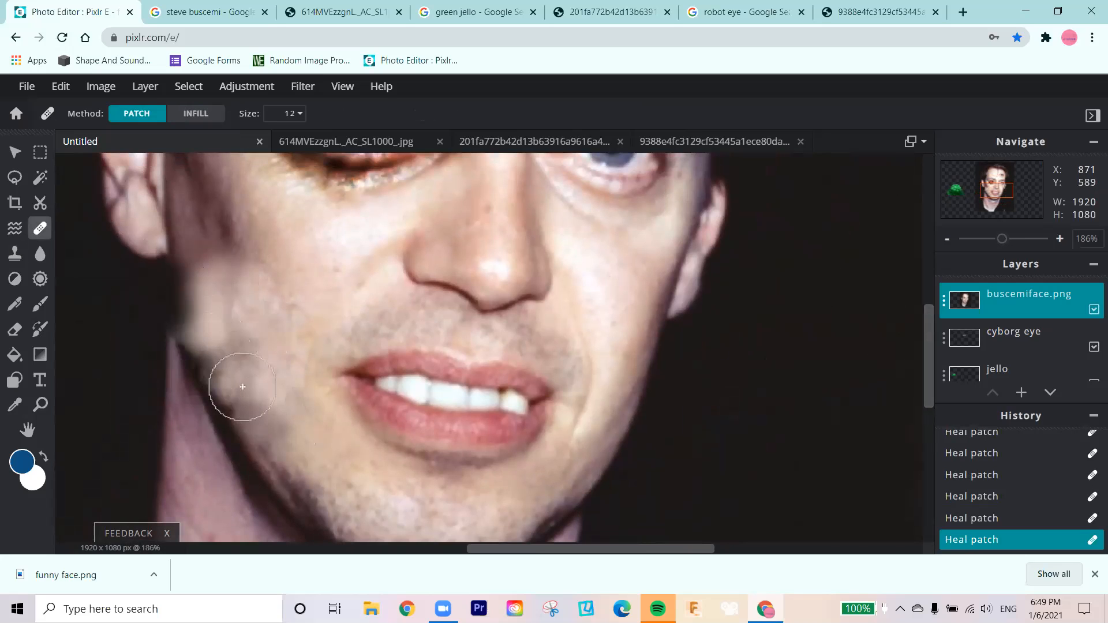
scroll(218, 371, "down", 3)
scroll(328, 395, "up", 2)
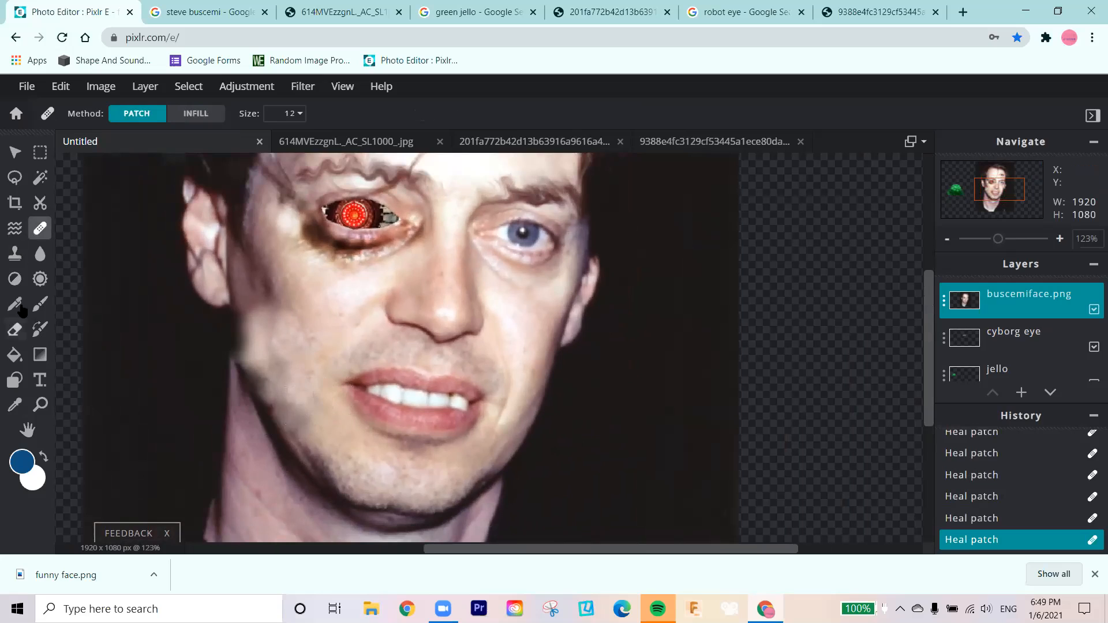
Try to cut out the head on the buscemiface.png layer with the automatic AI mask
left_click(15, 254)
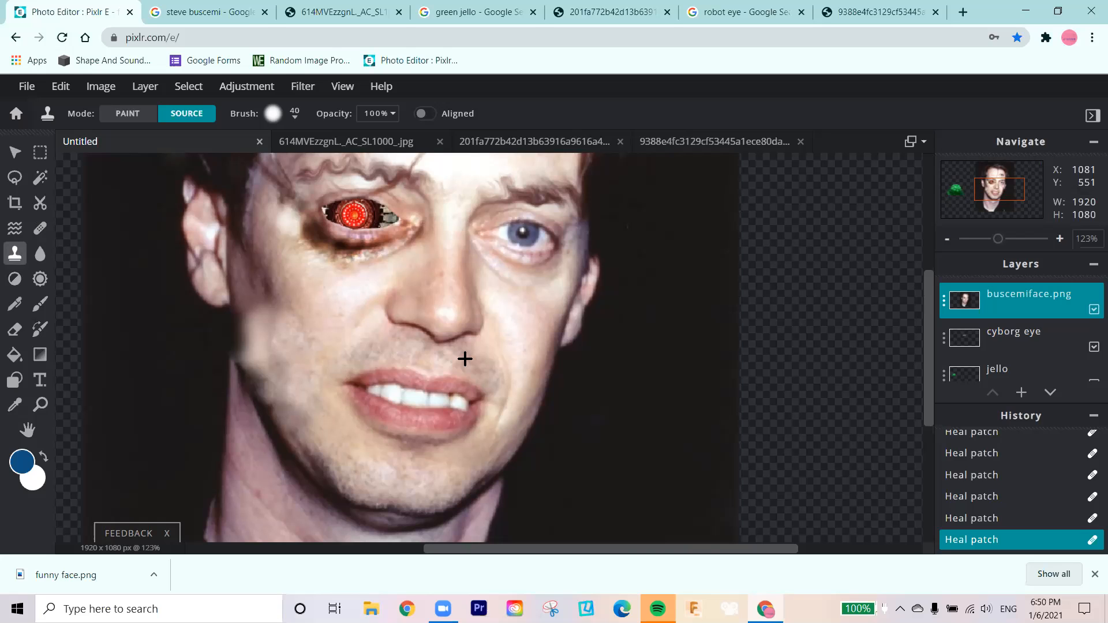
scroll(464, 359, "down", 4)
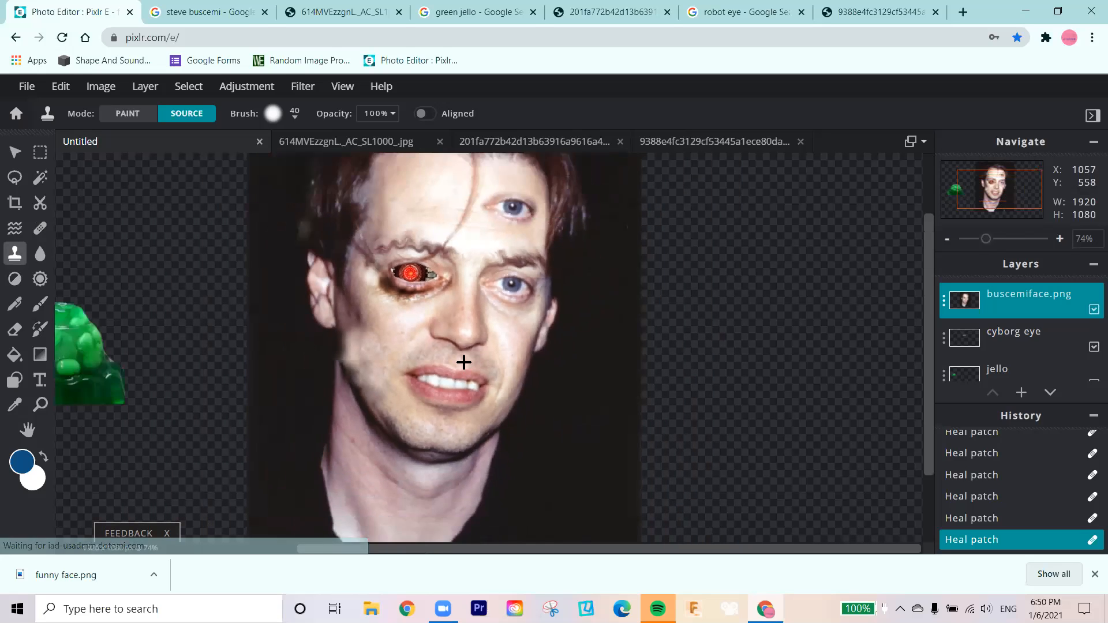
scroll(464, 362, "down", 2)
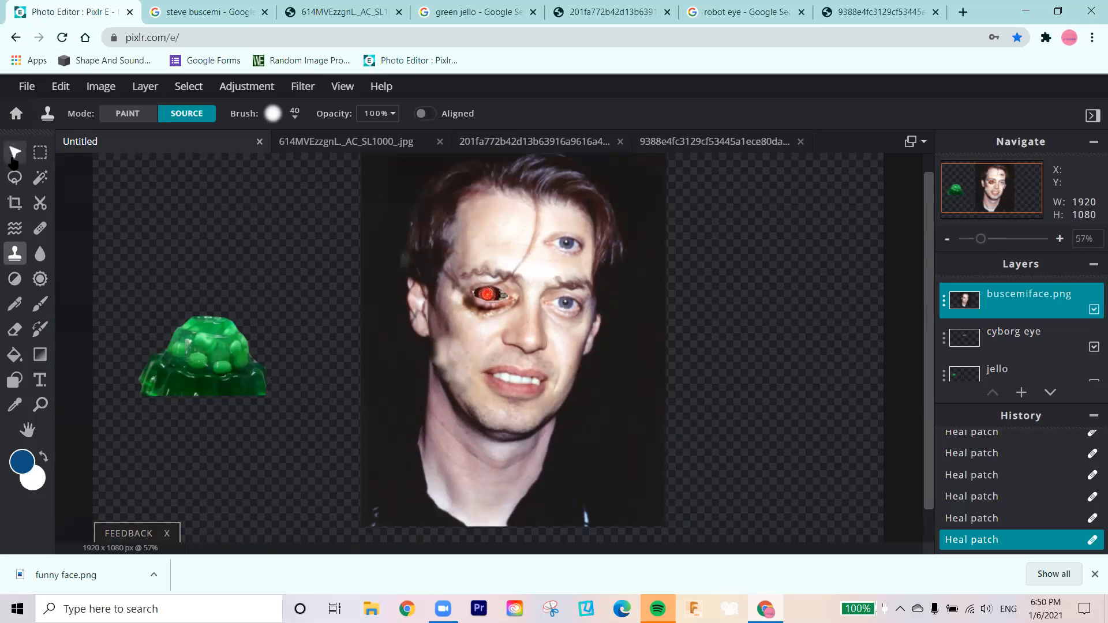
left_click(40, 203)
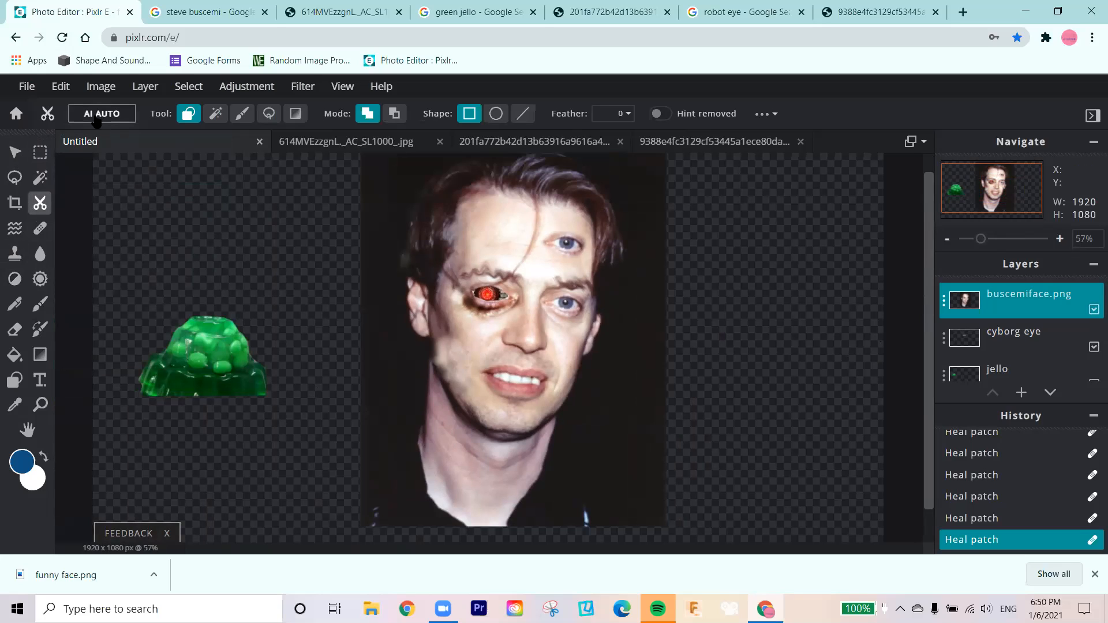
left_click(96, 115)
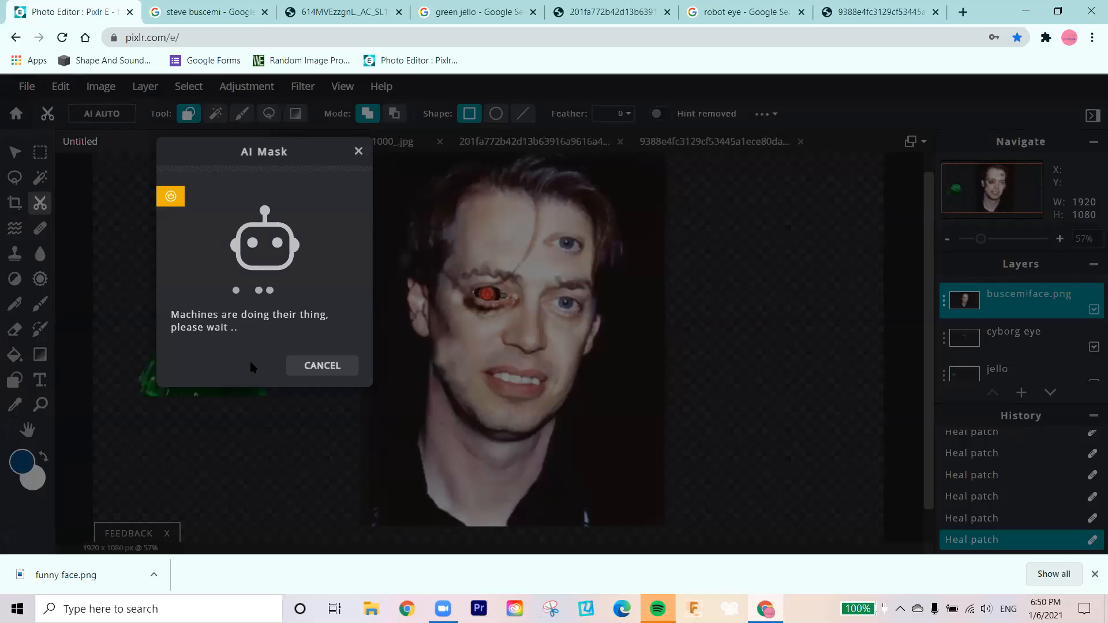
left_click(358, 151)
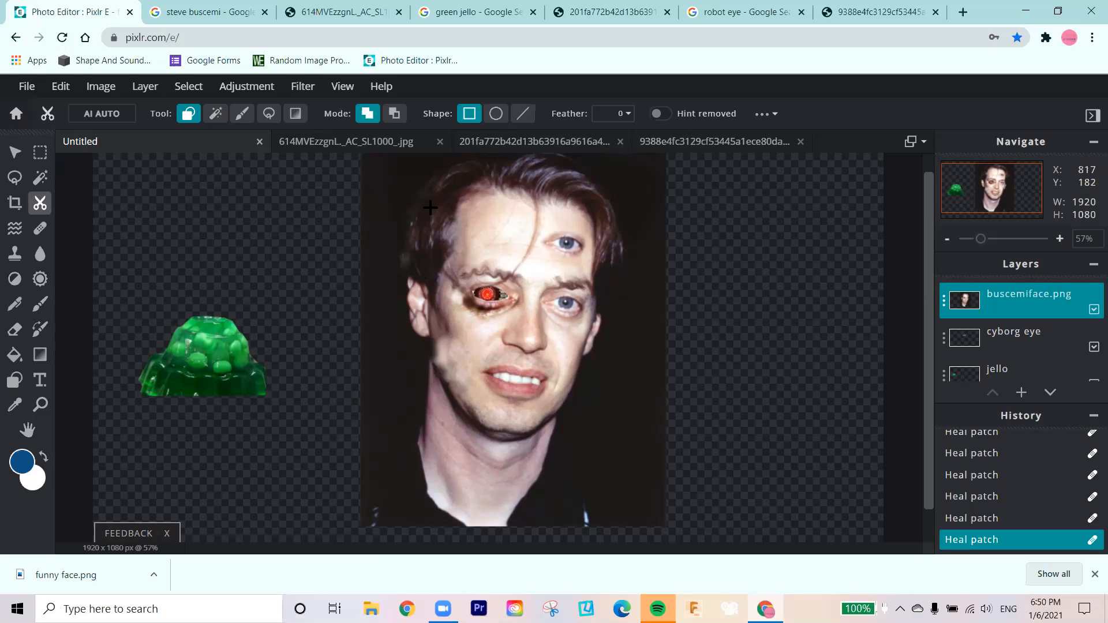
Select the man's head, neck and shoulders with a closed polygonal lasso outline on the buscemiface.png layer
left_click(14, 178)
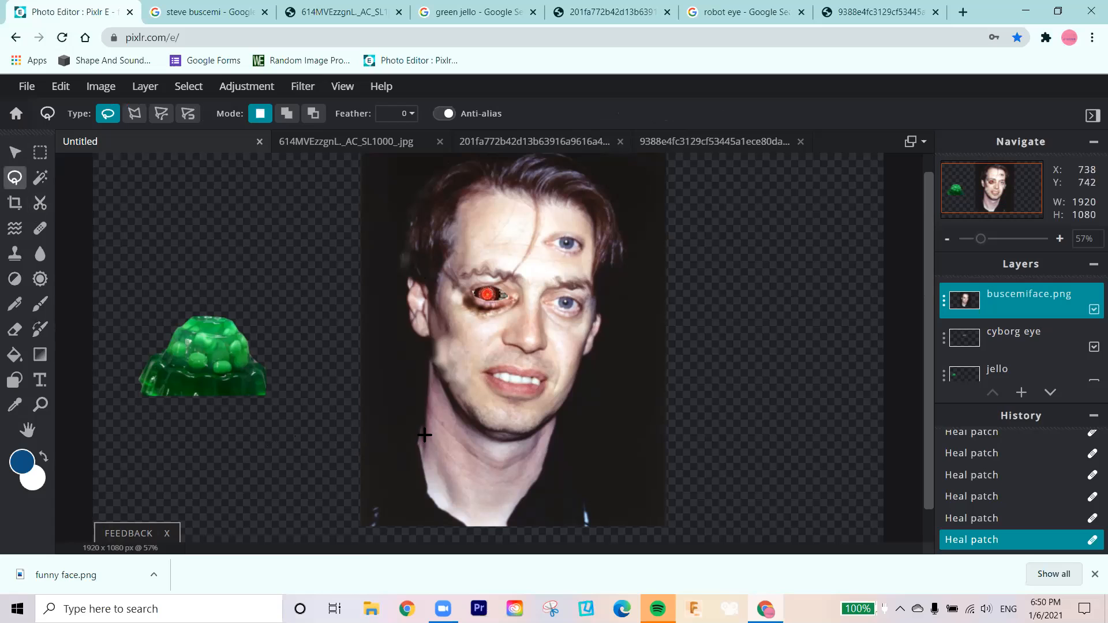
left_click(135, 114)
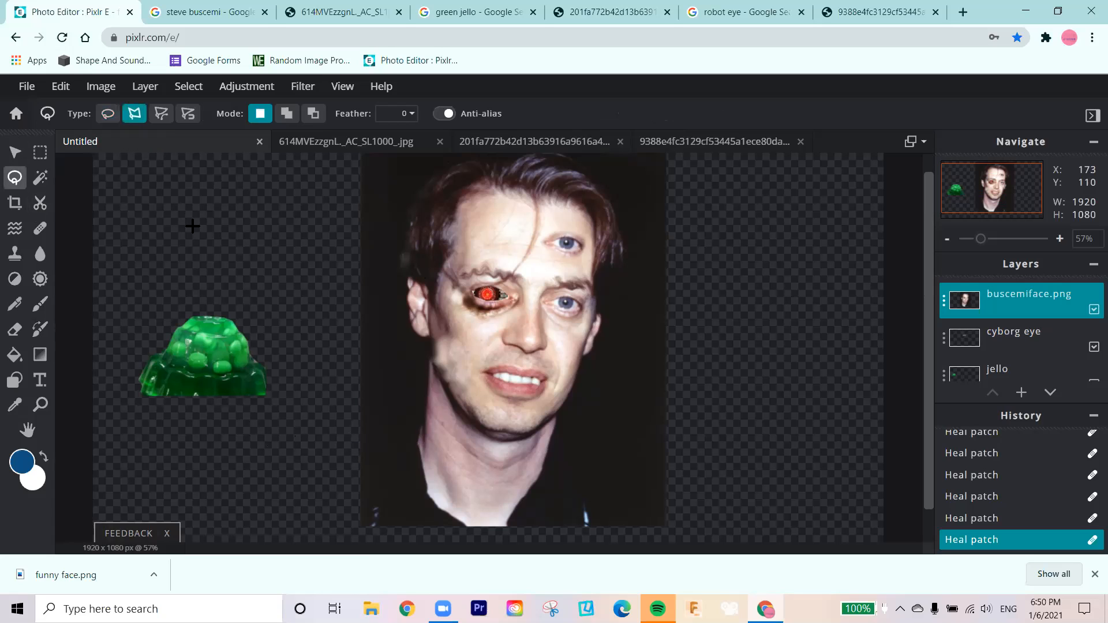
left_click(357, 445)
left_click(424, 422)
left_click(428, 339)
left_click(454, 159)
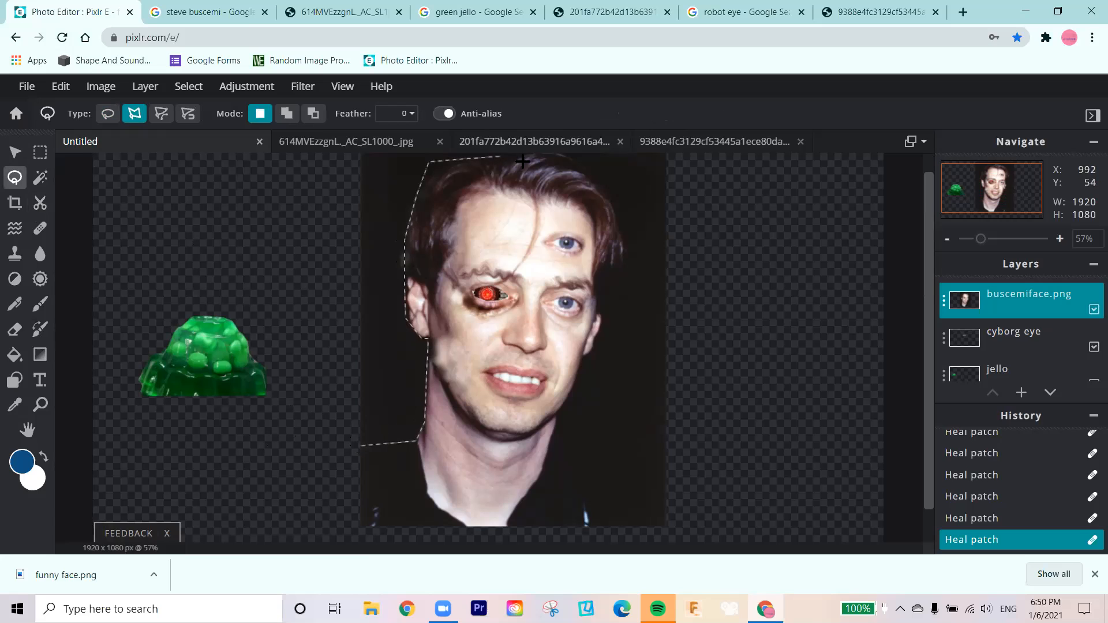
scroll(479, 173, "up", 2)
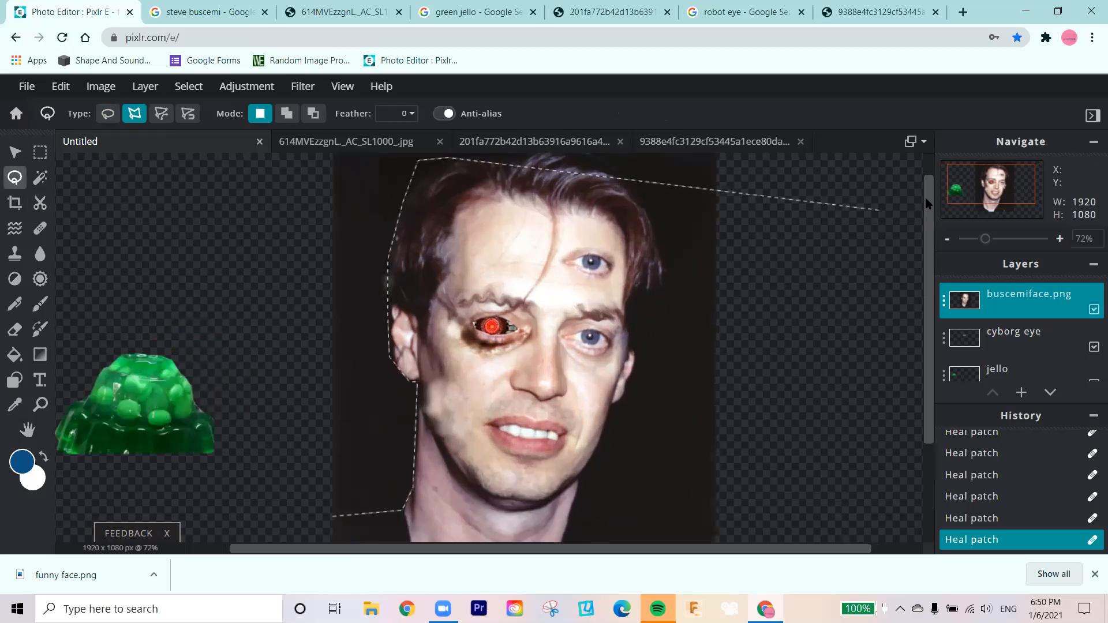
left_click_drag(926, 202, 926, 182)
left_click(520, 189)
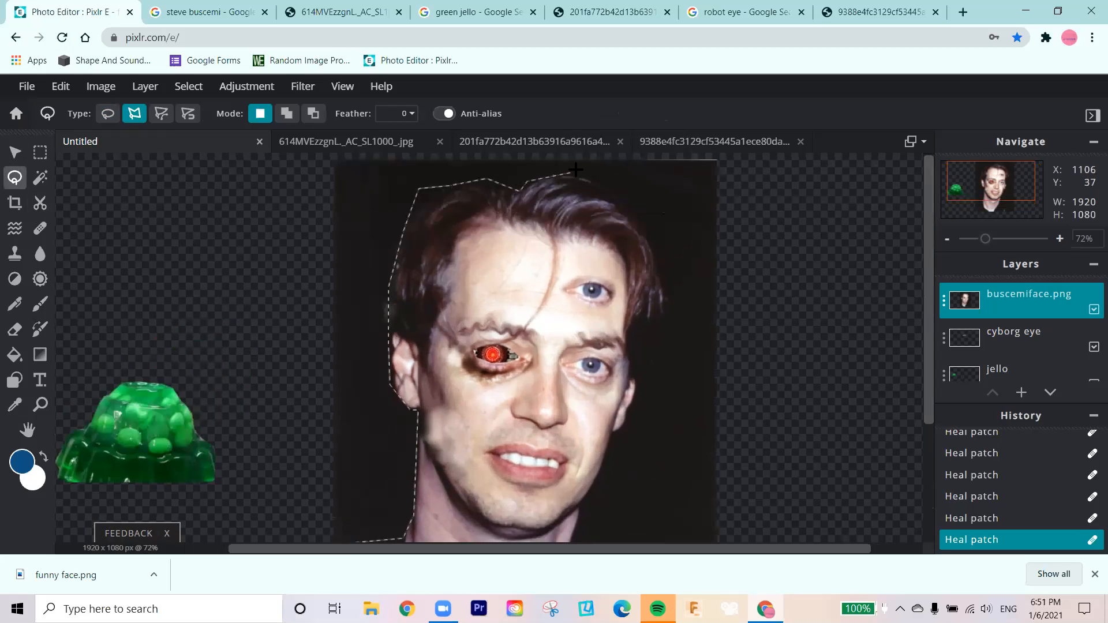
left_click(578, 171)
left_click(651, 232)
left_click(664, 289)
left_click(632, 319)
left_click(633, 380)
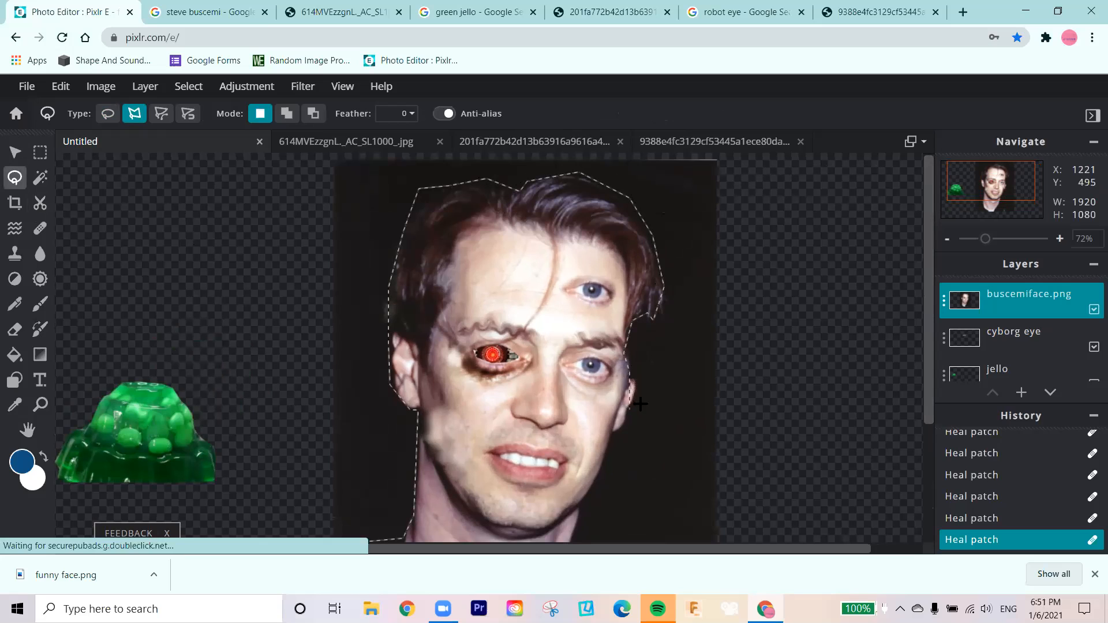
left_click(642, 381)
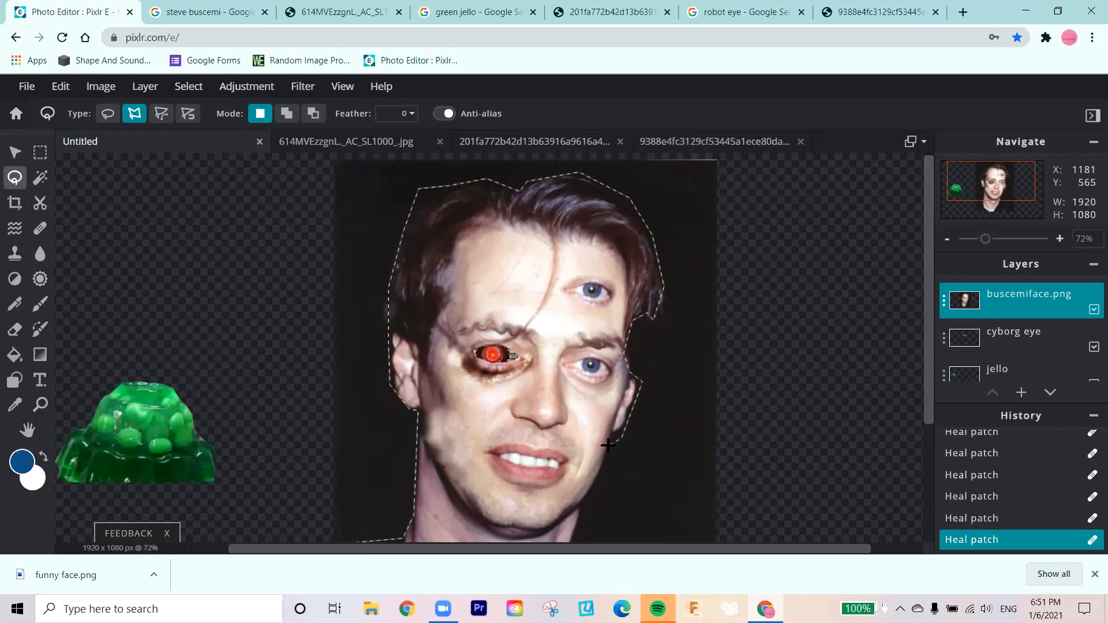
scroll(600, 462, "down", 2)
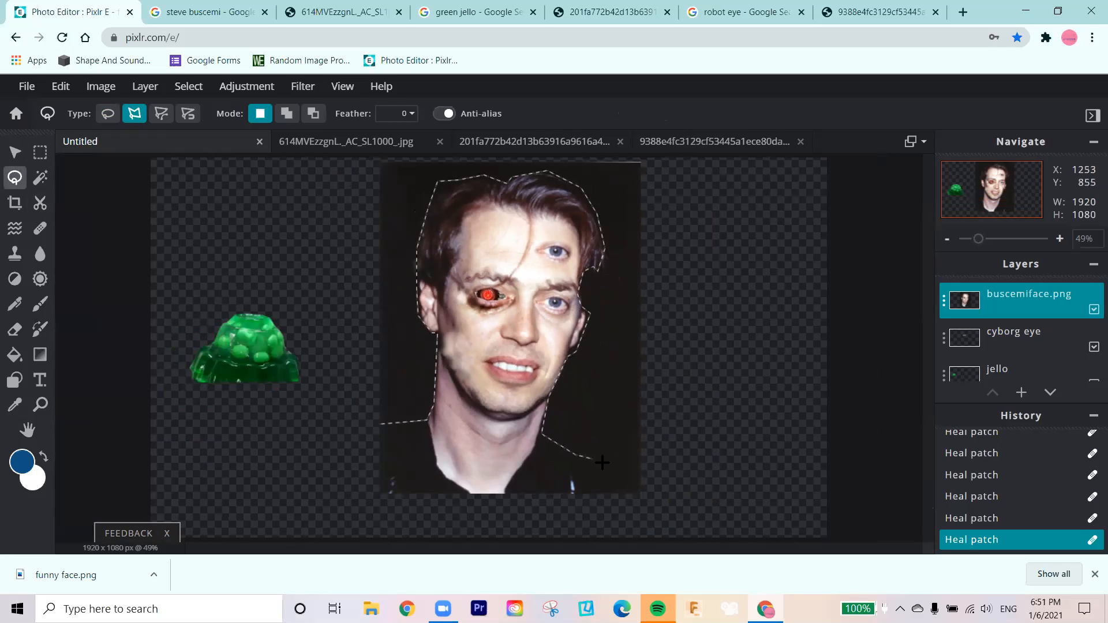
left_click(647, 494)
left_click(384, 520)
left_click(358, 426)
left_click(383, 424)
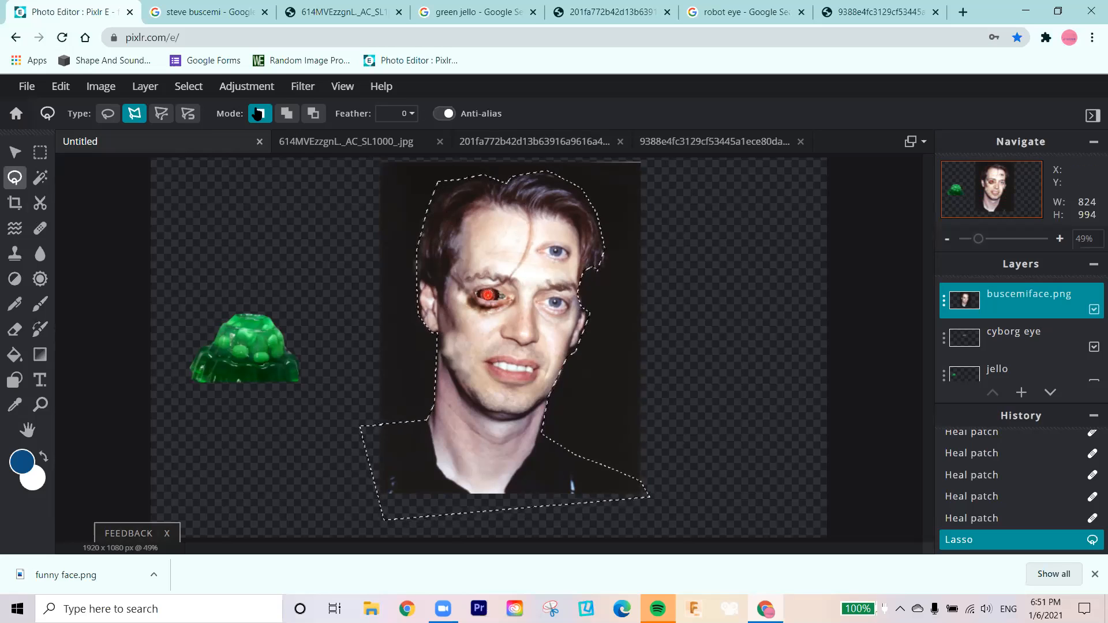
Invert the head selection, cut the surrounding background off the buscemiface.png layer, and deselect
left_click(194, 89)
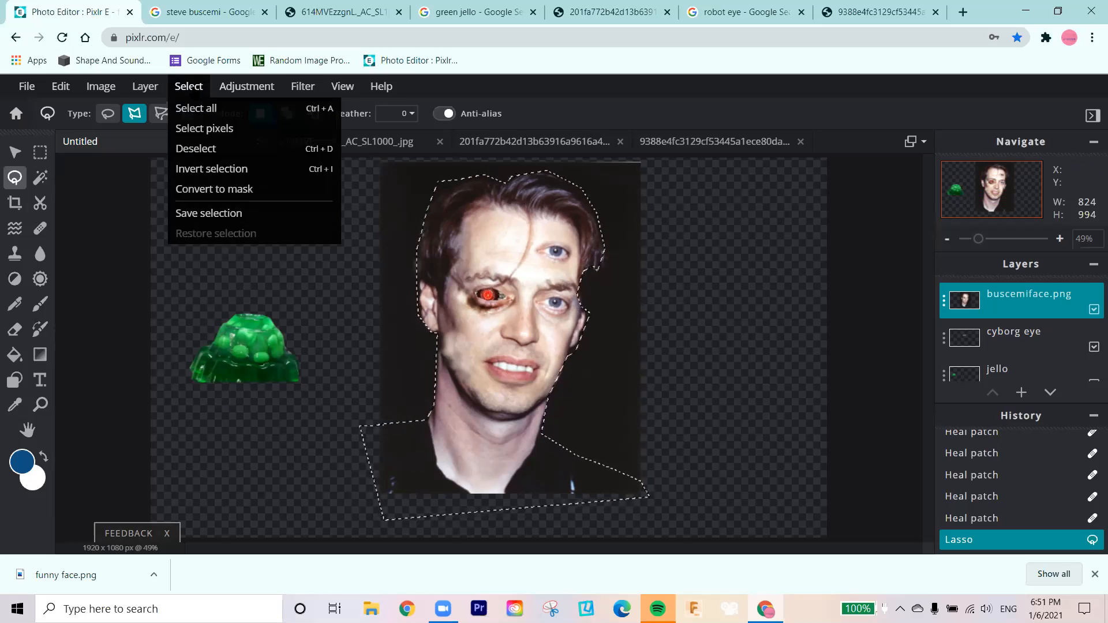
left_click(231, 171)
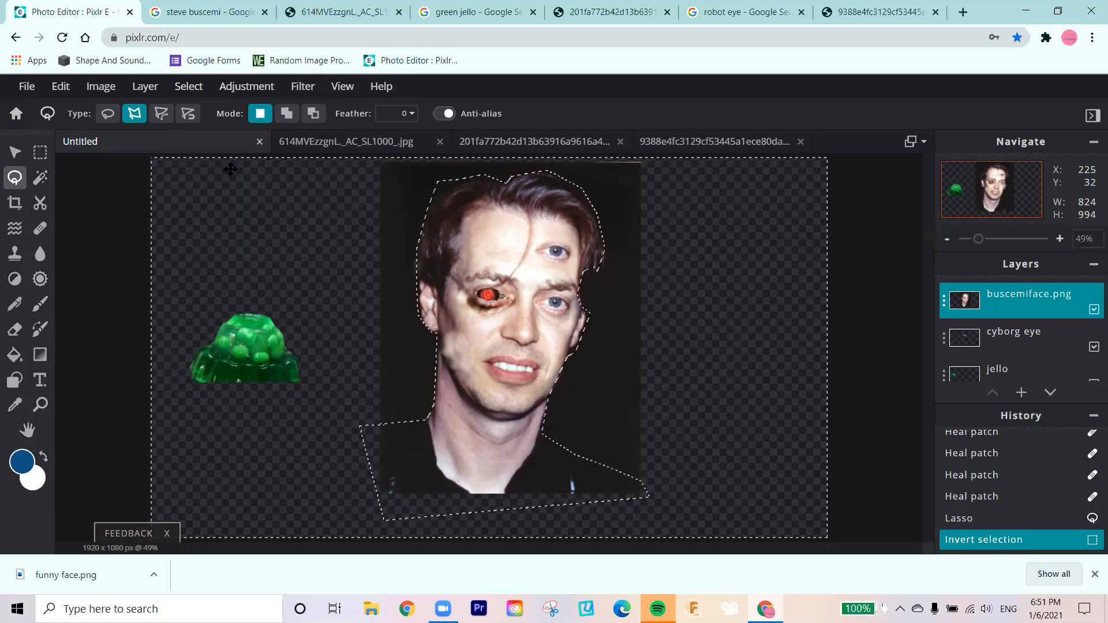
key("alt")
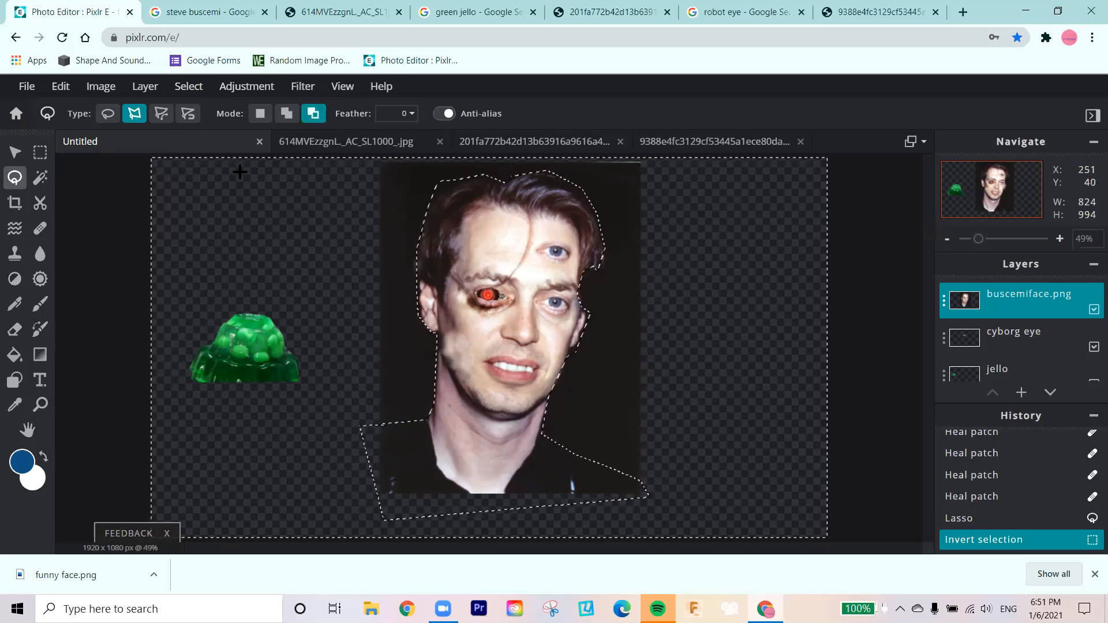
key("ctrl+x")
key("ctrl+d")
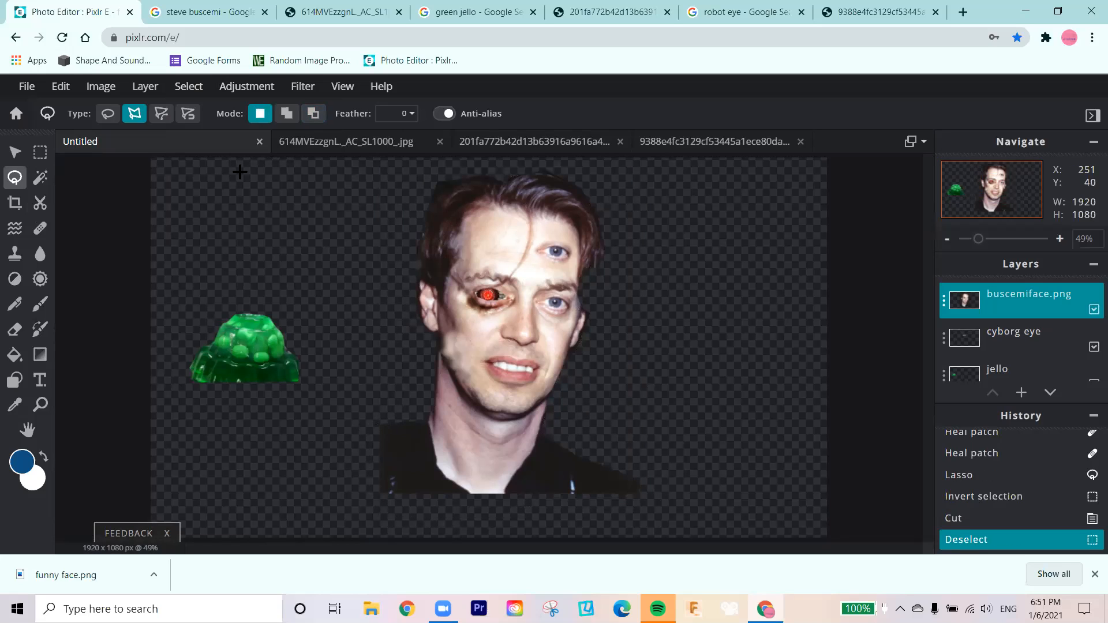
Move the green jello closer to the man's cheek, to left 331 and top 457
left_click(14, 152)
left_click_drag(268, 350, 323, 367)
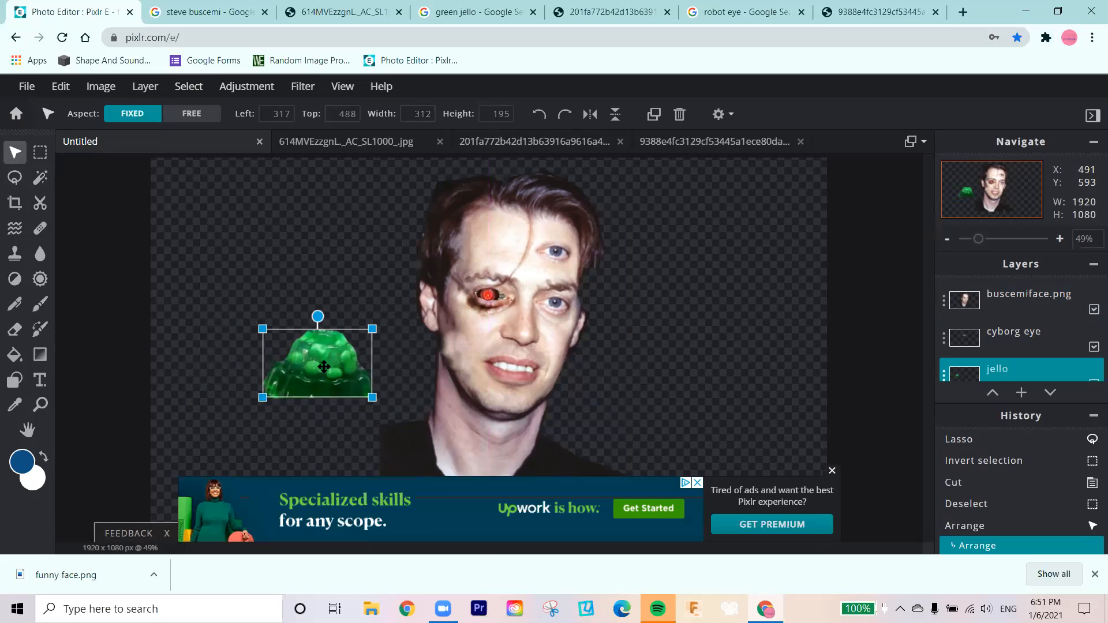
left_click_drag(323, 366, 340, 349)
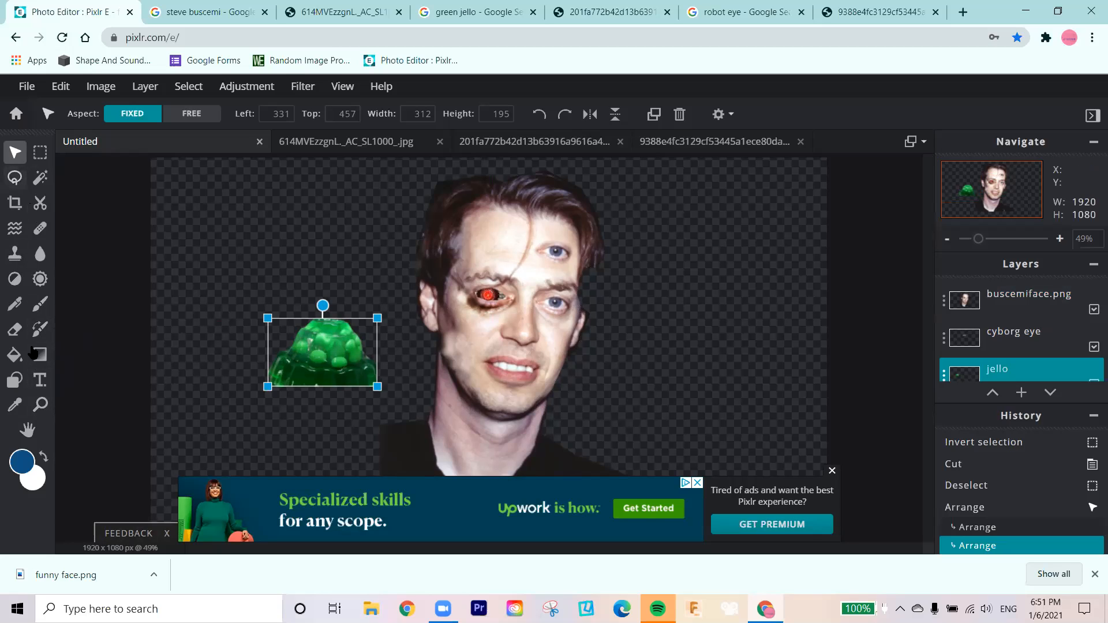
Trace a polygonal lasso edge from the cheek through the mouth corner, along the lower edge of the teeth and across to the opposite cheek
left_click(40, 405)
left_click(483, 279)
left_click(483, 279)
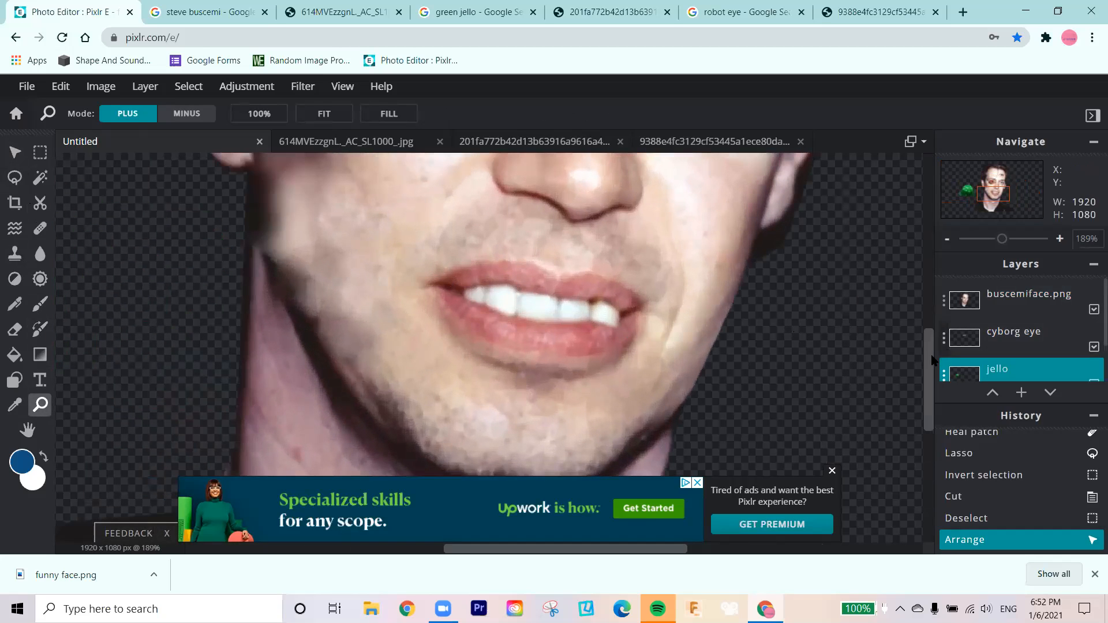
mouse_move(929, 359)
left_mouse_down()
mouse_move(921, 323)
mouse_move(923, 352)
left_mouse_up()
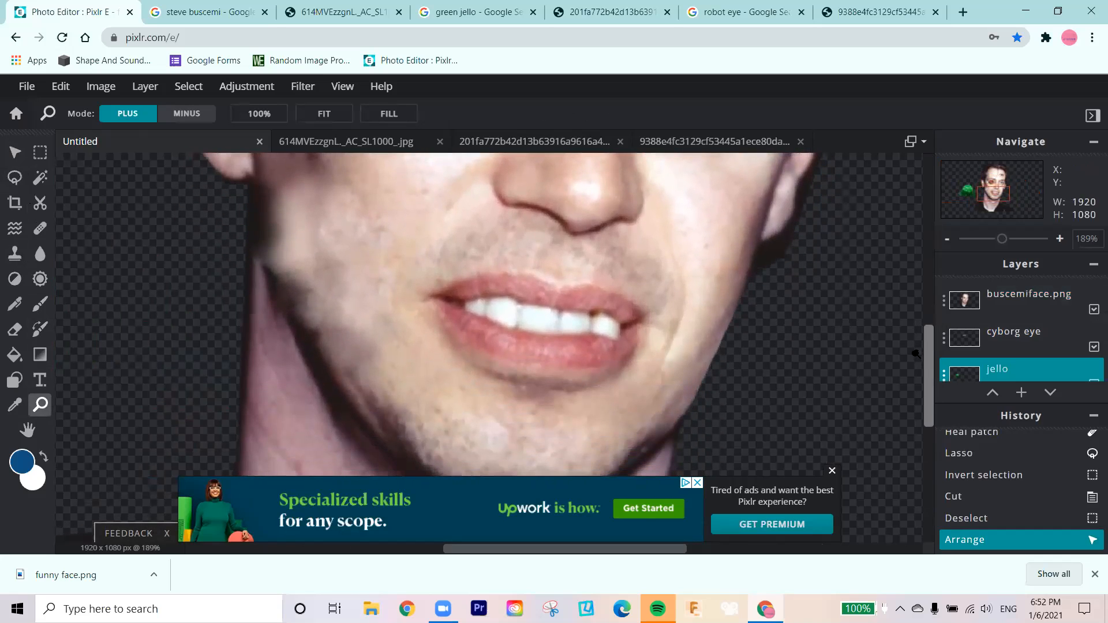
left_click(14, 178)
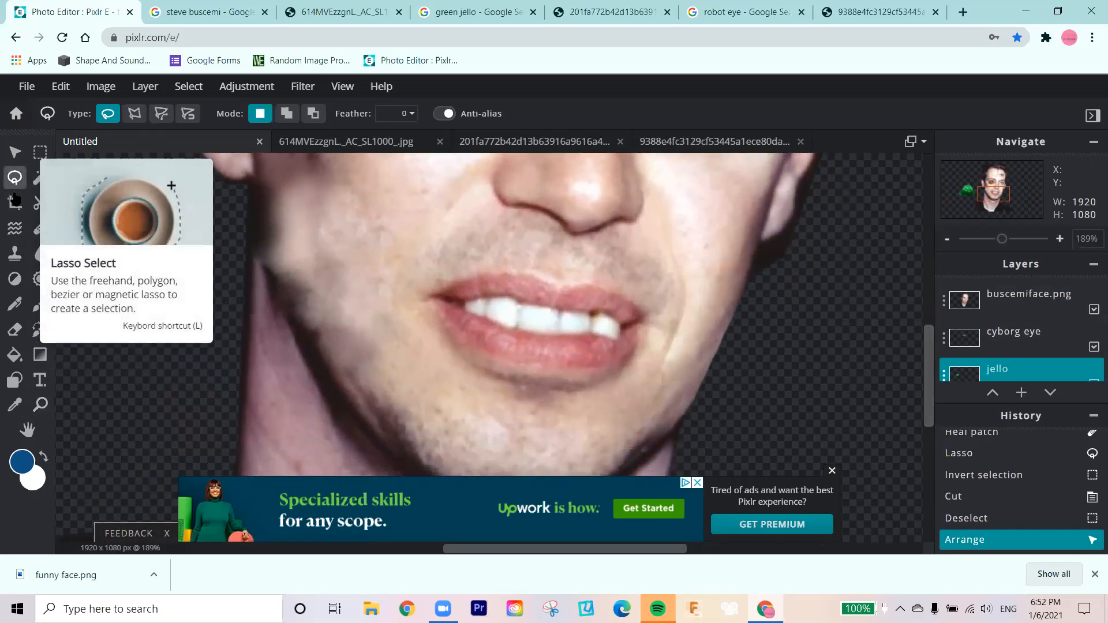
left_click(134, 113)
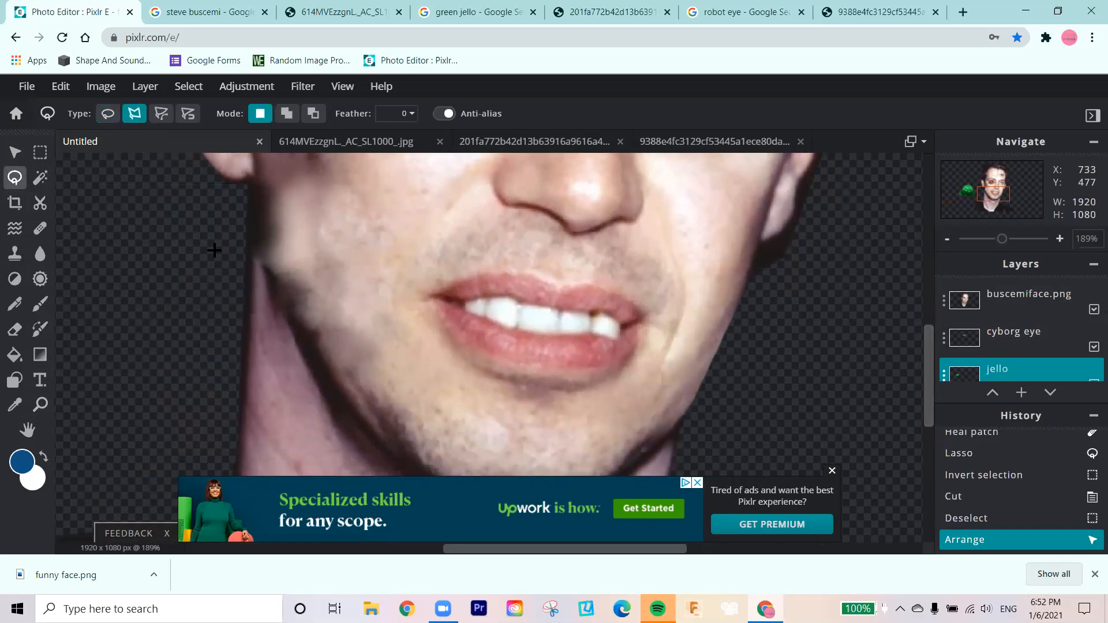
left_click(326, 295)
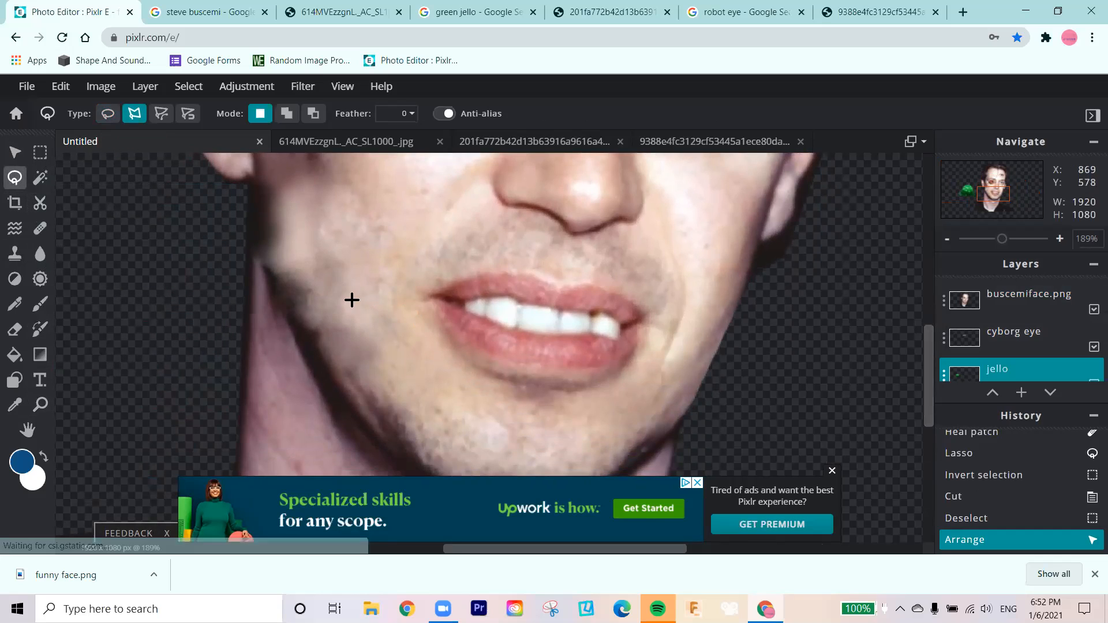
left_click(431, 298)
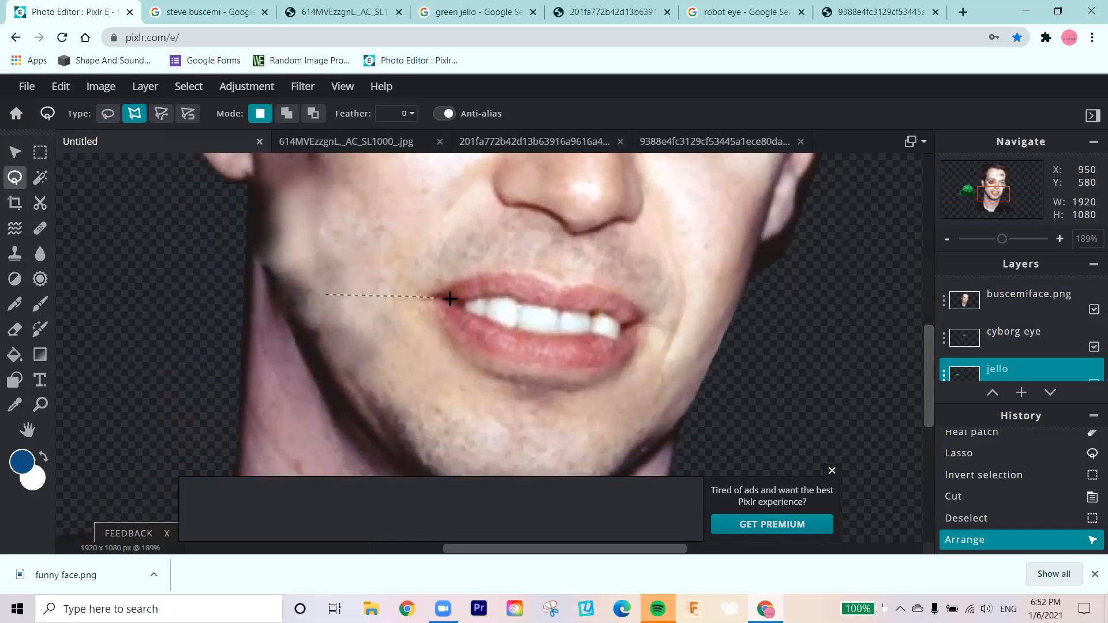
left_click(513, 328)
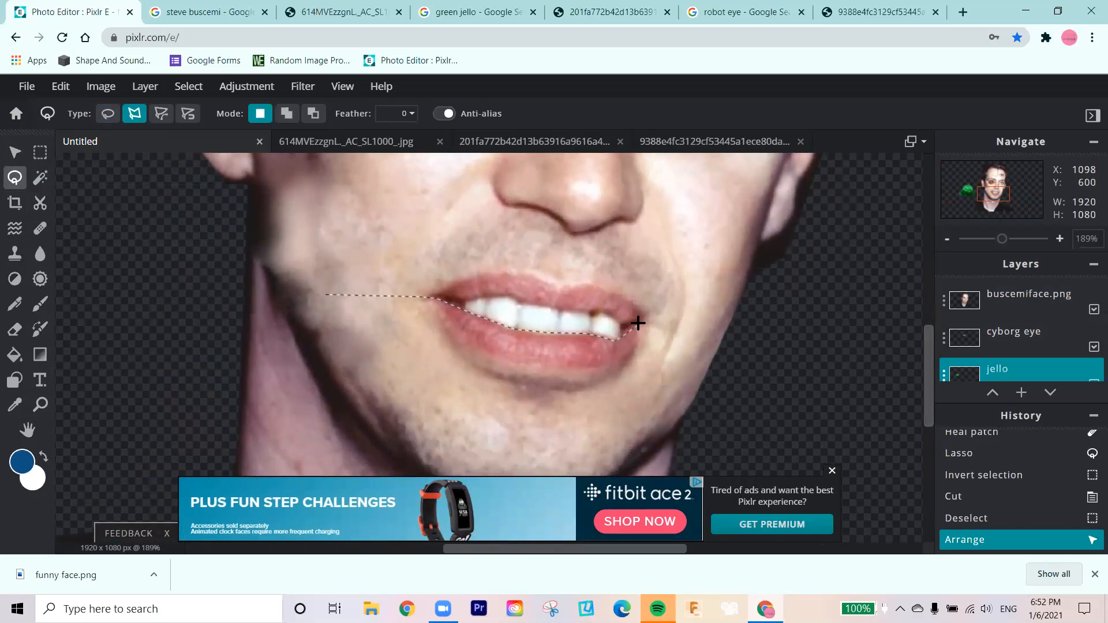
left_click(714, 314)
Continue the lasso outline around the nose and cheeks below the eyes and close it at its starting point
scroll(734, 245, "up", 1)
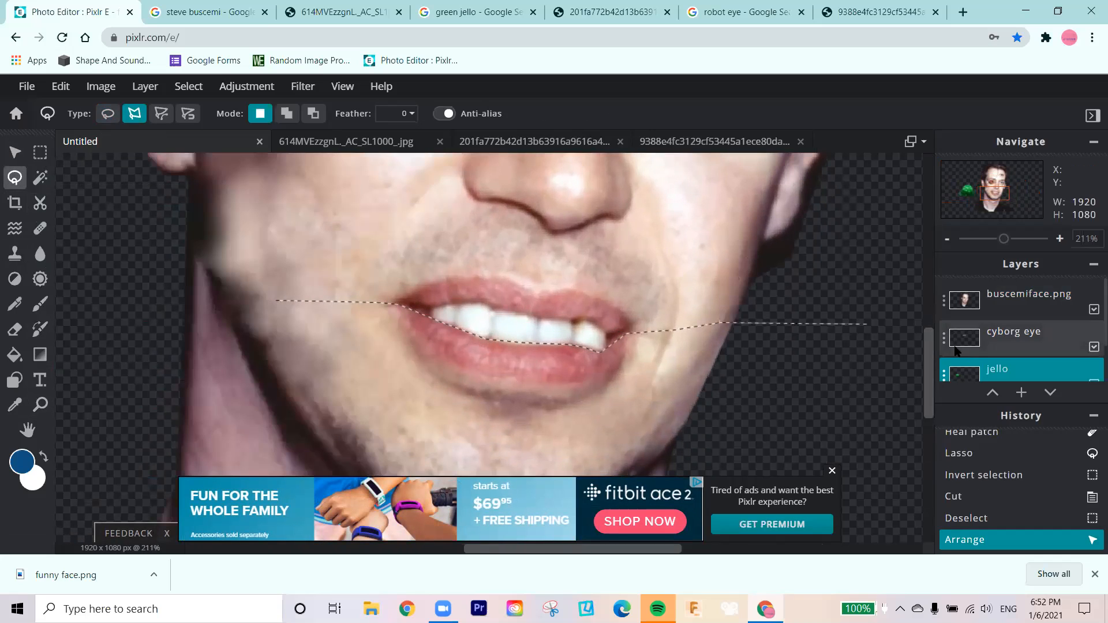
scroll(729, 311, "up", 3)
left_click(728, 311)
left_click(625, 193)
left_click(215, 243)
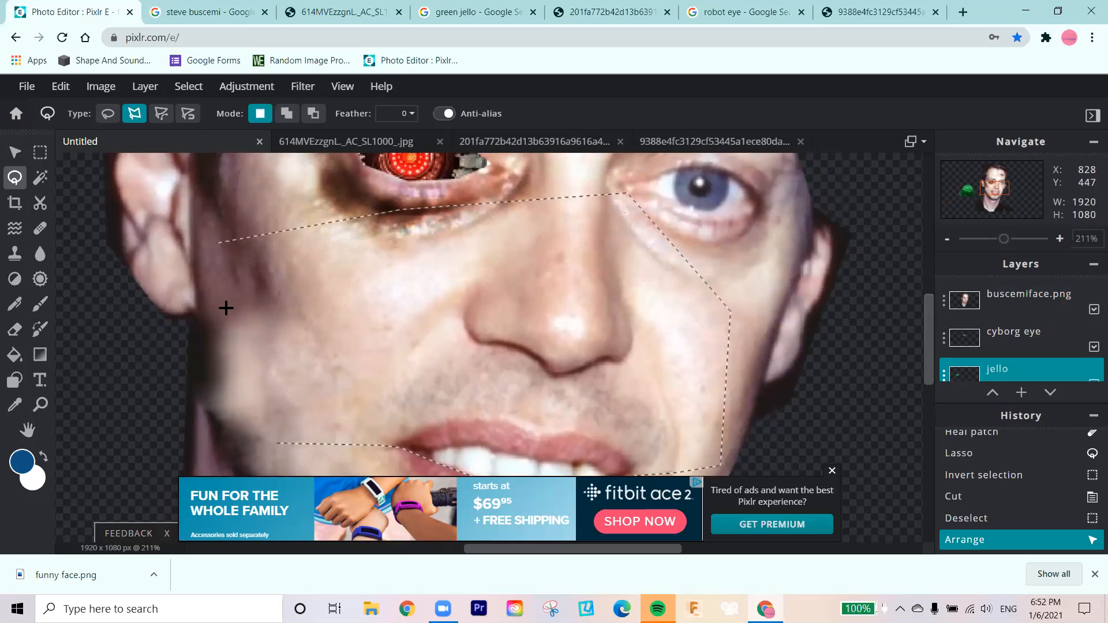
left_click(277, 445)
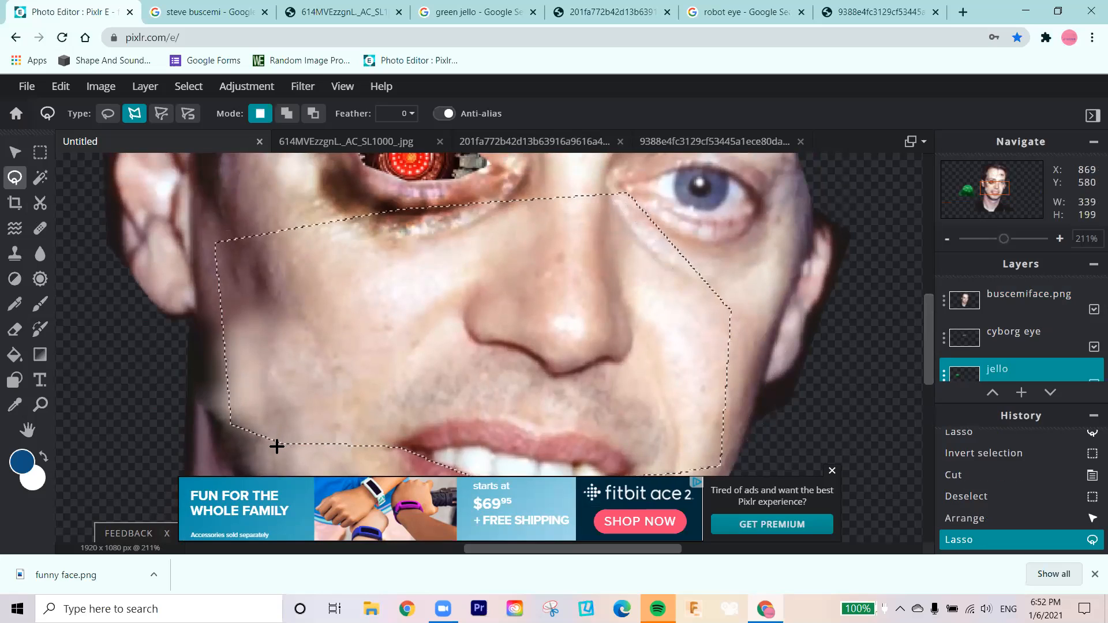
Copy the selected nose, cheek and upper-mouth area from the buscemiface.png layer and paste it as a new layer
key("ctrl+x")
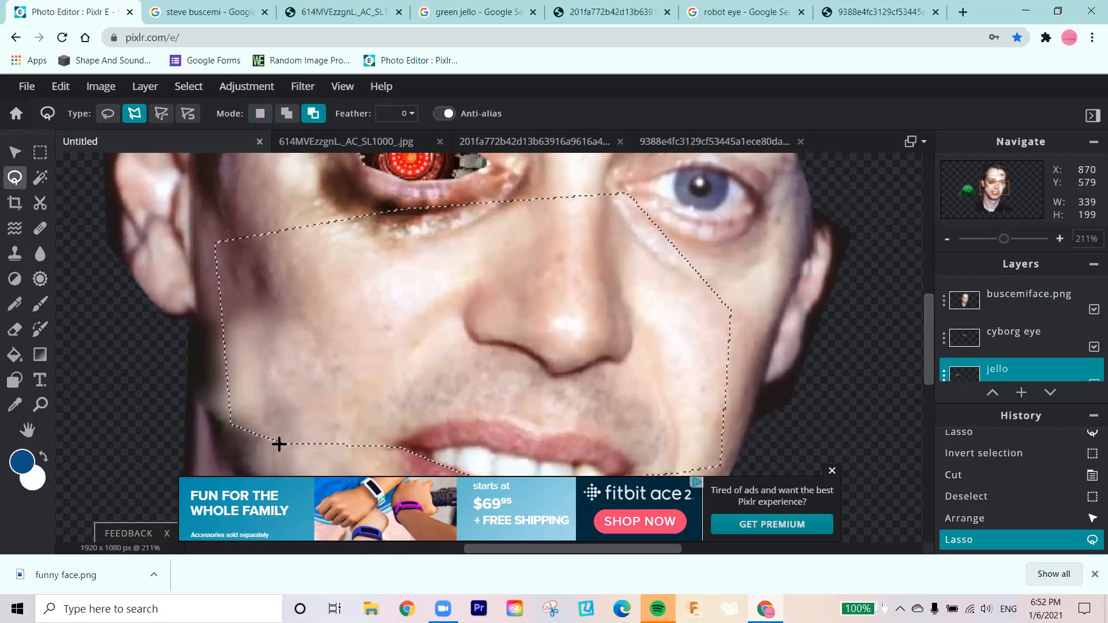
left_click(962, 298)
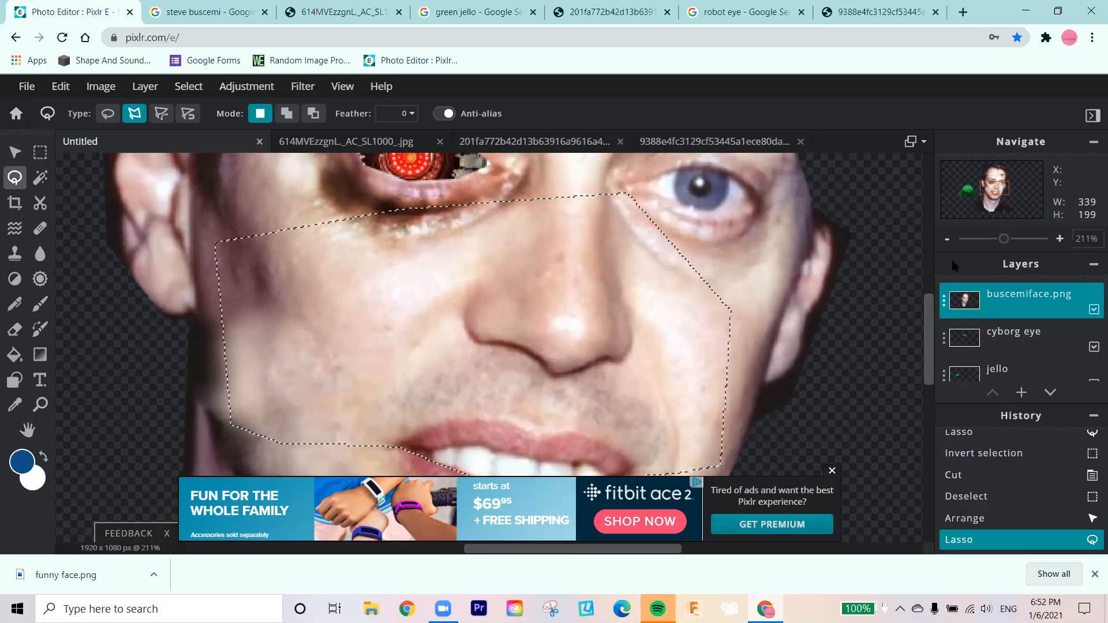
key("ctrl+c")
key("ctrl+v")
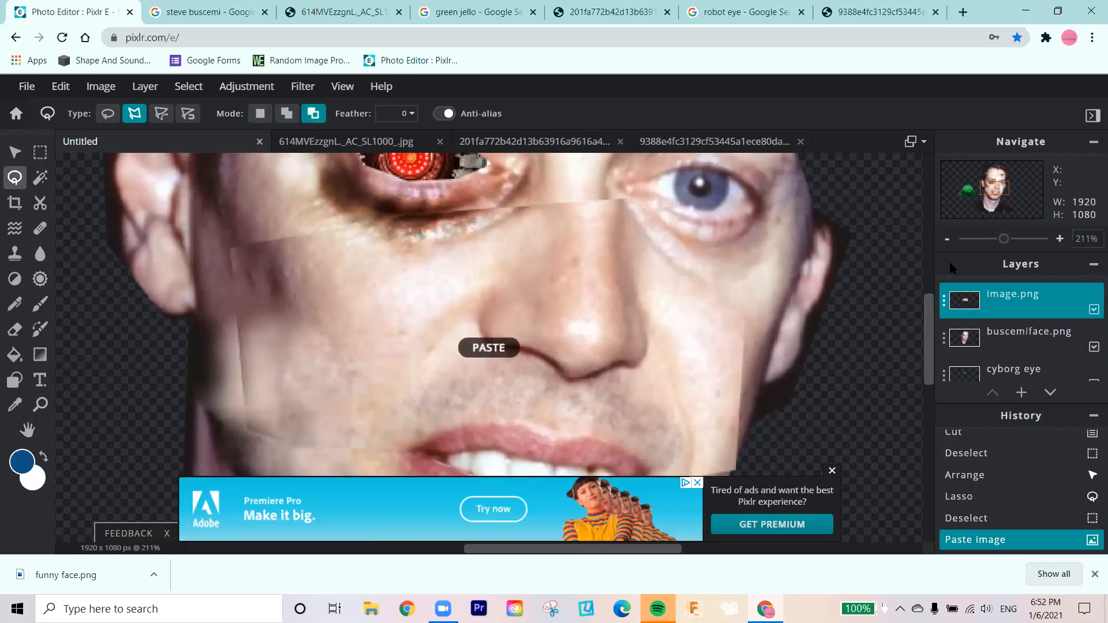
Align the pasted face piece with the matching features on the face beneath, at left 826 and top 413
left_click_drag(641, 300, 667, 265)
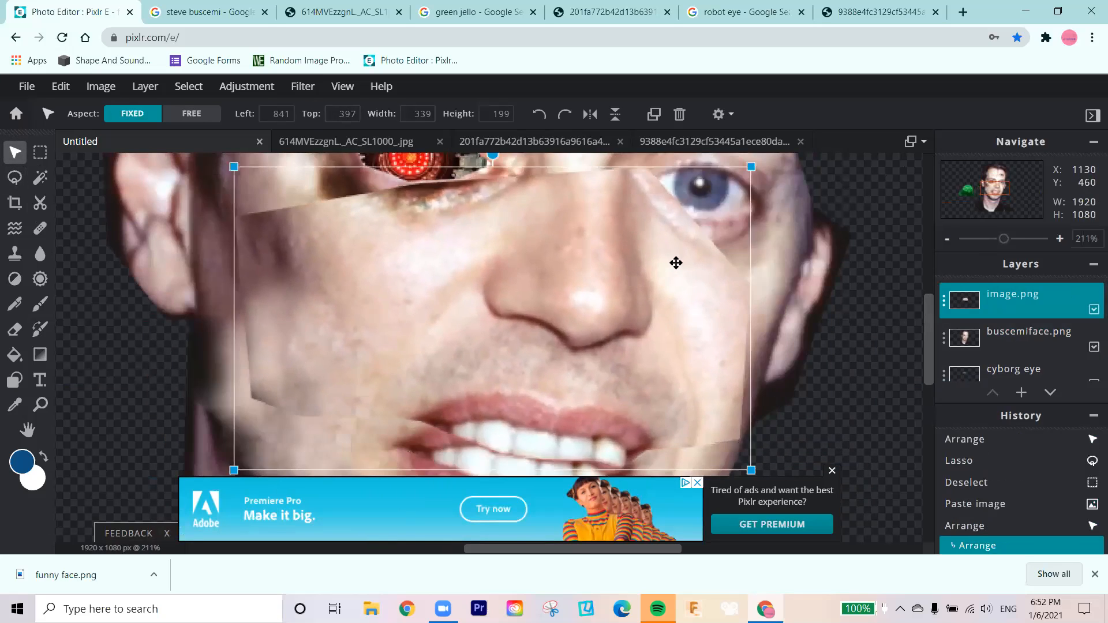
scroll(676, 258, "down", 6)
left_click_drag(596, 326, 623, 297)
left_click(792, 315)
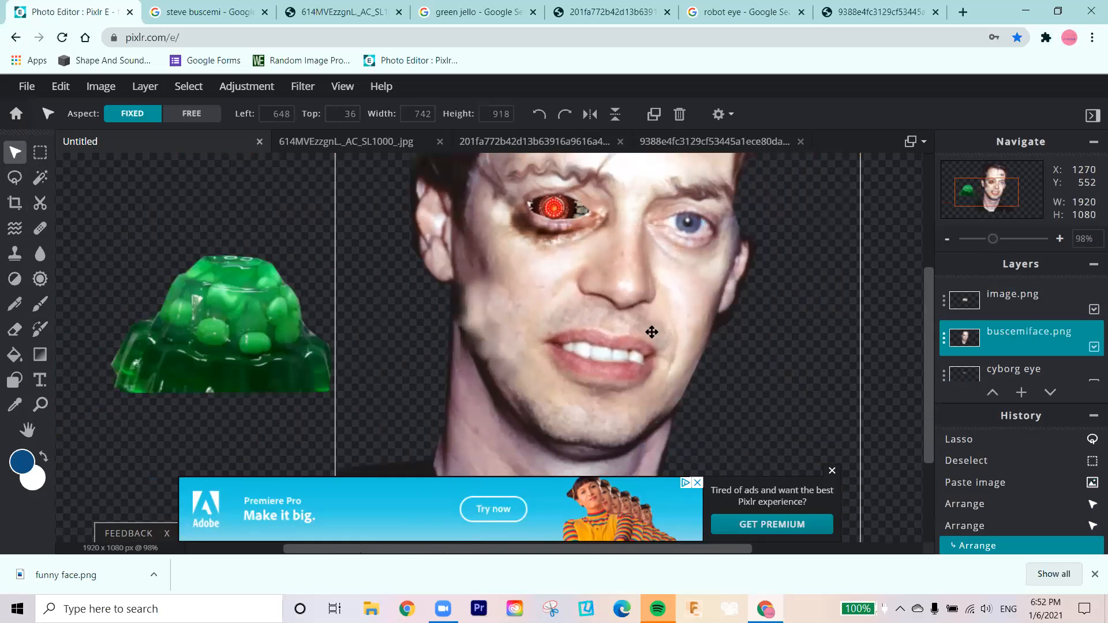
left_click(557, 300)
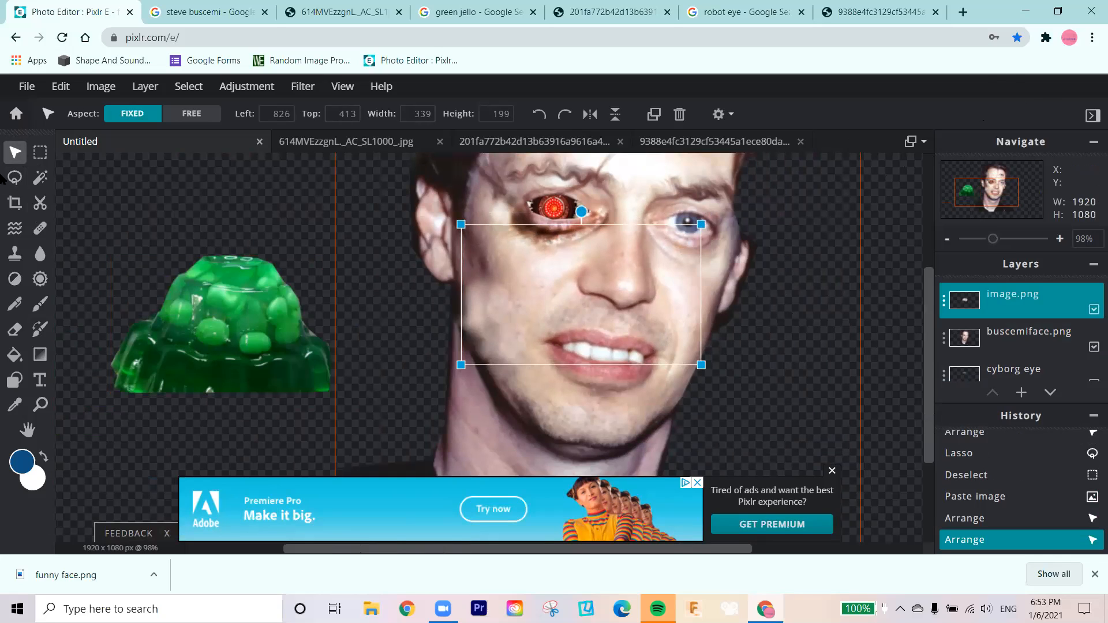
Place the jello layer between image.png and buscemiface.png and move the jello under the upper teeth, at left 842 and top 561
scroll(989, 329, "down", 2)
left_click_drag(993, 330, 994, 298)
scroll(994, 298, "up", 2)
left_click_drag(1018, 368, 1005, 328)
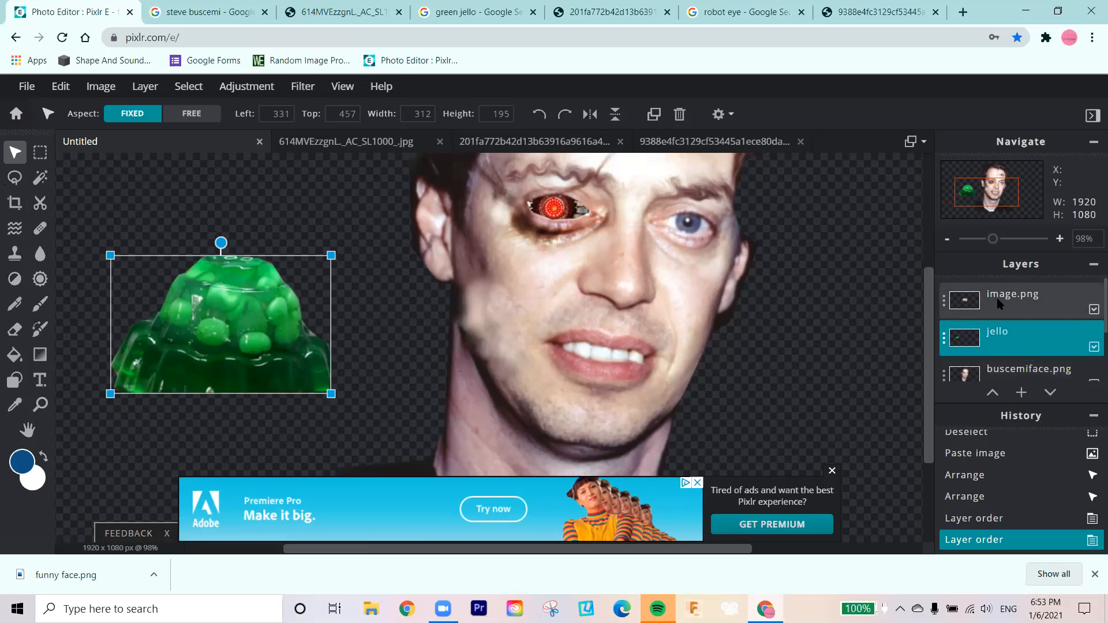
left_click_drag(282, 333, 643, 406)
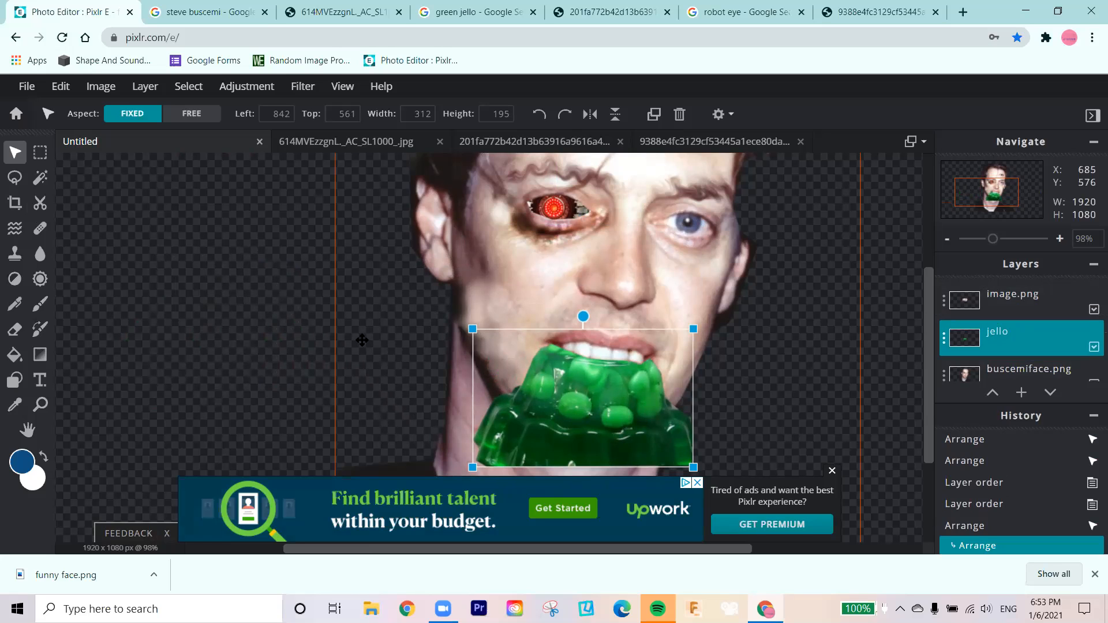
scroll(594, 291, "down", 3)
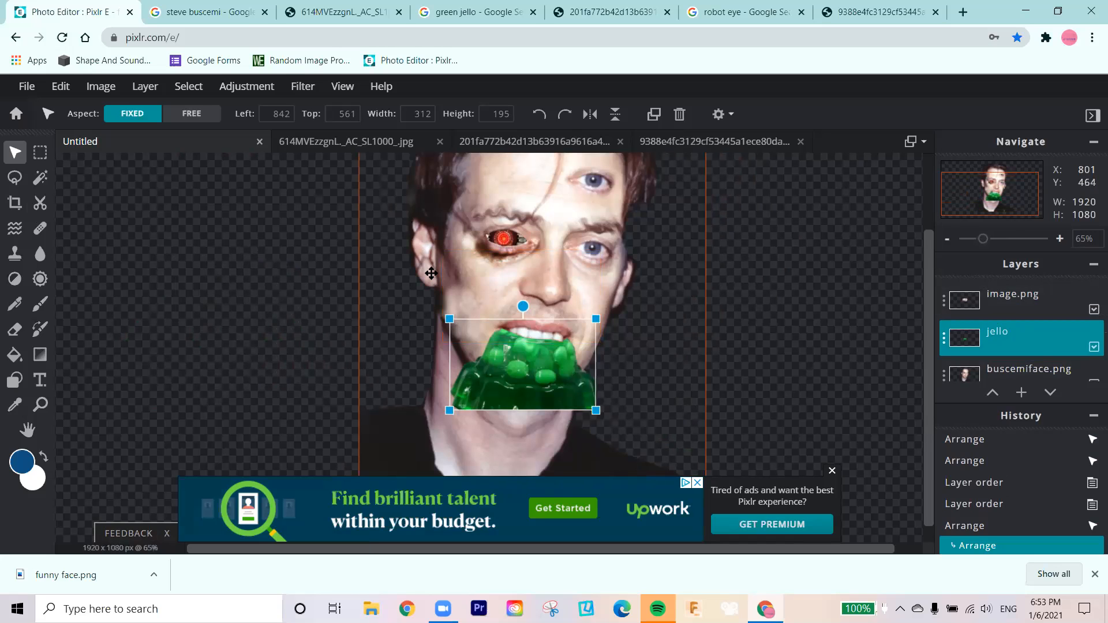
scroll(481, 318, "down", 3)
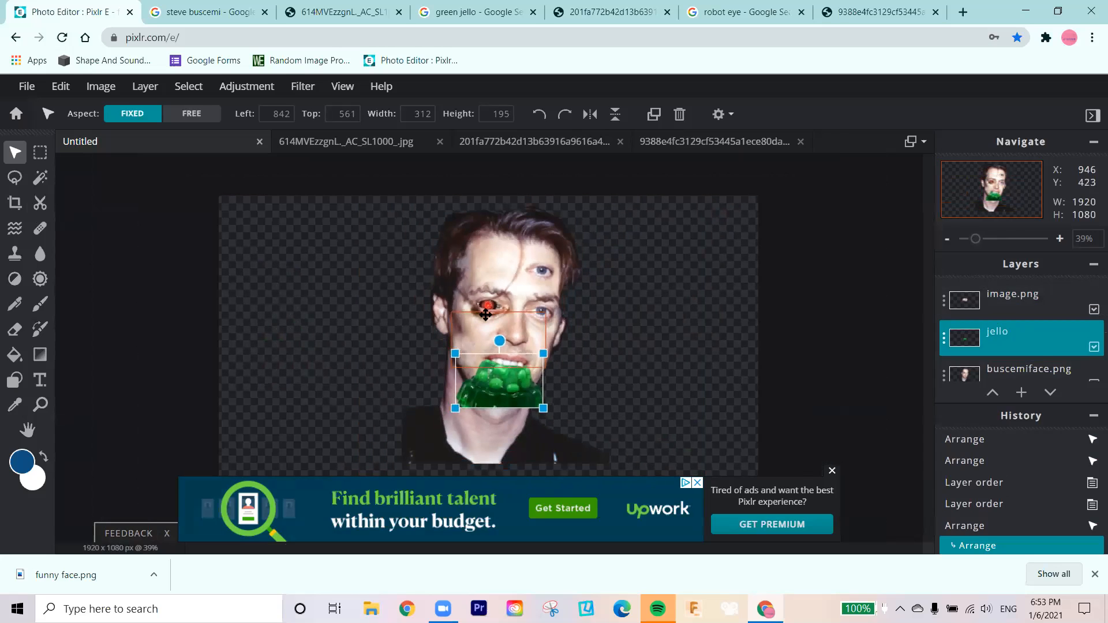
scroll(486, 315, "down", 1)
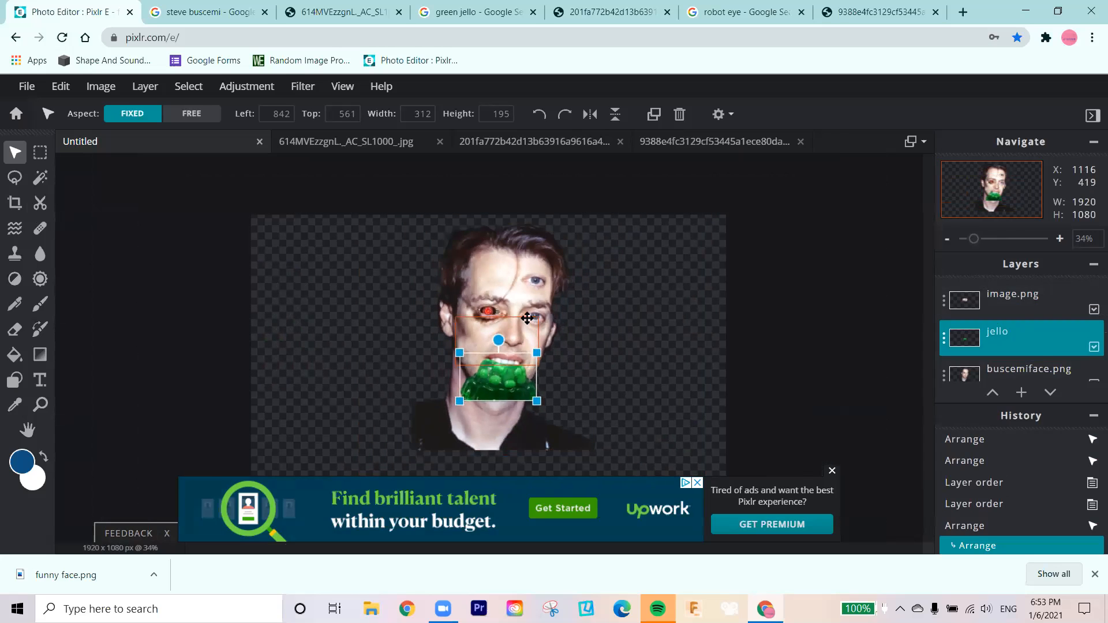